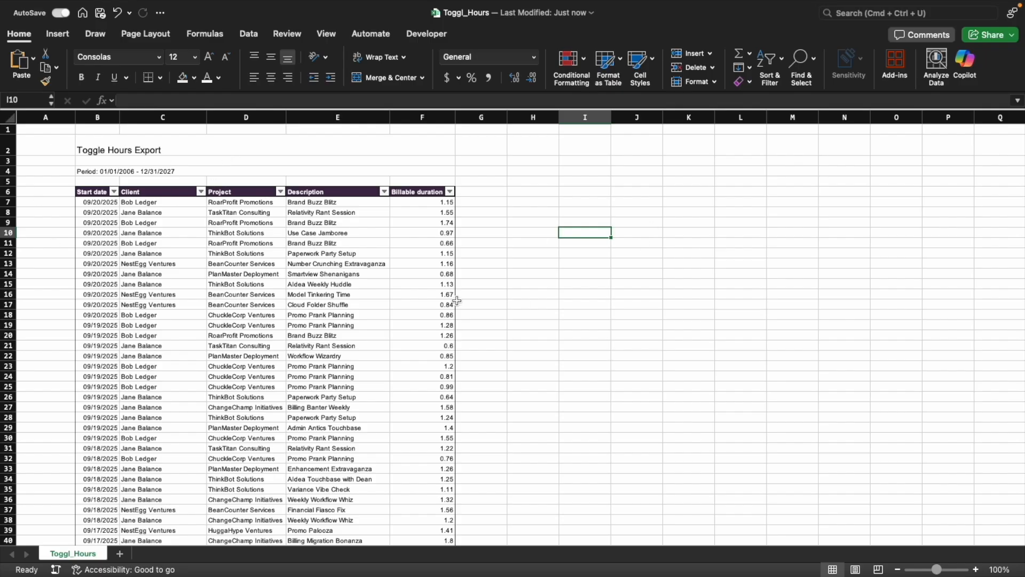
Examine the columns from Start date to Description and the Billable duration column in the Toggl_Hours export
left_click(94, 117)
left_click_drag(94, 117, 335, 116)
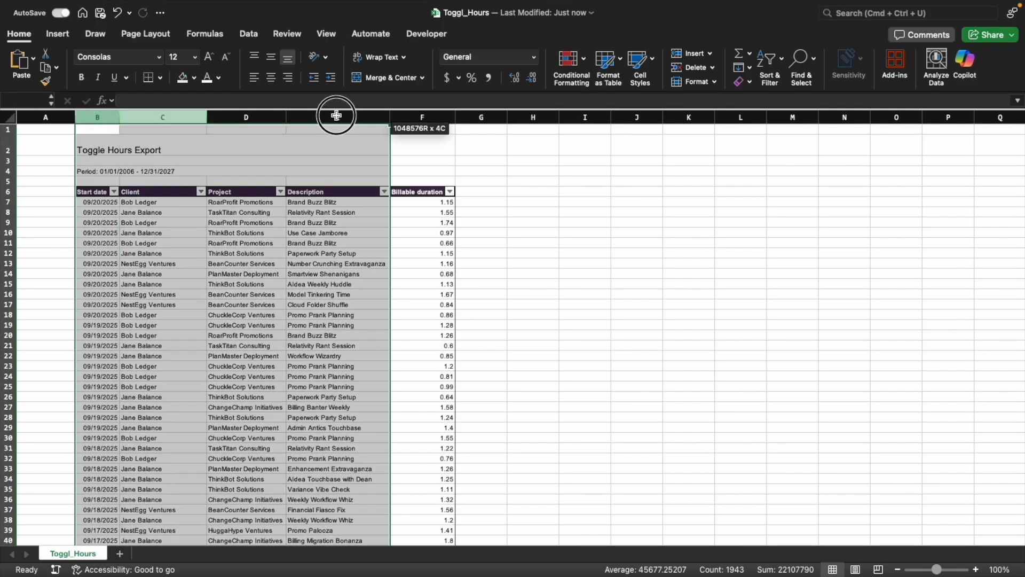
left_click(485, 211)
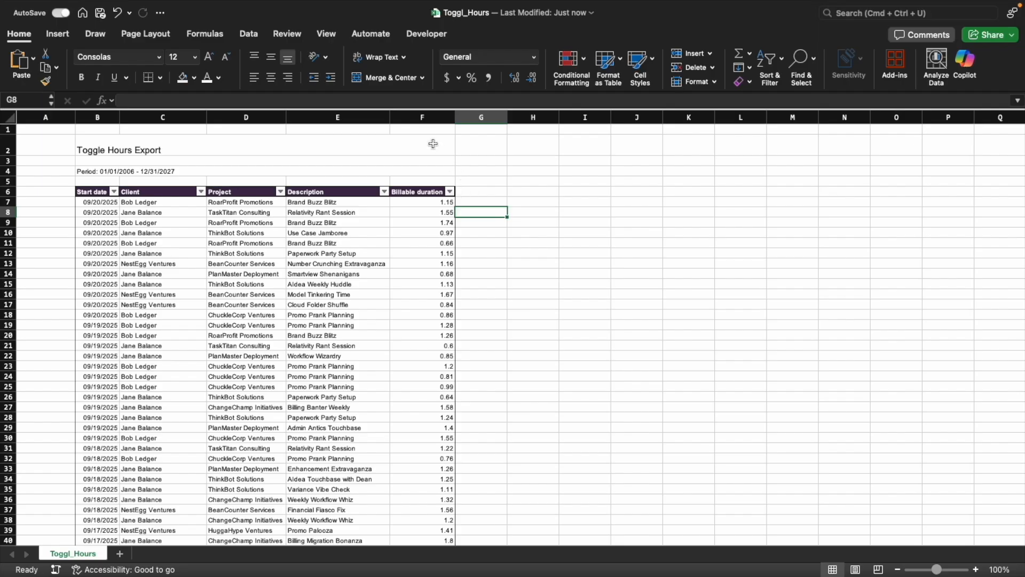
left_click(422, 117)
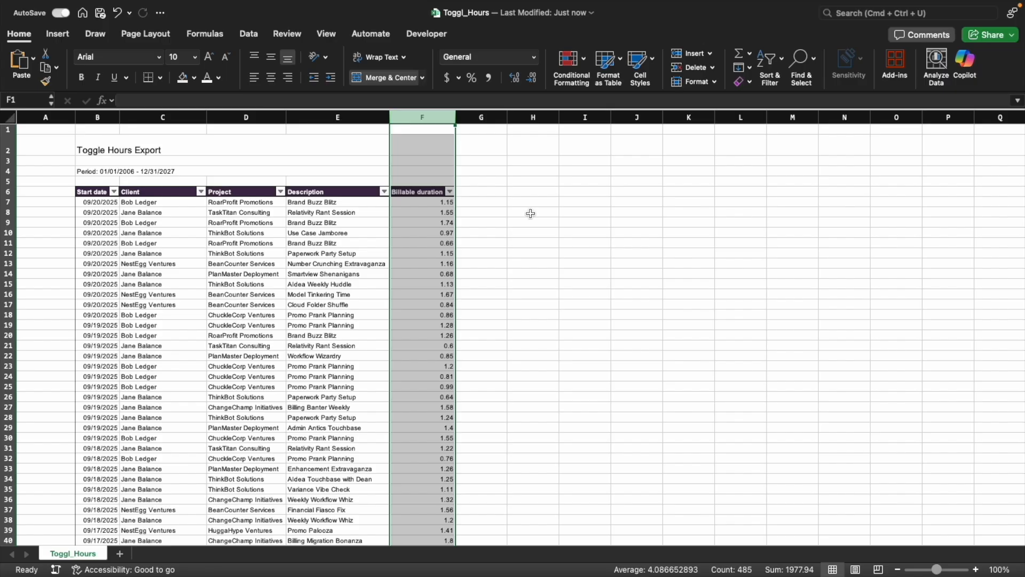
left_click(530, 213)
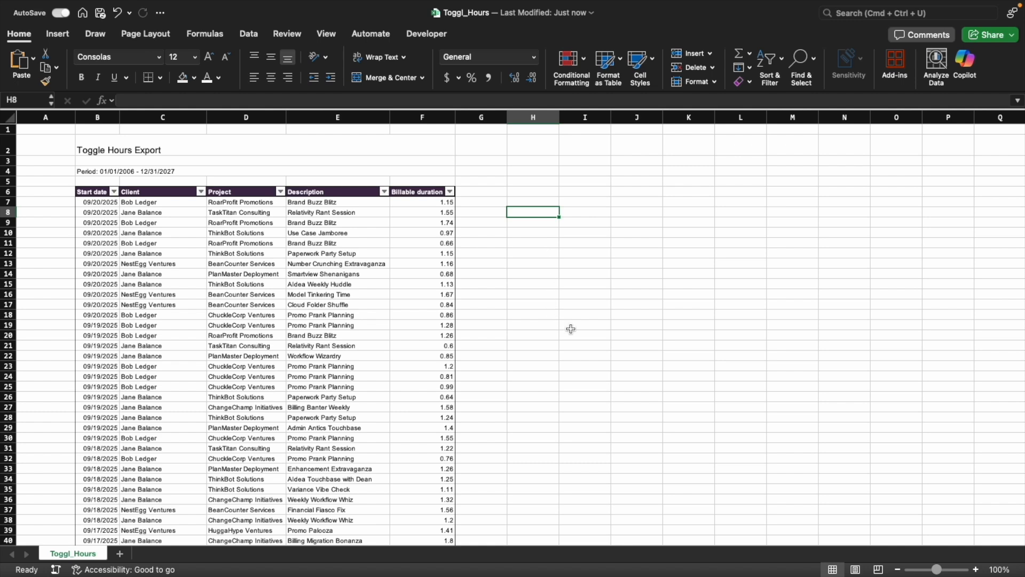
left_click(473, 313)
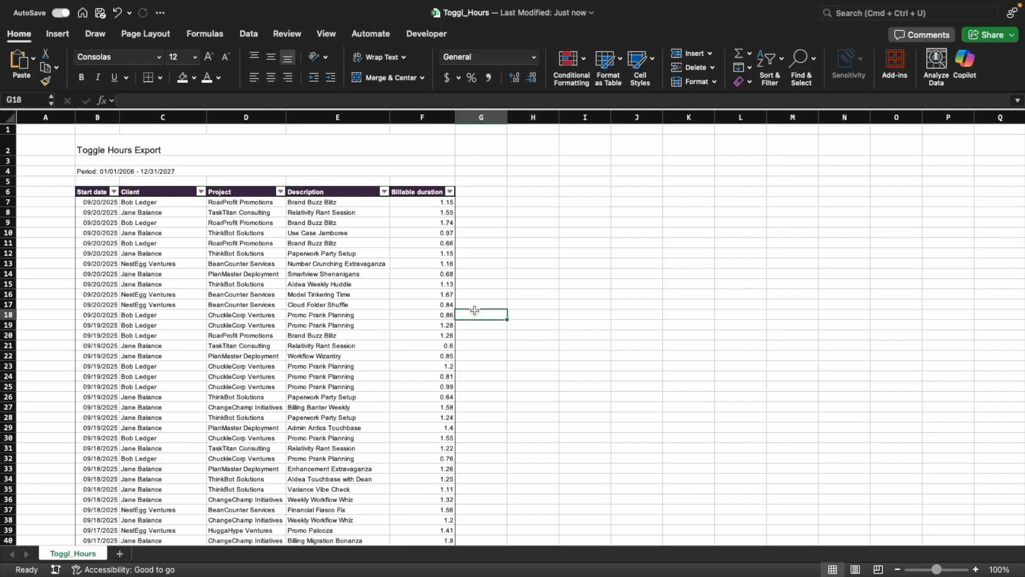
Switch to the blank workbook Book4
key("ctrl+Left")
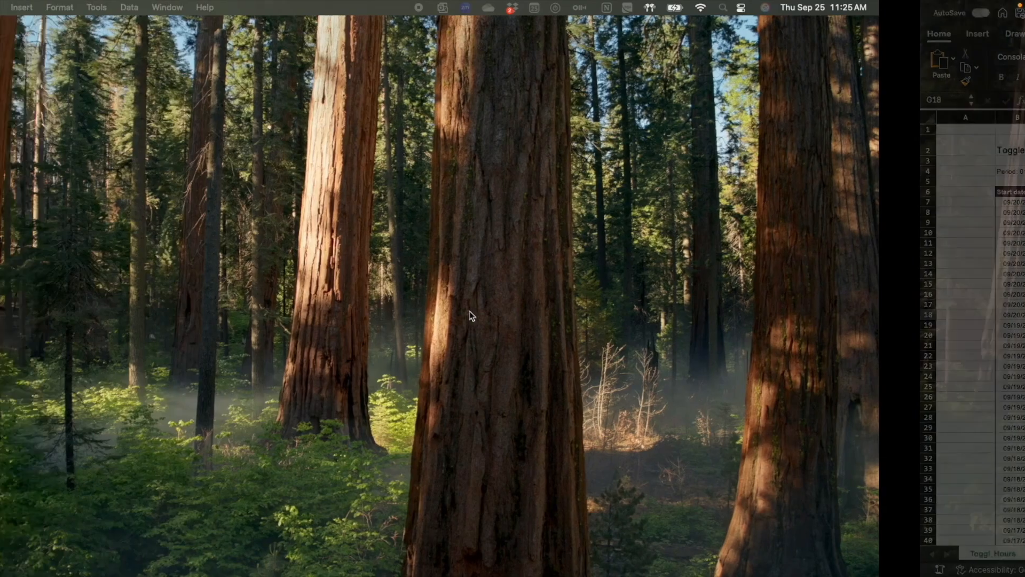
key("ctrl+Up")
left_click(606, 52)
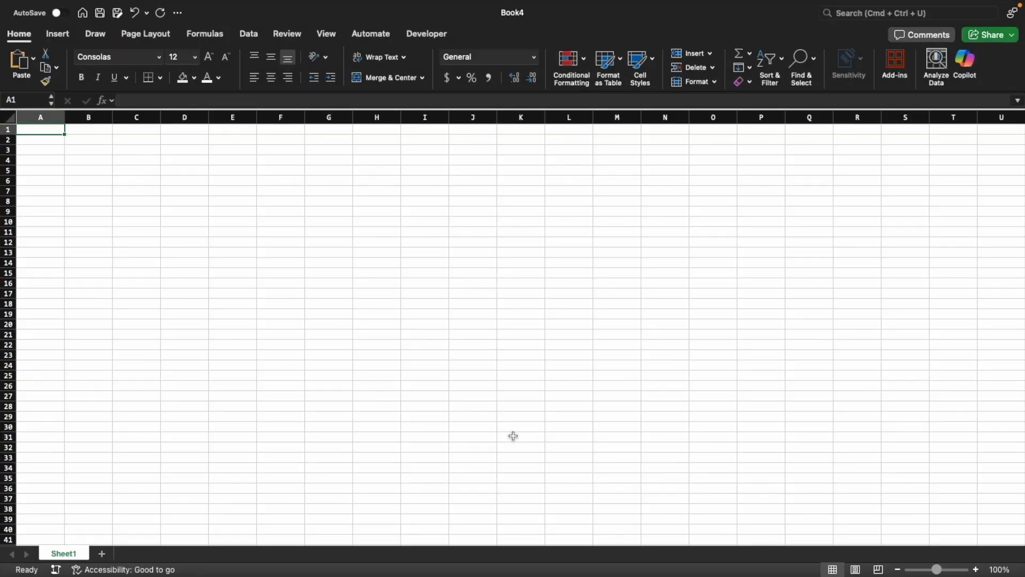
left_click(183, 203)
Run the personal workbook macros Import_Styles and Generate_Settings_Page in Book4
left_click(426, 34)
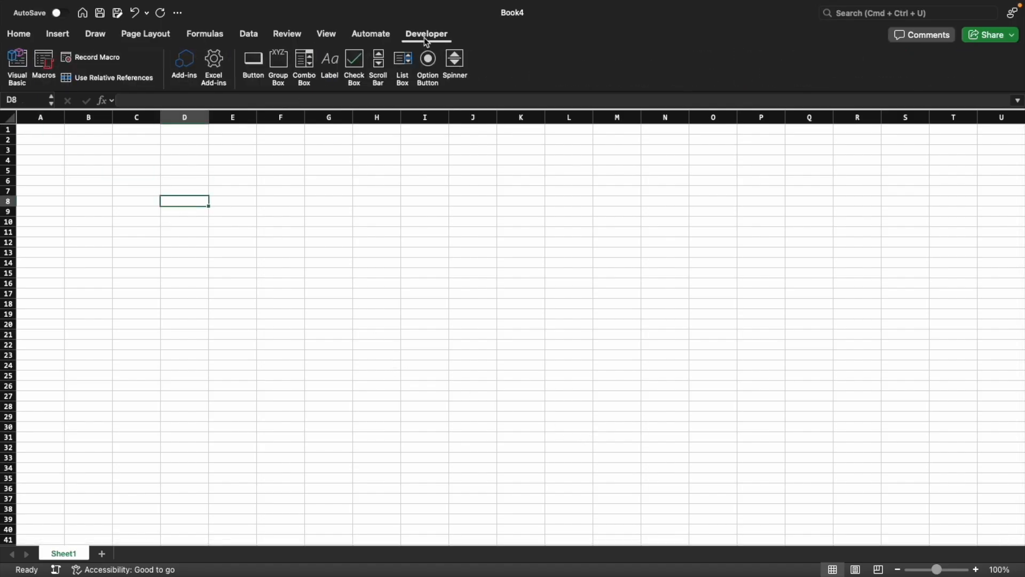
left_click(44, 65)
double_click(469, 178)
left_click(56, 71)
double_click(494, 155)
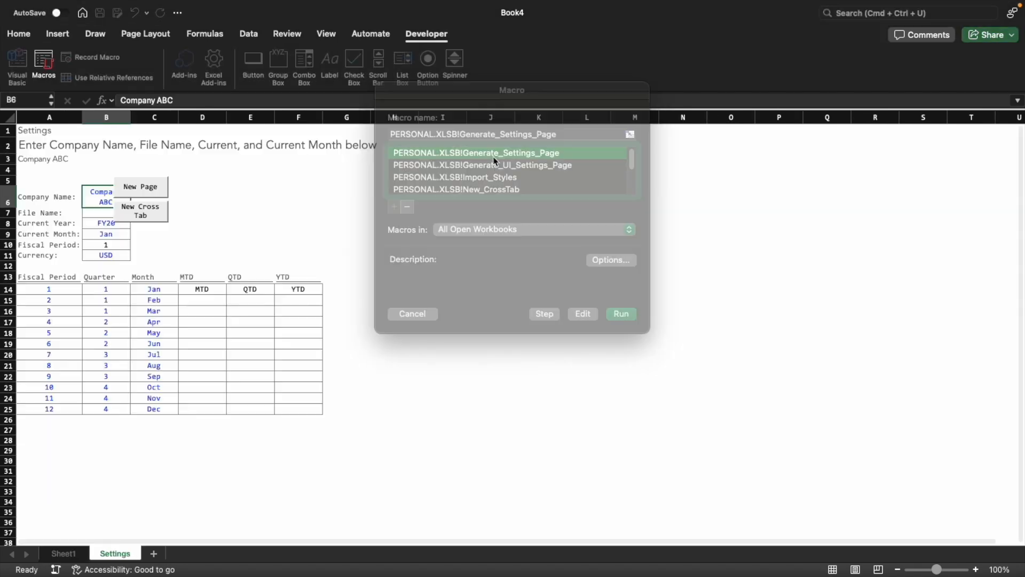
Cut the New Page and New Cross Tab buttons from the Settings sheet
right_click(151, 185)
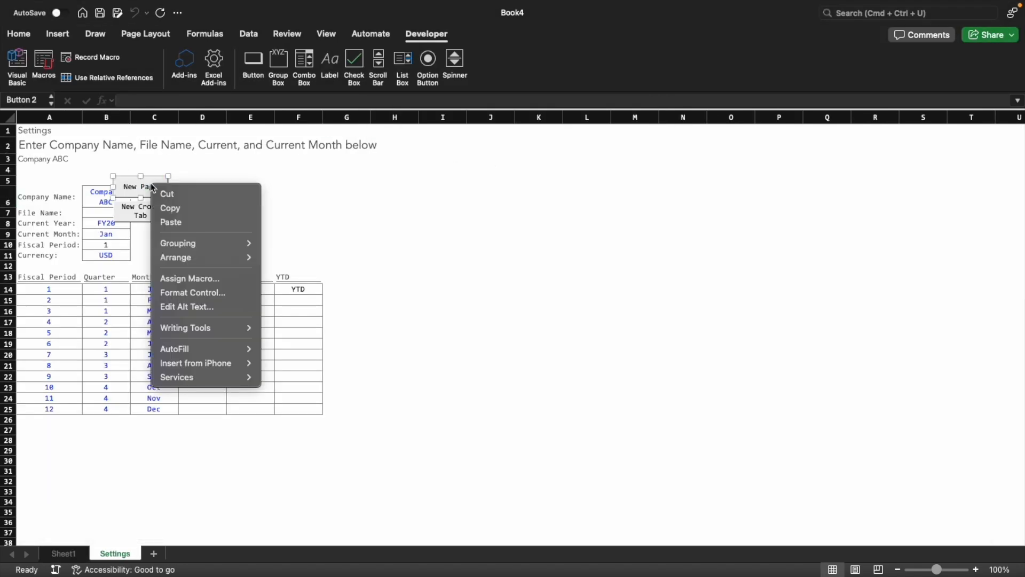
left_click(203, 192)
right_click(158, 209)
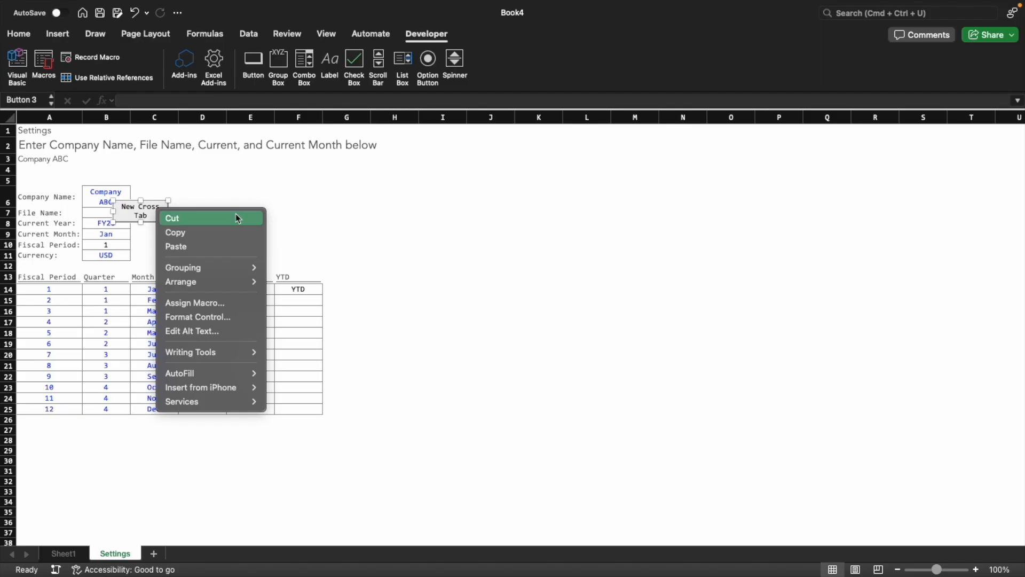
left_click(171, 217)
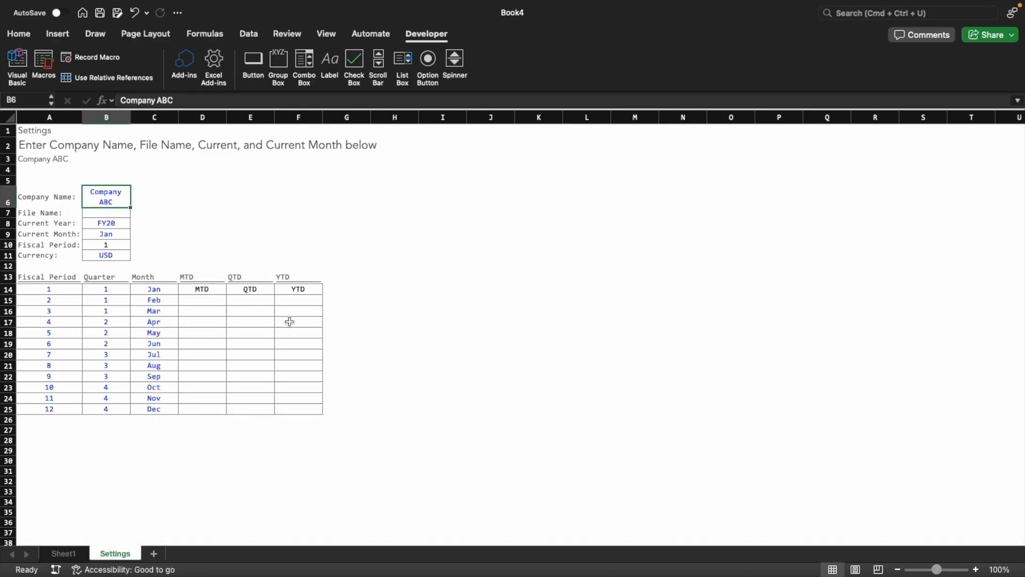
left_click(511, 310)
left_click(446, 256)
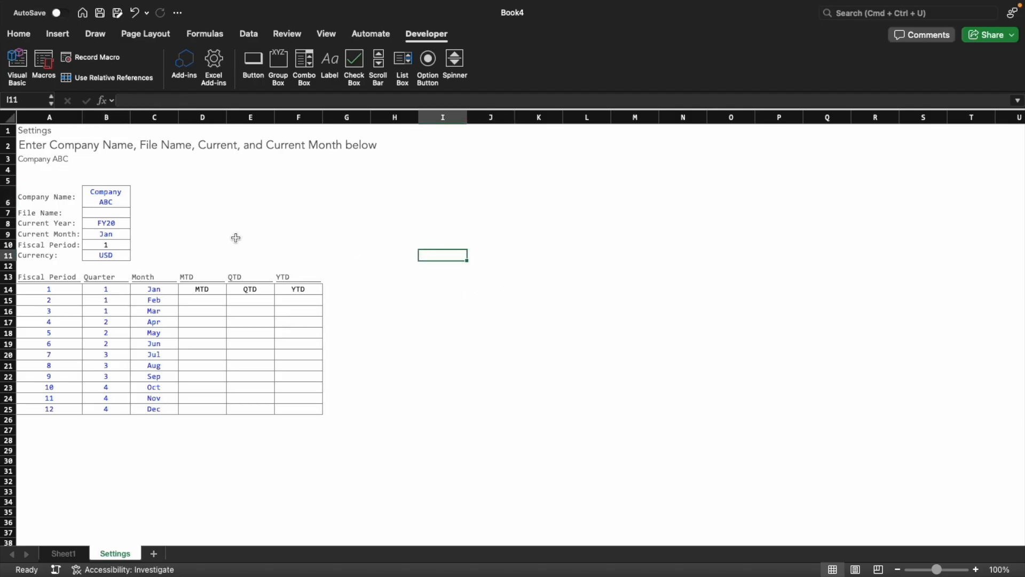
Delete Sheet1 from the workbook, keeping only the Settings sheet
right_click(73, 556)
left_click(104, 380)
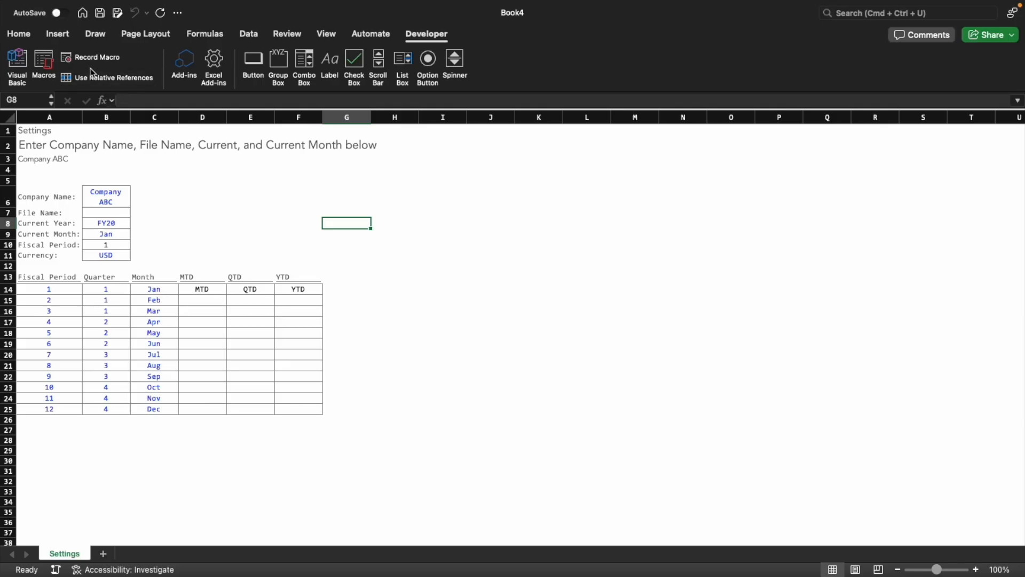
left_click(251, 225)
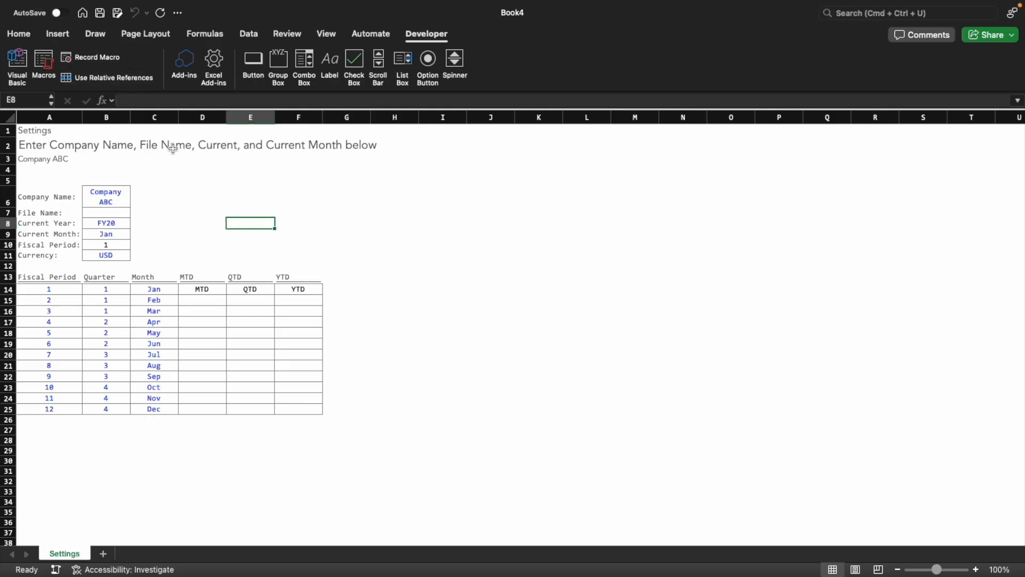
Connect Power Query to the Excel workbook Toggl_Hours.xlsx and open its Toggl_Hours sheet for transformation
left_click(253, 37)
left_click(45, 61)
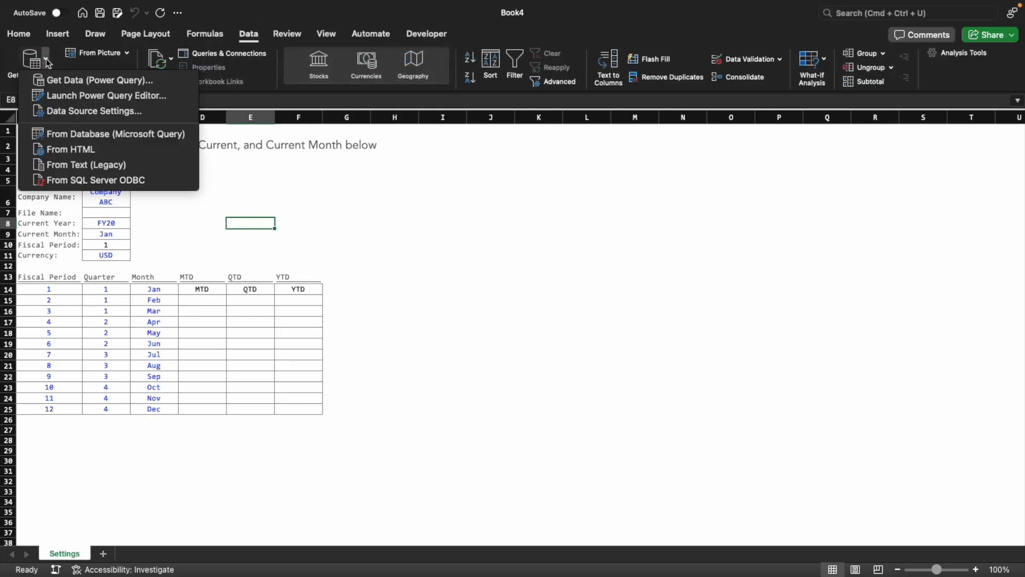
left_click(63, 81)
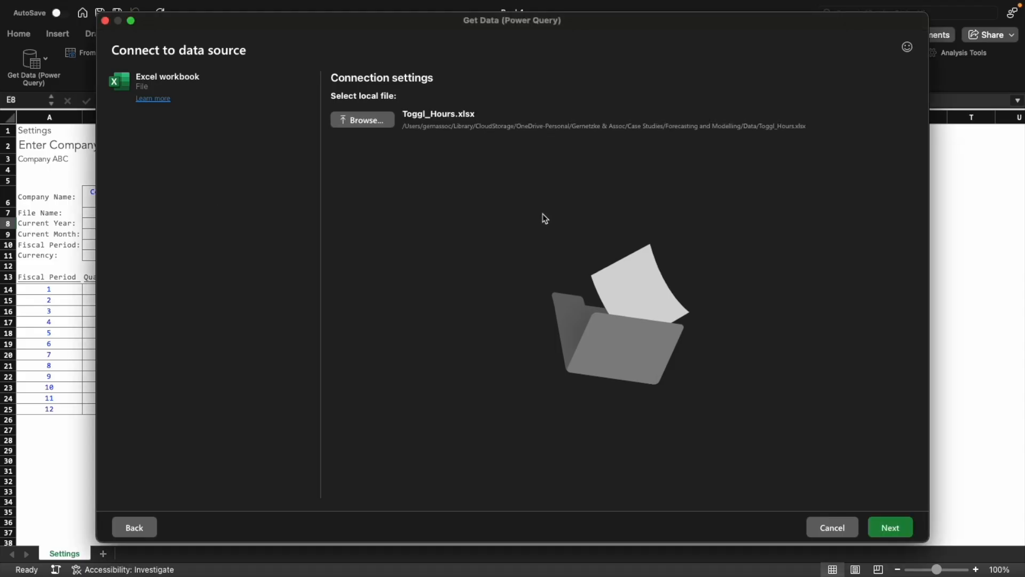
left_click(909, 528)
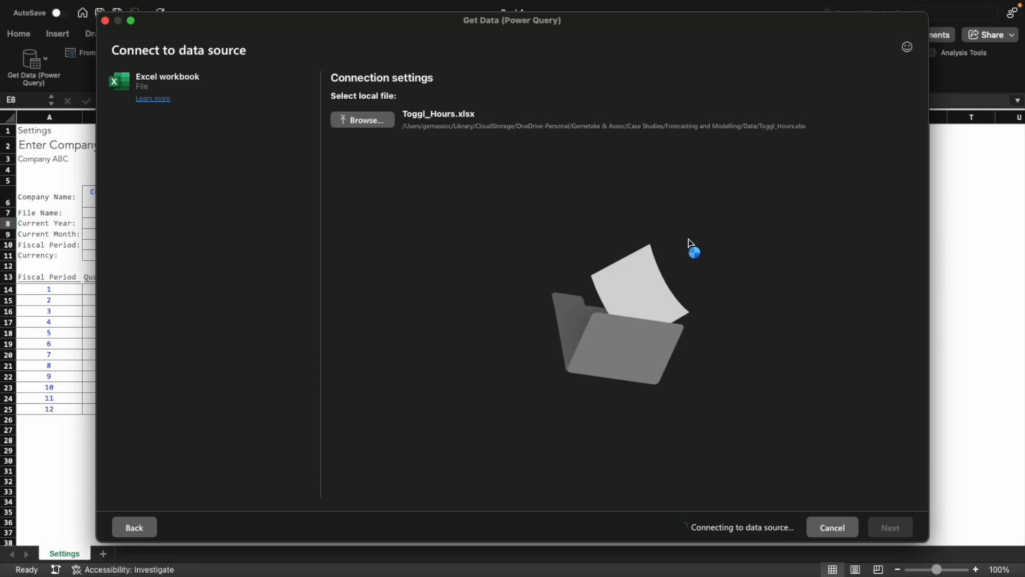
left_click(131, 138)
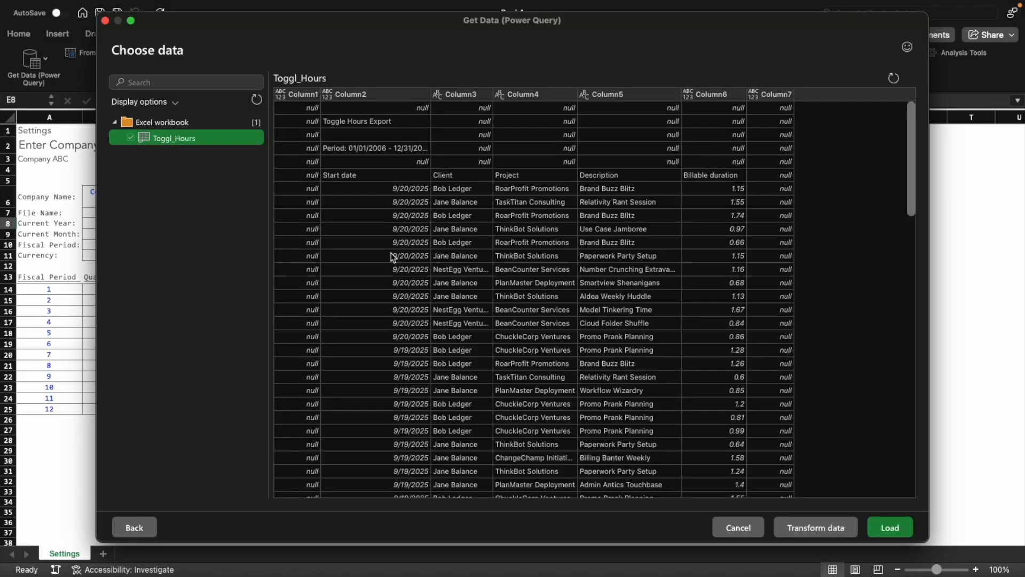
left_click(825, 530)
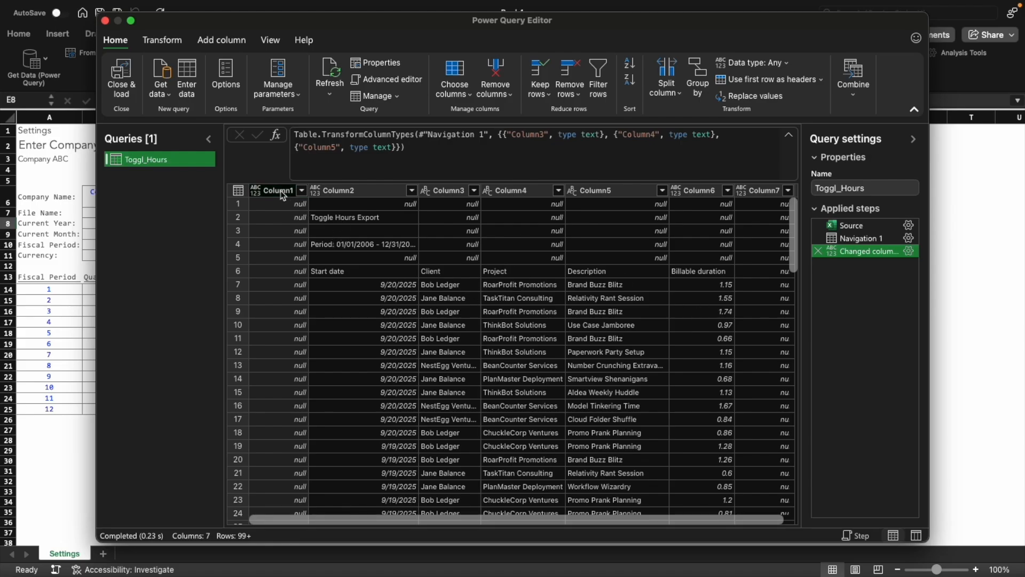
Remove the empty Column1 and Column7 from the Toggl_Hours query
left_click(756, 191)
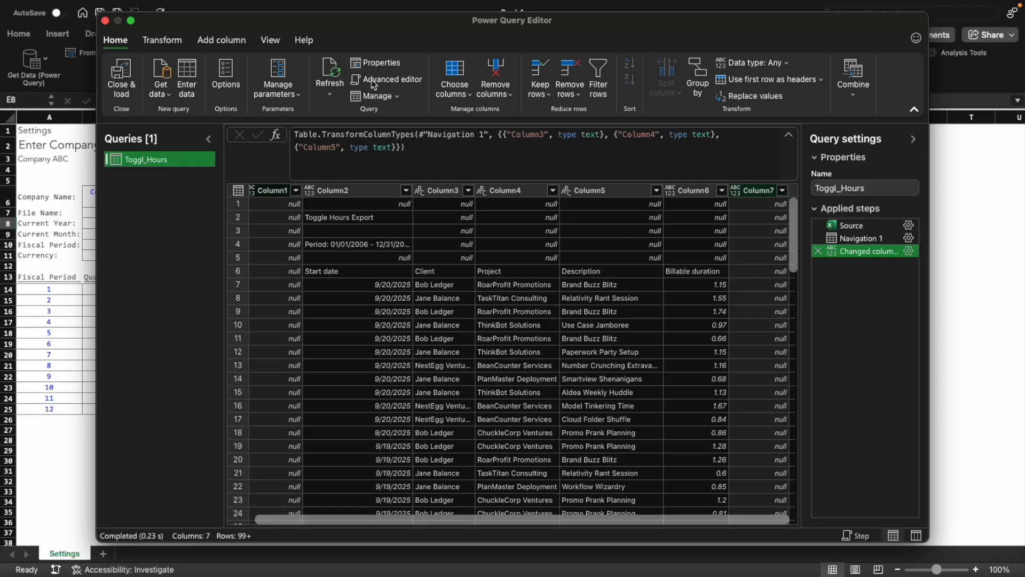
left_click(496, 74)
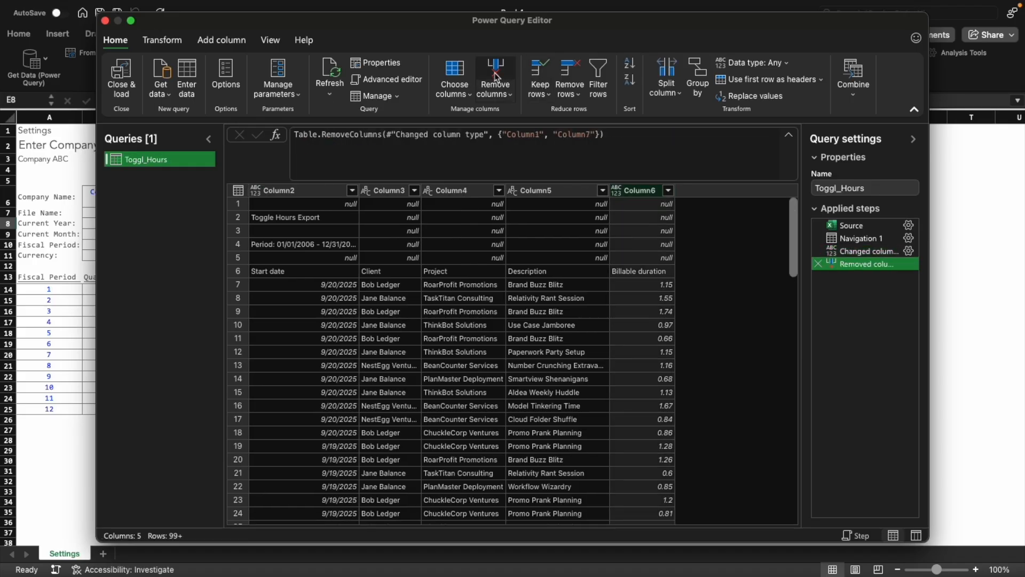
Remove the top 5 rows from the query and use the first remaining row as headers
left_click(569, 88)
left_click(524, 117)
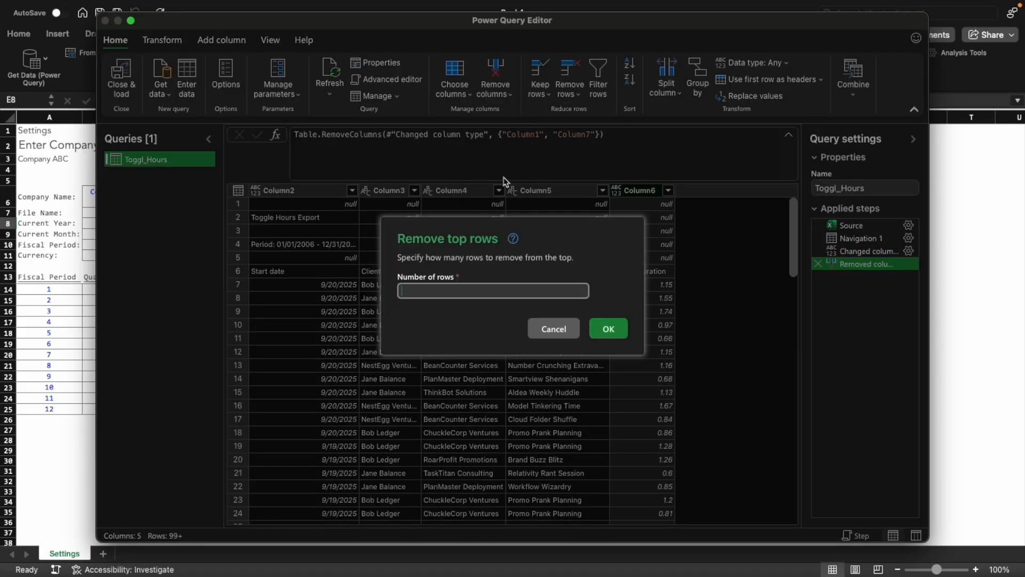
key("Return")
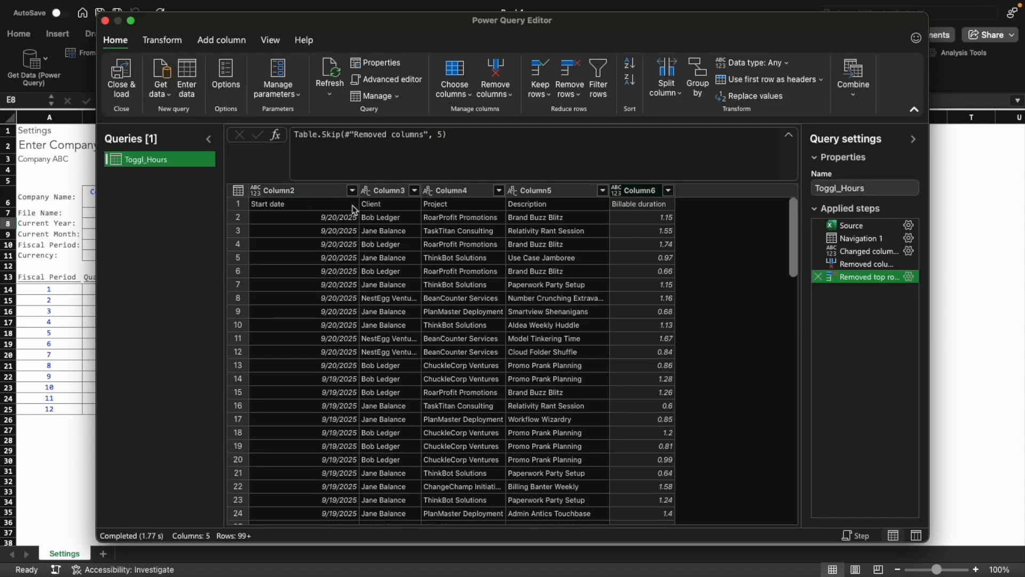
left_click(766, 79)
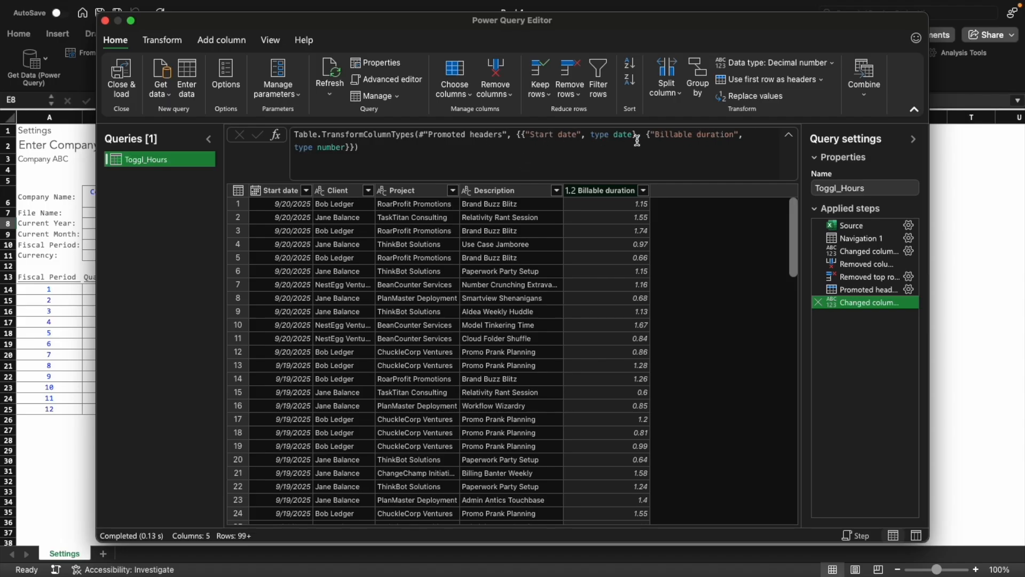
Check the data type assigned to the Client column
left_click(176, 42)
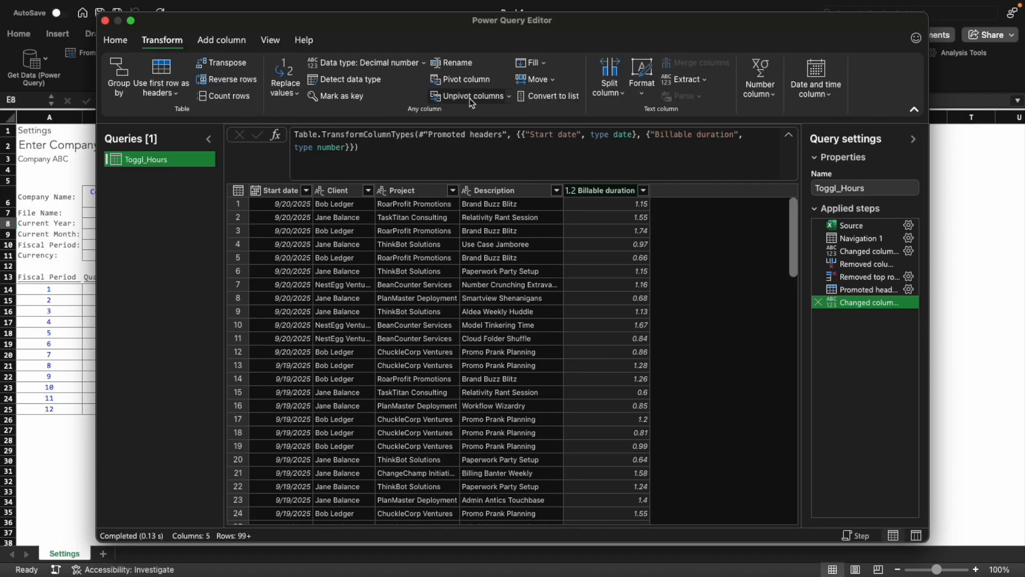
left_click(340, 192)
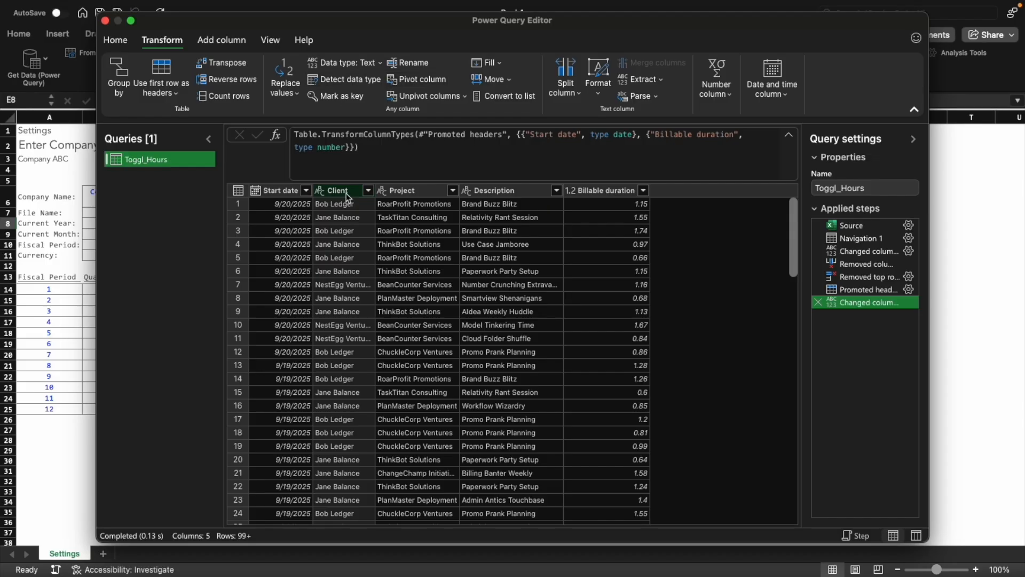
left_click(350, 63)
left_click(344, 63)
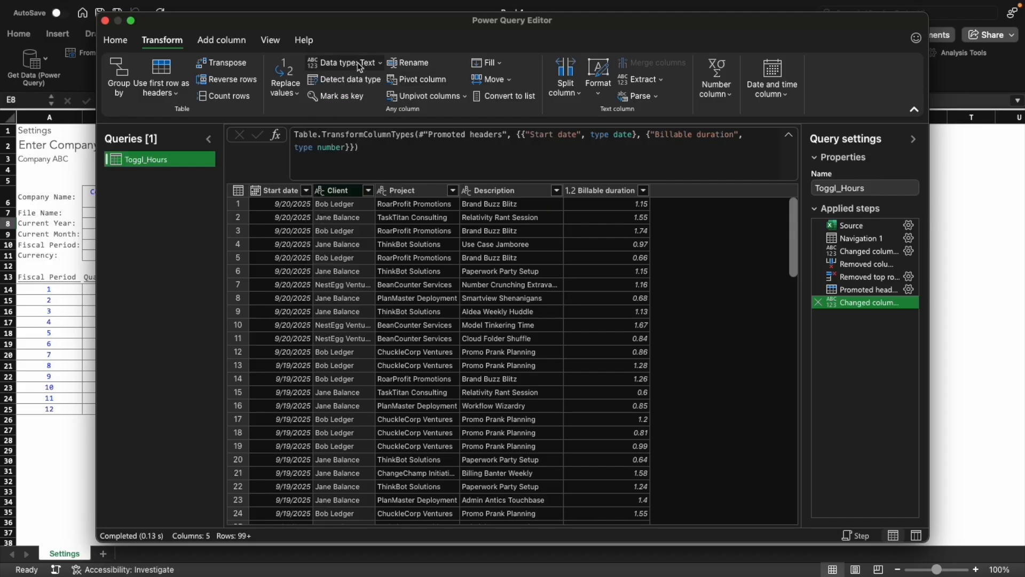
Add an End of month column derived from the Start date column
left_click(275, 191)
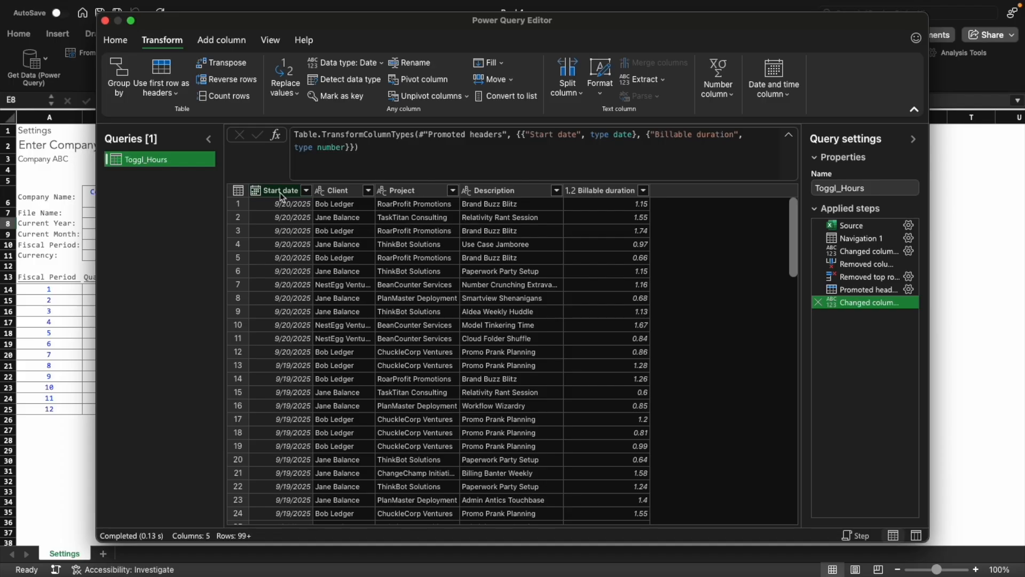
left_click(221, 40)
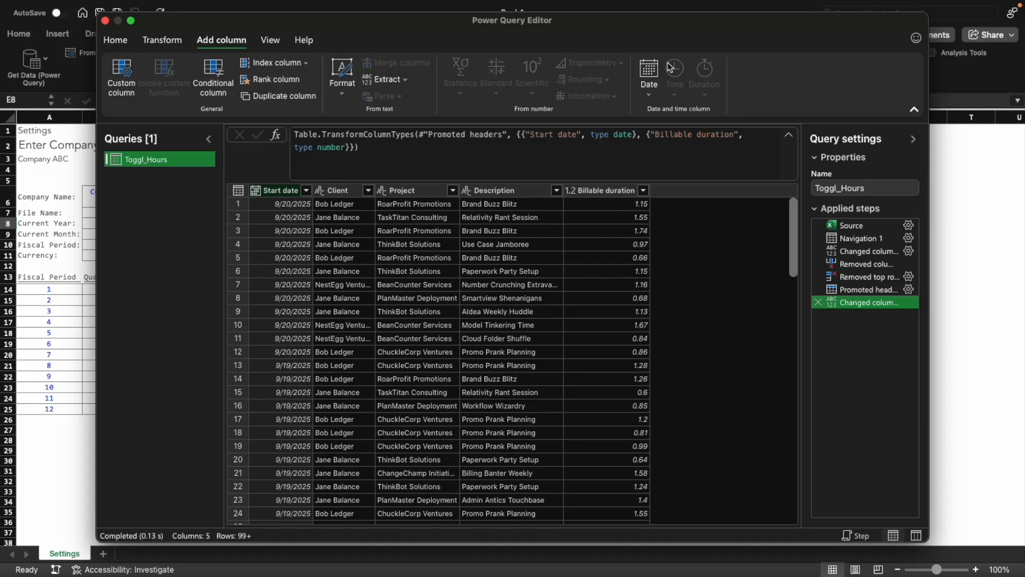
left_click(649, 74)
mouse_move(599, 191)
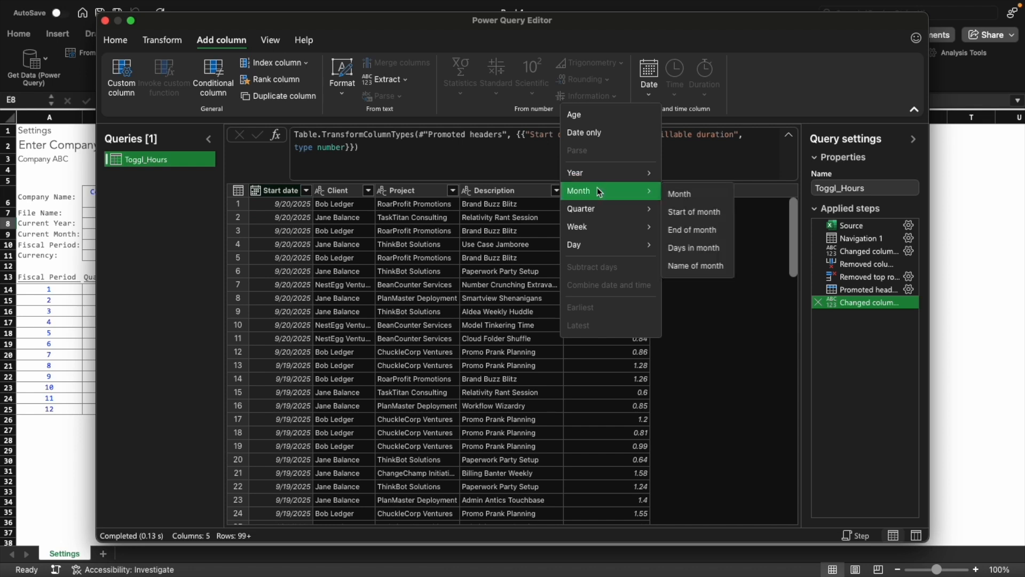
left_click(691, 230)
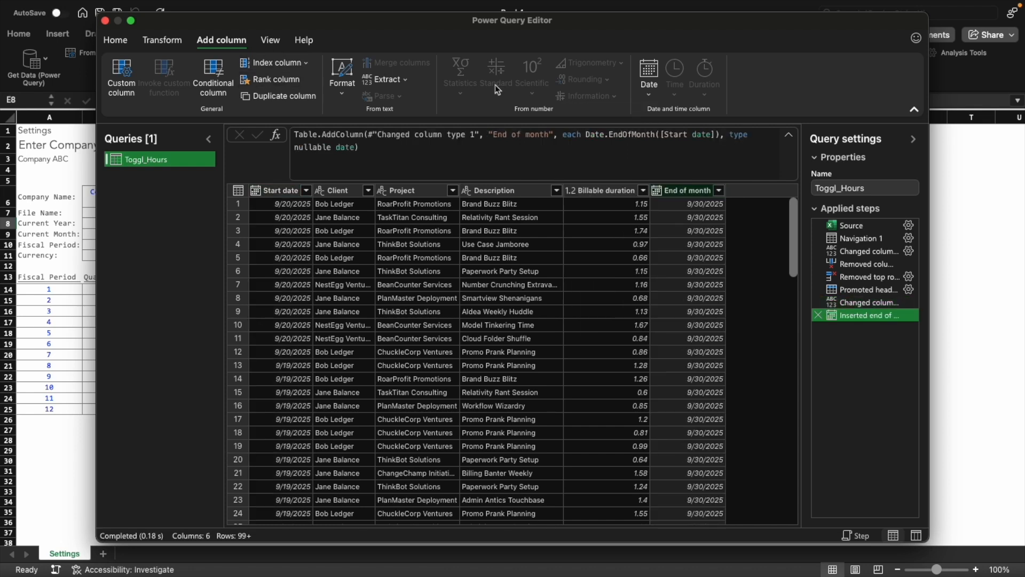
Add a Start of week column derived from the Start date column
left_click(269, 190)
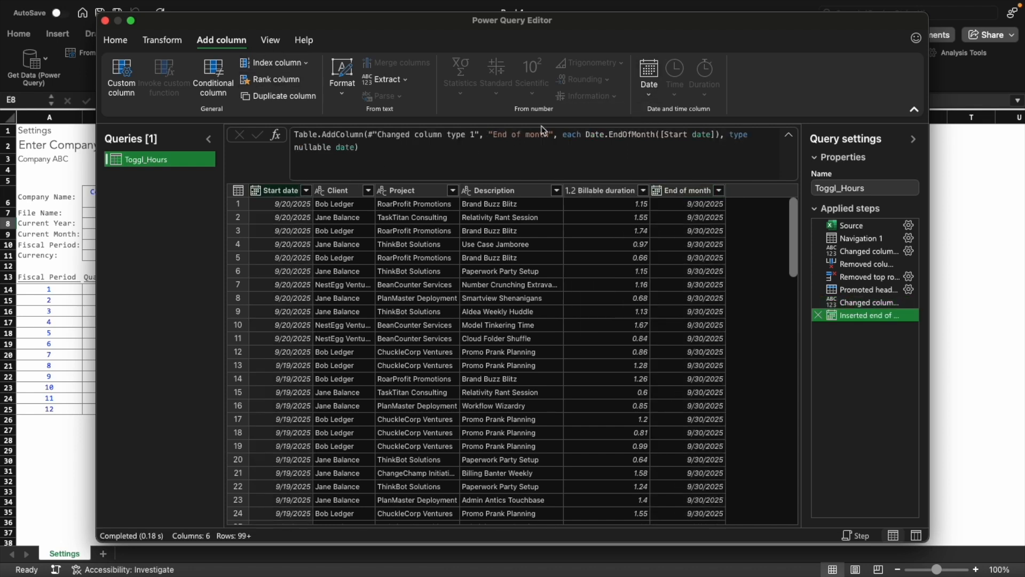
left_click(644, 94)
mouse_move(614, 226)
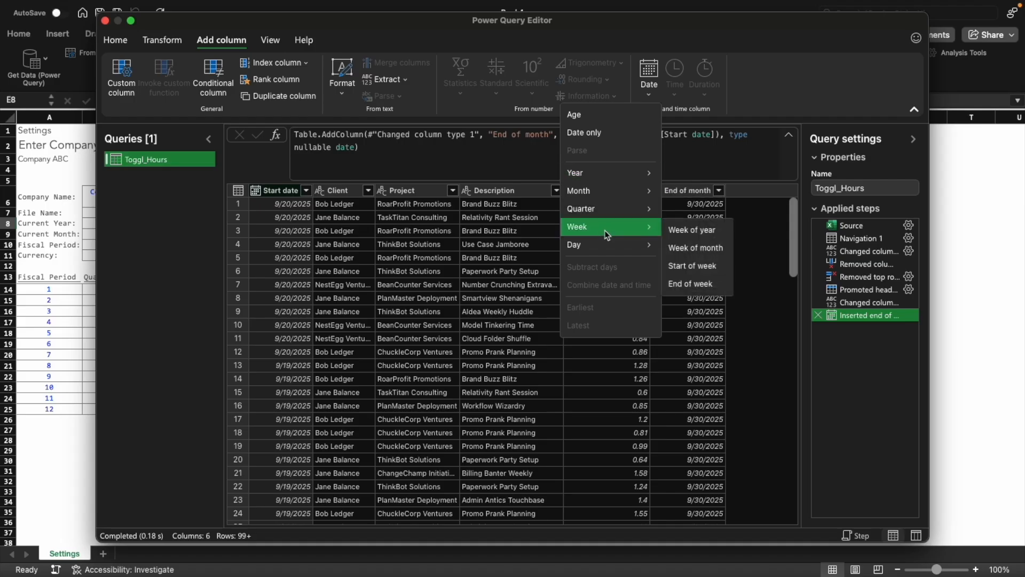
left_click(712, 269)
Add a Year column derived from the Start date column
left_click(649, 91)
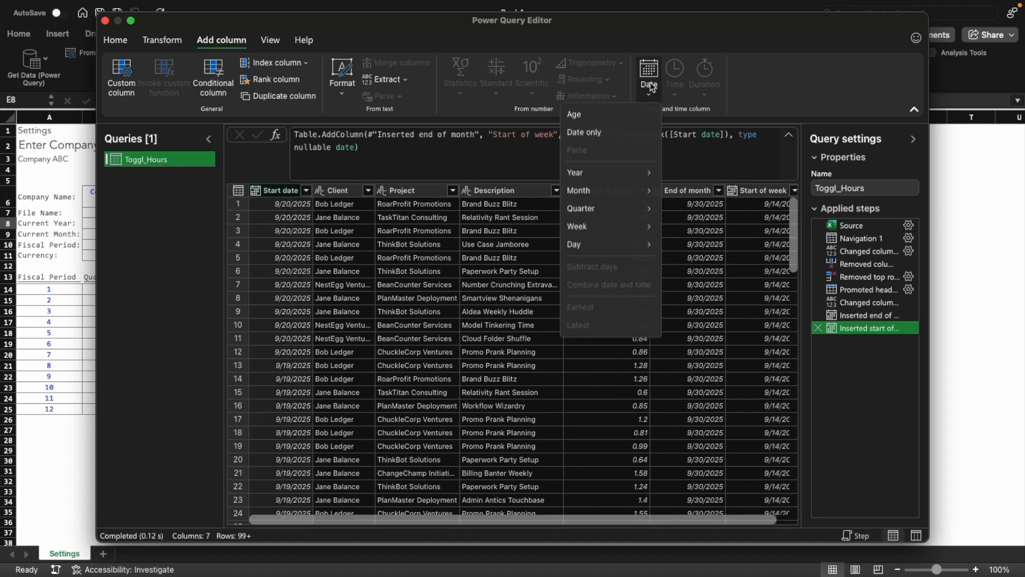
mouse_move(610, 175)
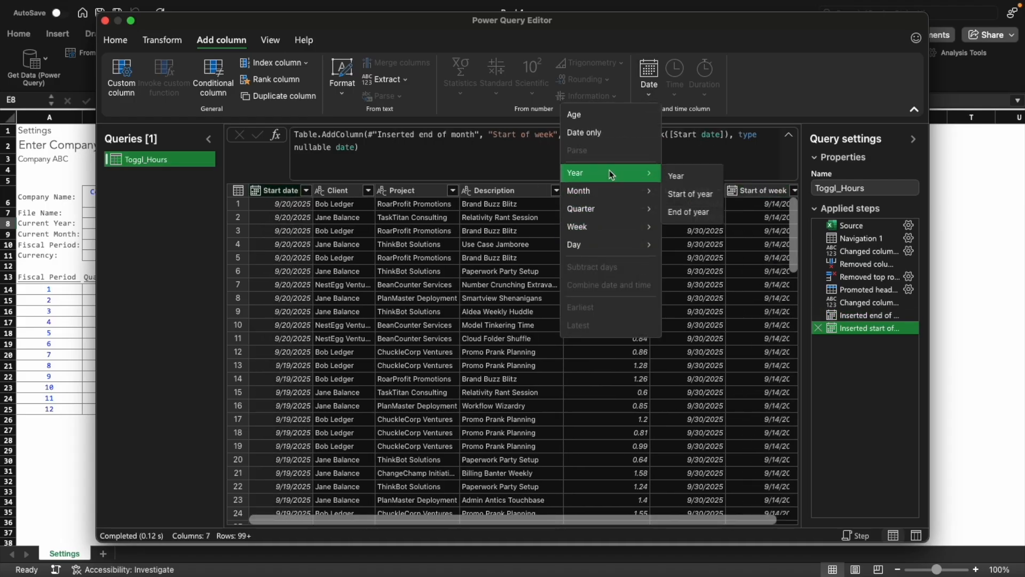
left_click(692, 182)
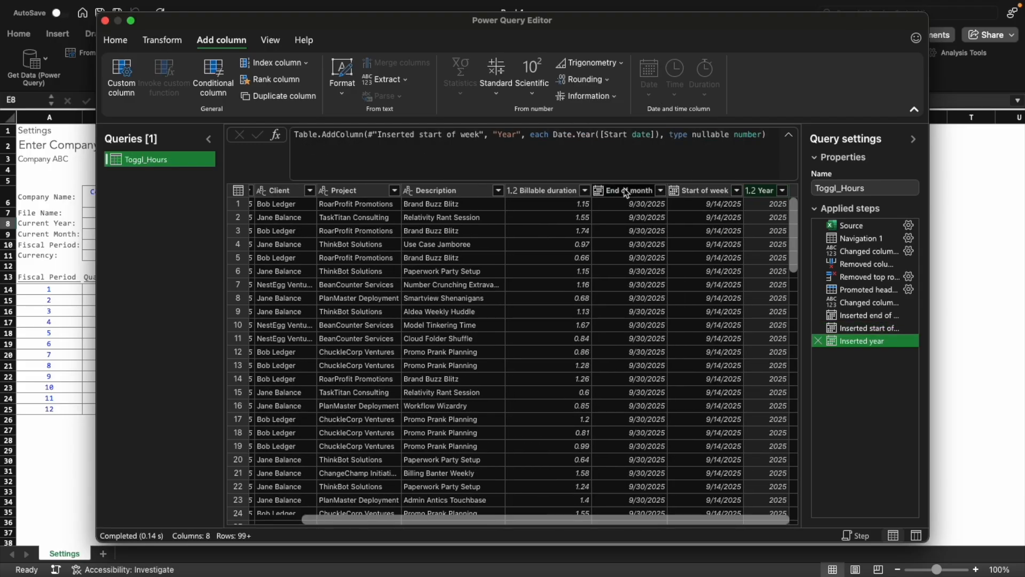
Rename the End of month column to Month within the formula of the step that inserted it
left_click(626, 190)
left_click(876, 315)
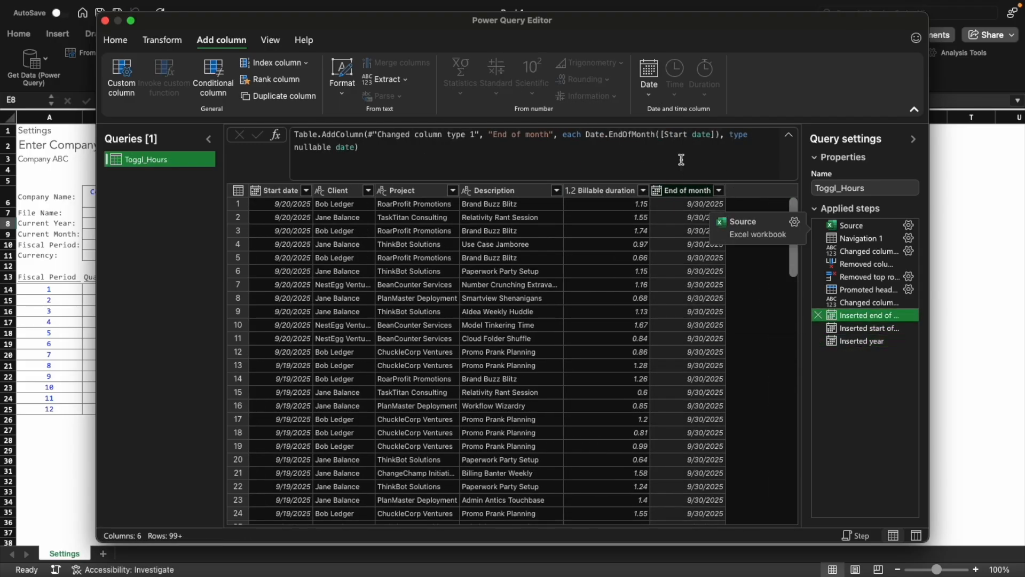
left_click_drag(531, 134, 499, 134)
type("M")
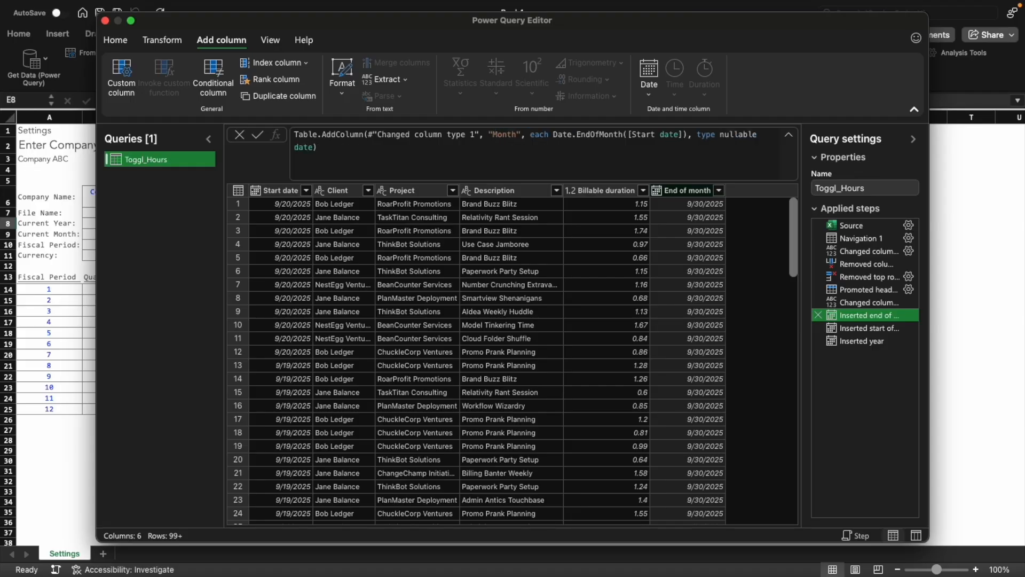
key("Return")
Rename the Start of week column to Week within the formula of the step that inserted it
left_click(884, 328)
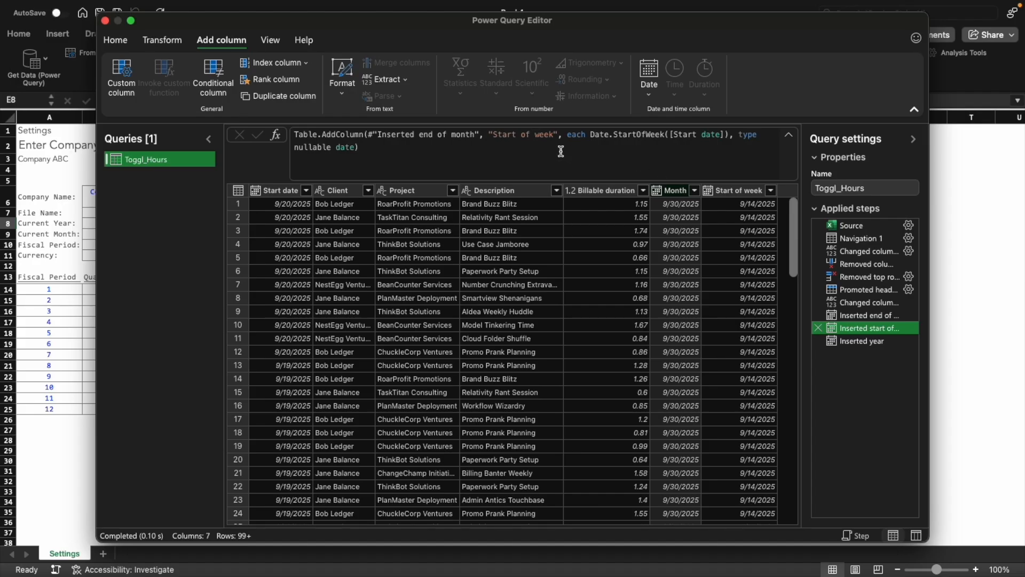
left_click_drag(494, 134, 540, 134)
type("W")
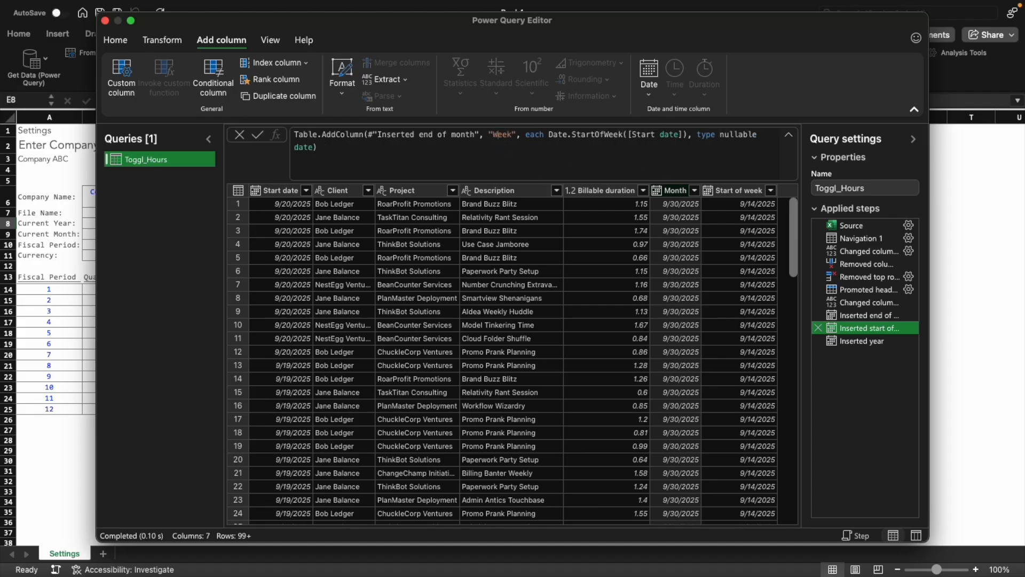
key("Return")
Return to the last applied step, Inserted year, and close and load the query into the workbook
left_click(853, 341)
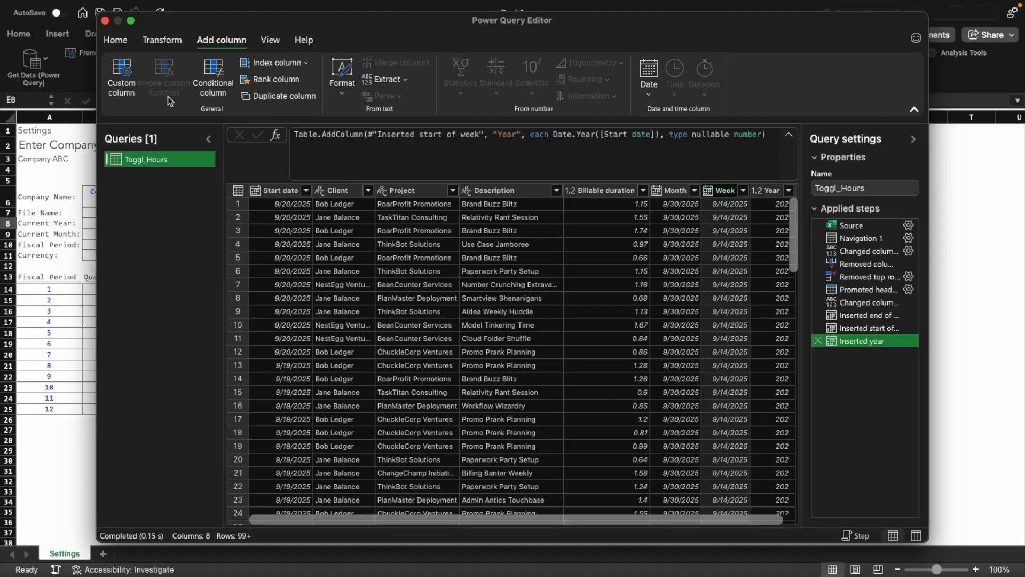
left_click(118, 43)
left_click(122, 80)
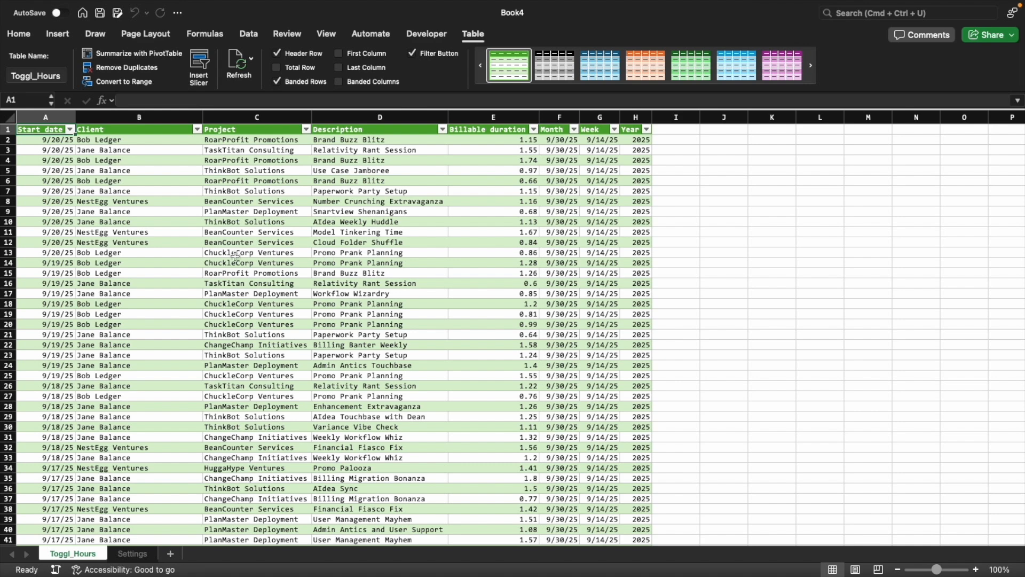
Hide the gridlines on the Toggl_Hours sheet
left_click(198, 222)
left_click(723, 283)
left_click(324, 34)
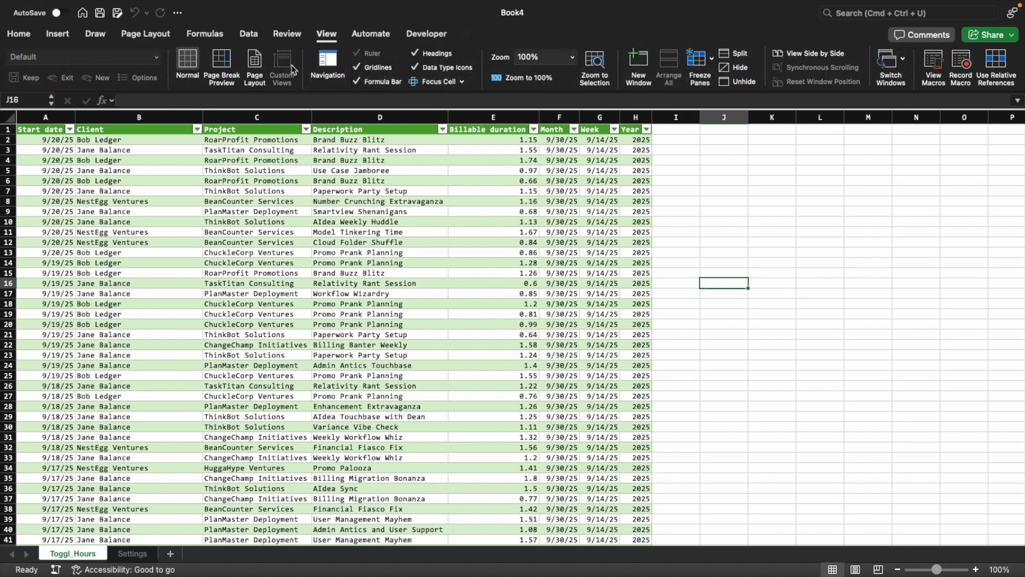
left_click(356, 68)
left_click(379, 170)
Run the personal workbook macro that creates a preformatted page and name the new sheet Validation
left_click(132, 553)
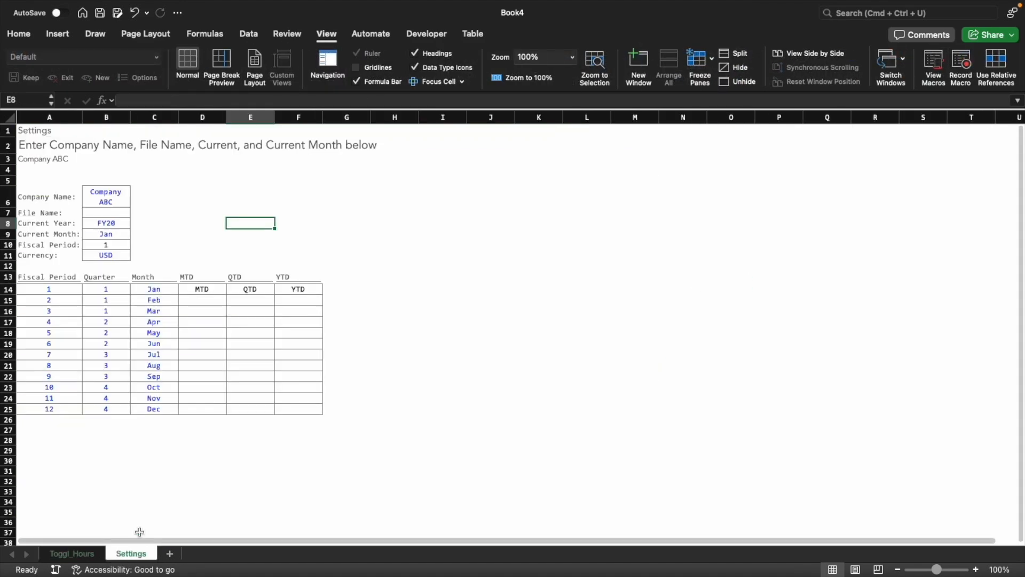
left_click(72, 553)
left_click(427, 33)
left_click(45, 63)
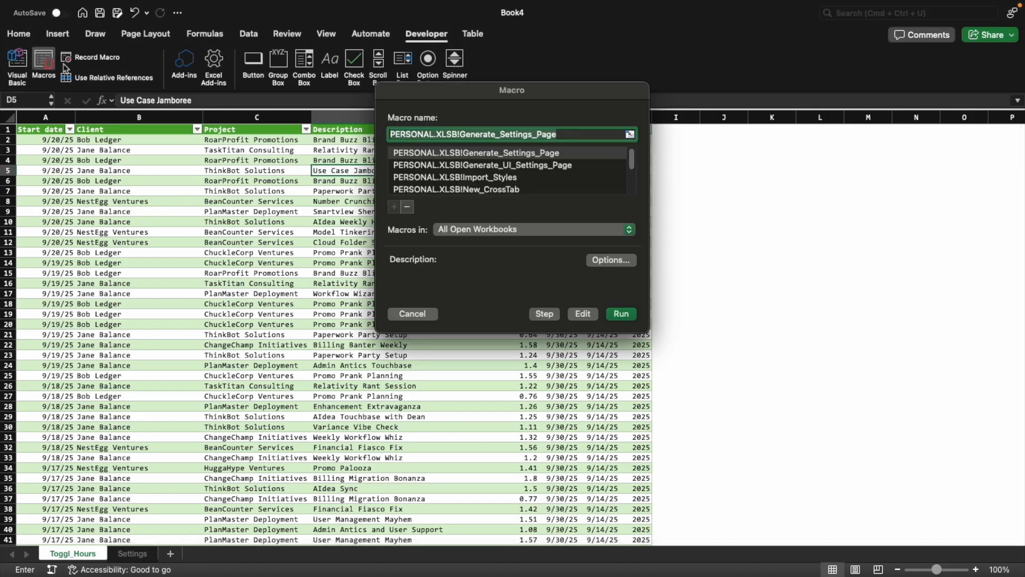
scroll(471, 184, "down", 3)
double_click(472, 183)
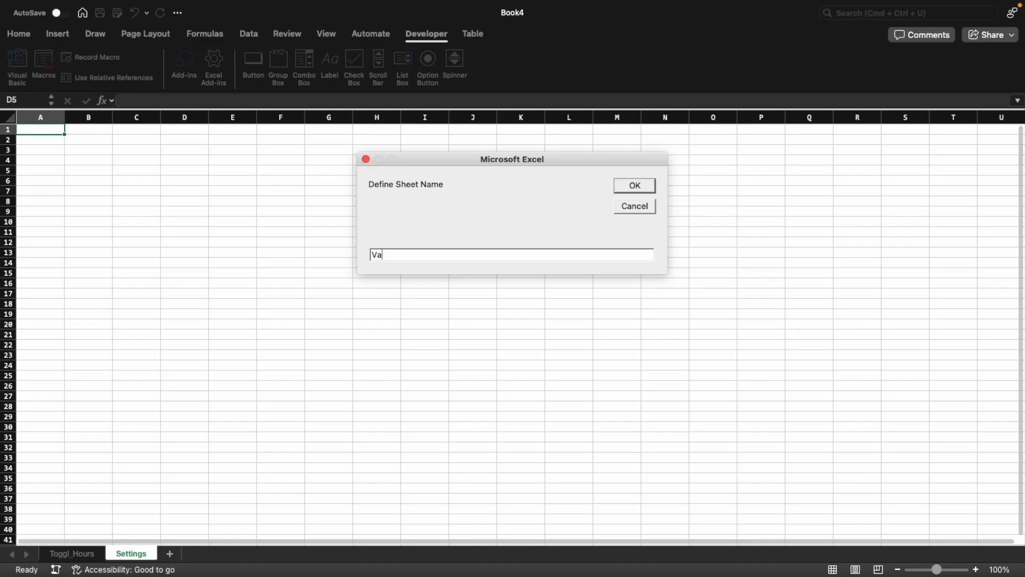
type("Validation")
key("Return")
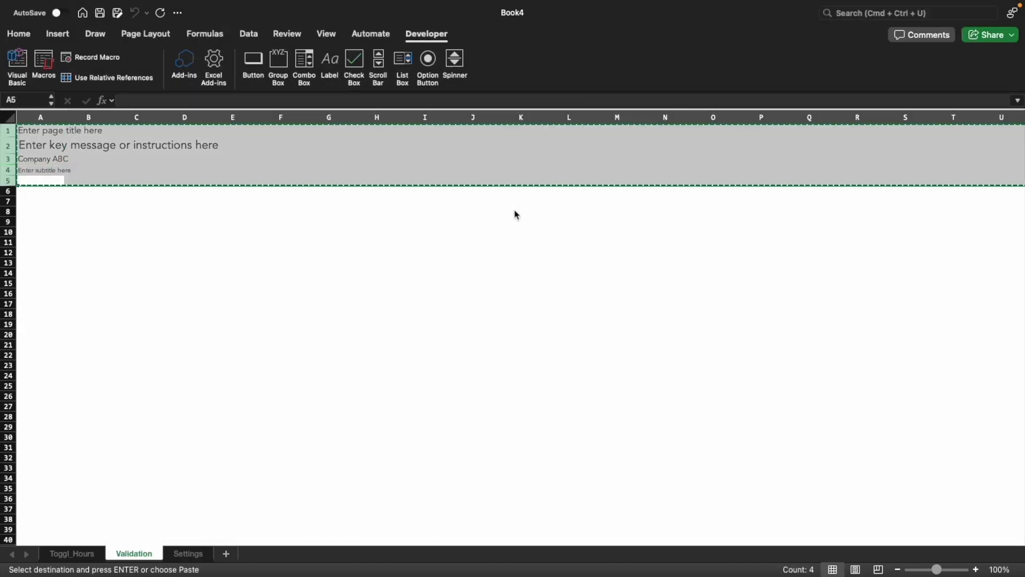
Insert the copied page header rows above the table on the Toggl_Hours sheet
left_click(72, 553)
right_click(8, 130)
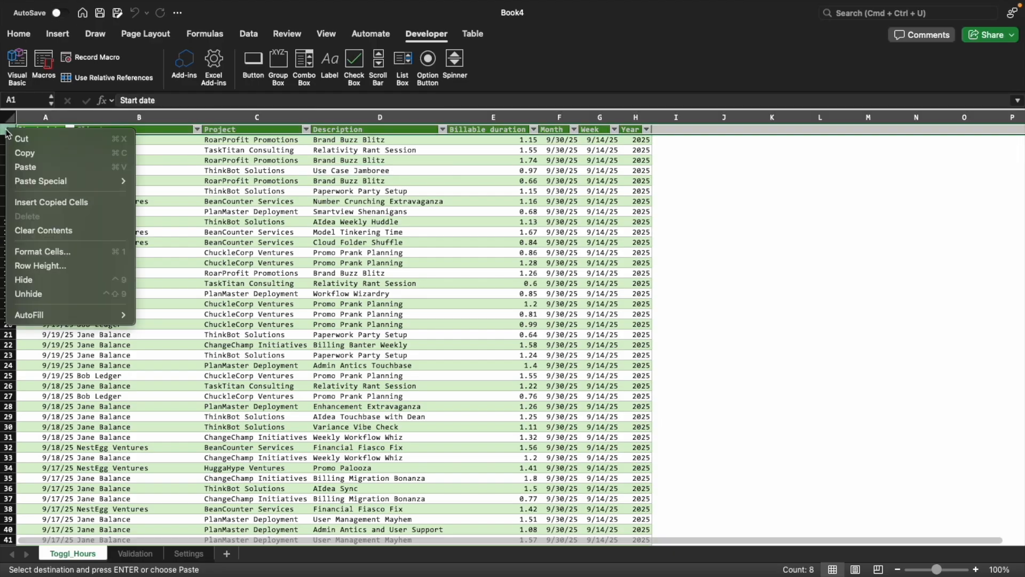
left_click(54, 203)
Set the Toggl_Hours page title to "Data" and its key message to "This data is imported from a Toggl export"
left_click(51, 131)
type("Data")
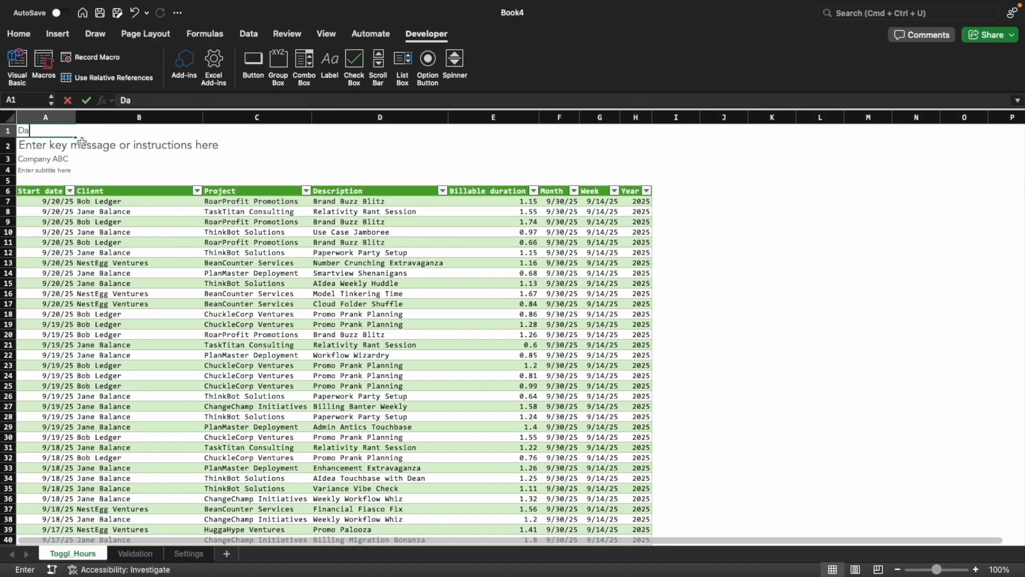
key("Return")
type("This data is ")
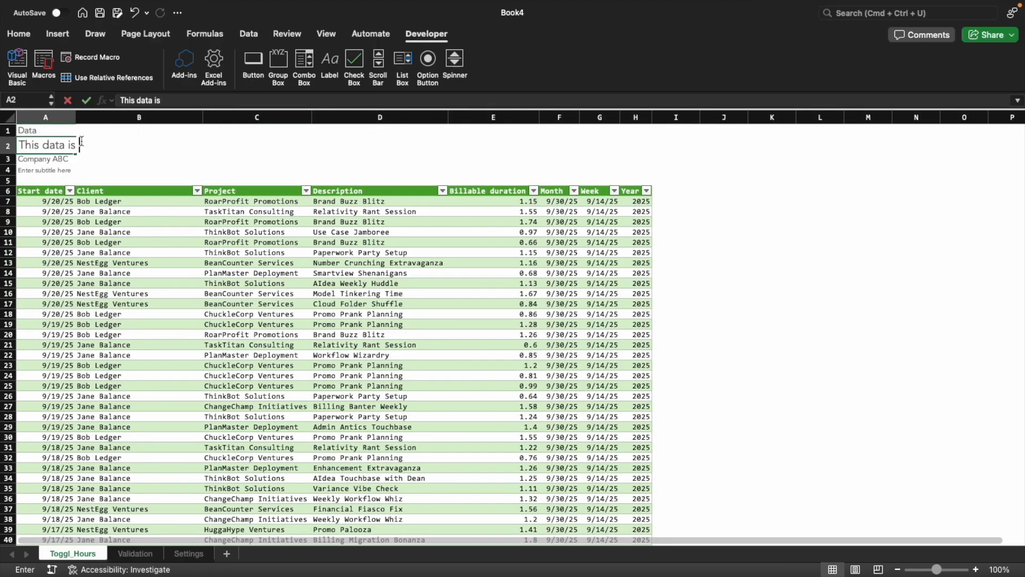
type("imported from a T")
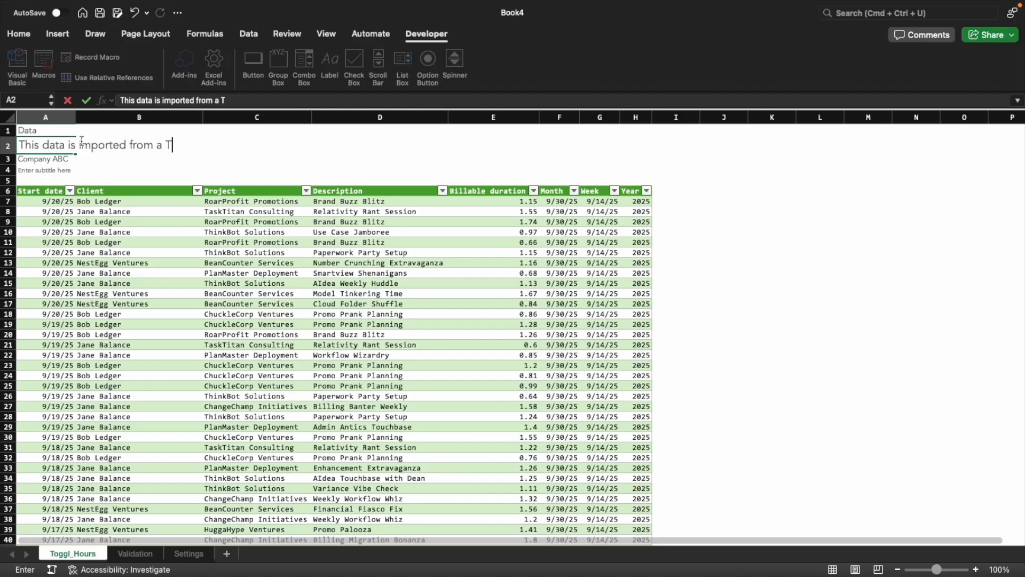
type("oggl export")
key("Return")
key("Return")
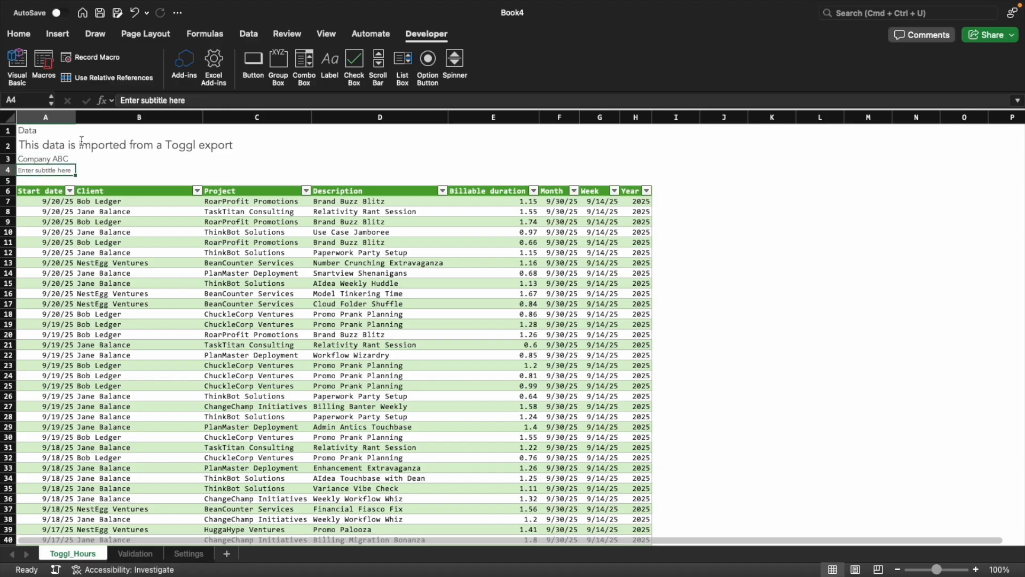
key("super+k")
left_click(241, 160)
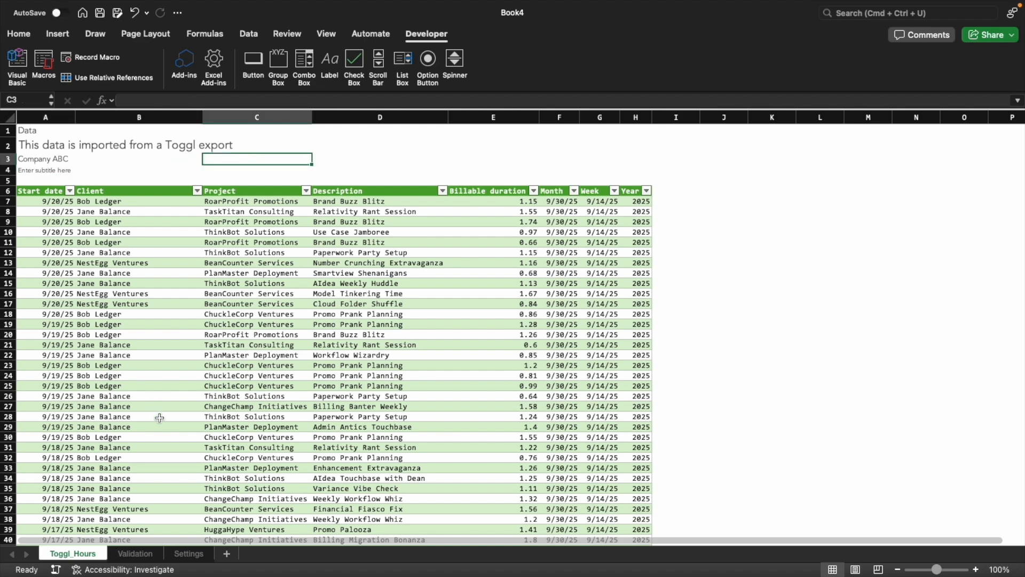
Reorder the sheets as Settings, Toggl_Hours, Validation
left_click_drag(84, 558, 219, 556)
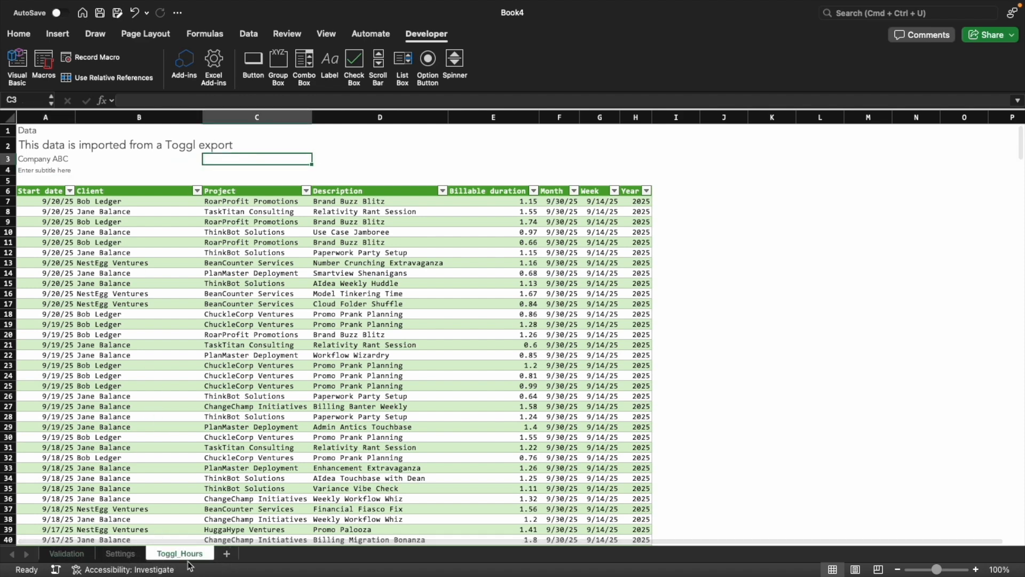
left_click(69, 559)
left_click_drag(69, 559, 222, 553)
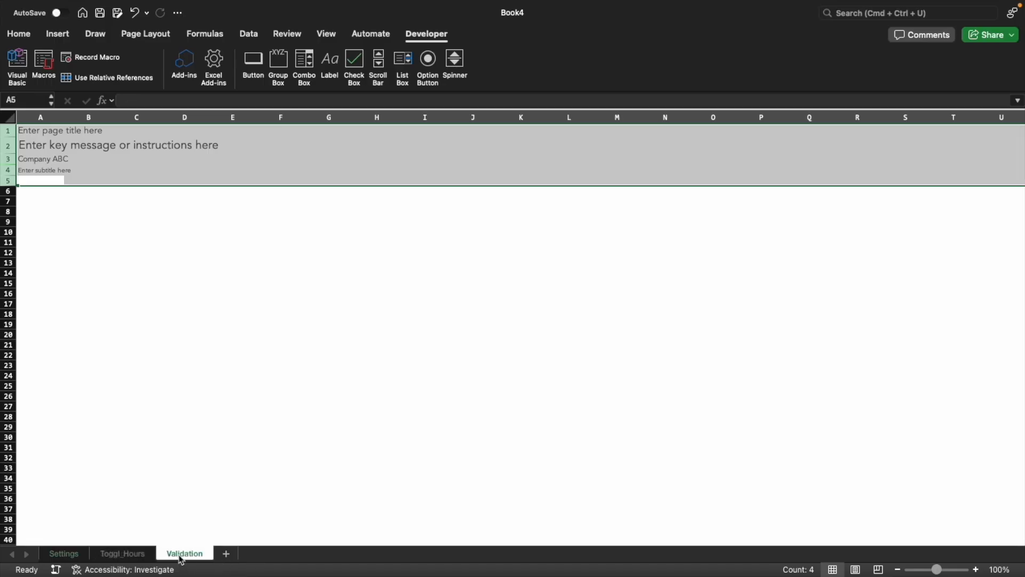
Enter the heading "Clients" in cell A6 of the Validation sheet
left_click(58, 230)
key("Up")
key("Up")
key("Up")
key("Up")
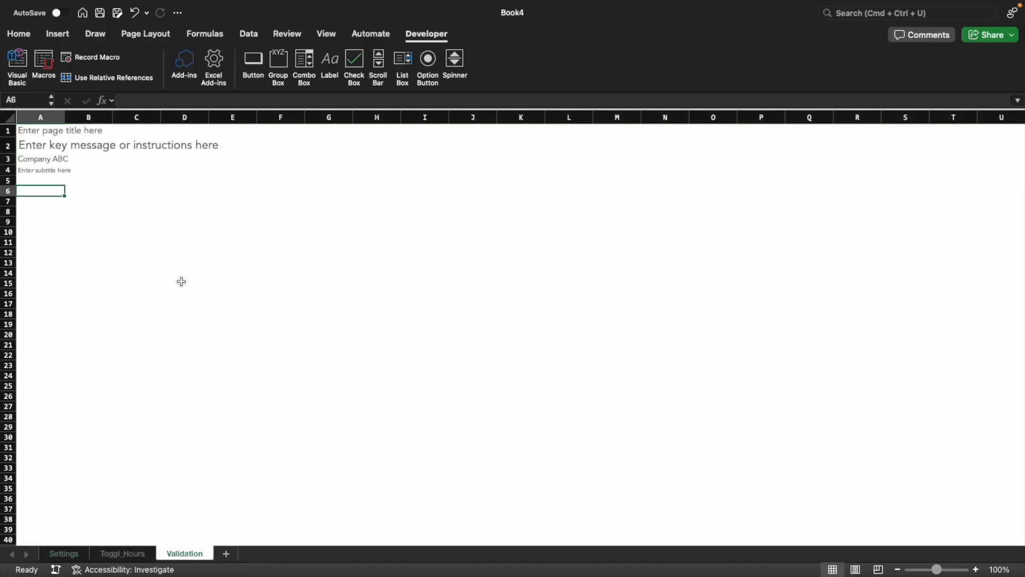
type("Clients")
key("Return")
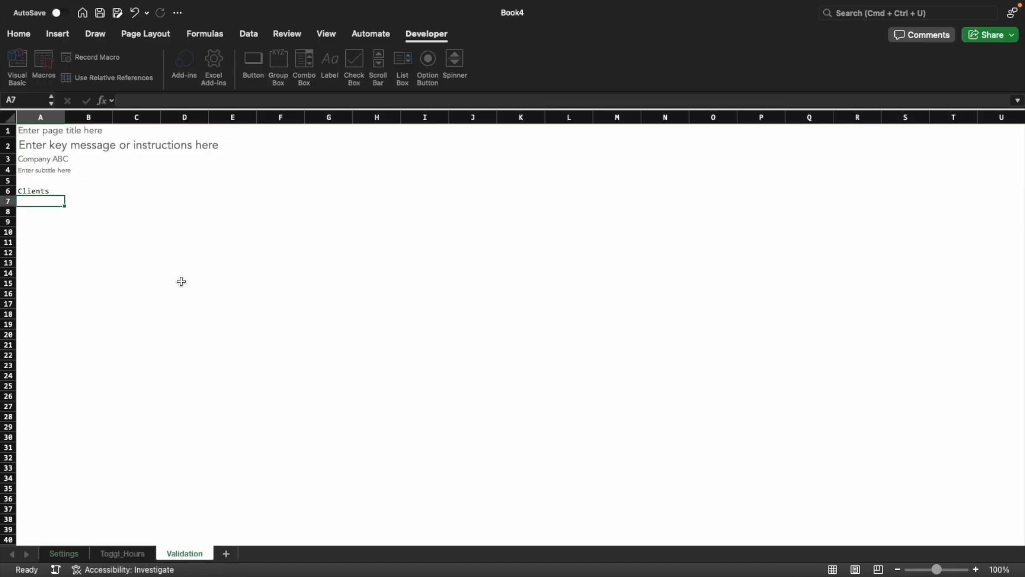
List the distinct clients from A7 with the formula =UNIQUE(Toggl_Hours[Client])
type("=uni")
key("Down")
key("Down")
key("Tab")
key("ctrl+Page_Up")
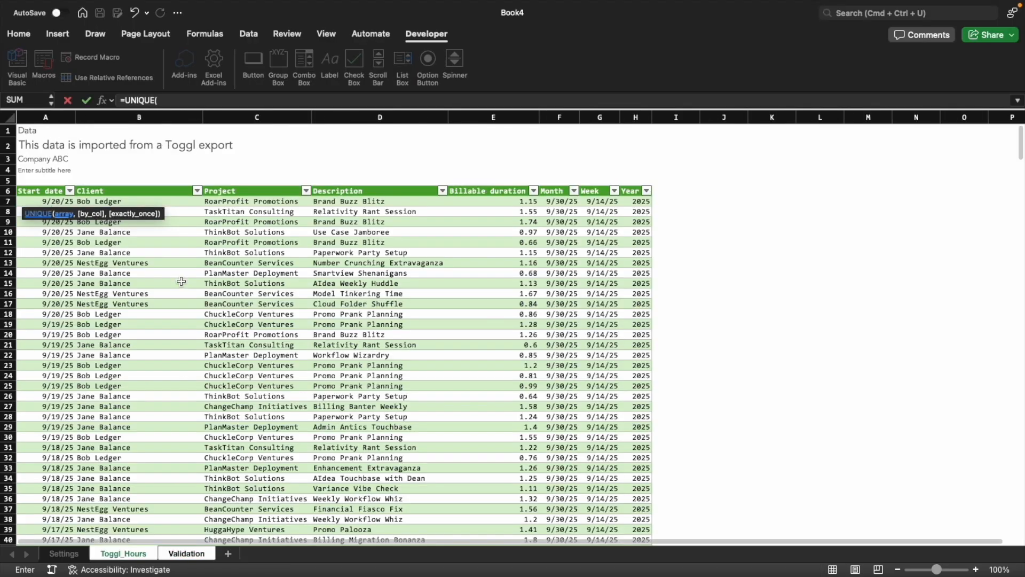
left_click(161, 276)
key("ctrl+space")
key("Return")
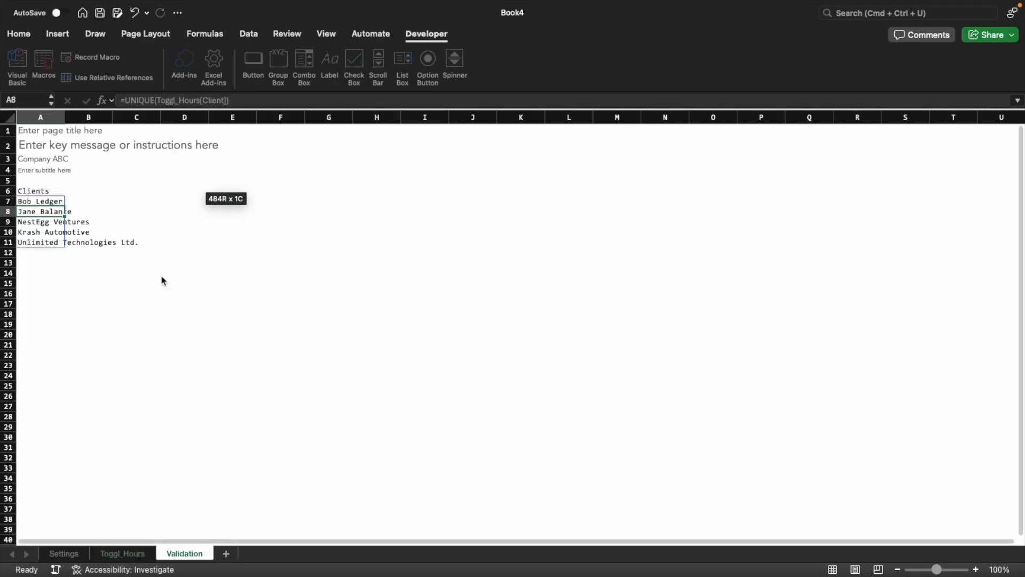
Replace the UNIQUE formula results in the client list with static values
key("Up")
key("ctrl+shift+Down")
key("ctrl+c")
key("ctrl+shift+v")
key("Escape")
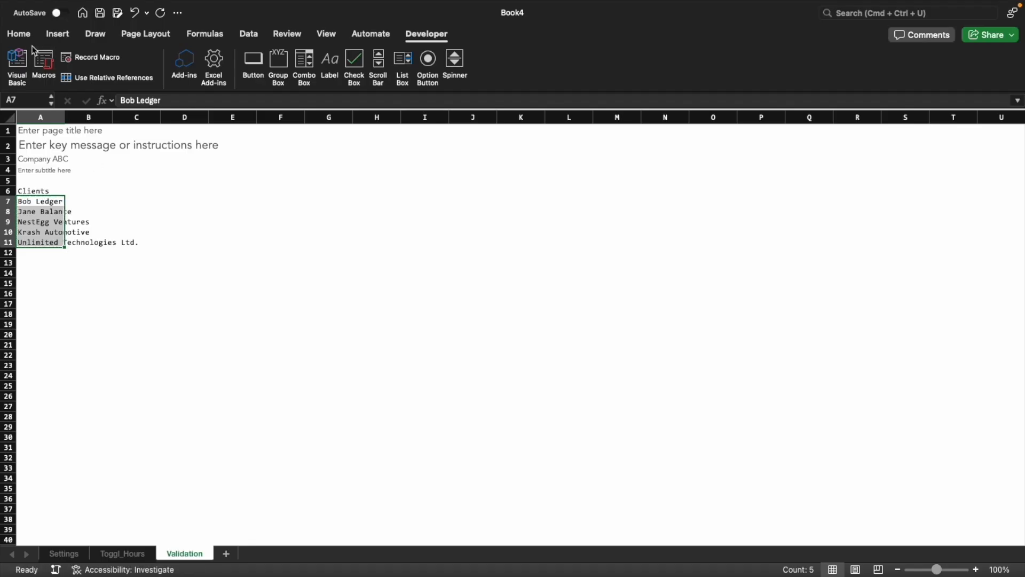
Apply the blue-font cell style to the client names in A7:A11
left_click(19, 33)
left_click(640, 61)
left_click(835, 96)
left_click(232, 211)
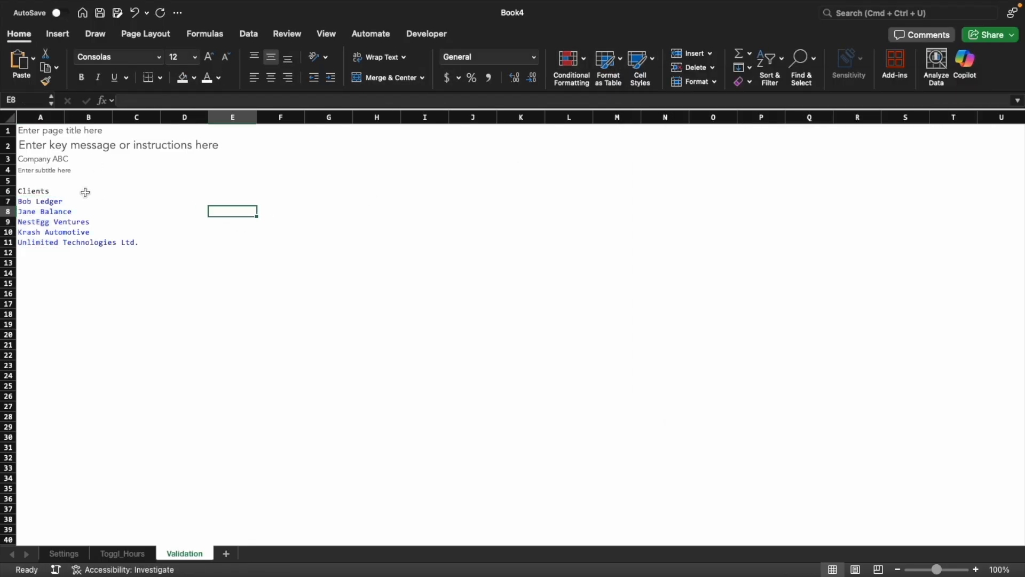
Add the headings "Rate" in B6 and "Active" in C6
left_click(85, 192)
type("Rate")
key("Tab")
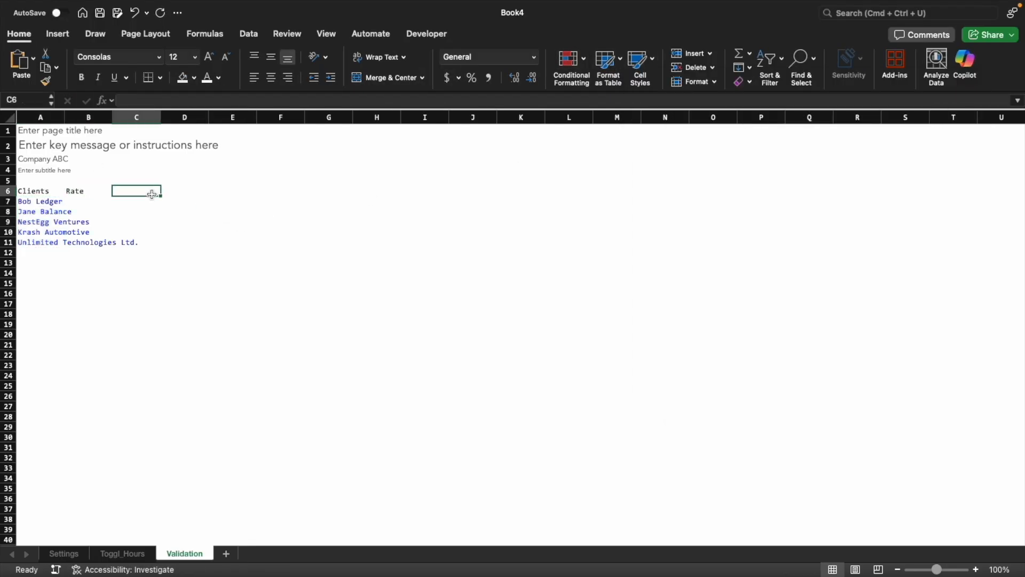
type("Active")
key("Return")
Apply the underlined heading cell style to A6:C6 and widen column A to fit the longest client name
left_click_drag(32, 191, 153, 192)
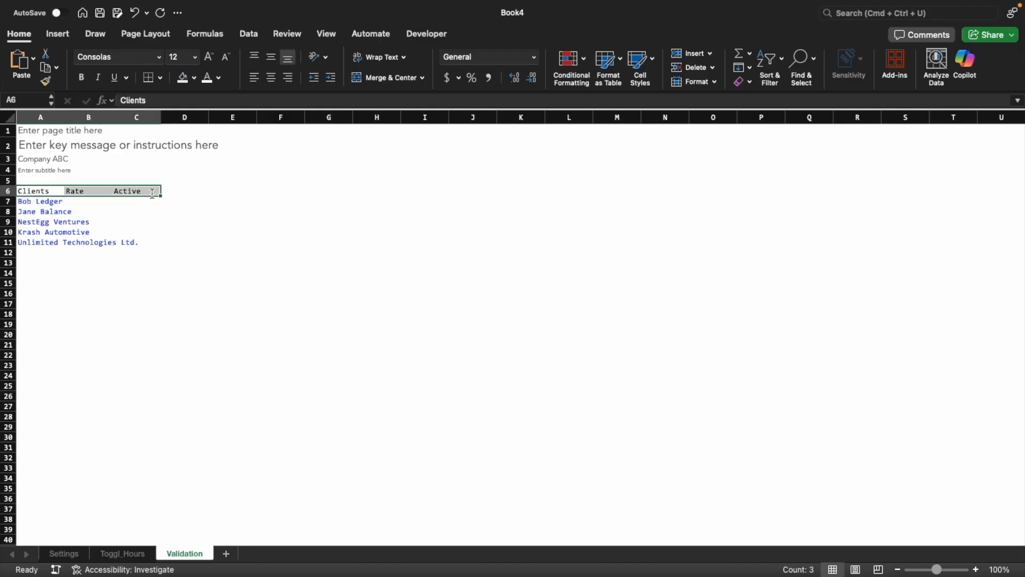
left_click(641, 67)
left_click(896, 97)
left_click(420, 221)
left_click_drag(64, 116, 150, 117)
left_click(178, 202)
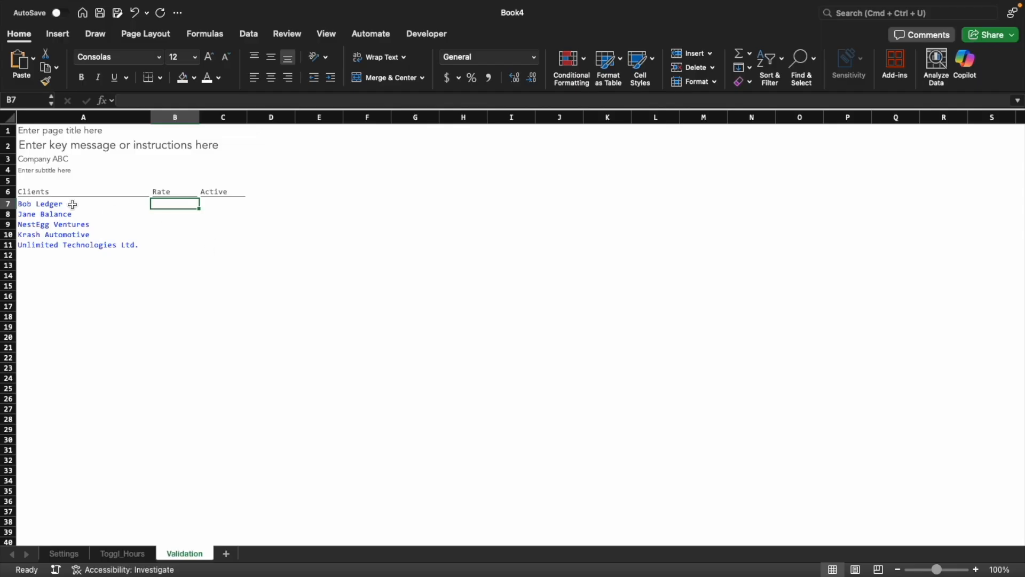
left_click_drag(28, 205, 32, 238)
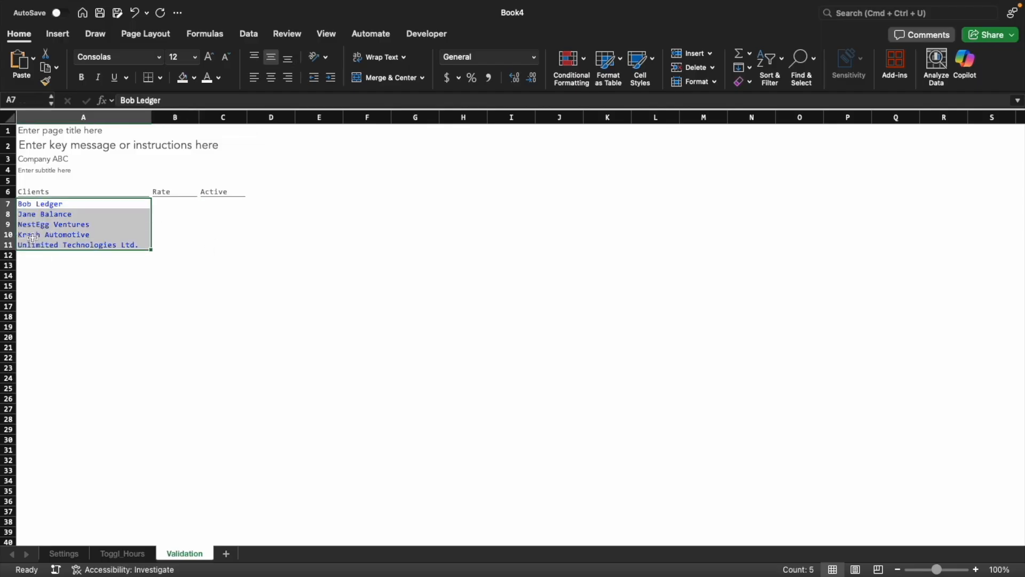
left_click(35, 234)
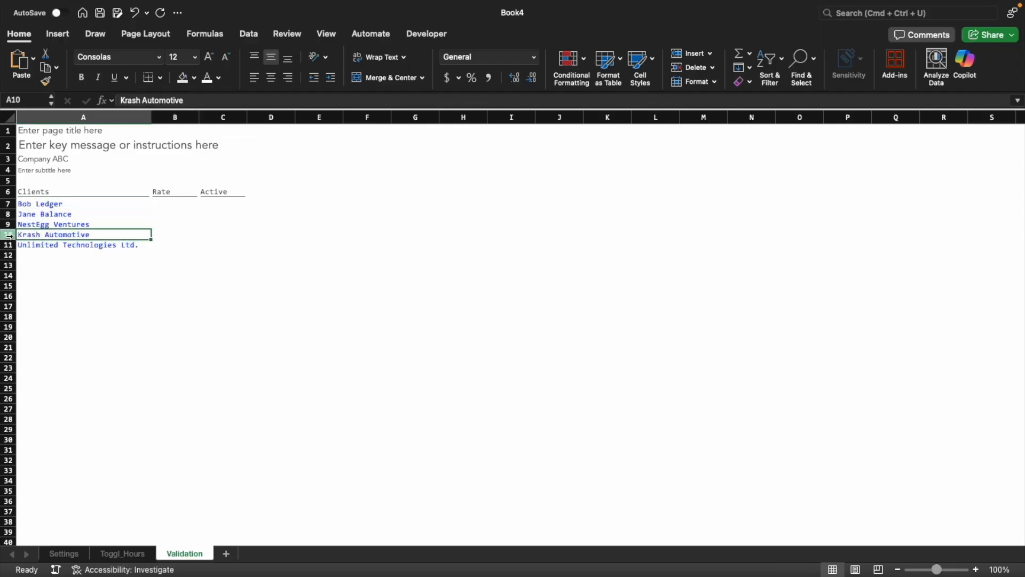
left_click_drag(7, 235, 6, 240)
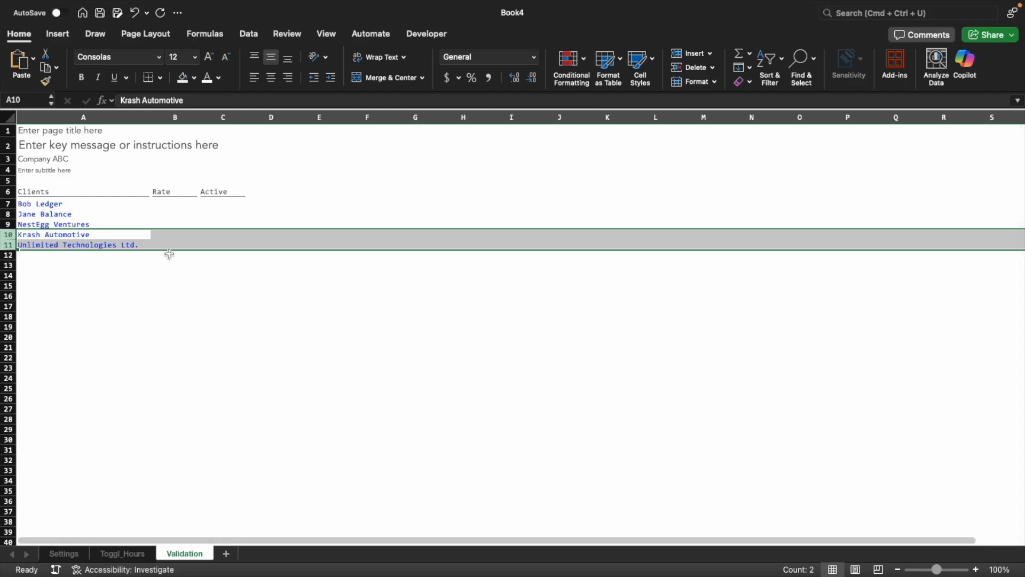
Enter =TRUE in C7 under Active and copy it down to C9
left_click(222, 204)
type("true")
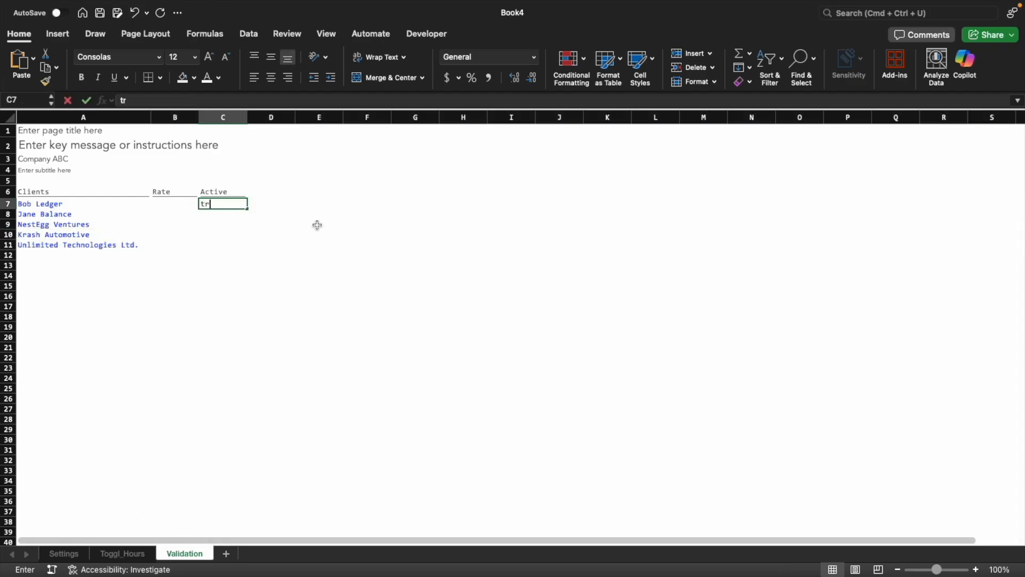
key("Caps_Lock")
type("T")
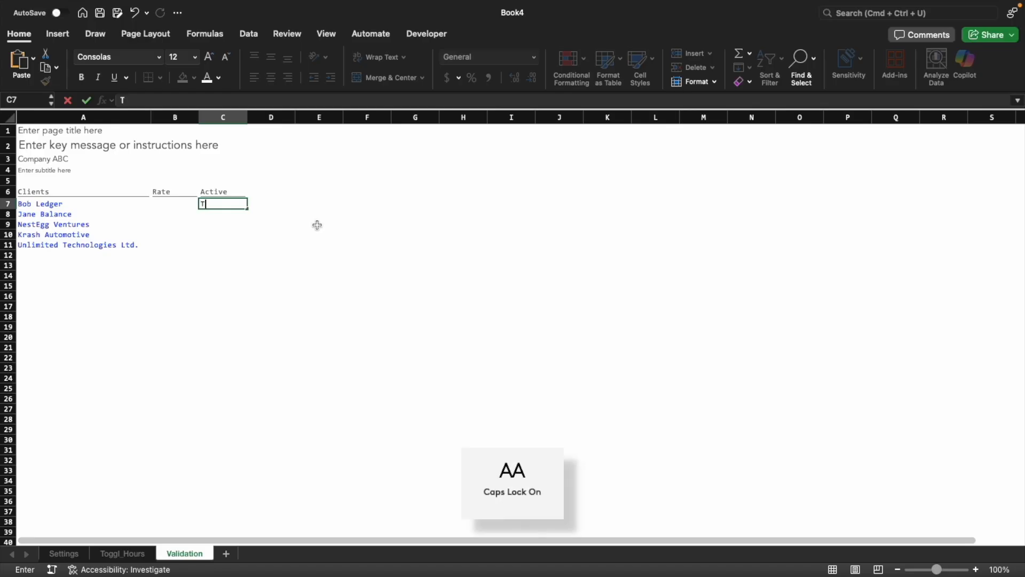
type("RUE")
key("BackSpace")
key("BackSpace")
key("BackSpace")
key("BackSpace")
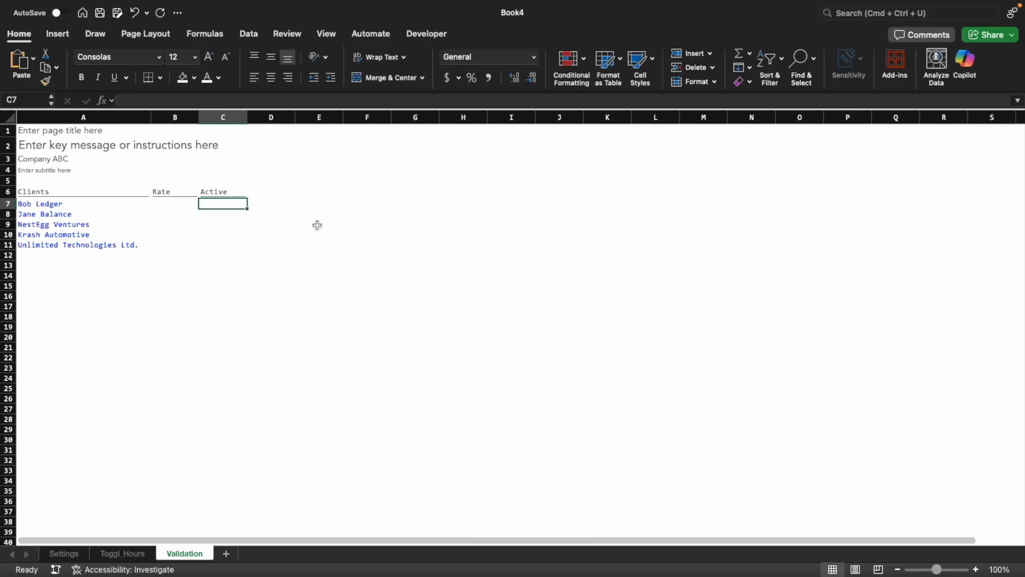
type("=TRUE")
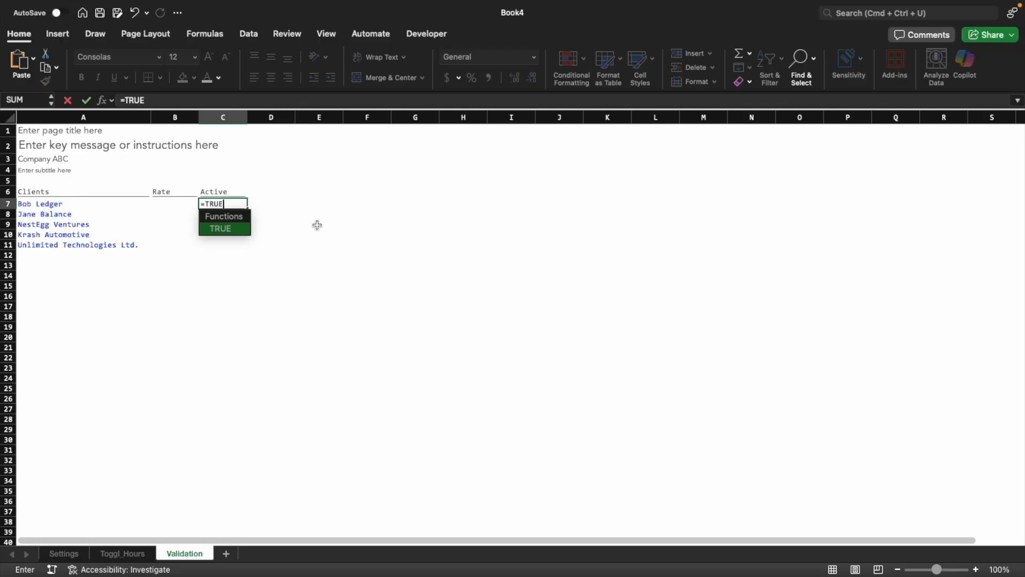
key("Return")
key("ctrl+d")
key("Return")
key("ctrl+d")
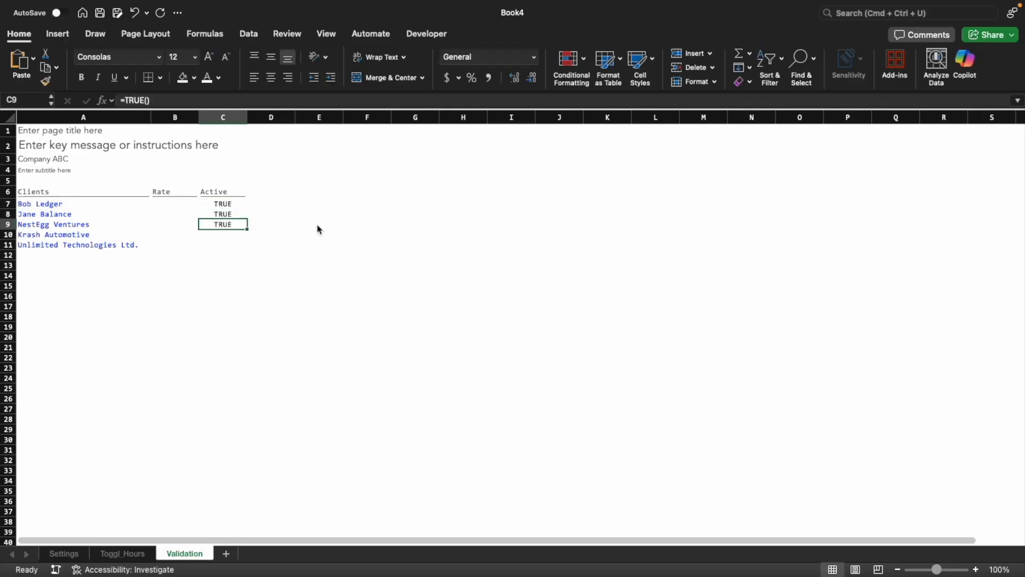
Enter the rates 75, 100 and 125 in B7:B9 for the first three clients
key("Up")
key("Up")
key("Left")
type("75")
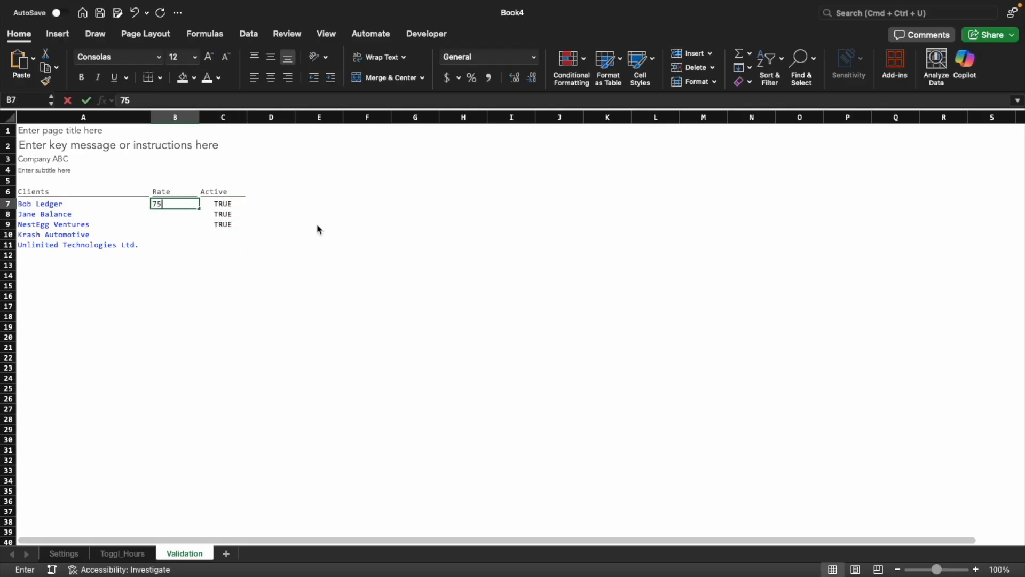
key("Return")
type("100")
key("Return")
type("12")
key("Return")
key("Up")
type("5")
key("Return")
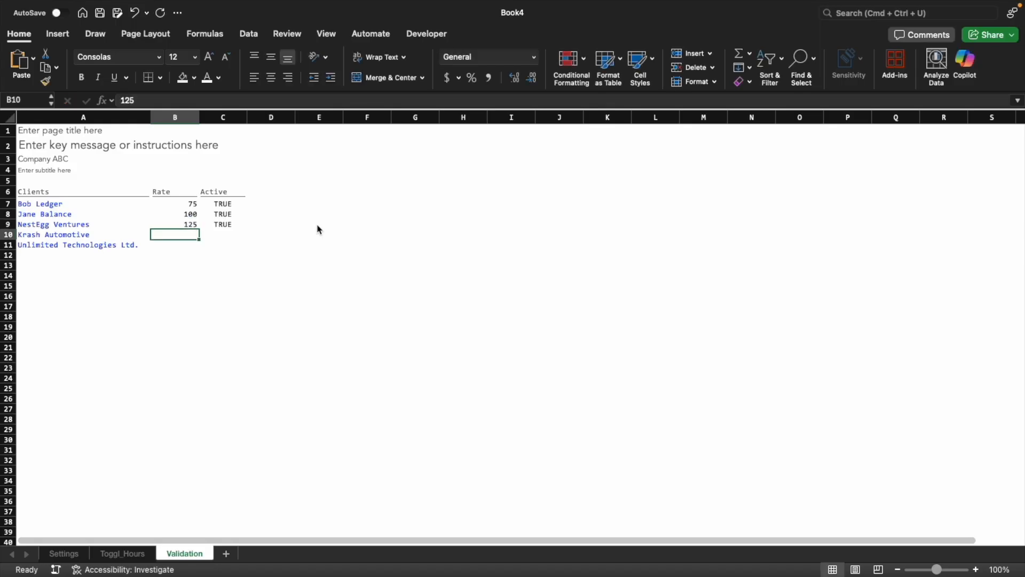
key("Up")
key("Up")
key("Up")
key("shift+Down")
key("shift+Down")
key("super+1")
left_click(424, 81)
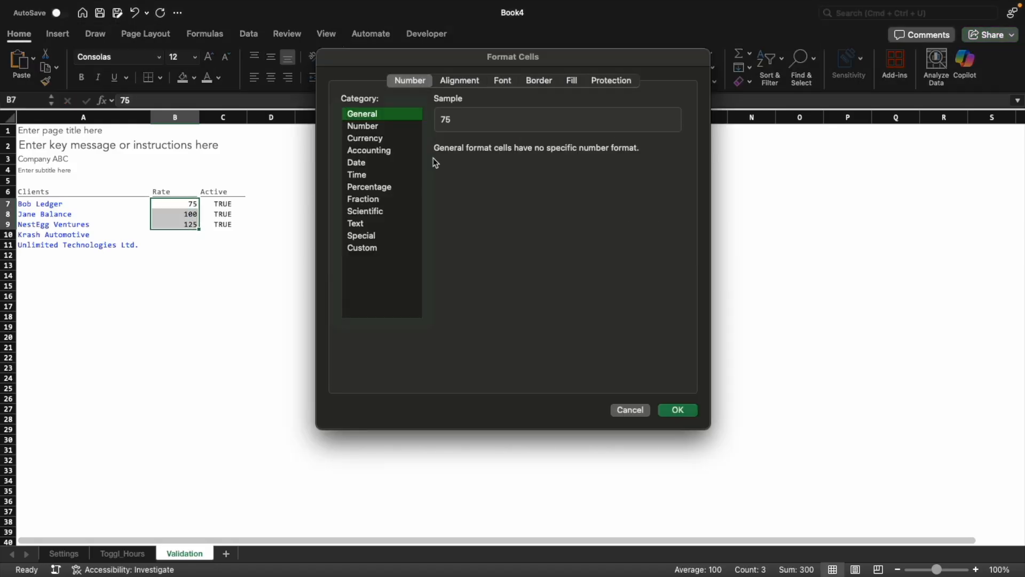
left_click(355, 248)
left_click(490, 166)
double_click(490, 165)
type("$")
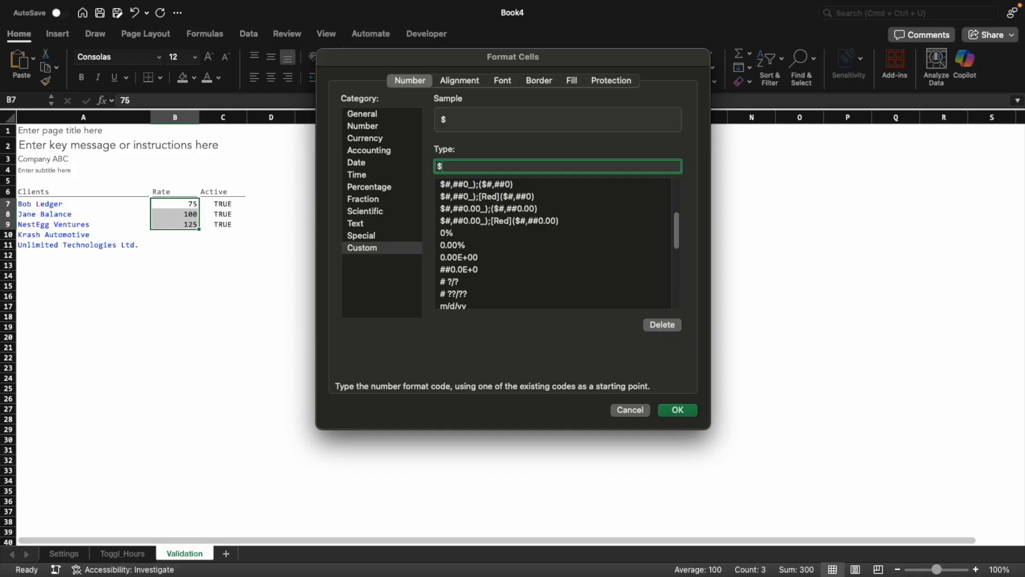
key("Escape")
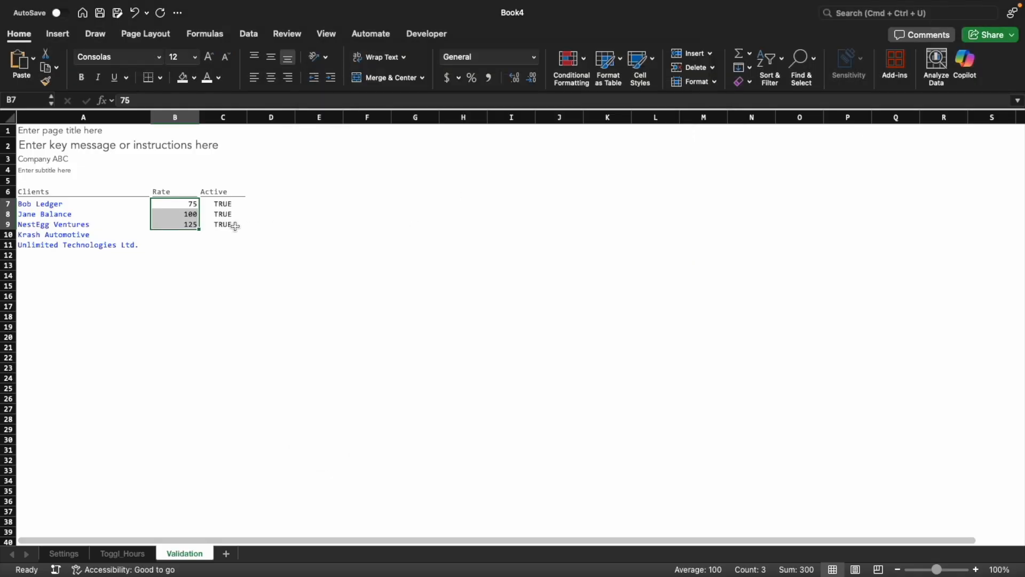
Apply the blue-font cell style to the rate and active values in B7:C9
left_click(236, 226, "shift")
left_click(640, 69)
left_click(829, 96)
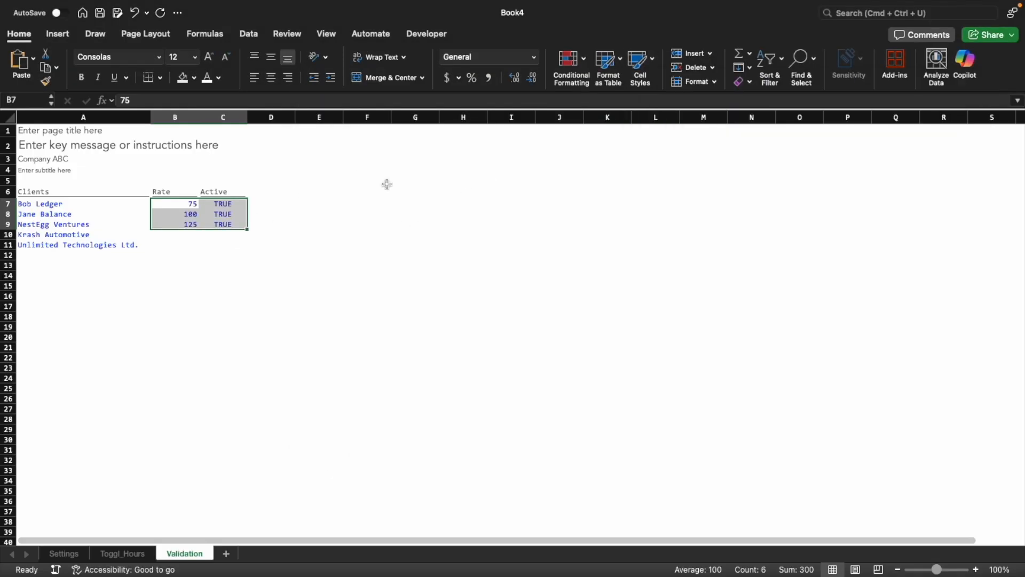
Format the rates in B7:B9 with a custom dollar number format with a thousands separator and no decimals
left_click(234, 214)
left_click_drag(189, 204, 190, 224)
key("super+1")
left_click(362, 247)
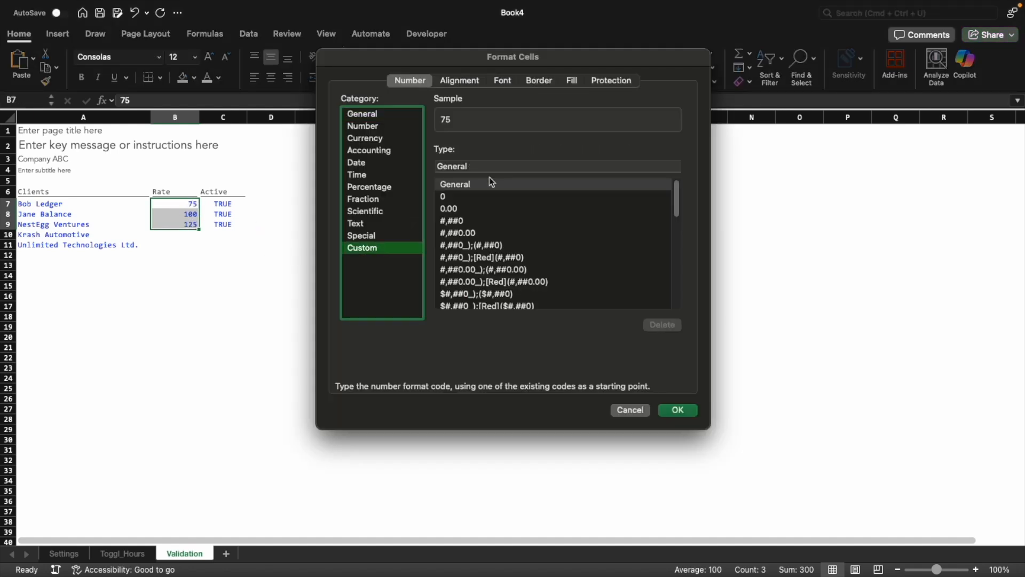
left_click(493, 165)
key("super+a")
type("$#")
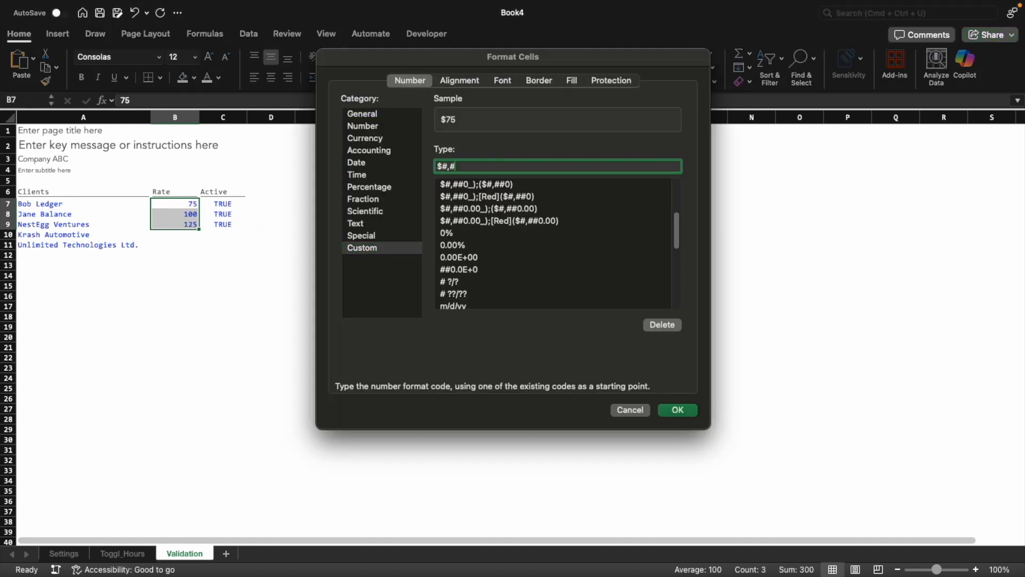
key("Return")
left_click(222, 285)
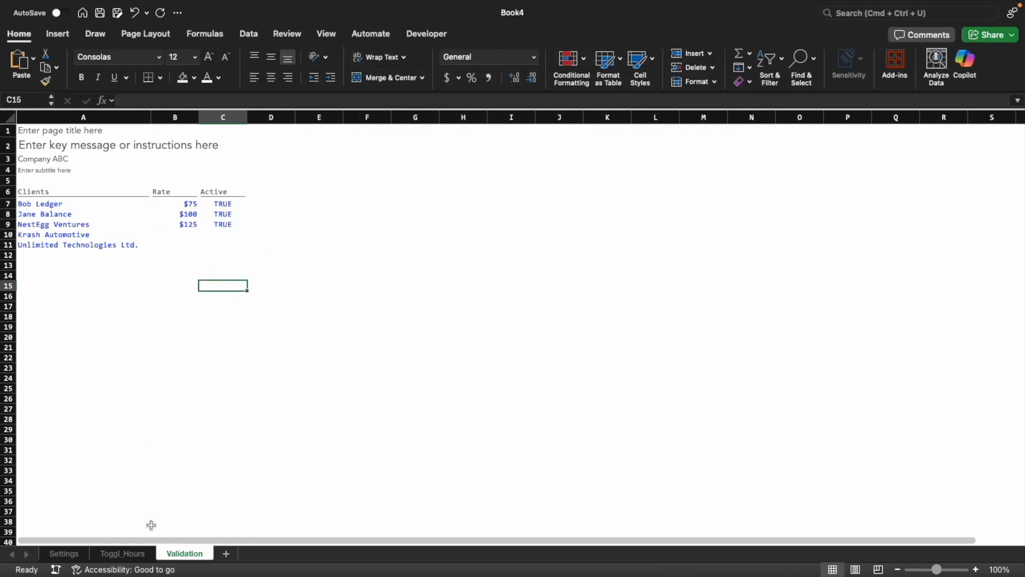
Add a "Prior Month" column to the Toggl_Hours table with its heading in I6
left_click(131, 554)
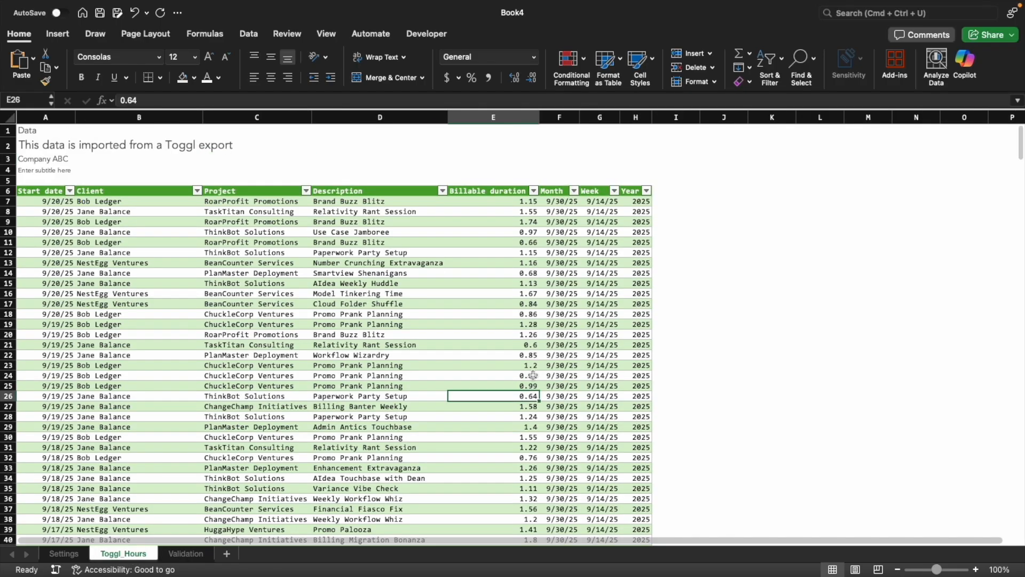
left_click(662, 191)
type("PRIOR")
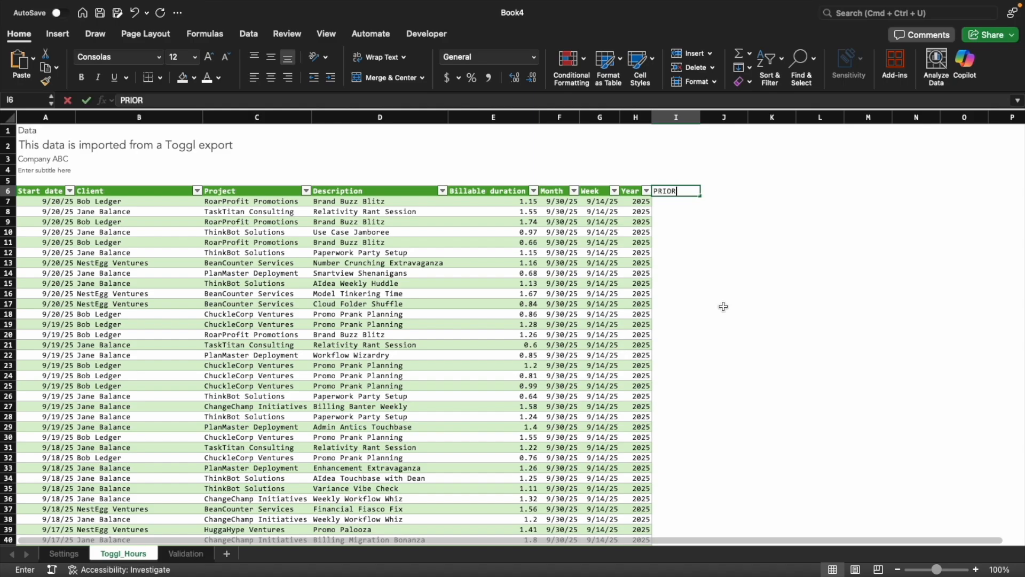
key("BackSpace")
key("BackSpace")
key("BackSpace")
key("BackSpace")
key("BackSpace")
key("Caps_Lock")
type("rior M")
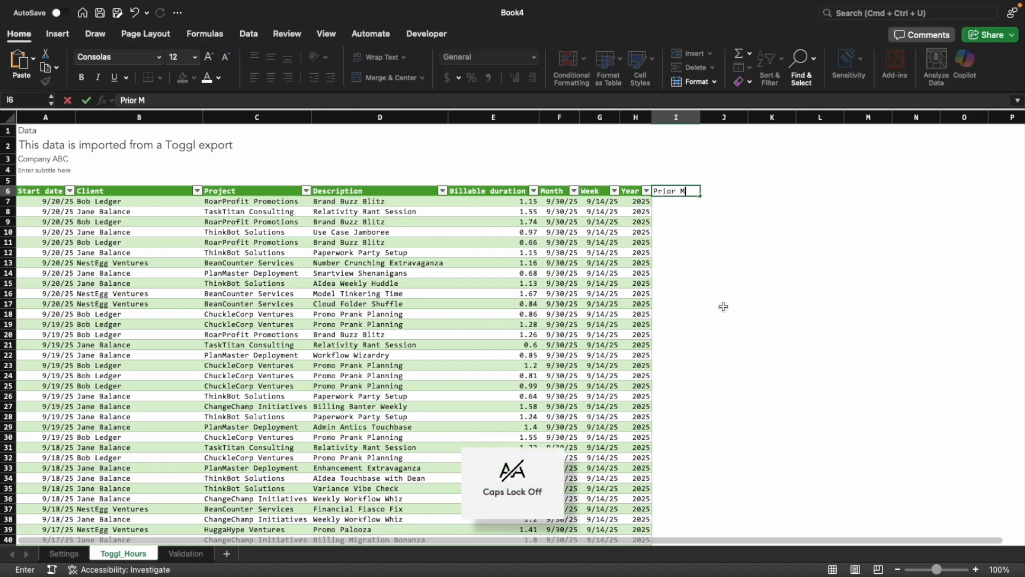
type("onth")
key("Tab")
Extend the Toggl_Hours table with the headings "Current Month", "Next Month" and "Forecast Period" in J6:L6
type("Current MOnth")
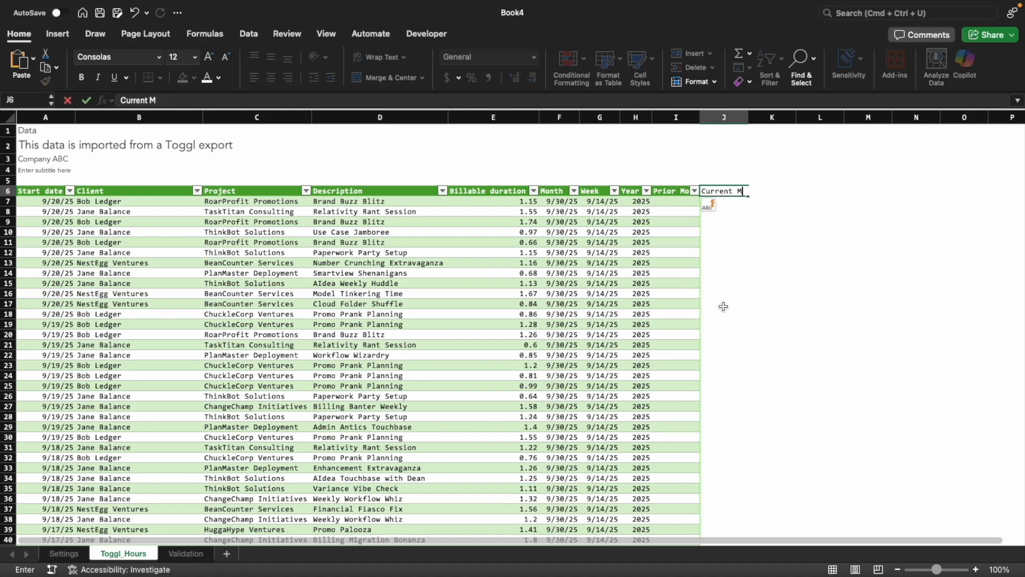
key("Tab")
type("Next Month")
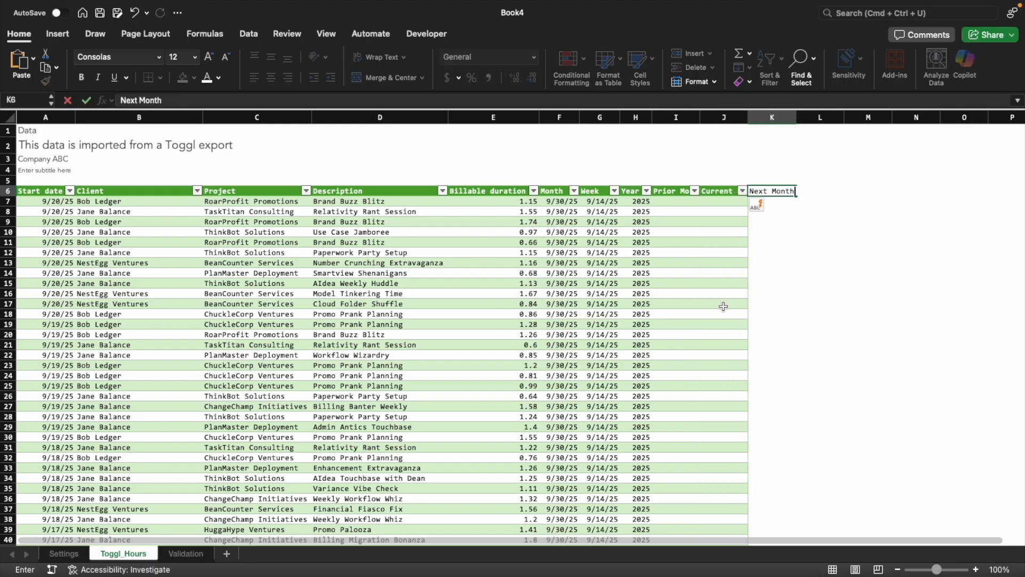
key("Tab")
type("Forecast")
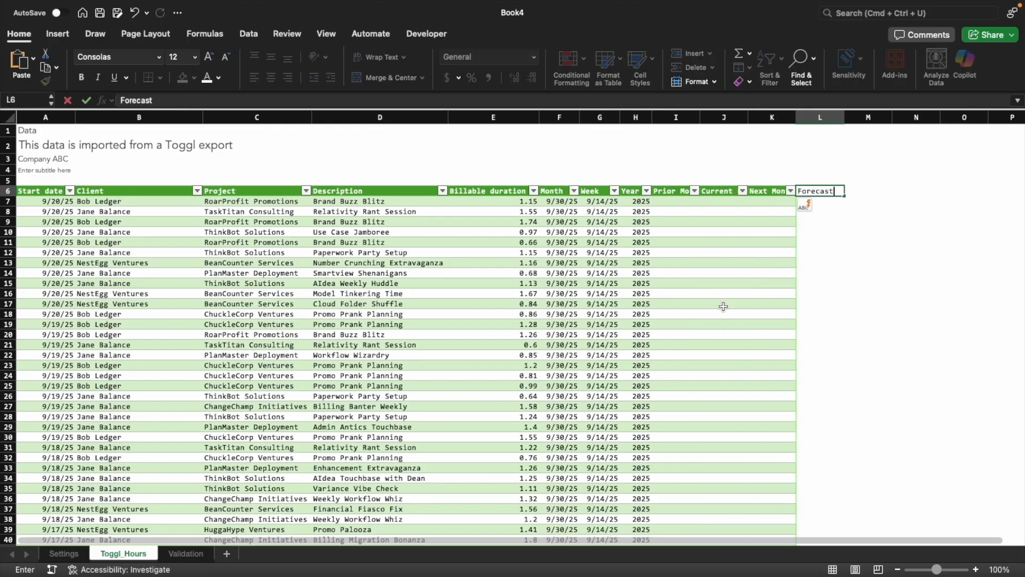
type(" Period")
key("Tab")
Autofit columns I through L to their headings
left_click_drag(677, 117, 818, 117)
double_click(844, 117)
left_click(817, 145)
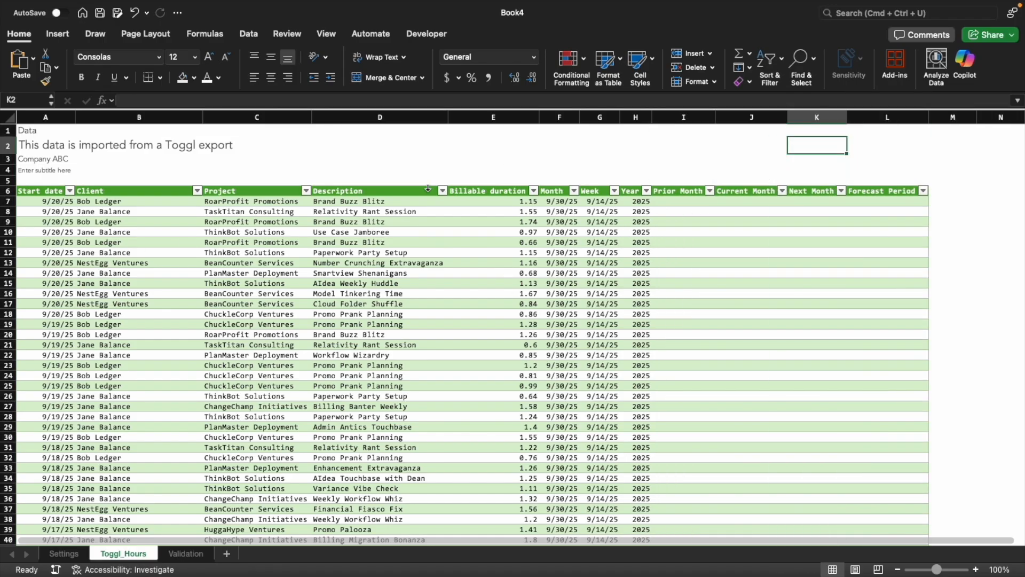
Open the Toggl_Hours query in the Power Query Editor and add a day-of-week column based on Start date
left_click(601, 222)
left_click(249, 34)
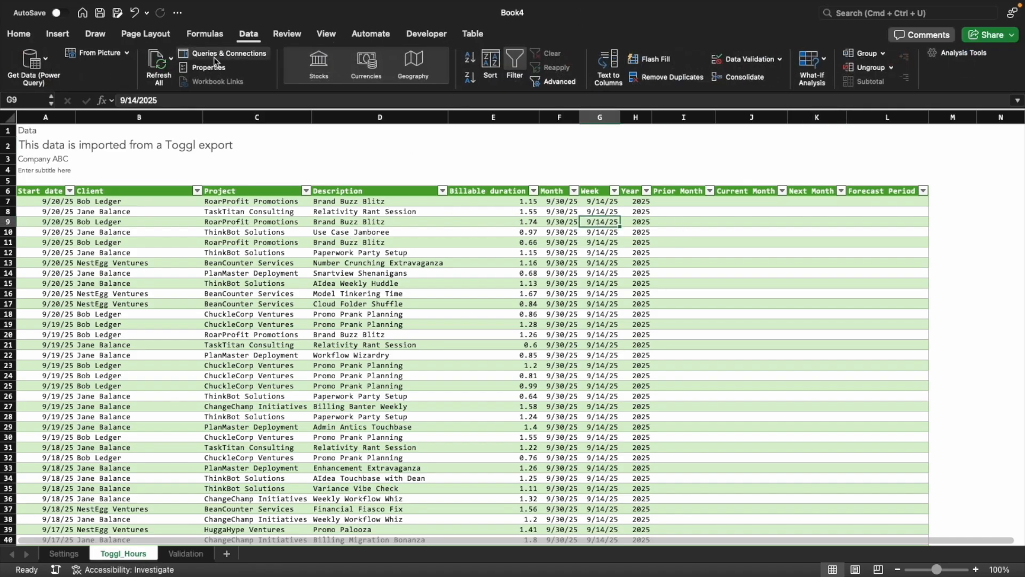
left_click(33, 63)
left_click(52, 95)
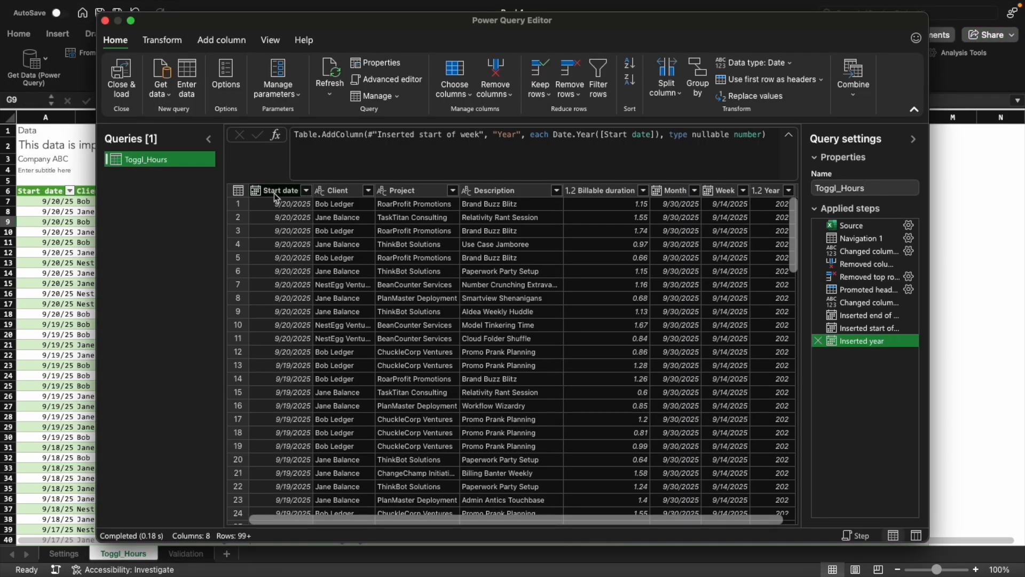
left_click(230, 44)
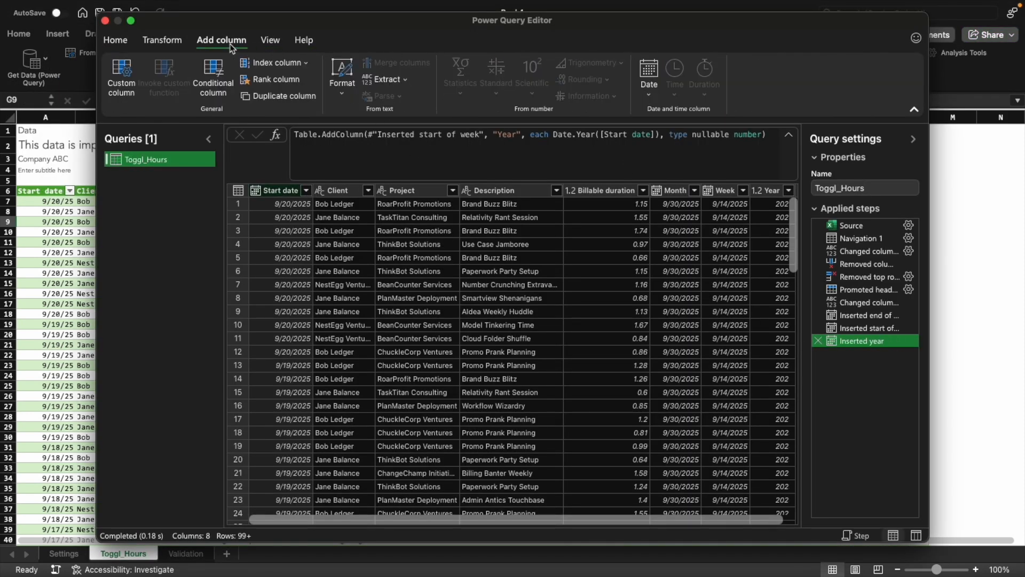
left_click(649, 77)
mouse_move(630, 227)
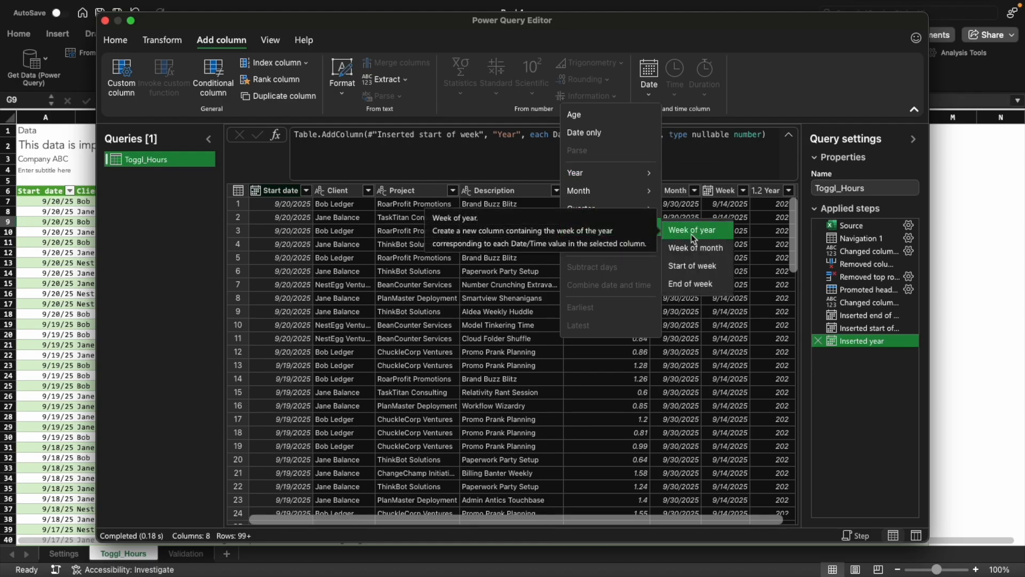
mouse_move(630, 244)
left_click(697, 264)
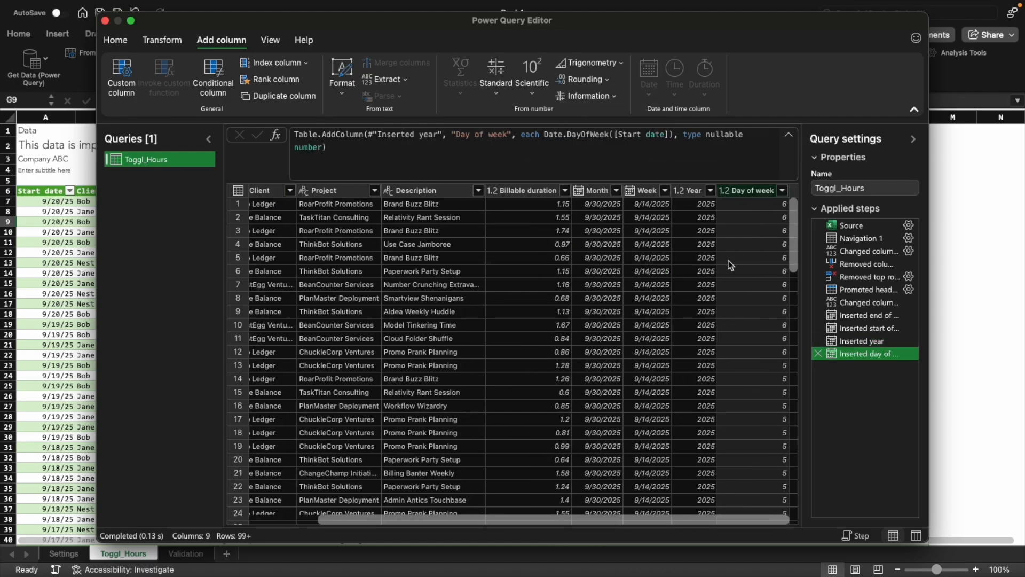
Rename the day-of-week column to "Day" in its Table.AddColumn formula
left_click(508, 134)
key("BackSpace")
key("BackSpace")
key("BackSpace")
key("BackSpace")
key("BackSpace")
key("BackSpace")
key("BackSpace")
key("BackSpace")
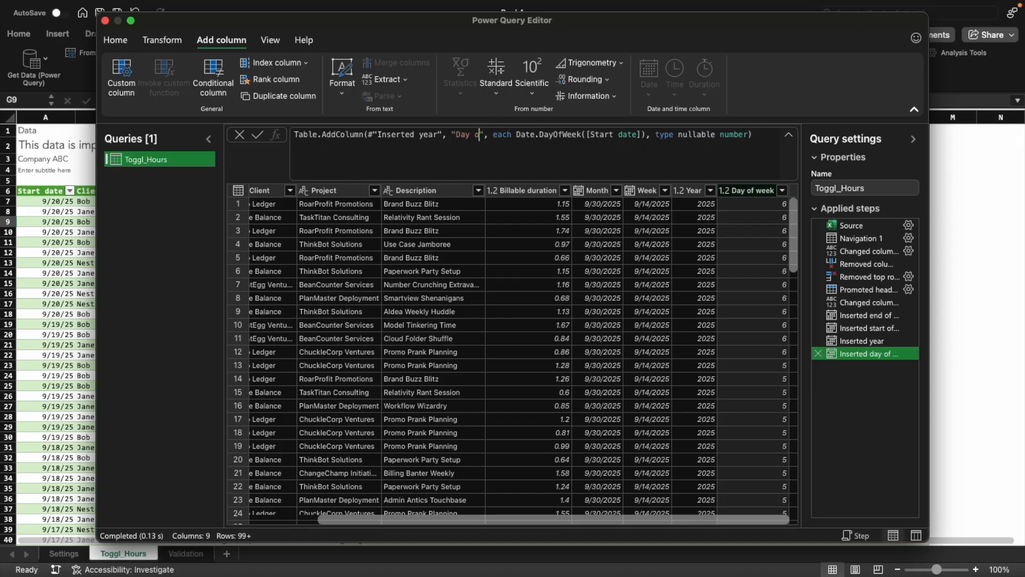
key("Return")
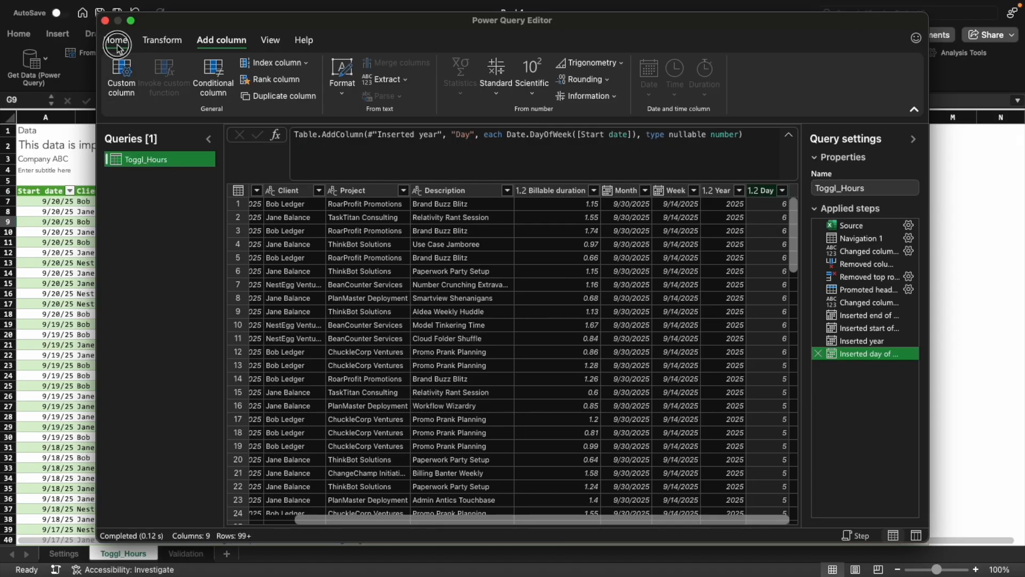
Close the Power Query Editor and load the updated query into the Toggl_Hours sheet
left_click(117, 43)
left_click(122, 72)
left_click(710, 201)
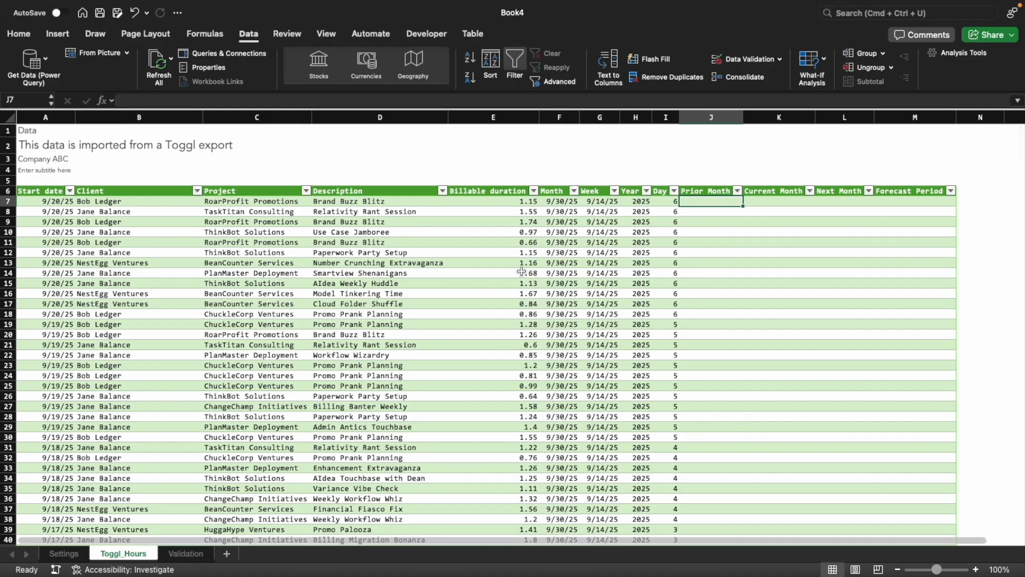
On the Settings sheet, set Current Year to 2025 and Current Month to Aug
left_click(64, 553)
left_click(109, 225)
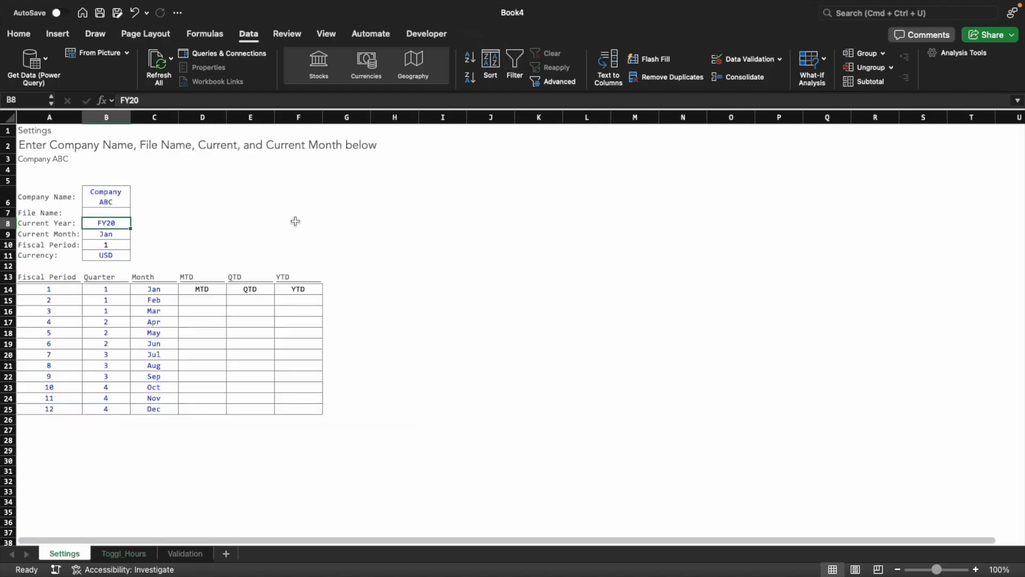
type("2025")
key("Return")
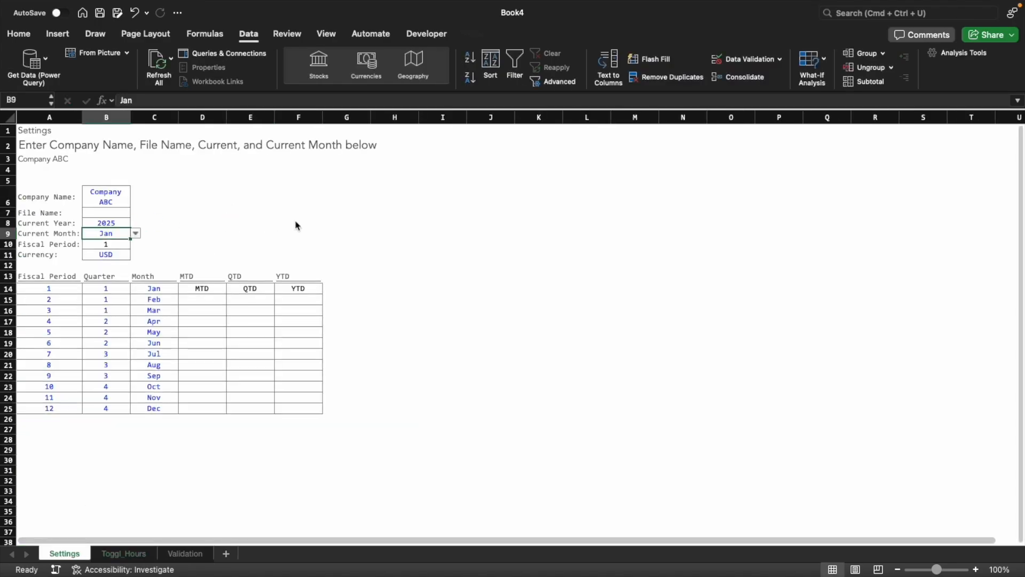
left_click(135, 233)
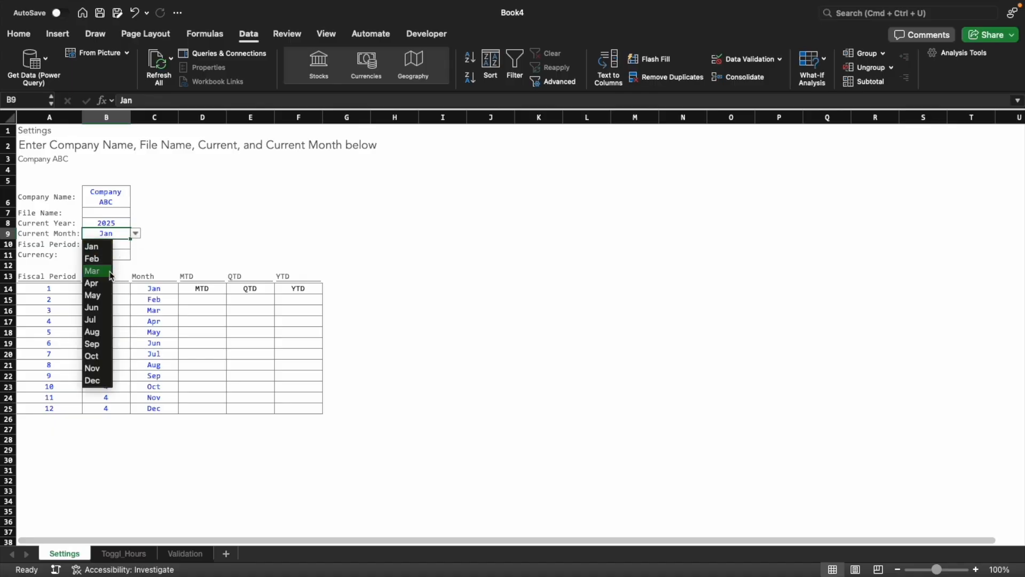
left_click(93, 331)
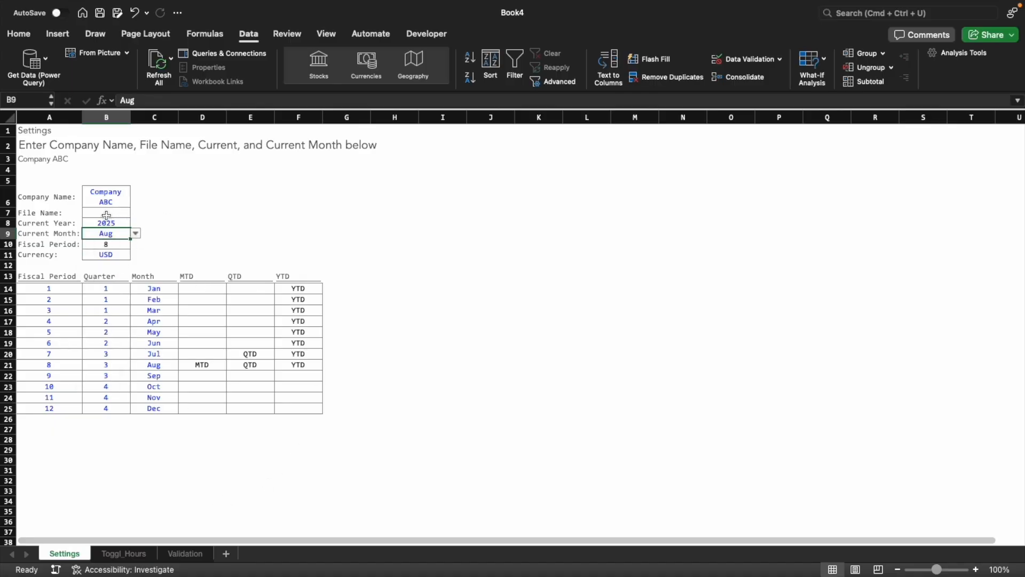
In the first Prior Month cell of Toggl_Hours, start an EOMONTH formula with a DATE whose year is the absolute reference Settings!$B$8
left_click(124, 553)
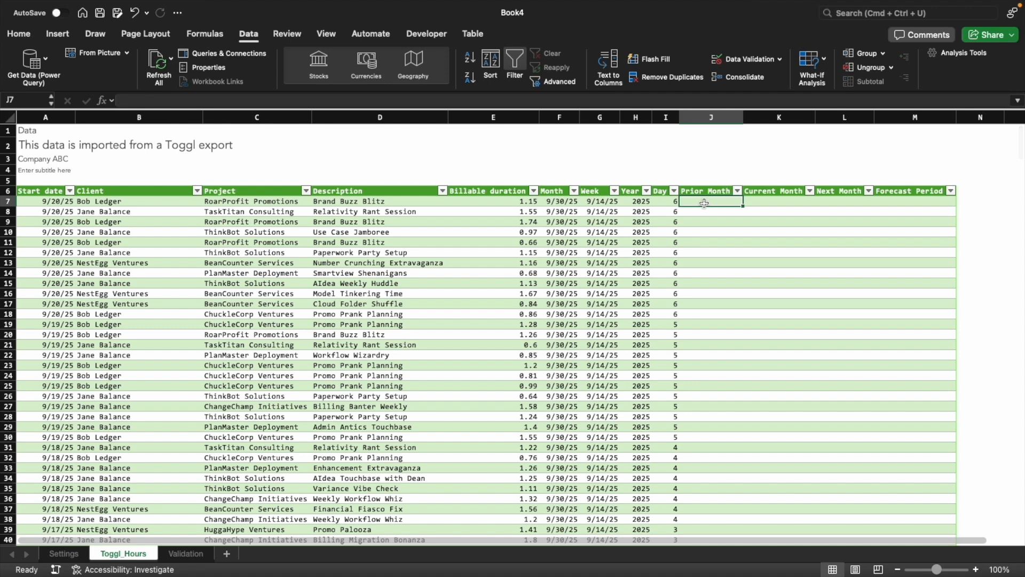
type("=EOMONTH(")
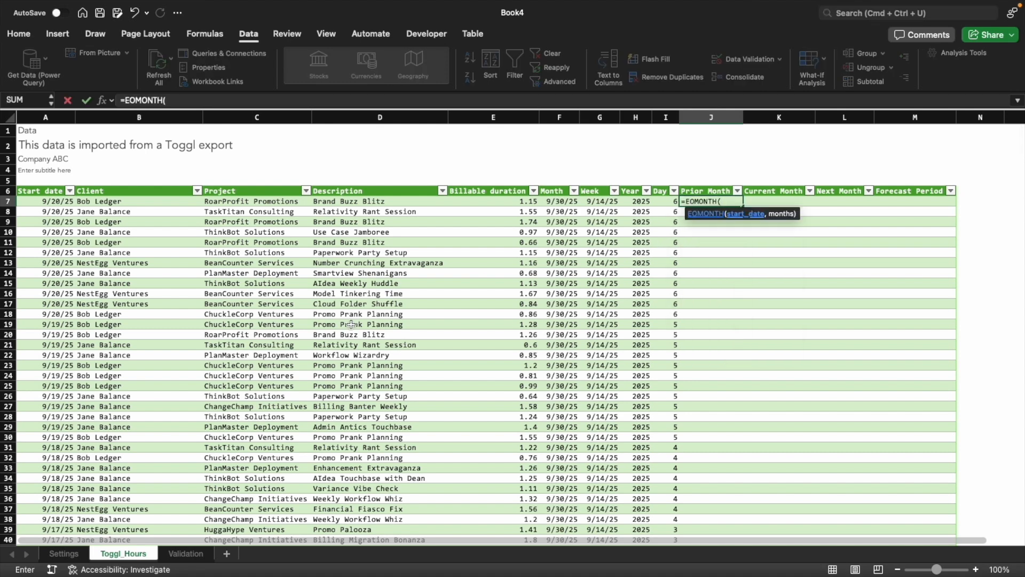
type("date")
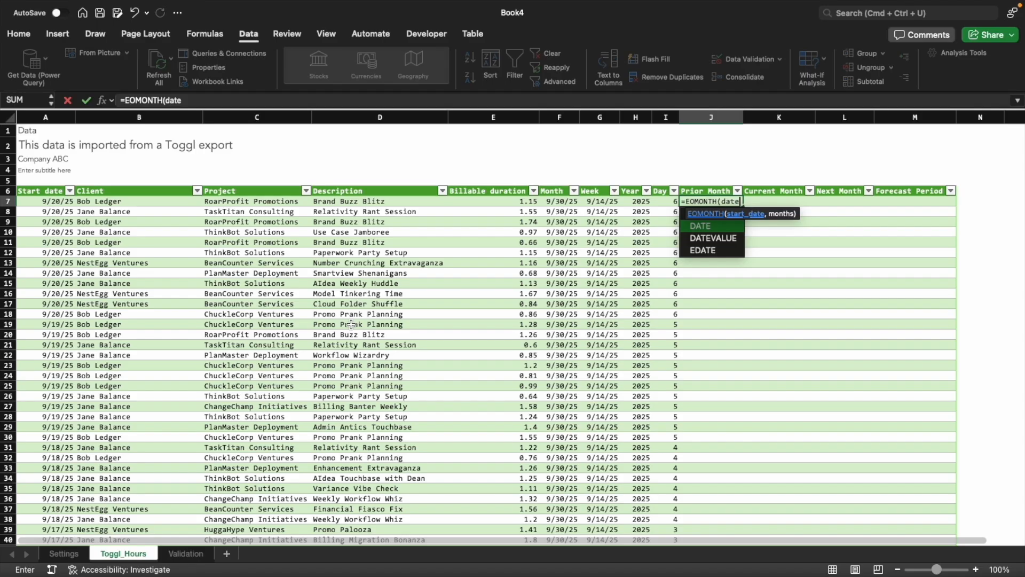
key("Tab")
left_click(63, 553)
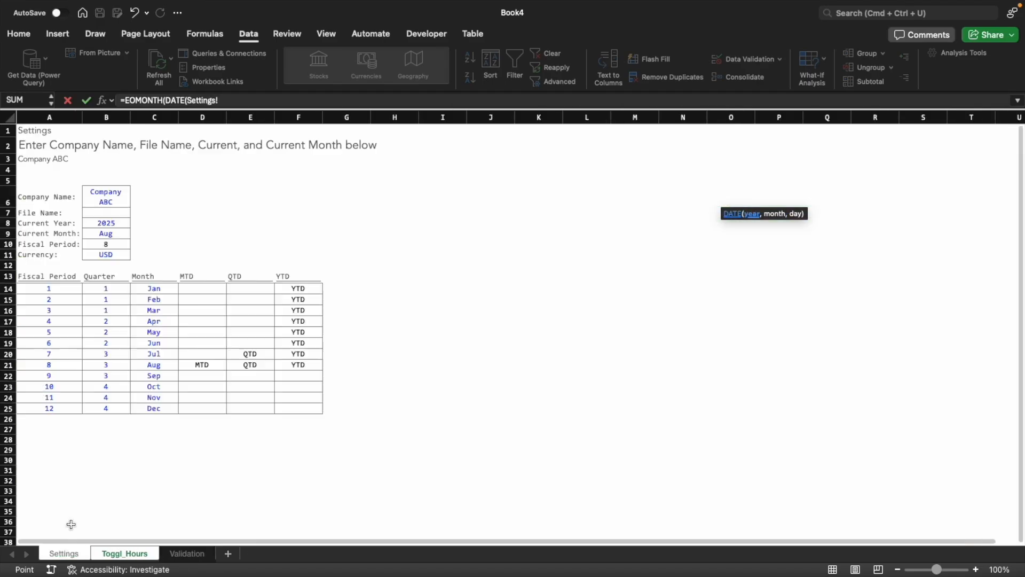
left_click(106, 226)
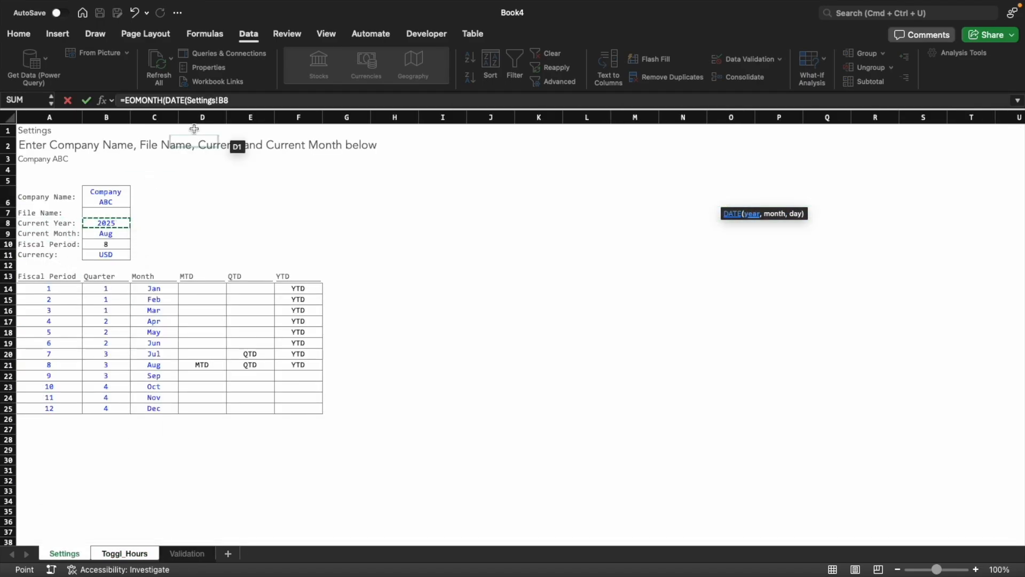
left_click(247, 100)
key("F4")
type(",")
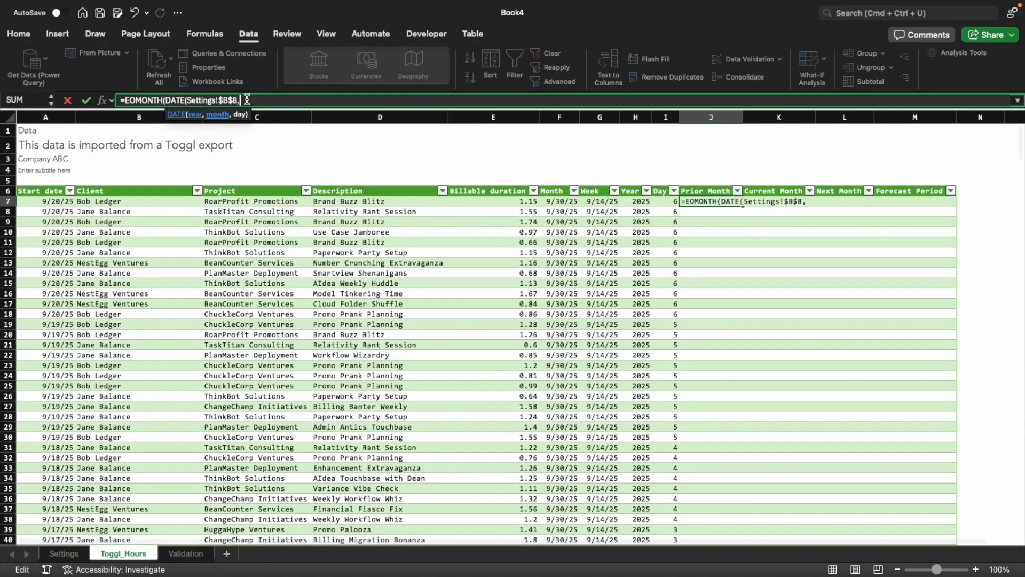
Complete the Prior Month formula with month Settings!$B$10, day 1 and an EOMONTH offset of 0
left_click(64, 553)
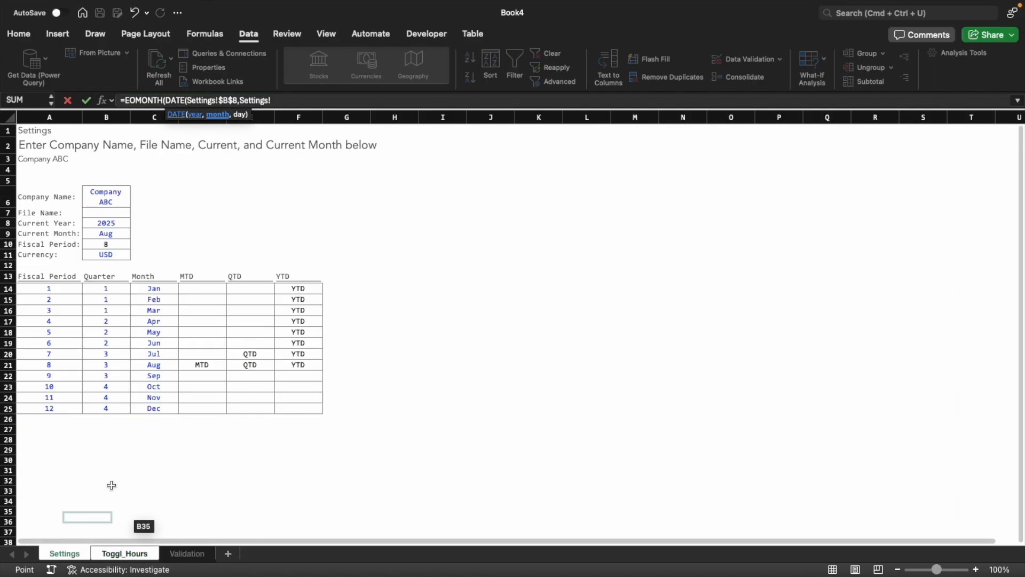
left_click(107, 244)
key("F4")
type(",1")
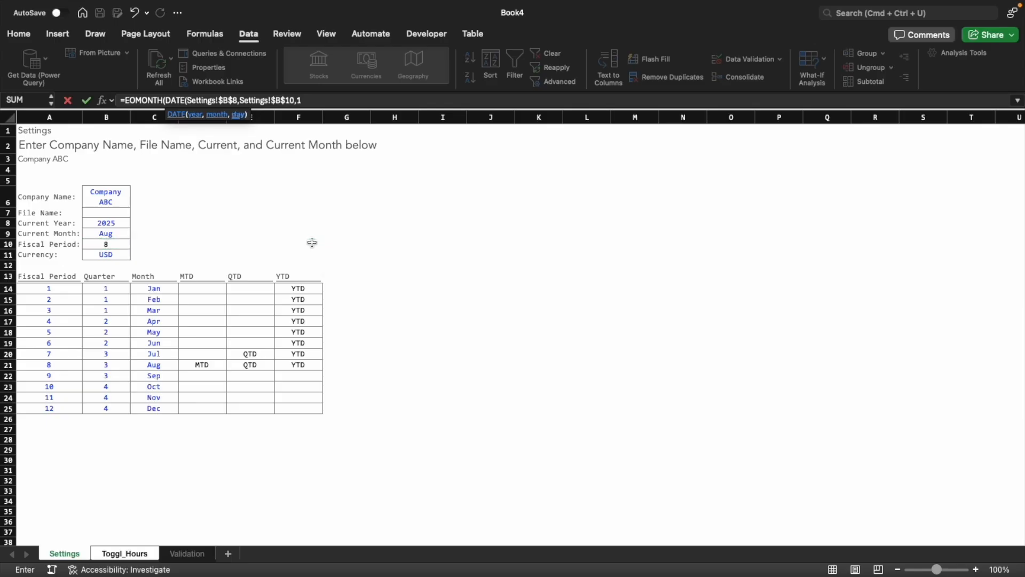
type("),")
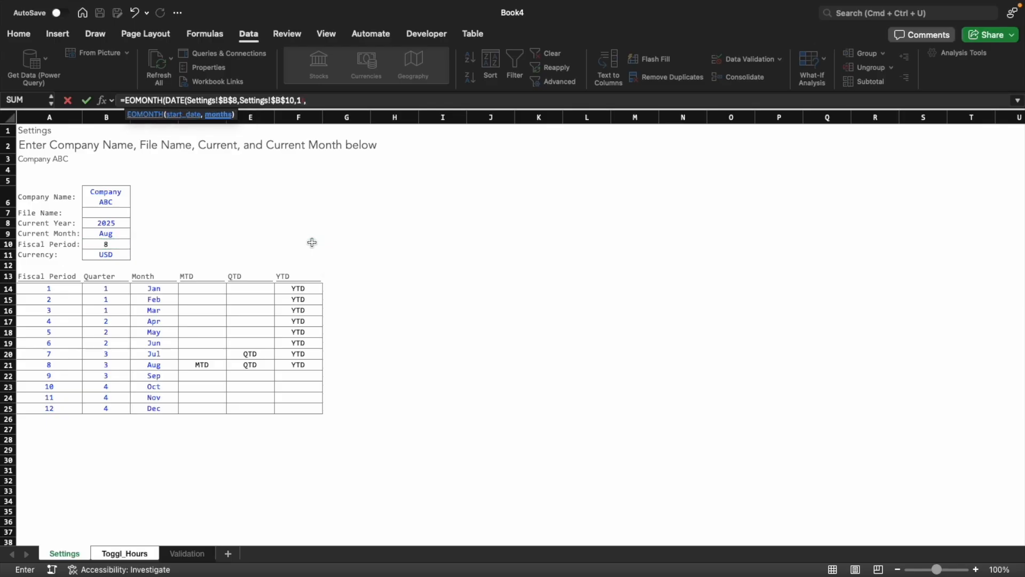
type("1)")
key("Return")
key("Left")
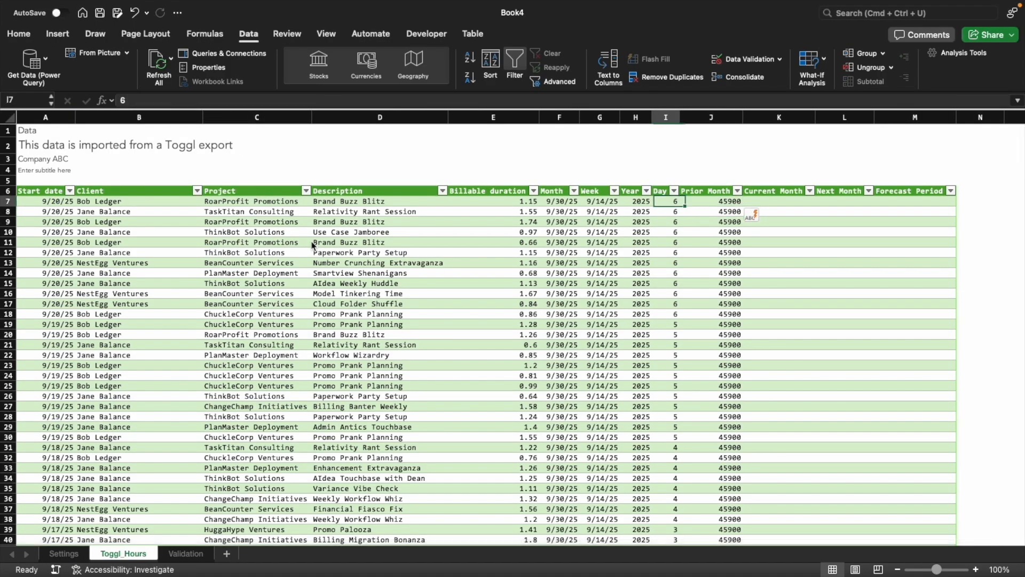
key("Left")
key("Left")
key("Left")
key("Left")
key("Left")
key("Left")
key("Left")
key("Left")
key("Right")
key("Right")
key("Right")
key("Right")
key("Right")
key("Right")
key("Right")
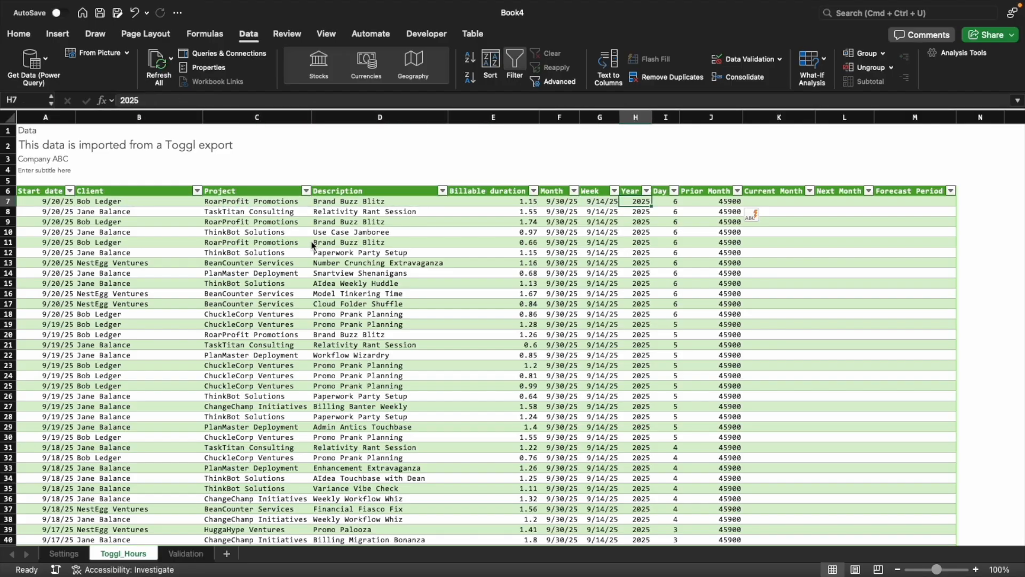
key("Right")
key("Right")
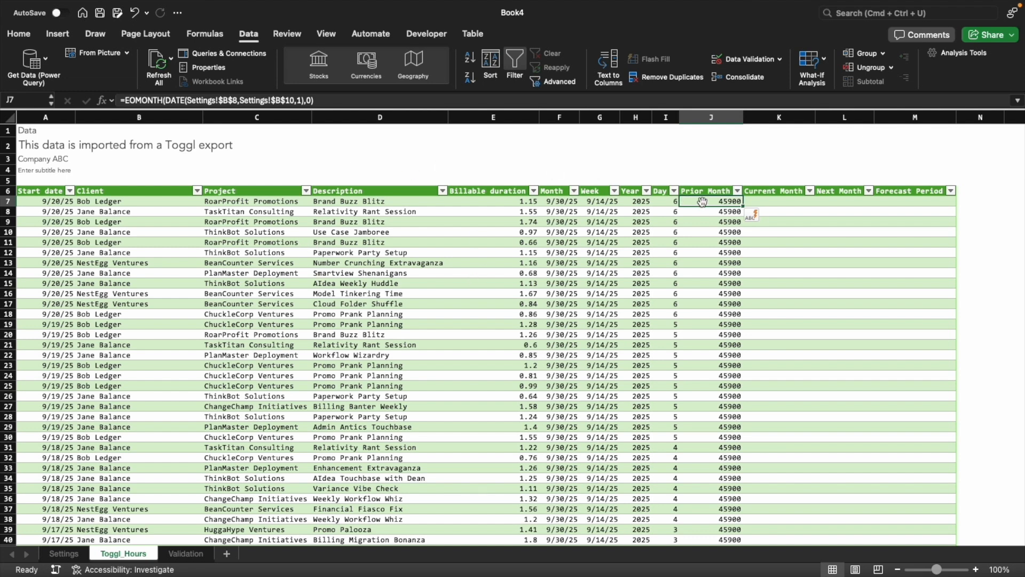
Try pasting the Week cell's date format onto the first Prior Month cell and undo it
key("Left")
key("Left")
key("Left")
key("super+c")
key("Right")
key("Right")
key("Right")
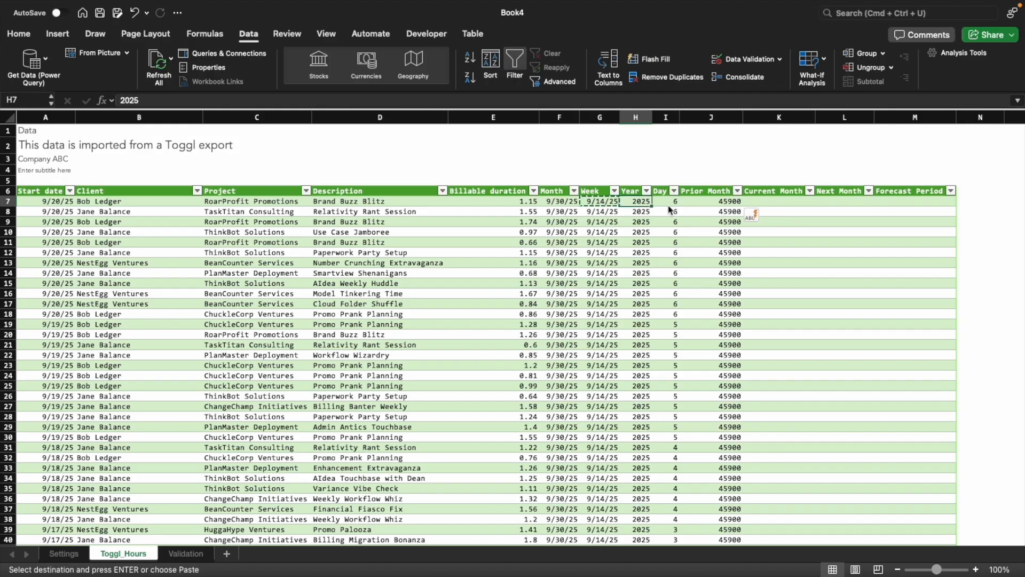
key("ctrl+super+v")
key("super+t")
key("Return")
key("Escape")
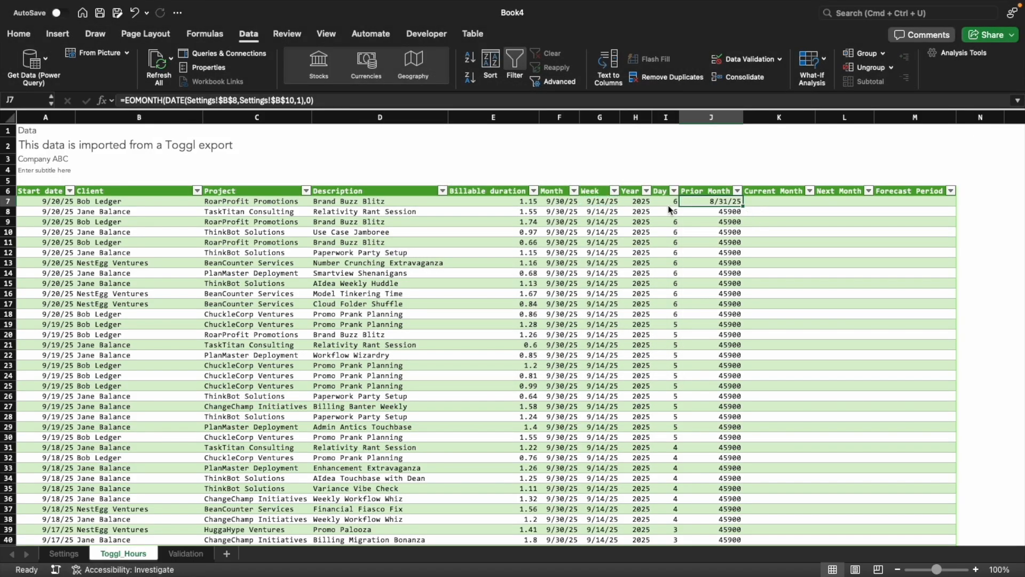
key("super+z")
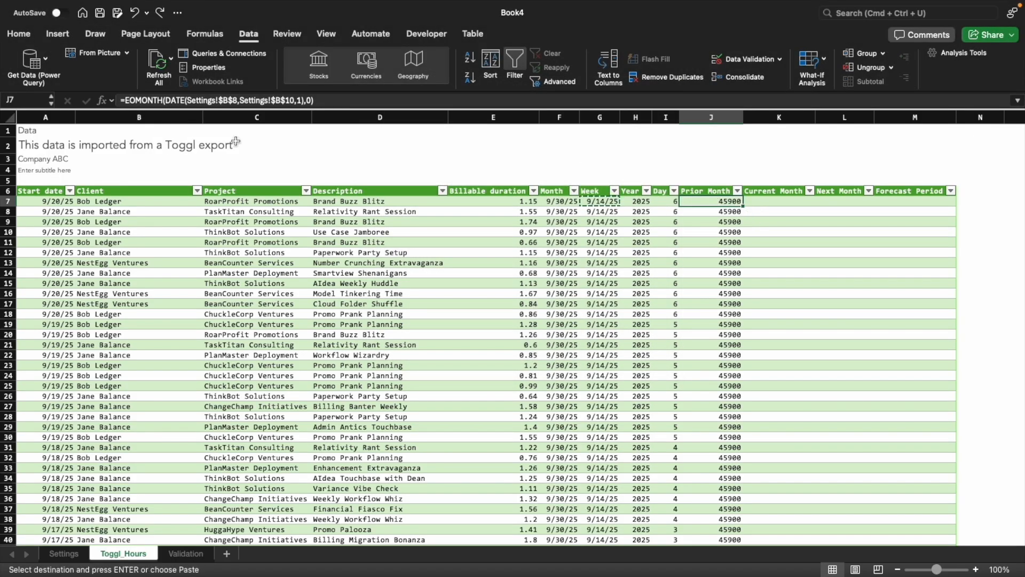
left_click(124, 100)
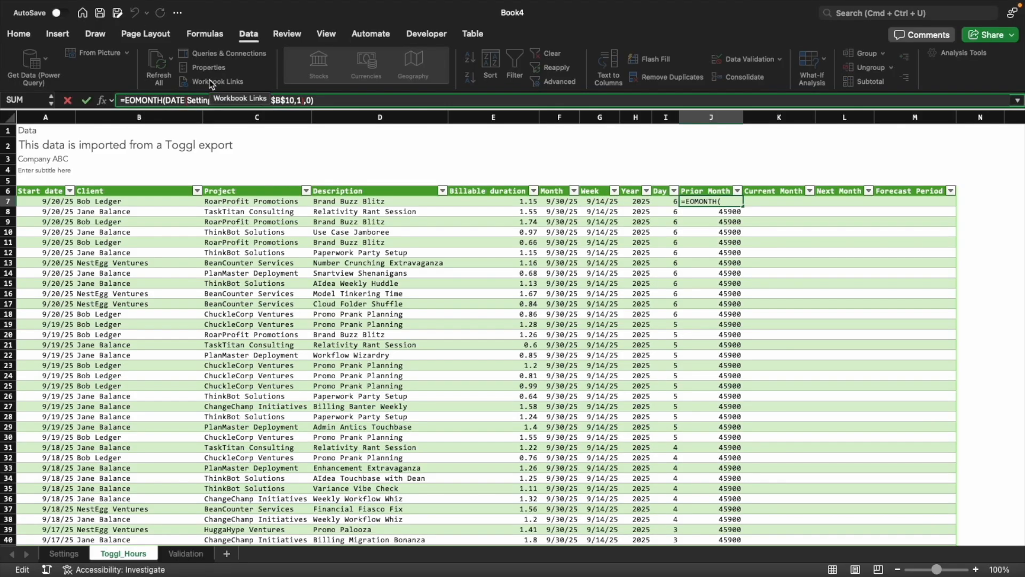
left_click(562, 201)
type("=[@Month")
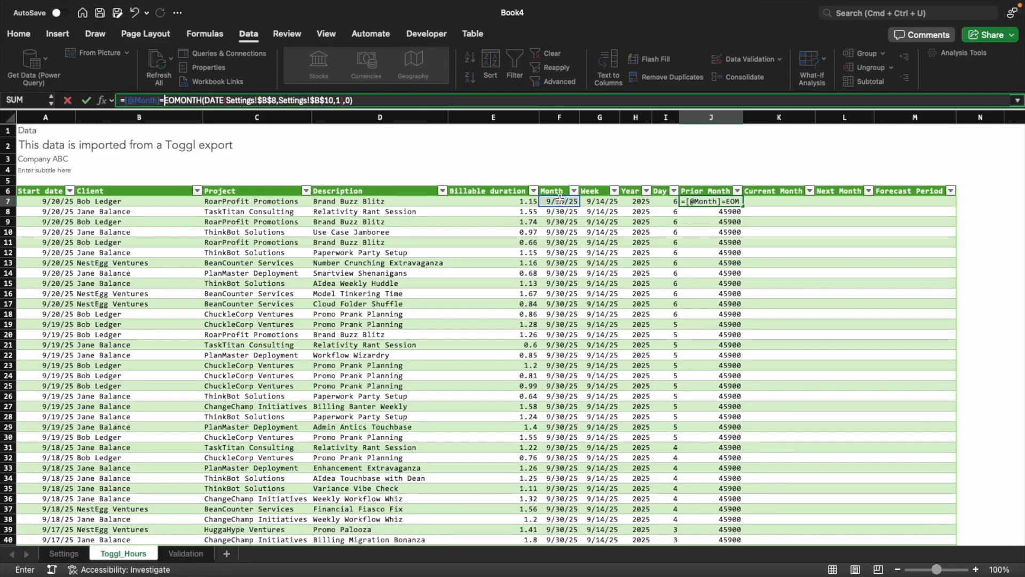
key("Return")
key("Up")
scroll(747, 336, "down", 20)
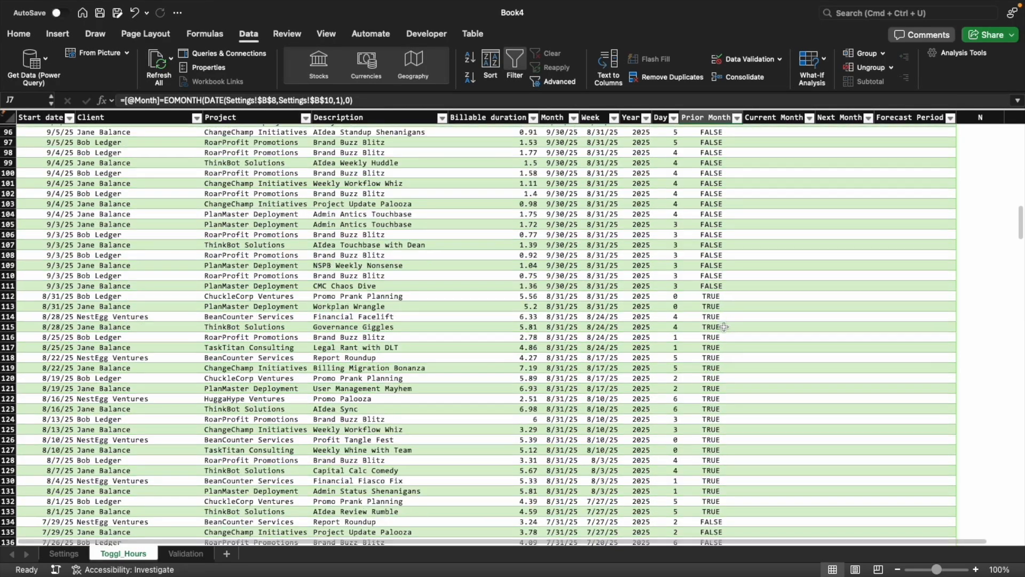
left_click(710, 348)
left_click_drag(706, 369, 708, 419)
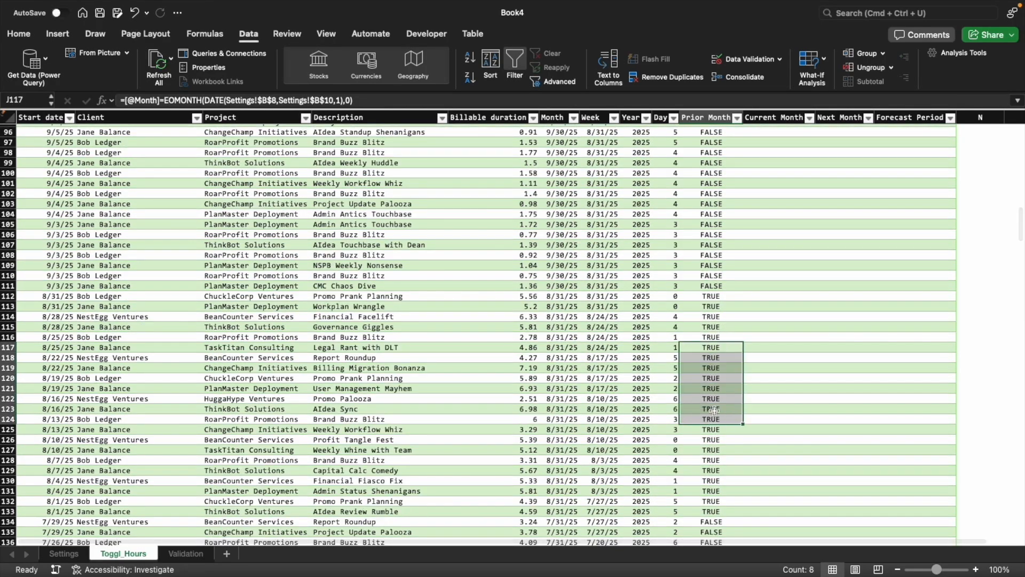
Copy the Prior Month formula into the Current Month column and set its EOMONTH offset to 1
scroll(711, 409, "up", 20)
left_click(774, 211)
key("Up")
key("Left")
key("super+c")
key("Right")
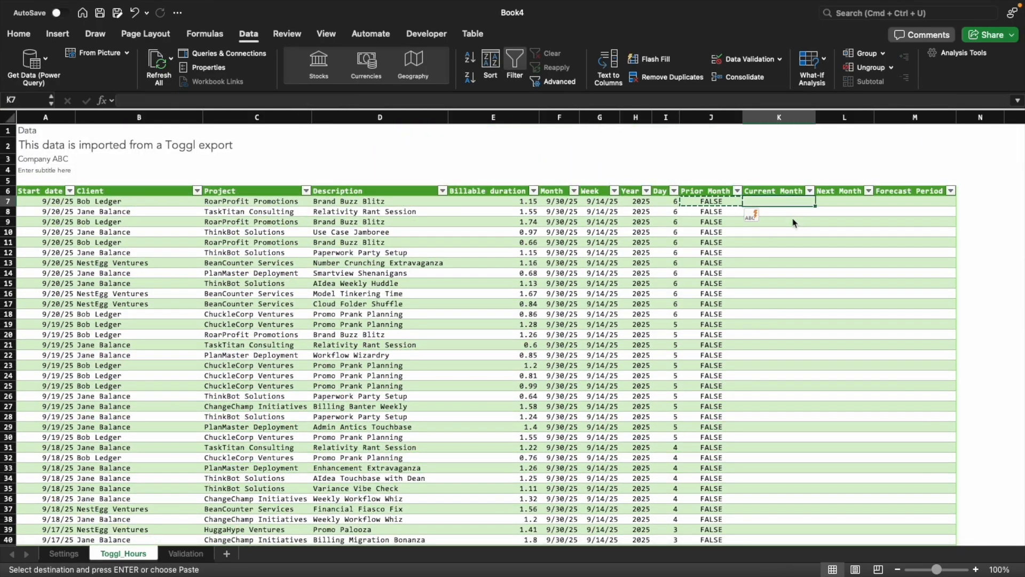
key("super+v")
left_click(352, 100)
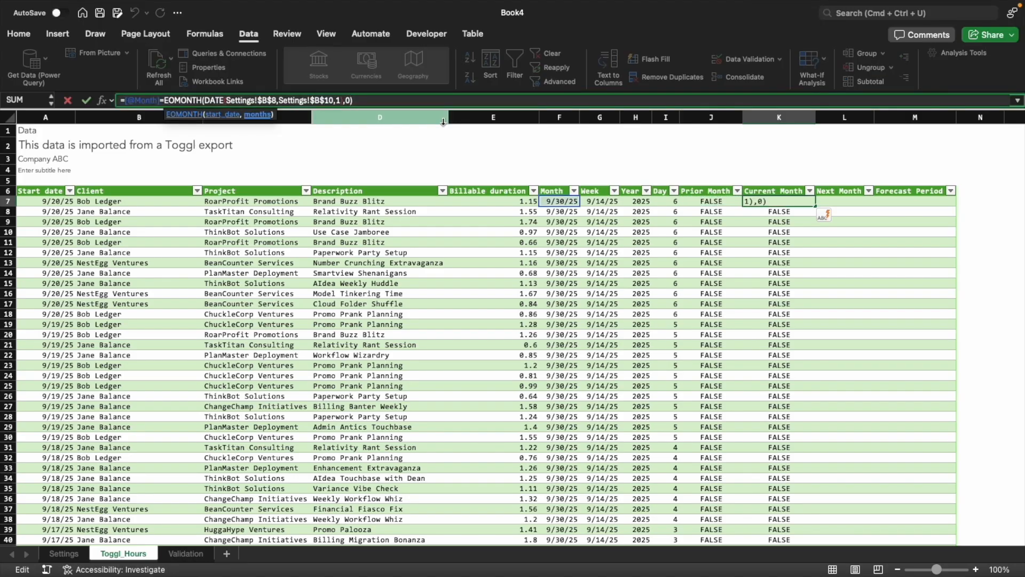
key("Return")
key("Up")
Copy the Current Month formula into the Next Month column and set its EOMONTH offset to 2
key("Right")
key("Left")
key("super+c")
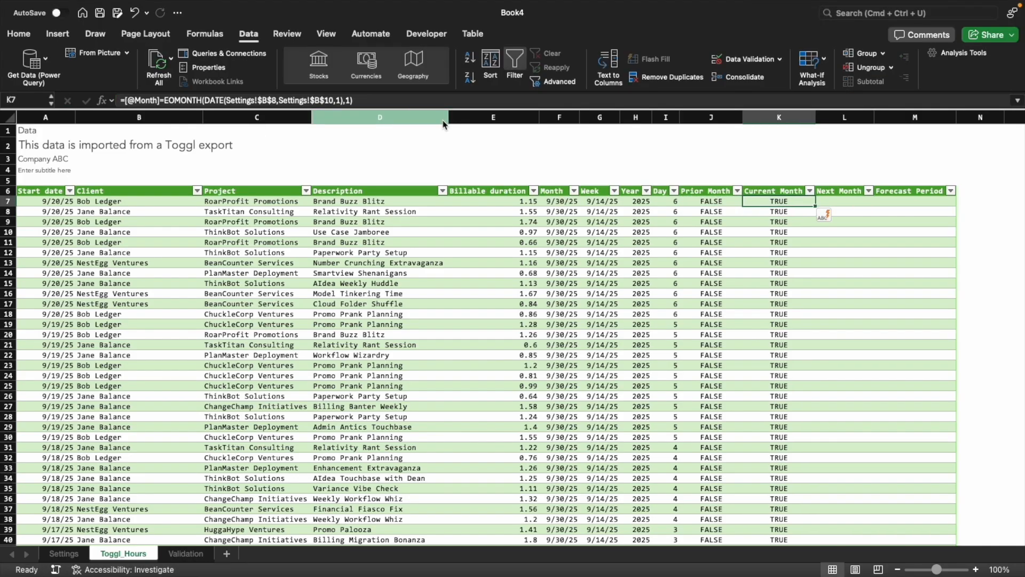
key("Right")
key("super+v")
left_click(384, 100)
key("BackSpace")
key("BackSpace")
type("2)")
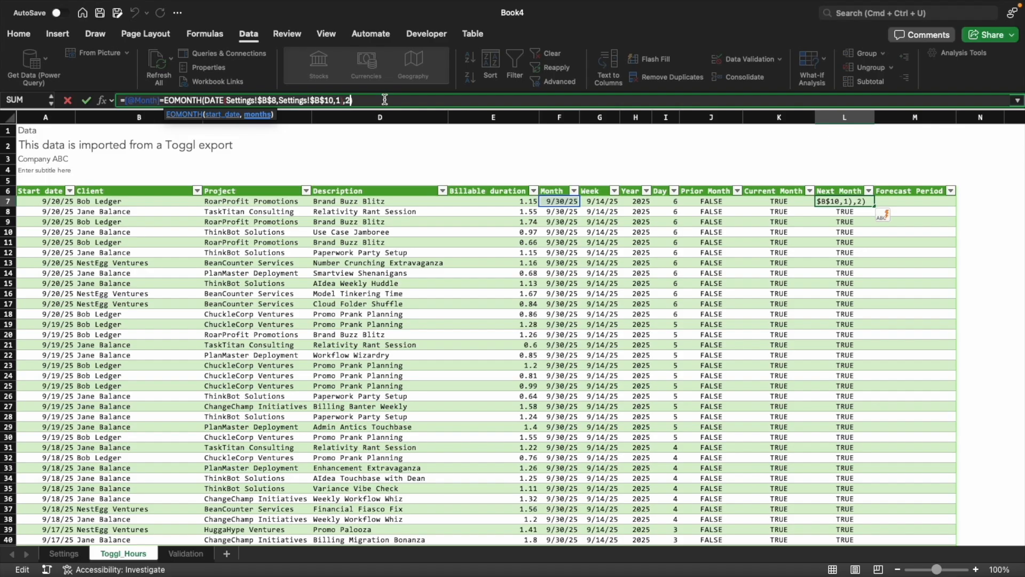
key("Return")
key("Up")
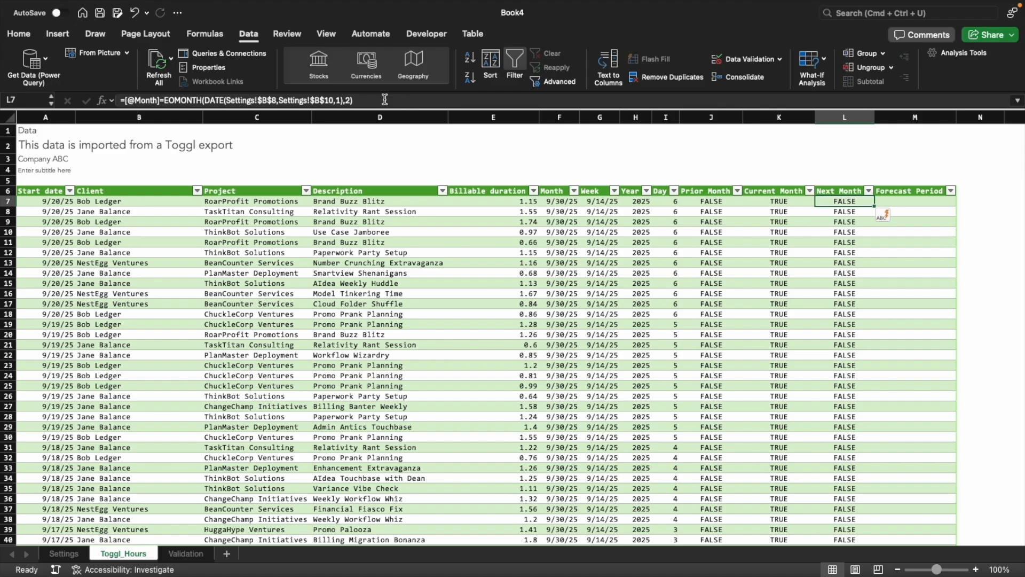
key("Right")
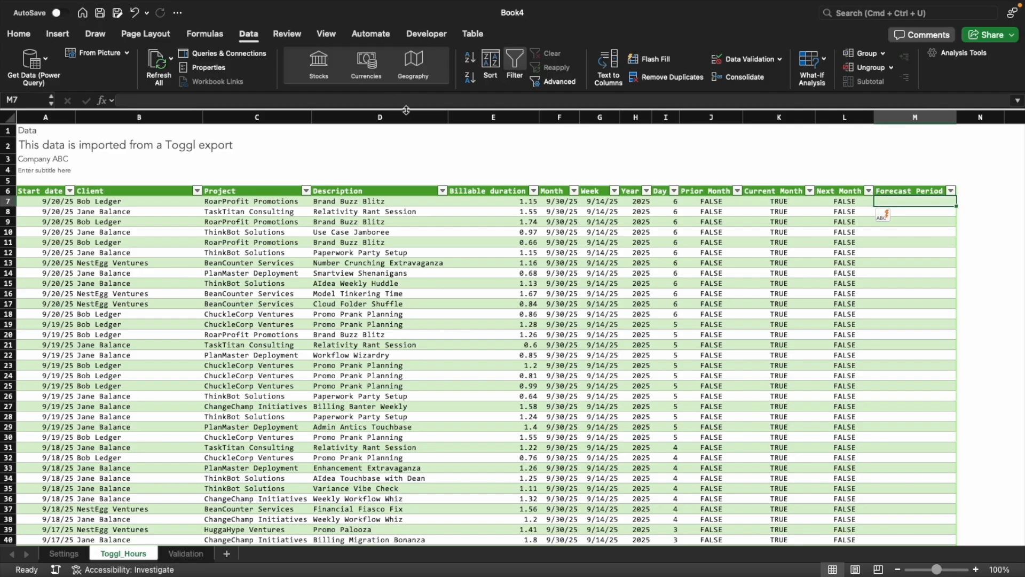
type("=and(")
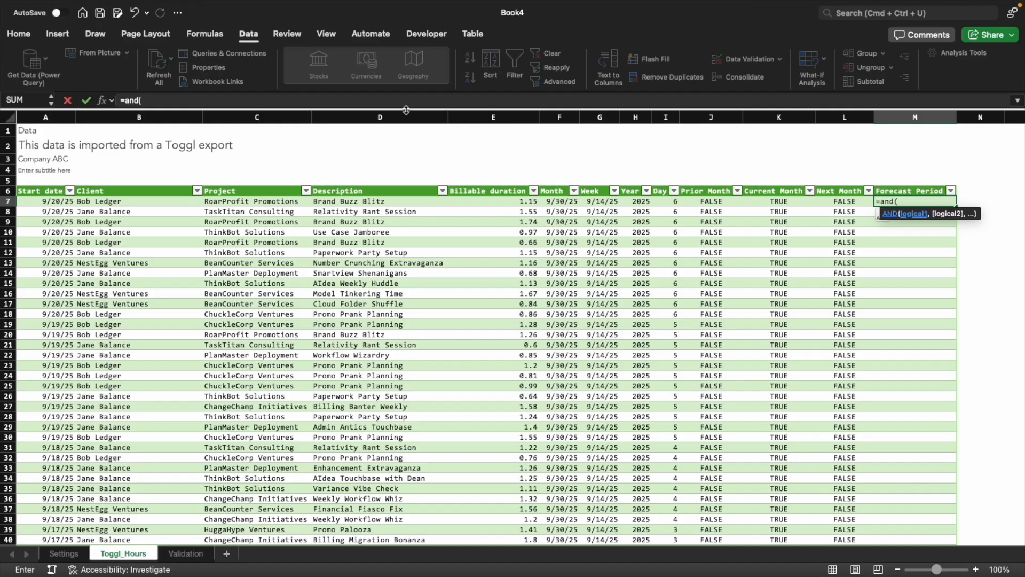
type("XLOOKUP(")
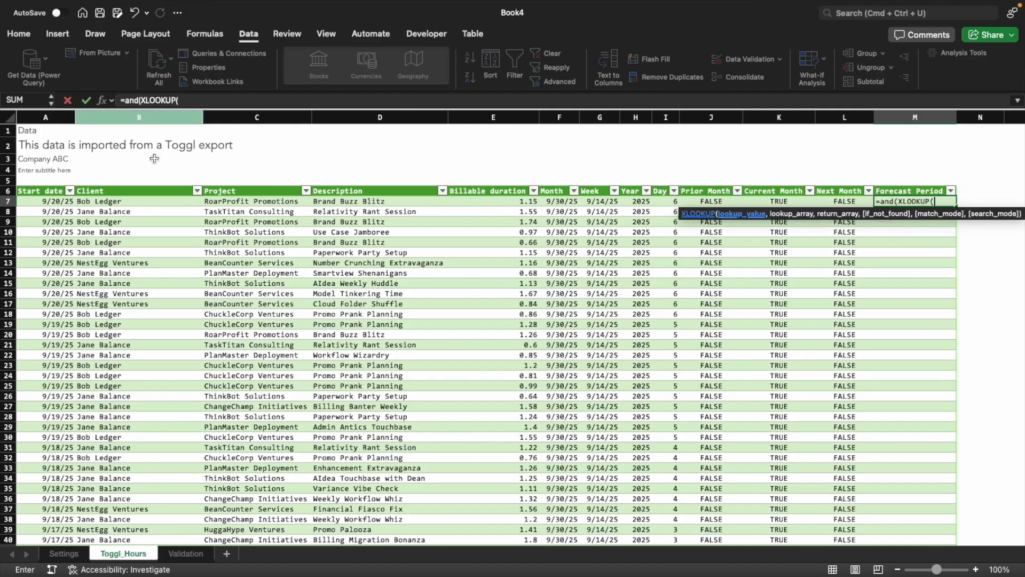
left_click(138, 200)
type(",")
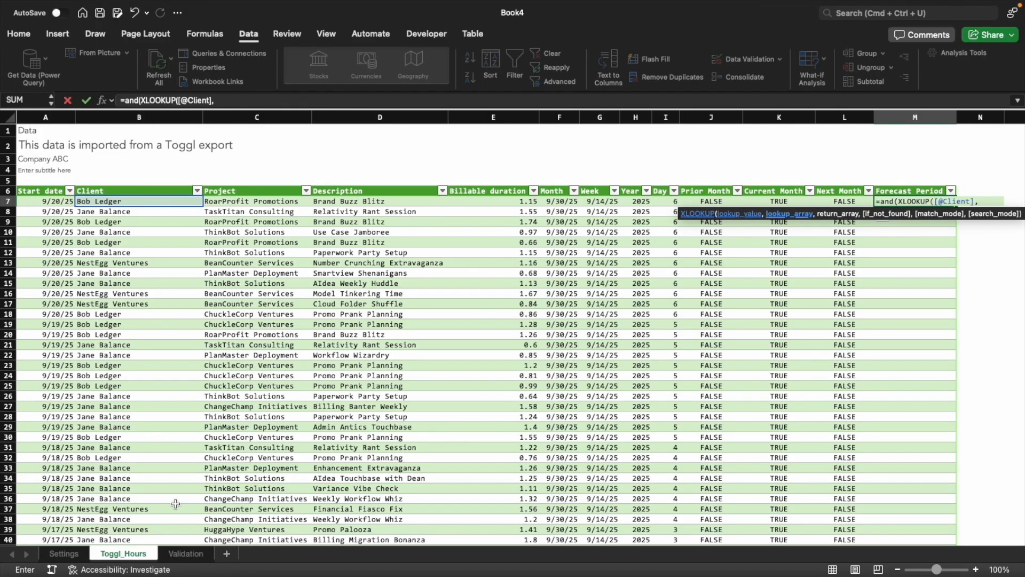
left_click(185, 553)
left_click(97, 117)
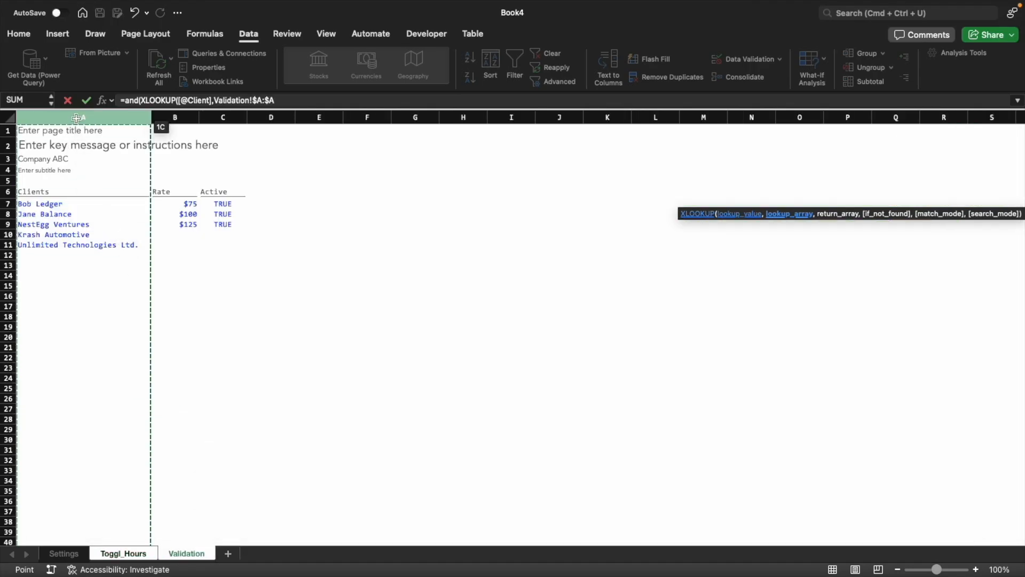
type(",")
left_click(223, 117)
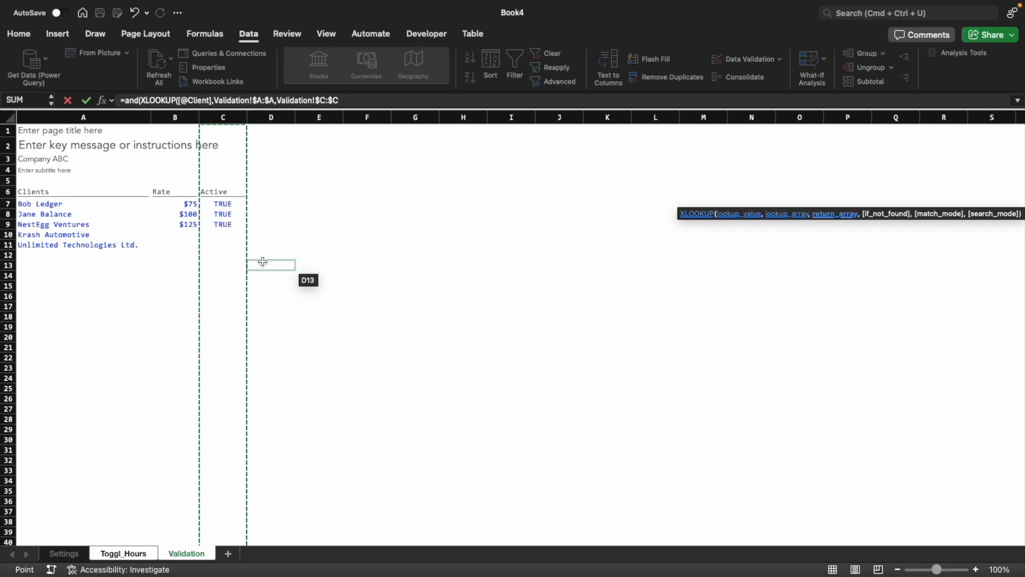
type(")")
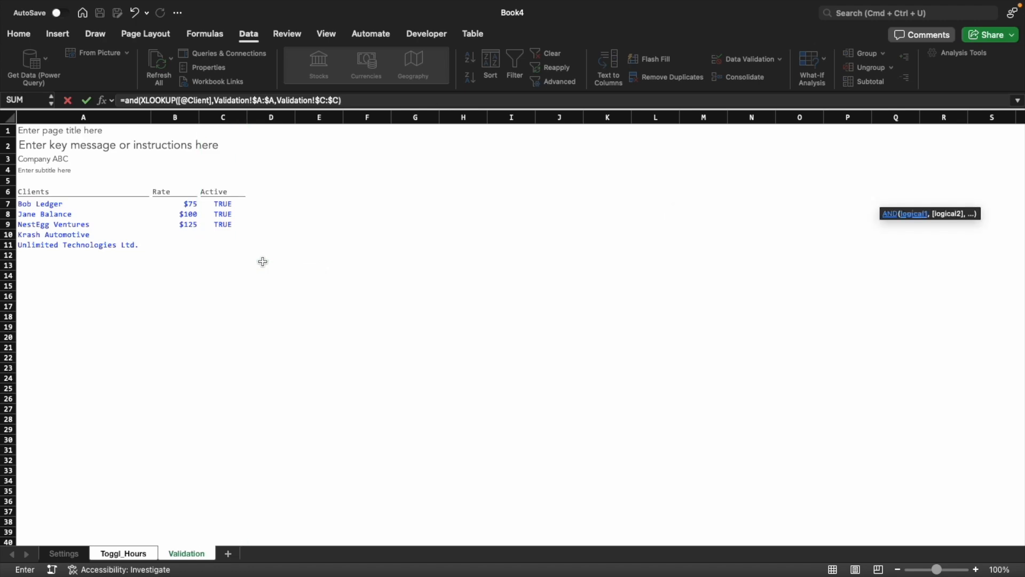
key("Return")
Filter the Forecast Period column to its #VALUE! rows and inspect one of the cells
left_click(117, 203)
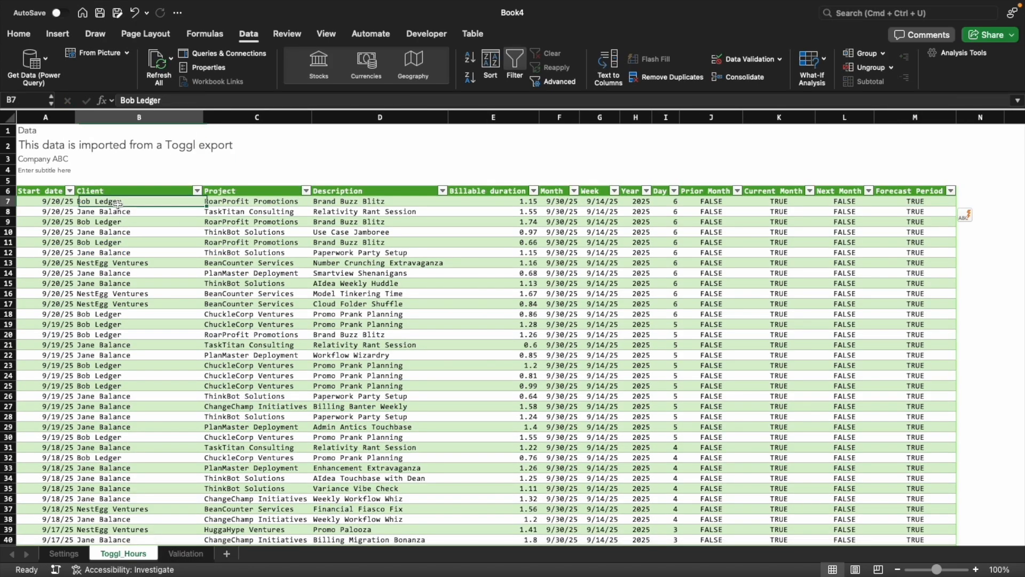
left_click(950, 191)
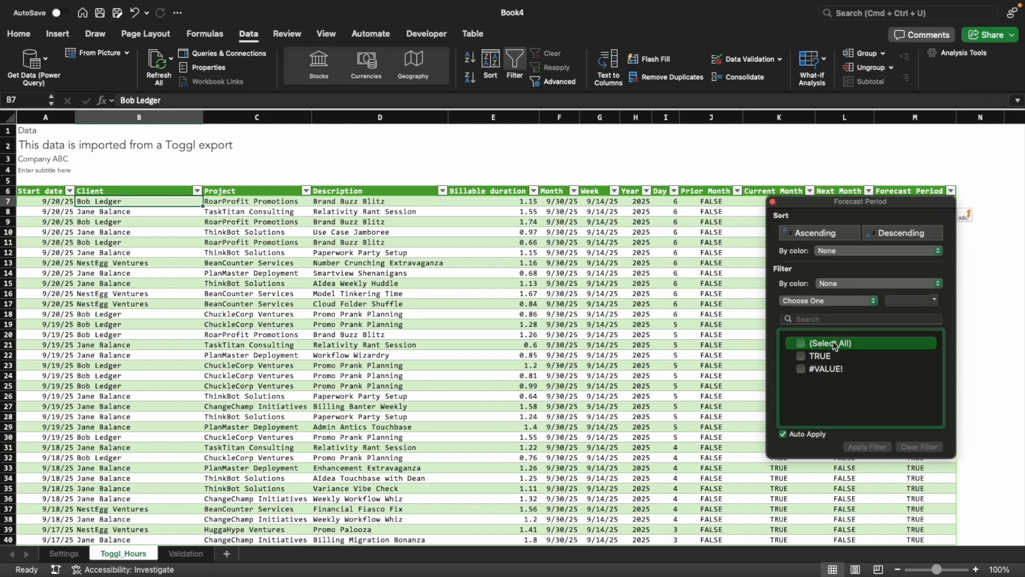
left_click(800, 368)
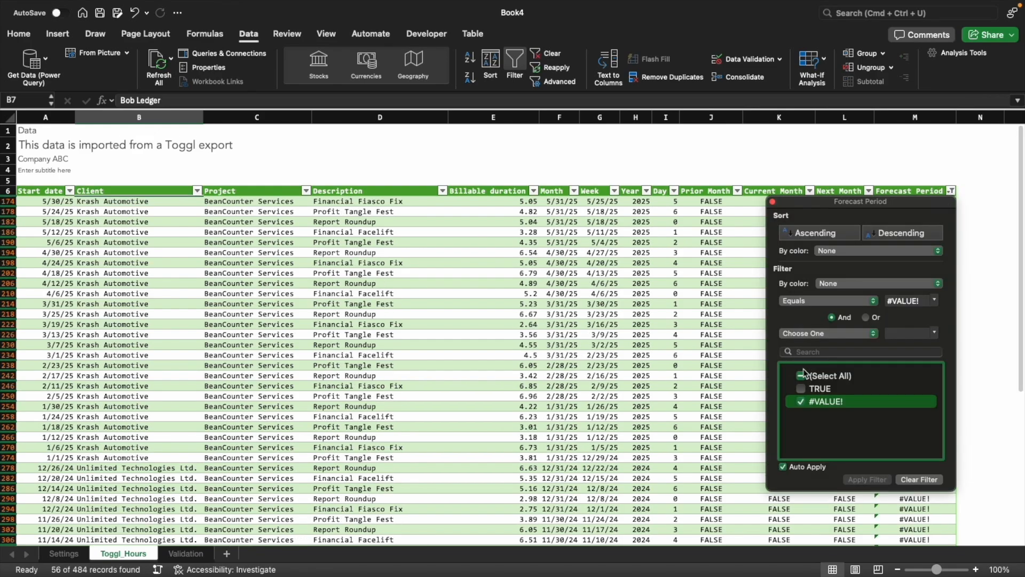
left_click(717, 320)
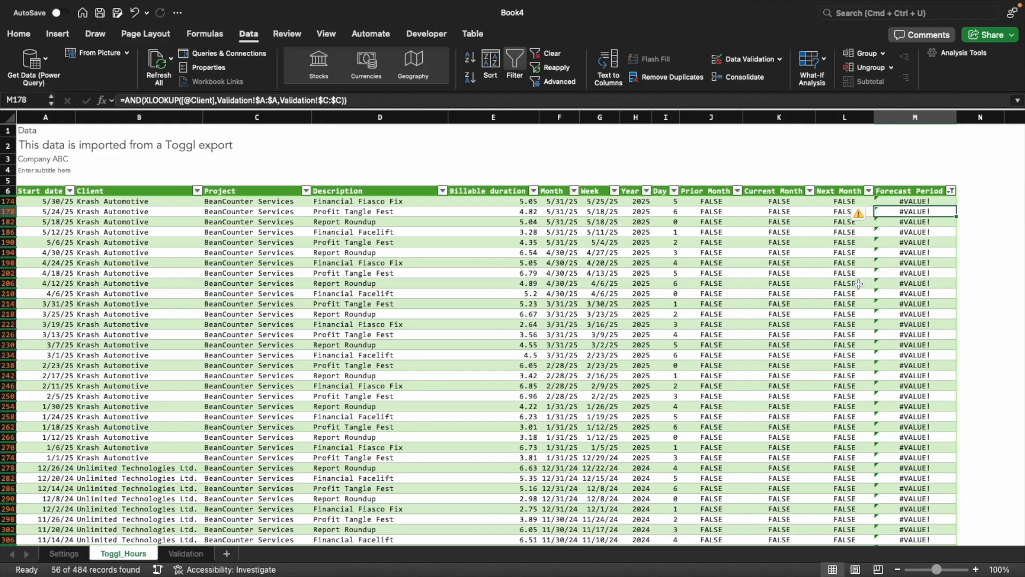
Undo the #VALUE! filter on the Forecast Period column and look through the unfiltered rows
key("super+z")
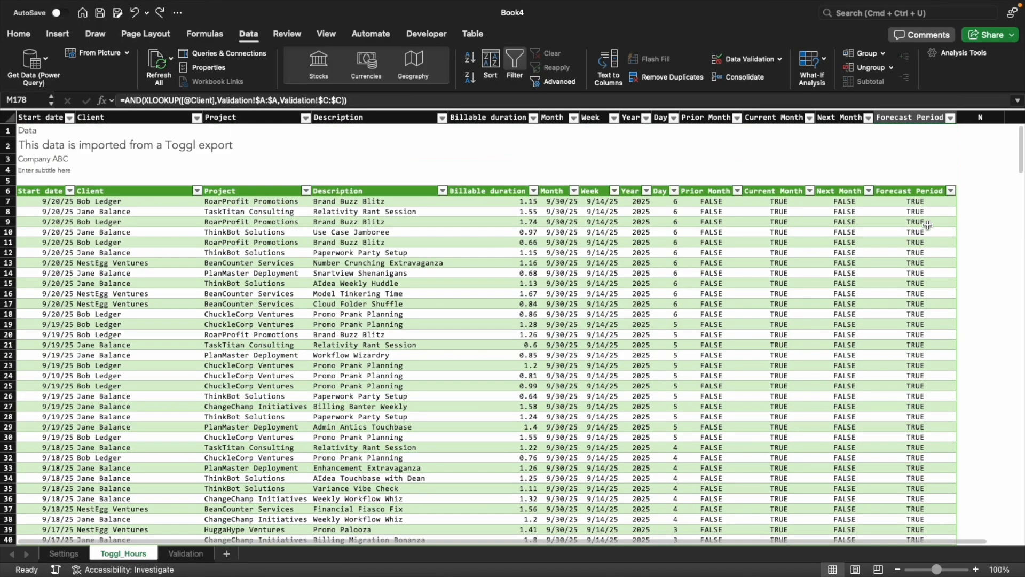
scroll(916, 307, "down", 20)
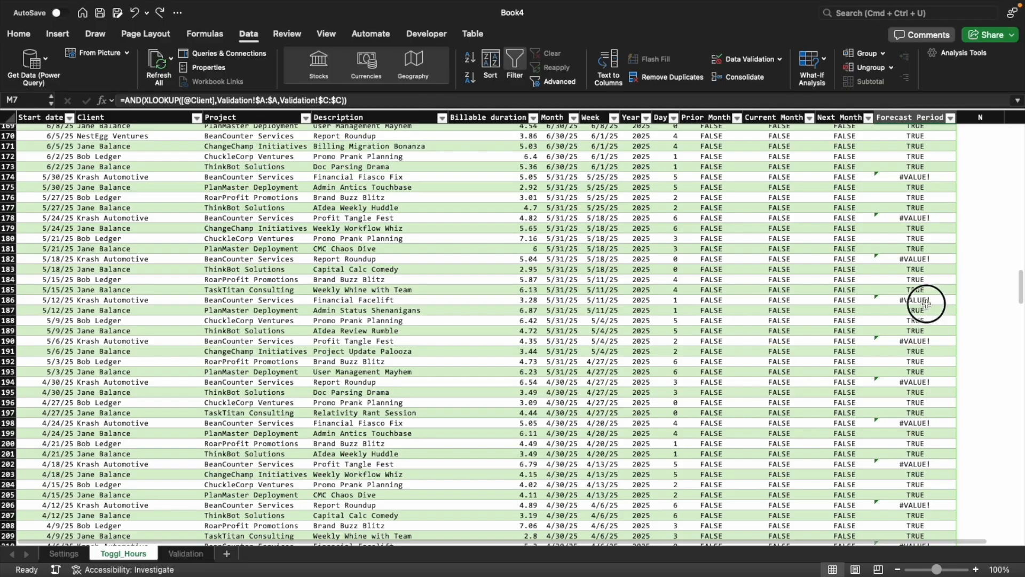
left_click(927, 302)
scroll(926, 302, "up", 20)
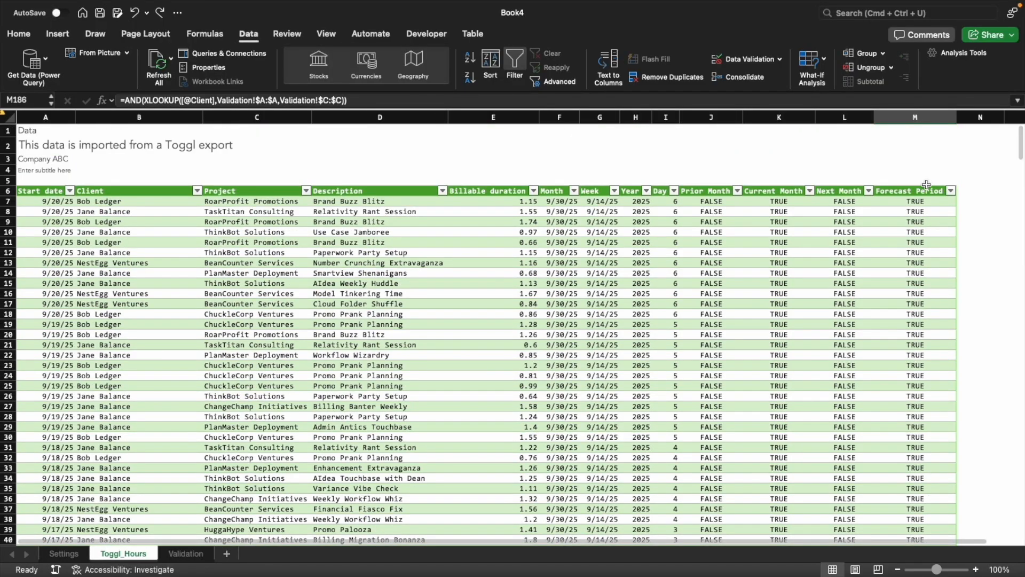
left_click(922, 201)
key("F2")
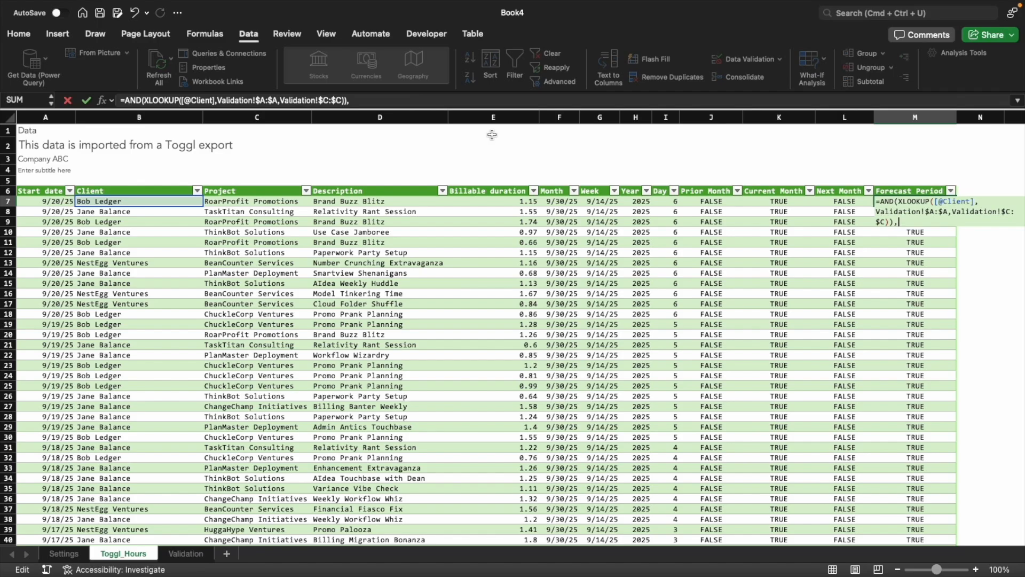
key("alt+Return")
type("or(")
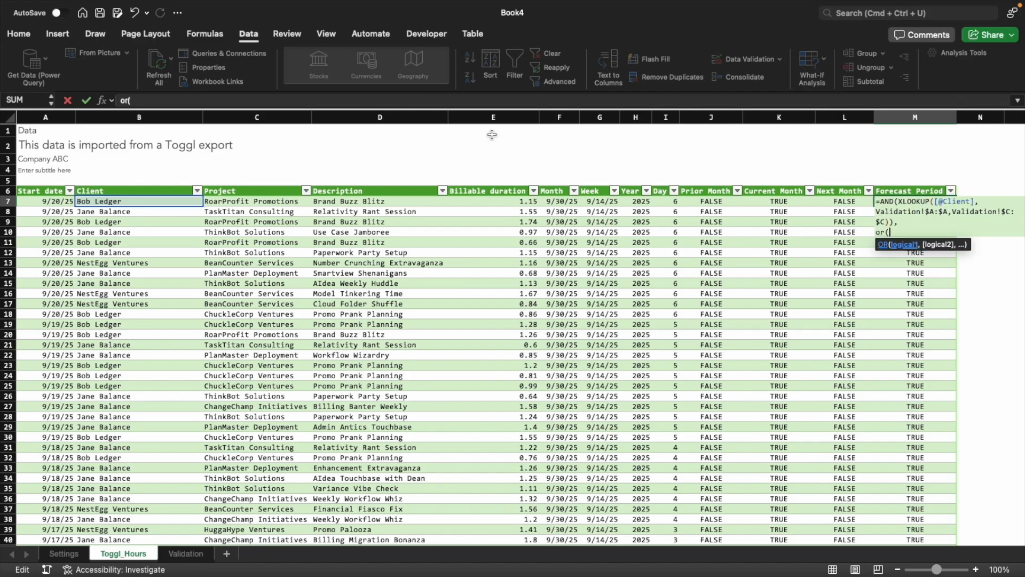
left_click(694, 203)
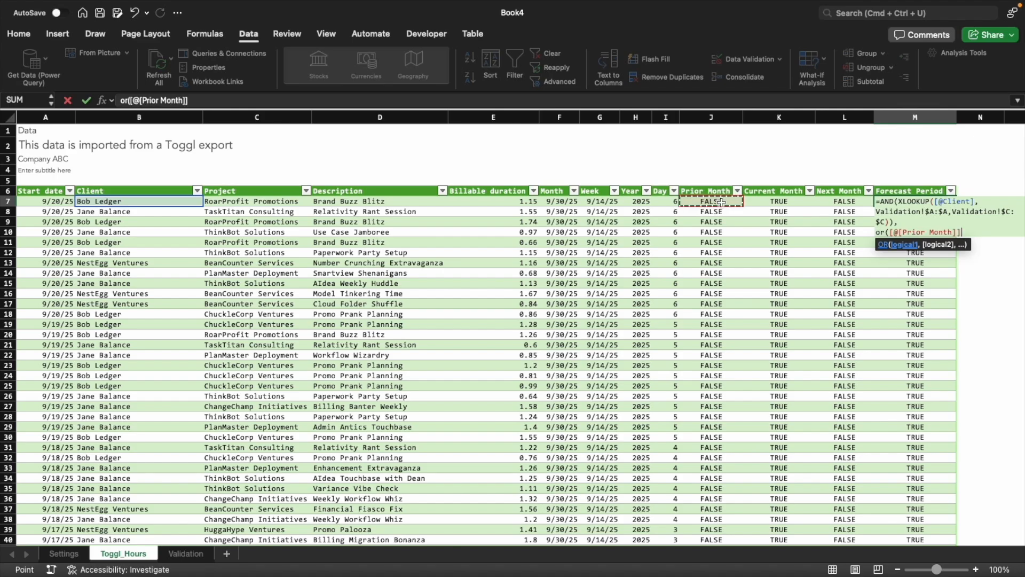
type(",")
left_click(778, 201)
type(",")
left_click(838, 200)
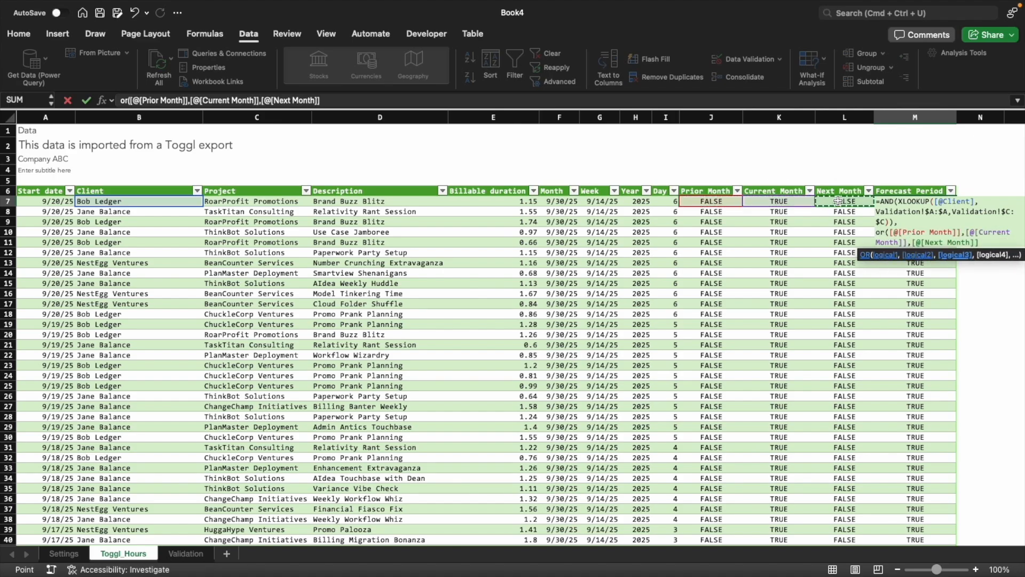
type("))")
key("Return")
key("Return")
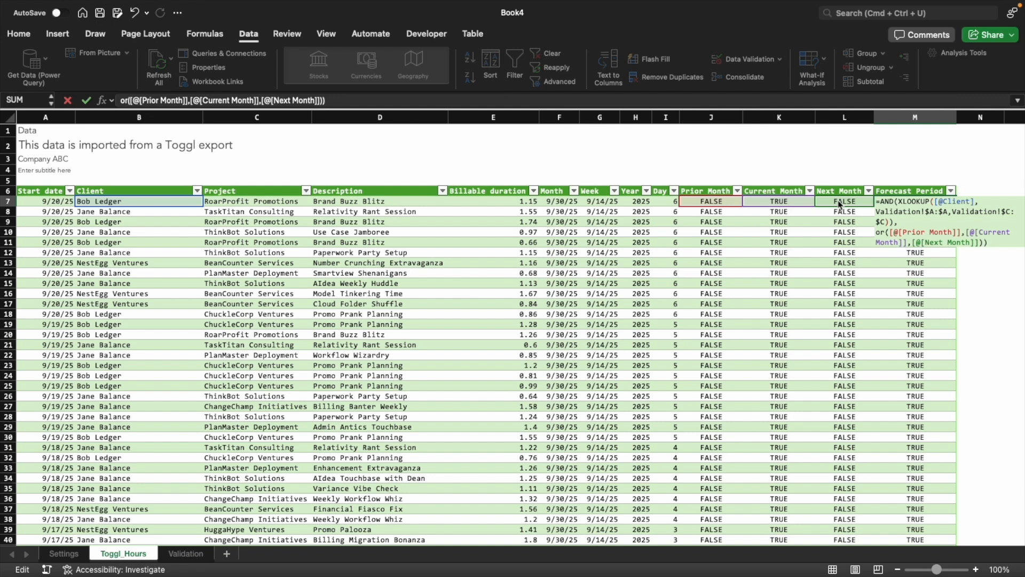
key("Up")
key("Up")
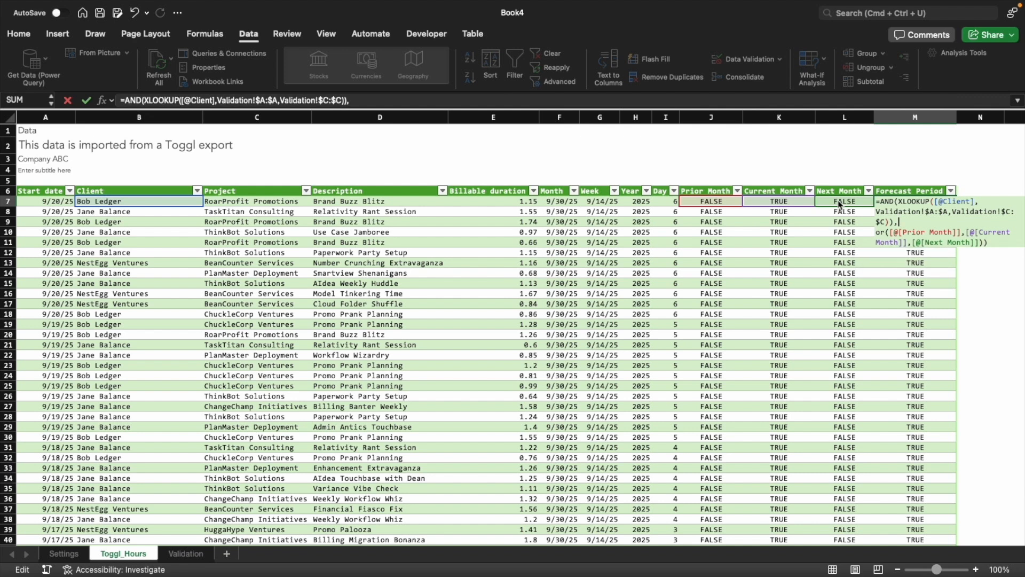
key("Right")
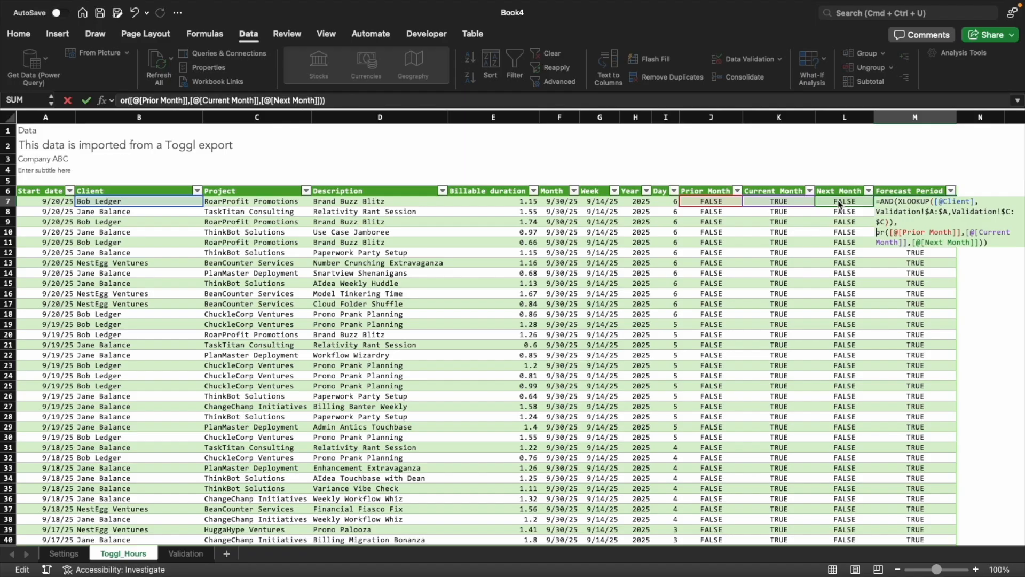
key("Up")
key("Right")
key("Return")
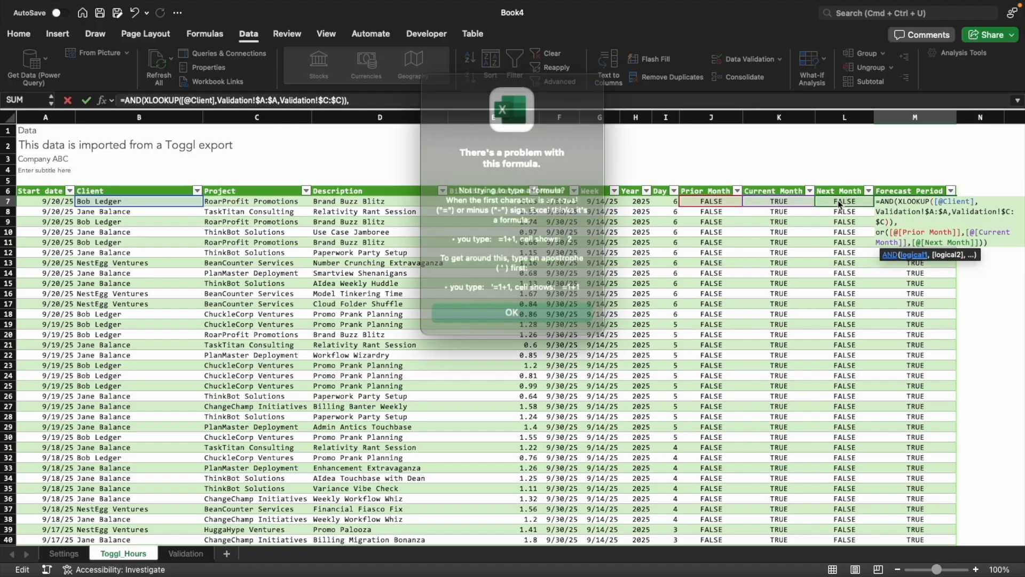
key("Escape")
key("Escape")
key("F2")
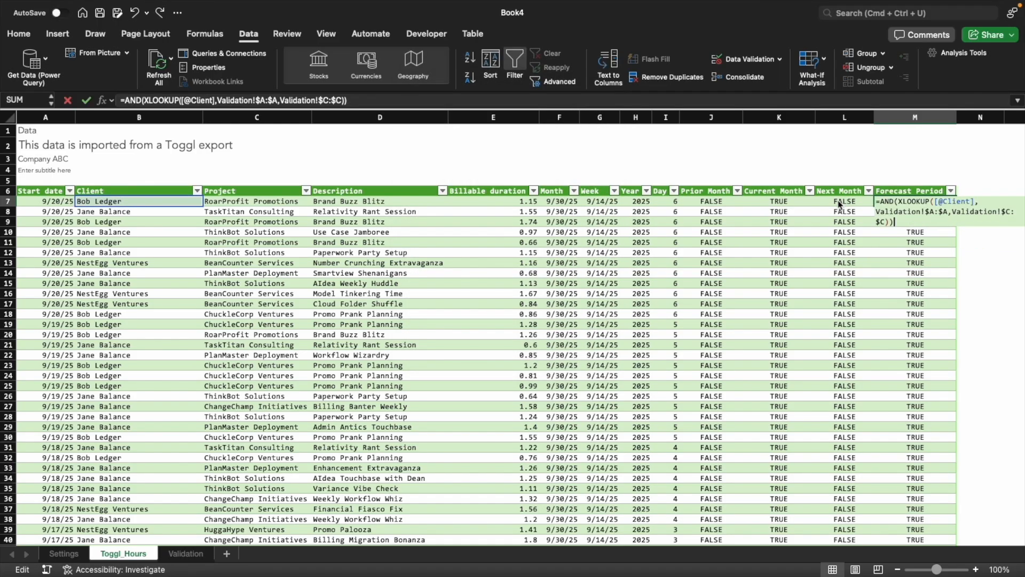
key("Left")
type(",or")
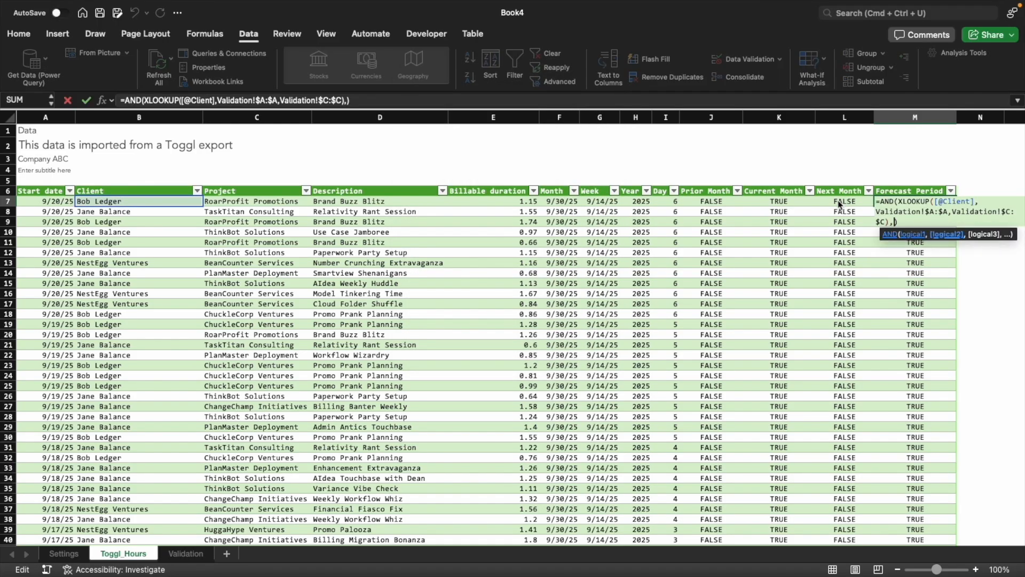
key("Tab")
left_click(731, 201)
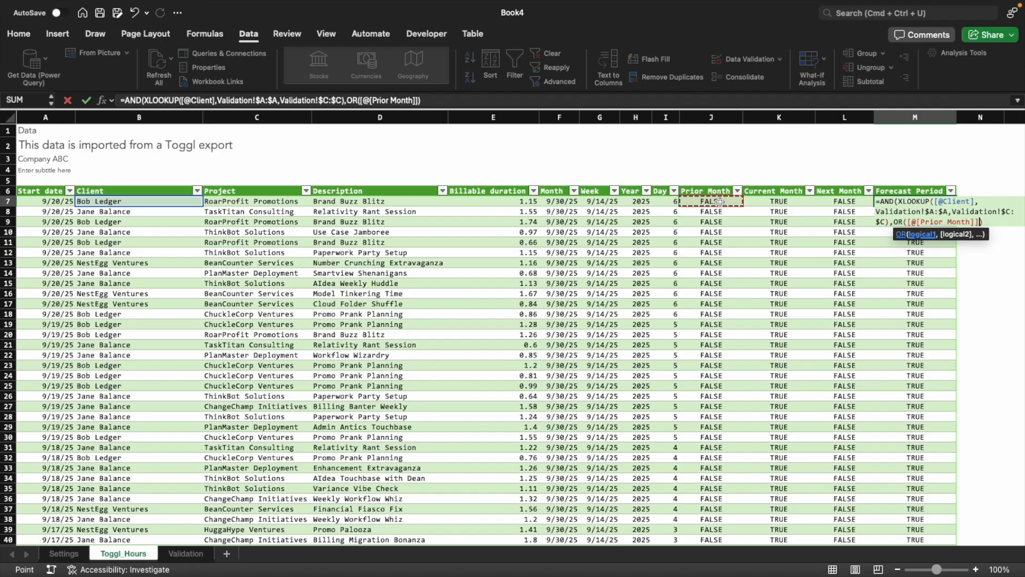
type(",")
left_click(758, 201)
type(",")
left_click(838, 202)
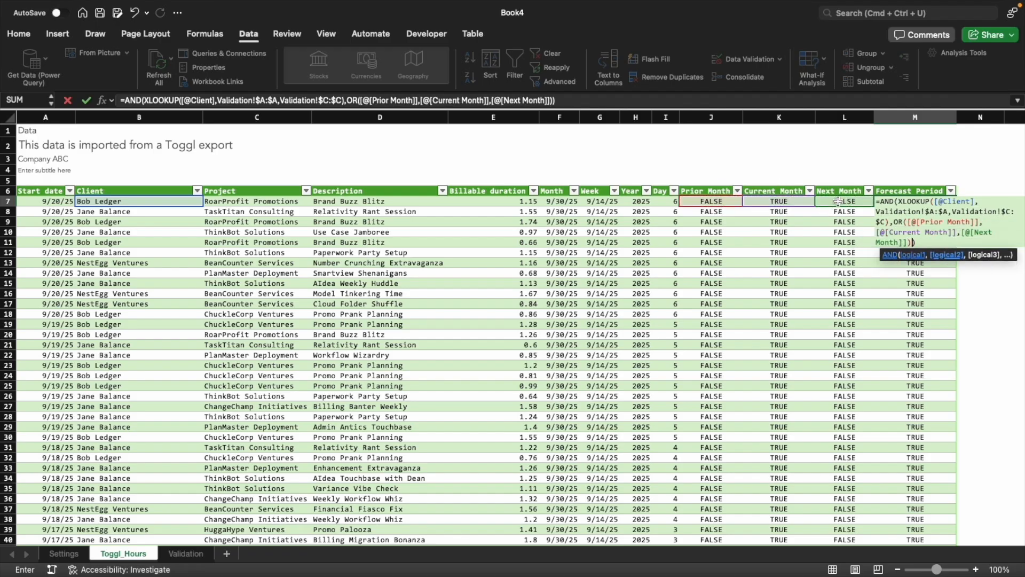
key("Return")
Filter the Forecast Period column to FALSE, check the dates, clients and month flags of those rows, and clear the filter
left_click(951, 190)
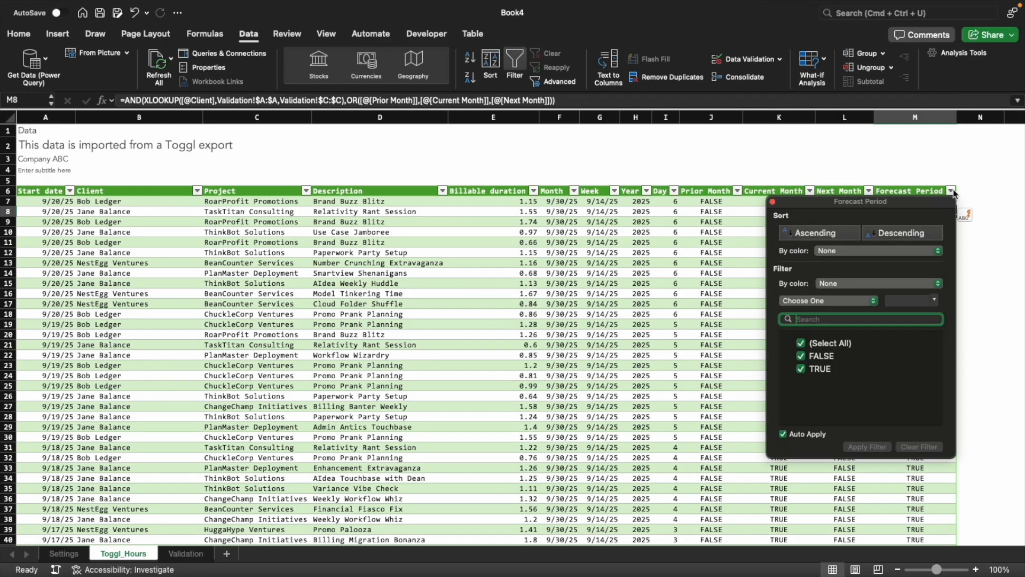
left_click(801, 369)
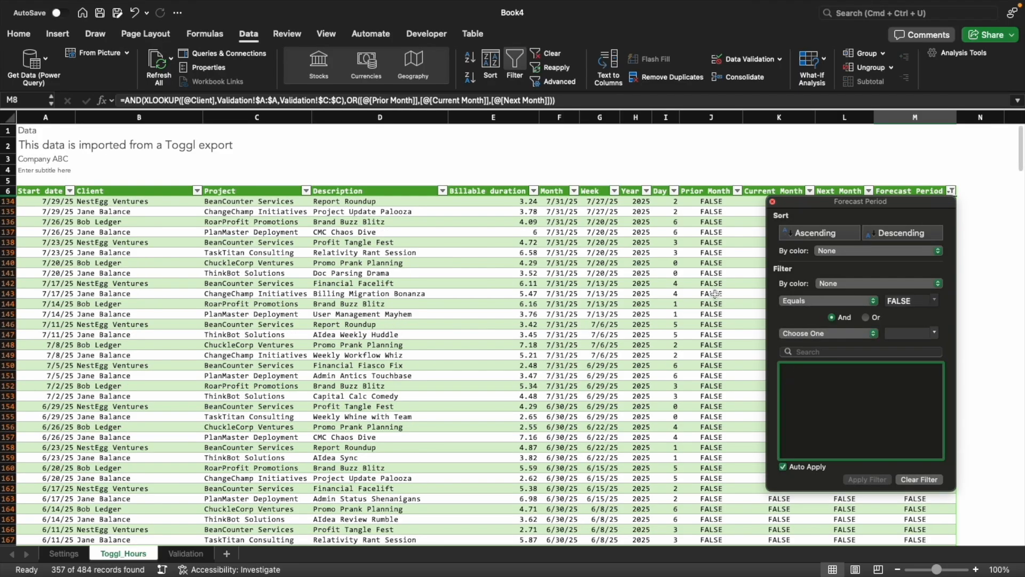
left_click(43, 201)
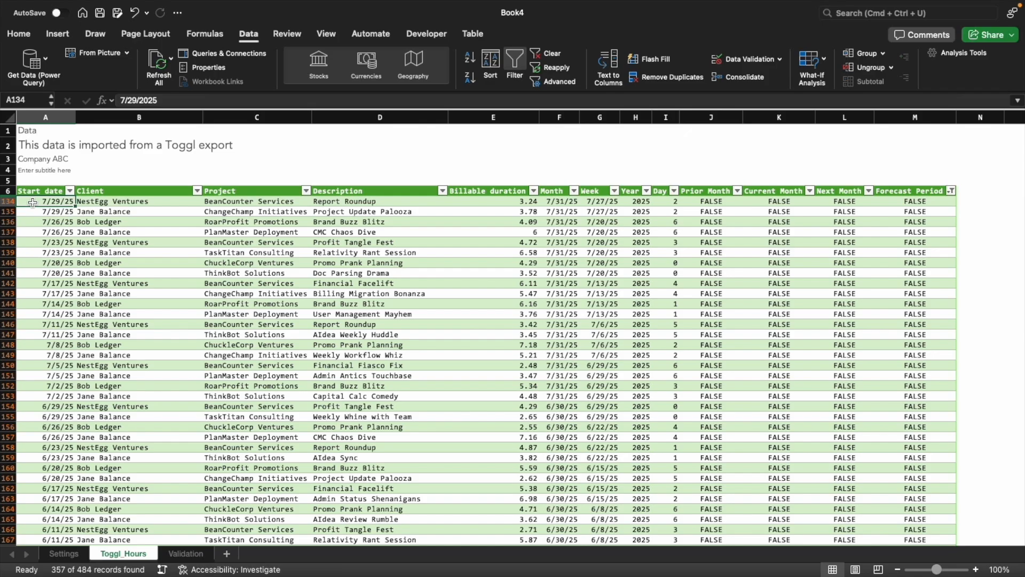
scroll(125, 353, "down", 20)
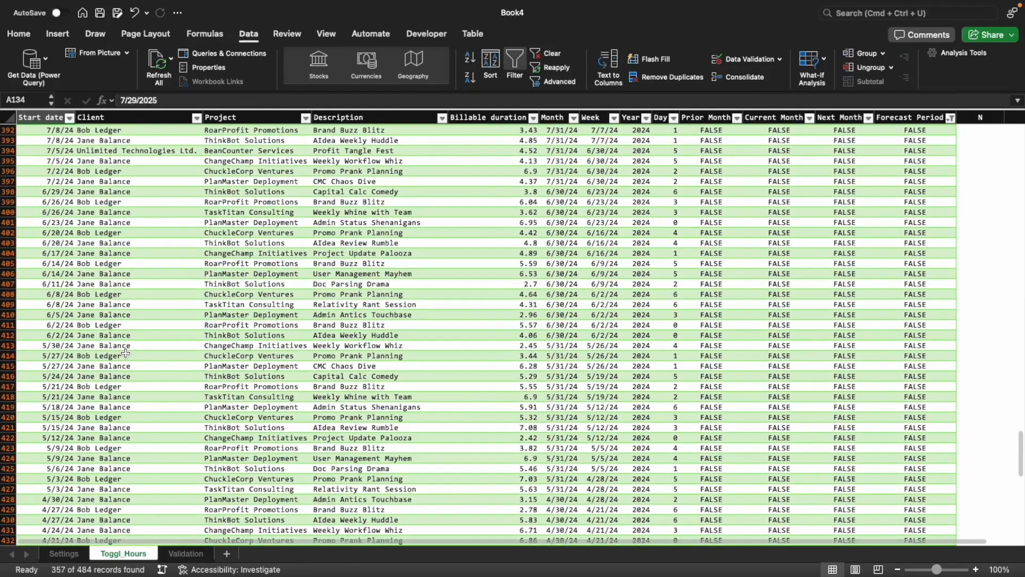
left_click(116, 154)
scroll(116, 155, "up", 2)
left_click(351, 239)
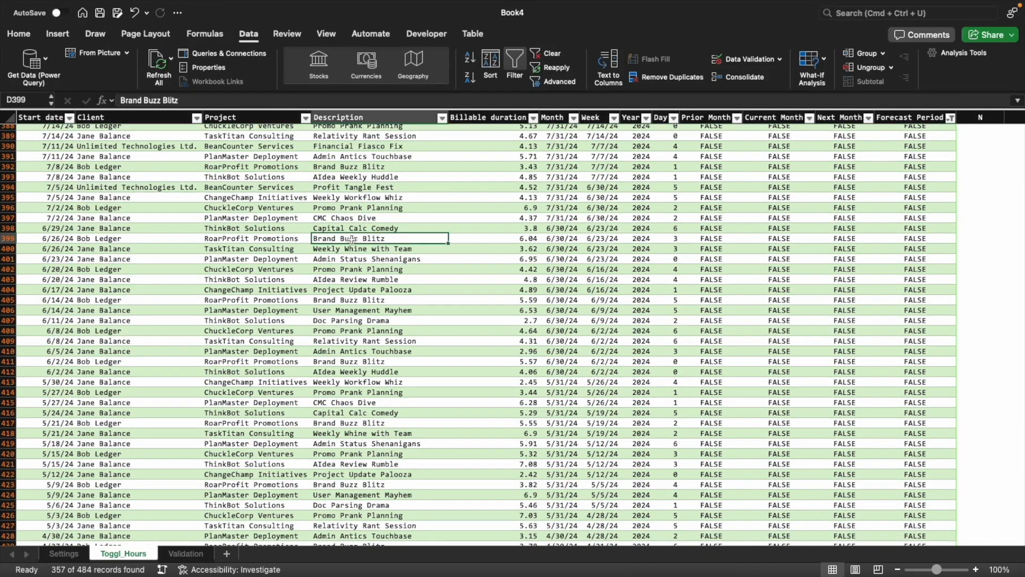
scroll(351, 240, "up", 20)
left_click(710, 243)
left_click_drag(914, 191, 923, 330)
left_click(916, 222)
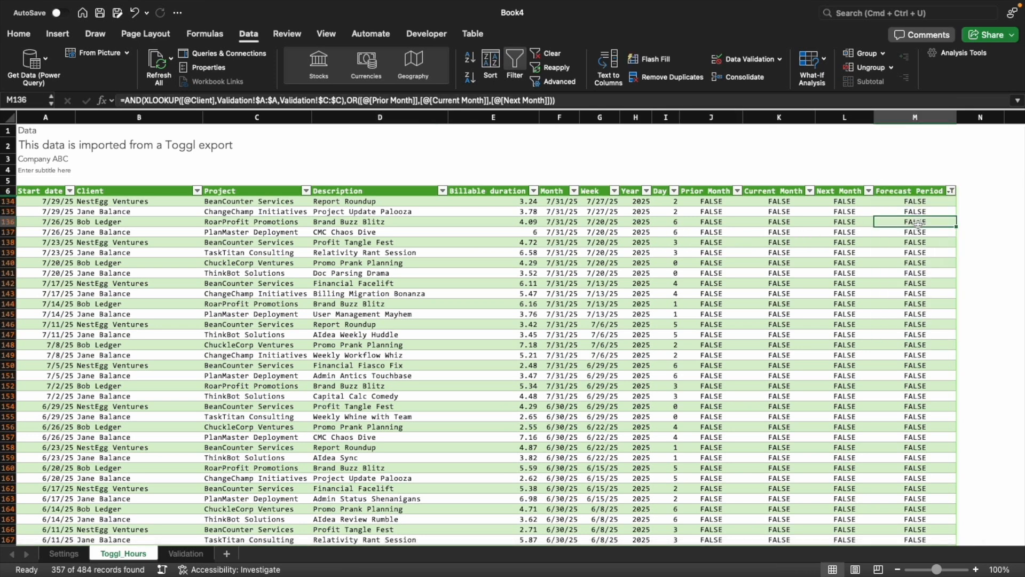
left_click(493, 242)
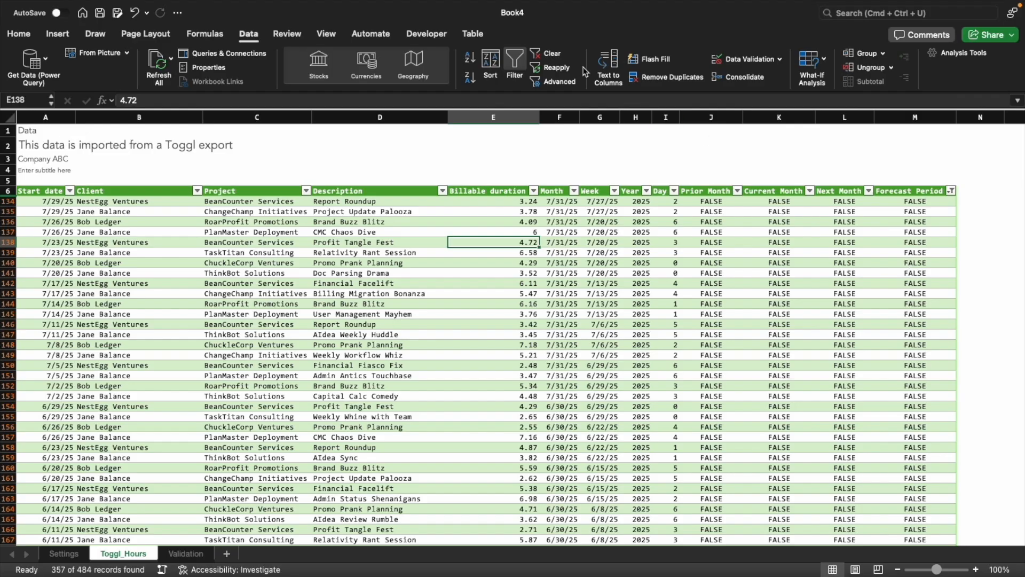
left_click(550, 53)
Add a Current Year column to the table directly after Forecast Period
left_click(906, 204)
key("Up")
key("Right")
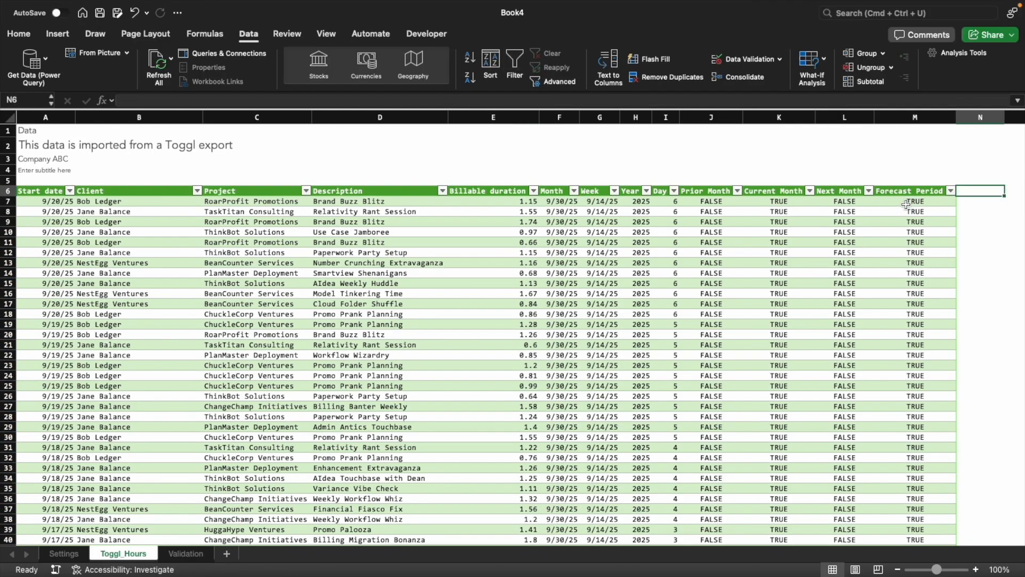
type("Current Year")
key("Return")
scroll(906, 204, "right", 6)
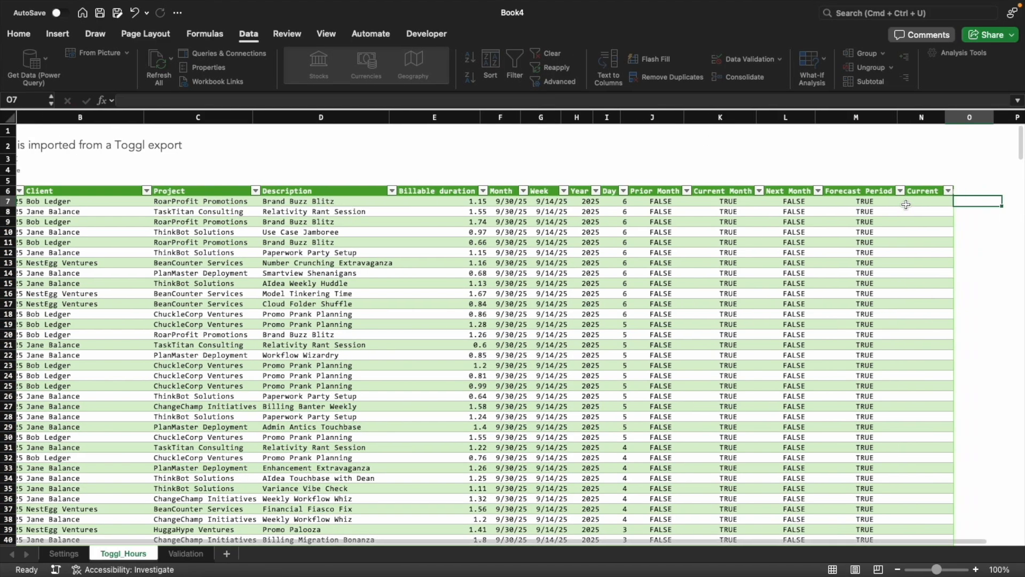
type("=")
key("Left")
key("Left")
key("Left")
key("Left")
key("Left")
key("Left")
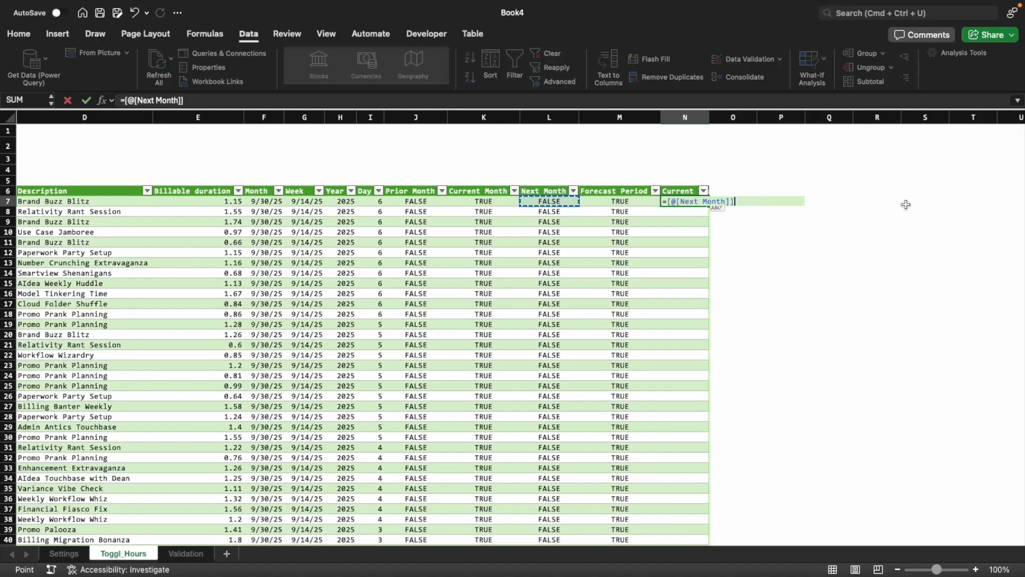
type("=")
left_click(64, 553)
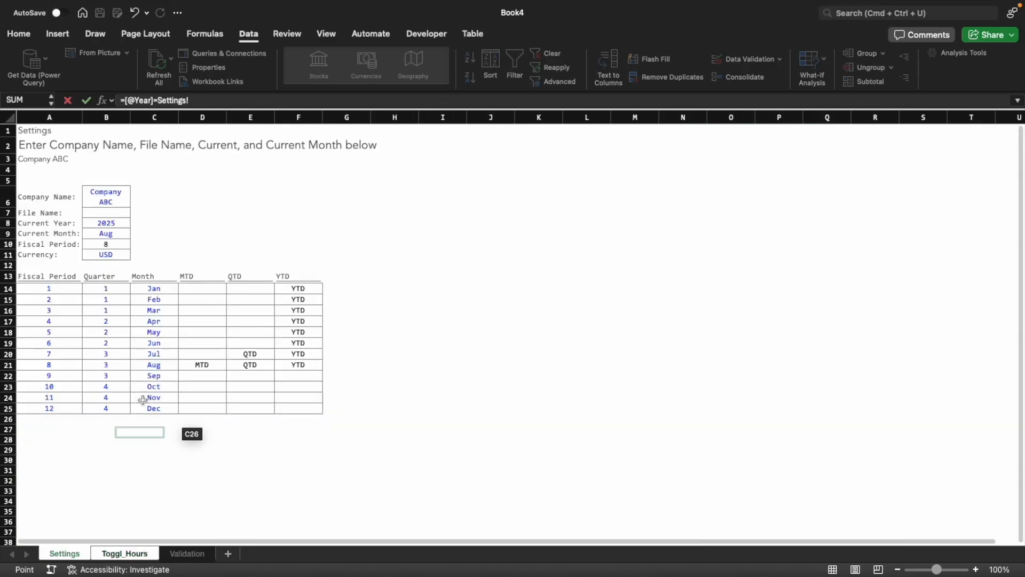
left_click(105, 223)
key("F4")
key("Return")
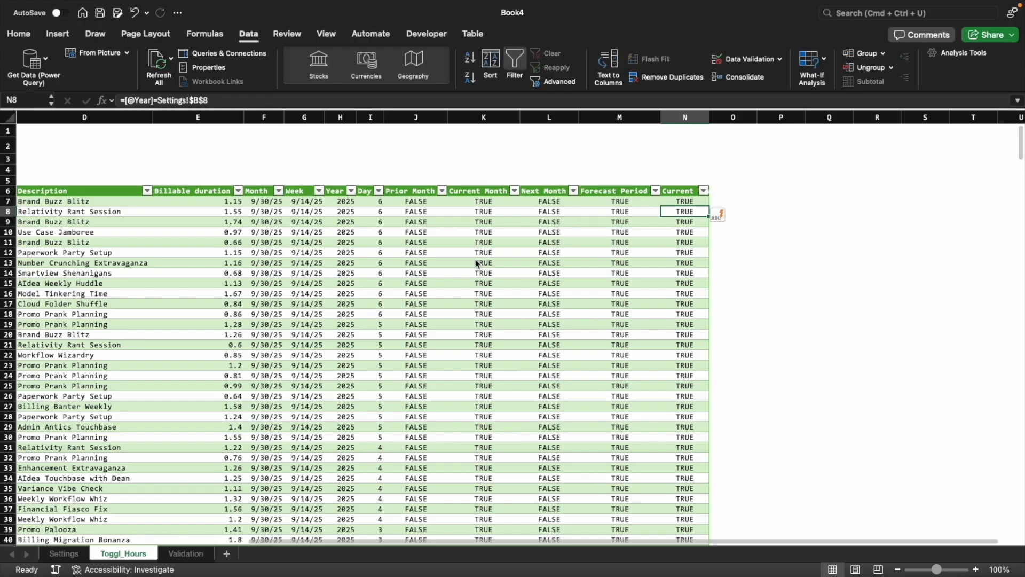
key("Up")
key("Up")
key("Right")
key("Right")
key("Right")
key("Right")
key("Right")
key("Right")
key("Right")
key("Right")
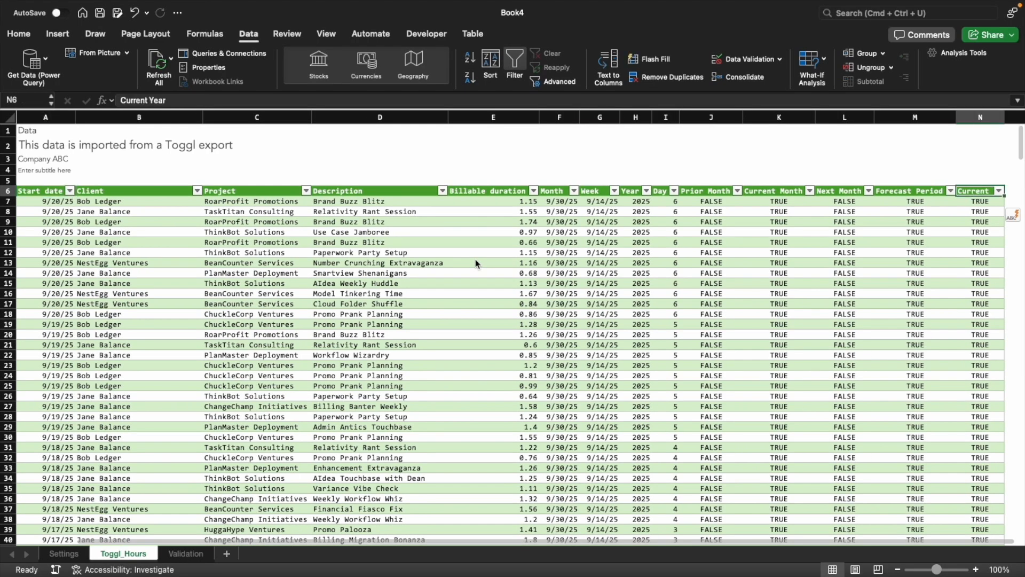
key("Left")
key("Left")
key("Left")
key("Left")
key("Left")
key("Left")
key("Left")
key("Left")
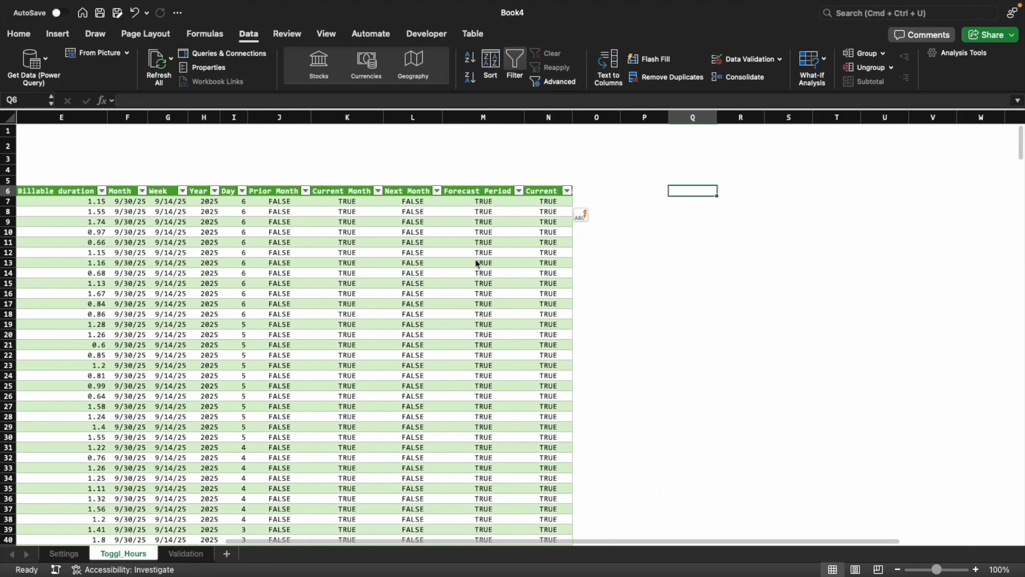
key("Right")
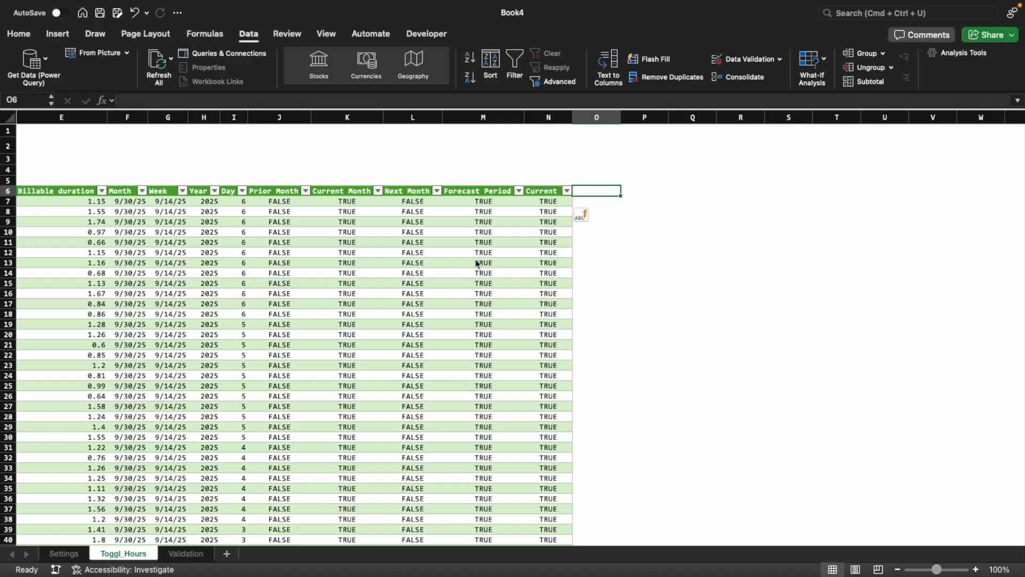
key("ctrl+Home")
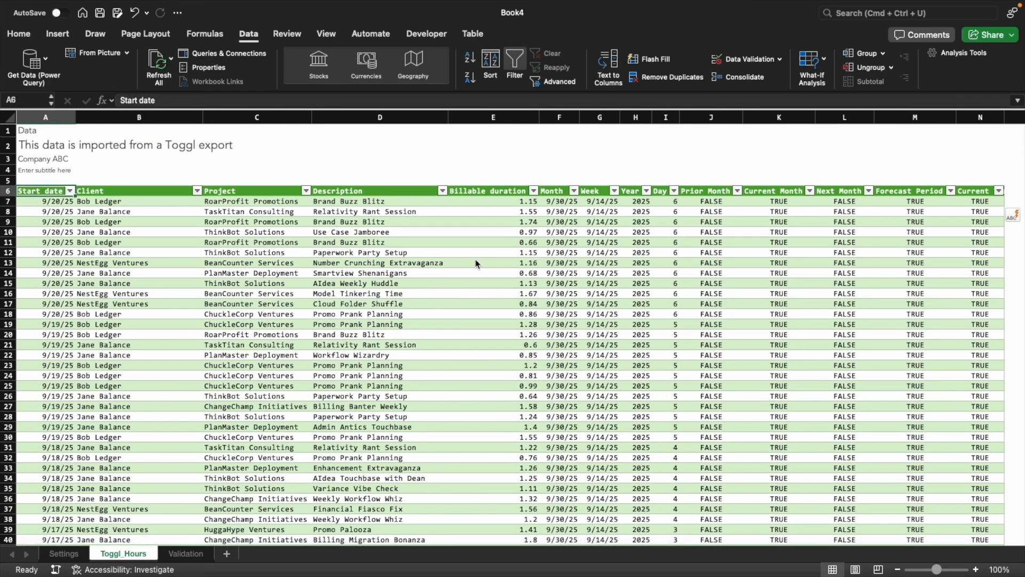
key("ctrl+Page_Down")
key("Right")
key("ctrl+Page_Up")
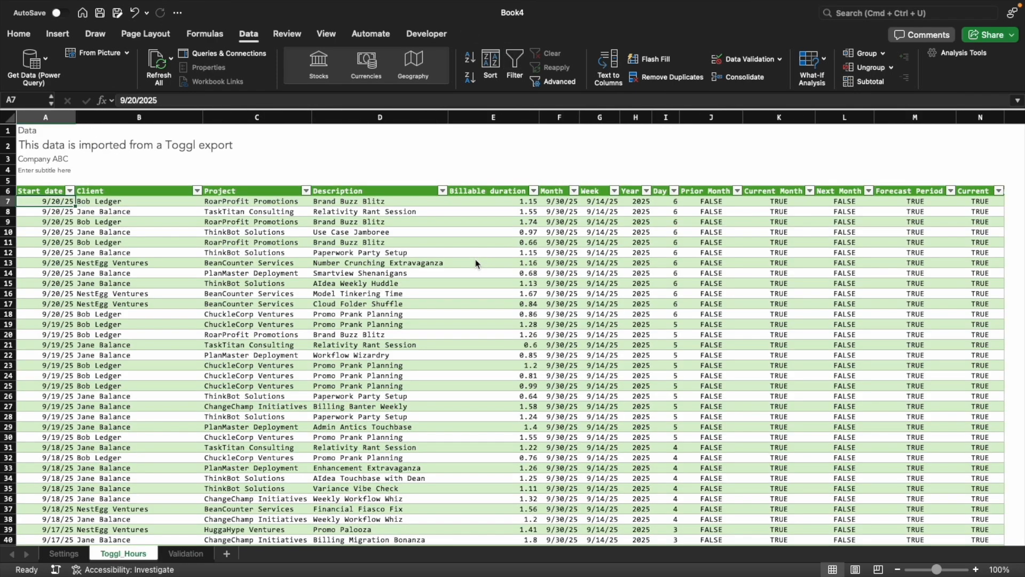
Enter the headers Date, Week, Client, Day and Hrs FC in cells P6 to T6 beside the hours table
key("Right")
key("Up")
key("ctrl+Right")
key("Right")
key("Right")
scroll(477, 263, "right", 2)
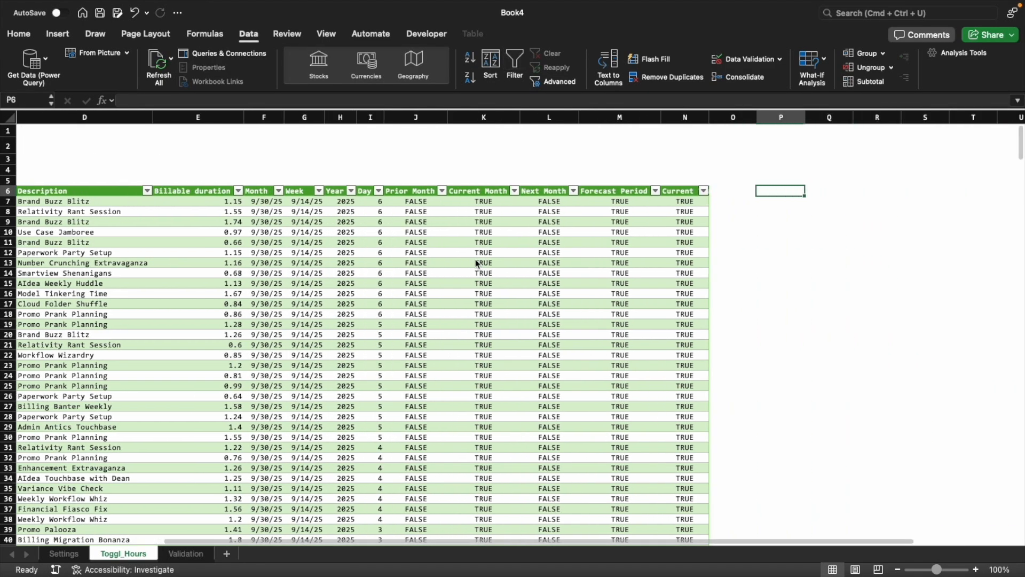
type("Date")
key("Tab")
type("Week")
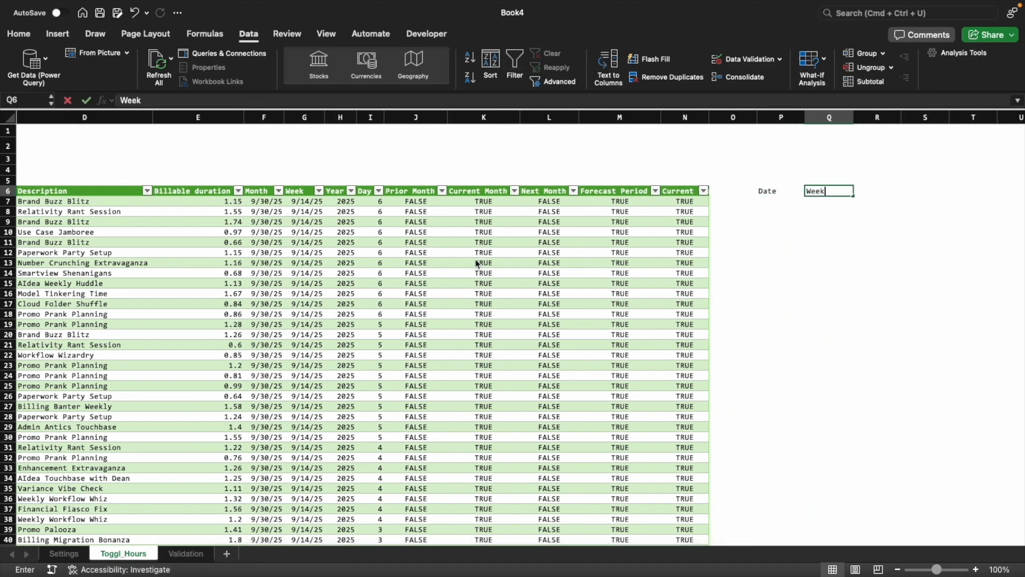
key("Tab")
type("Client")
key("Tab")
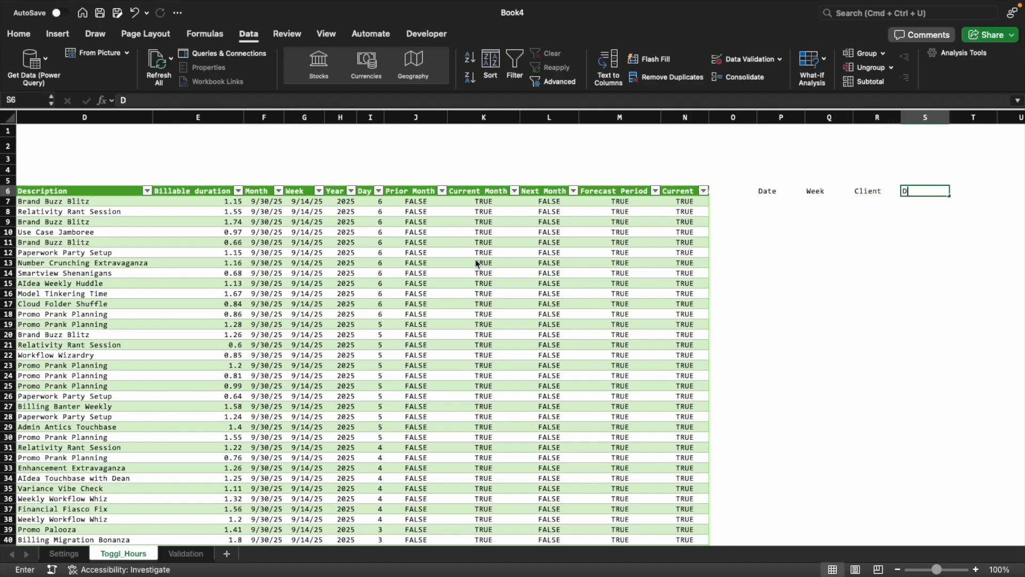
type("Day")
key("Tab")
type("Hrs FC")
key("Return")
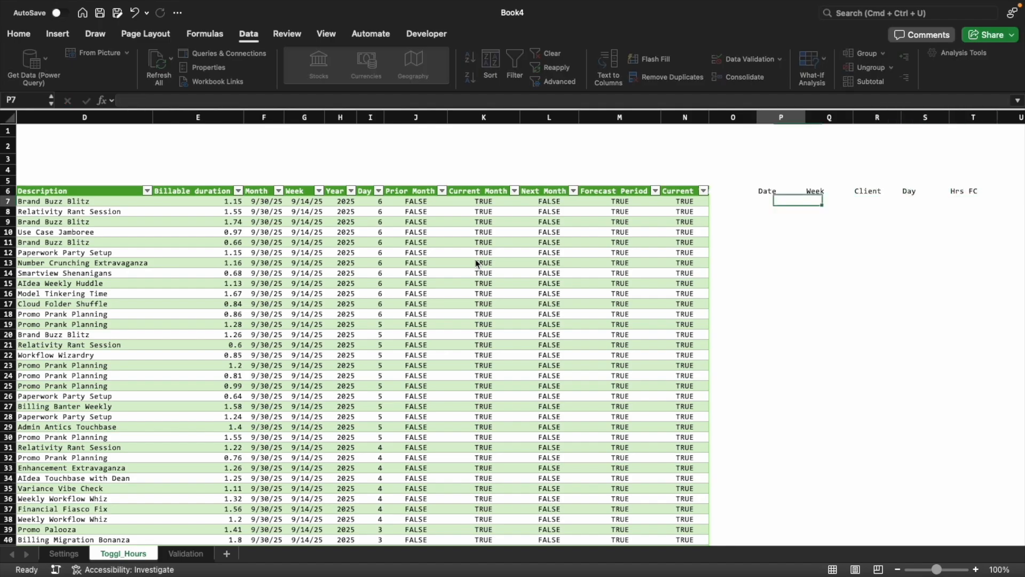
key("Right")
key("Right")
key("Right")
key("Right")
key("Right")
key("Right")
key("Right")
key("Right")
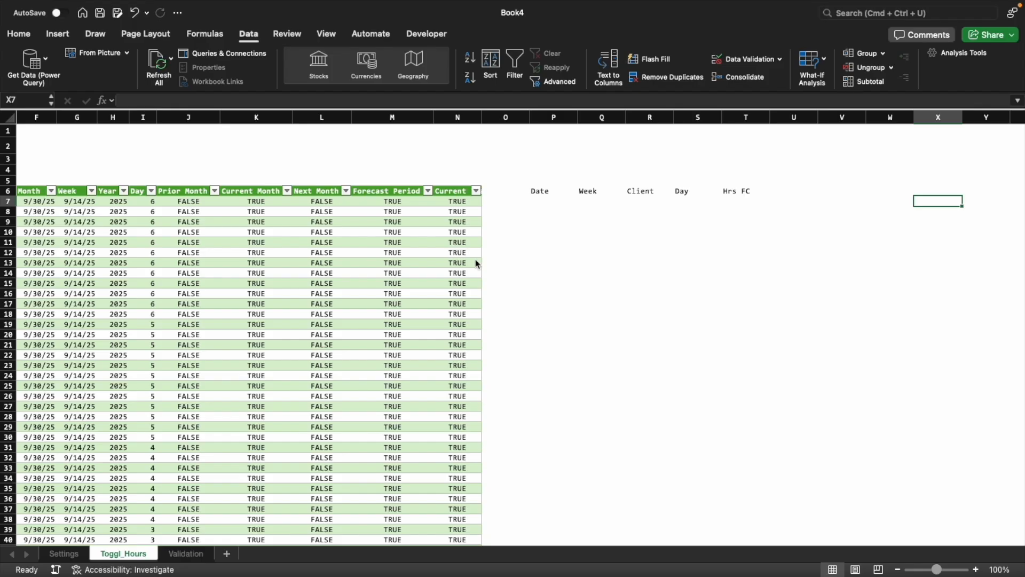
key("Left")
key("Left")
key("Left")
key("Left")
key("Left")
key("Left")
key("Left")
key("Left")
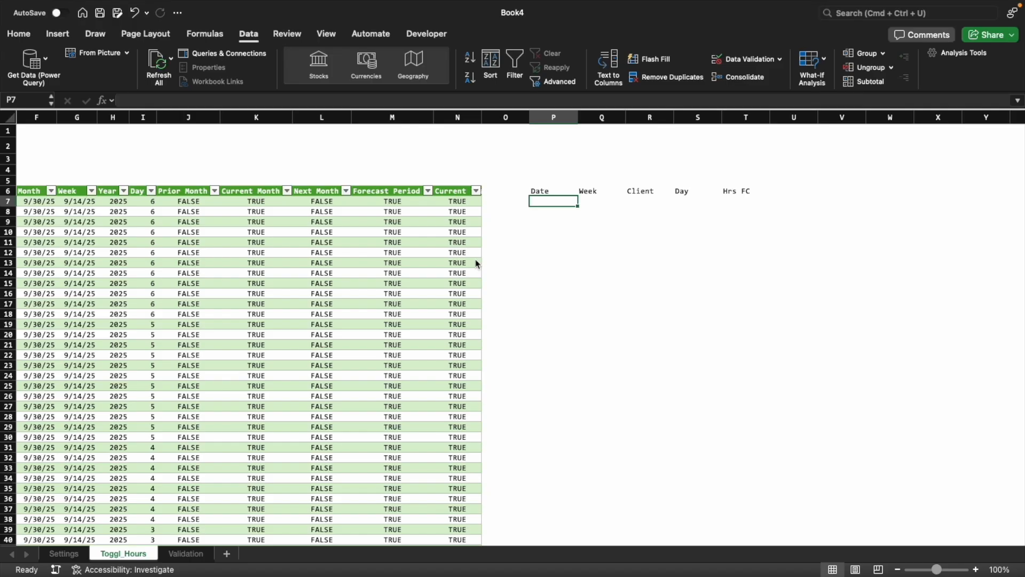
key("Up")
key("super+shift+Right")
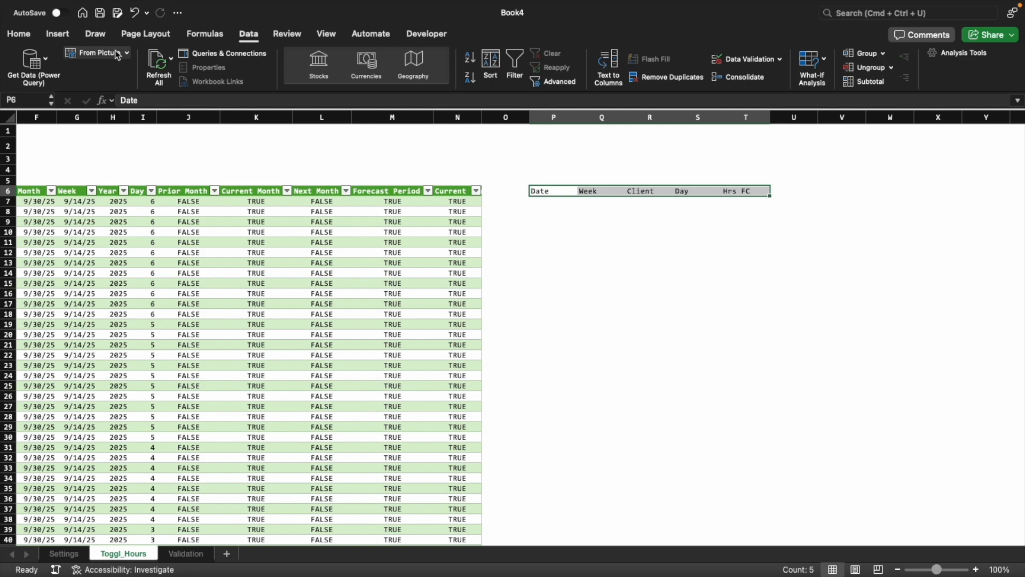
key("super+shift+Left")
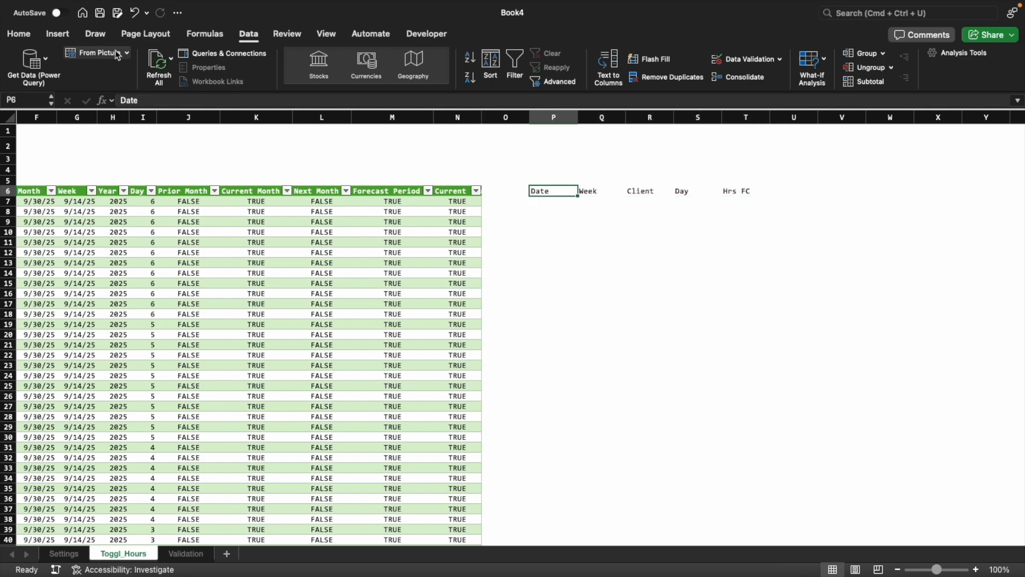
key("Right")
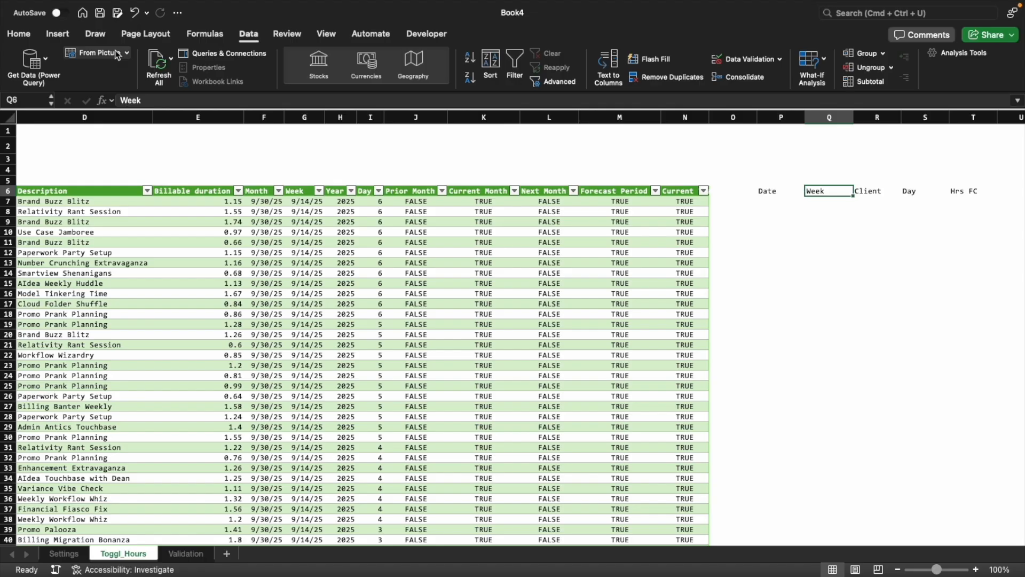
key("Left")
key("Right")
key("Right")
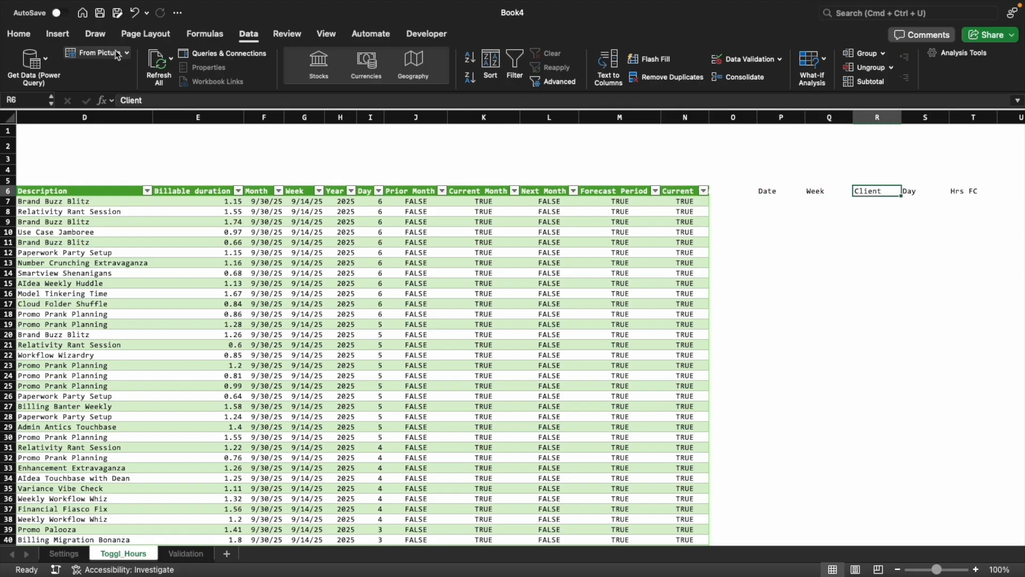
key("super+Left")
key("super+Left")
key("super+Left")
key("Right")
key("super+Right")
key("super+Right")
key("Right")
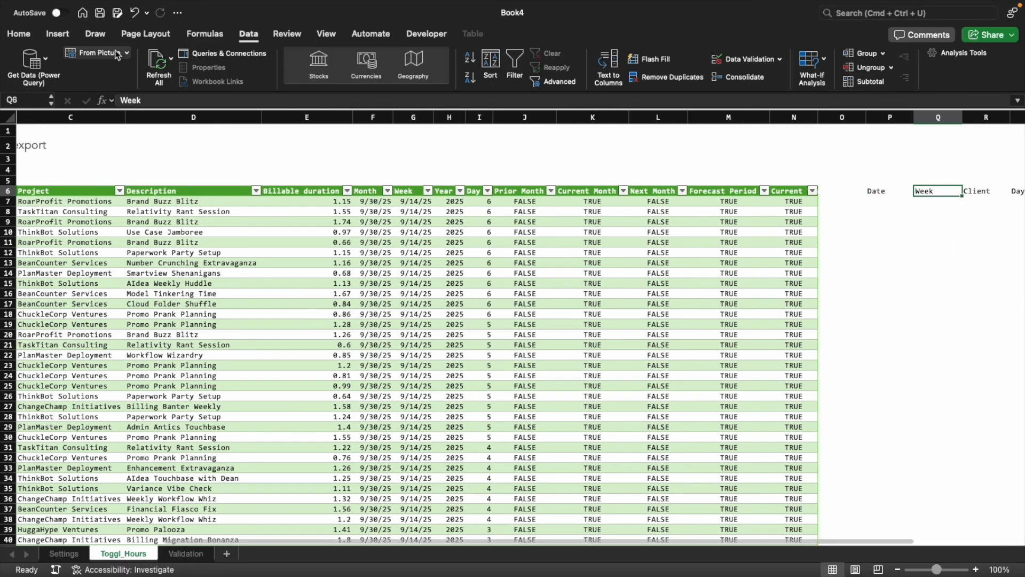
key("super+Right")
key("Left")
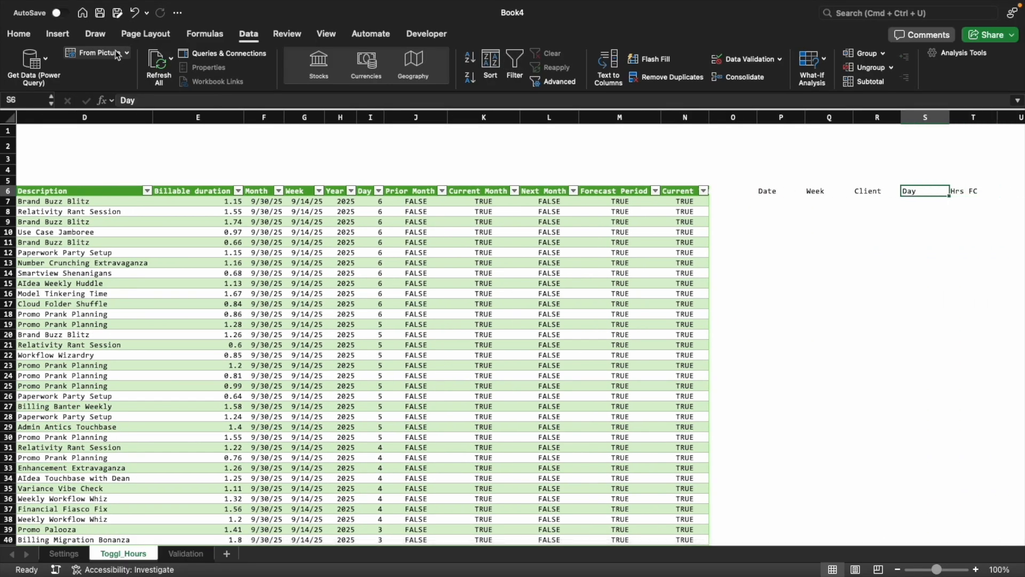
key("Right")
key("Down")
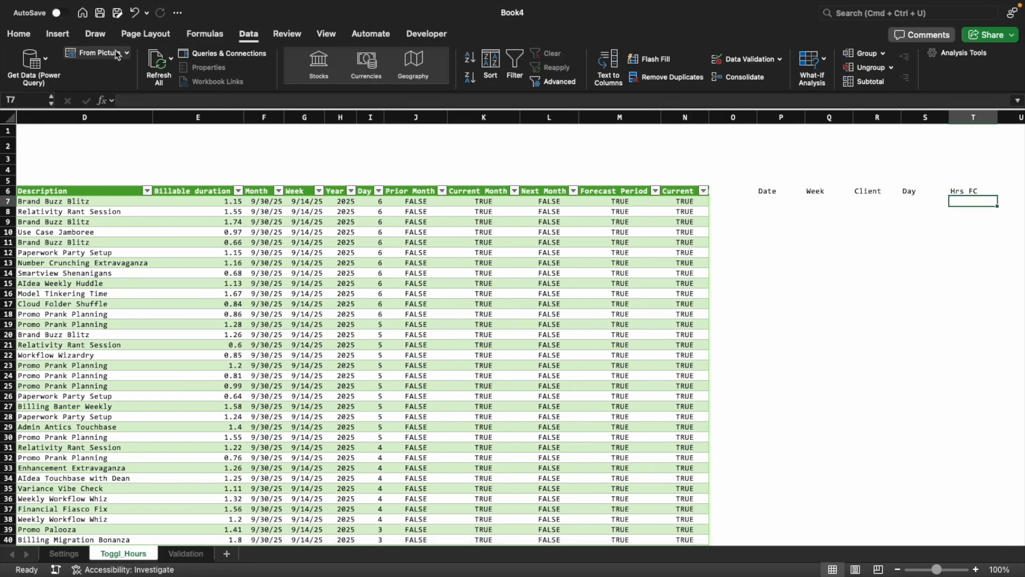
key("Left")
key("Left")
key("Left")
key("Left")
key("Right")
key("Right")
key("Right")
key("Right")
key("Right")
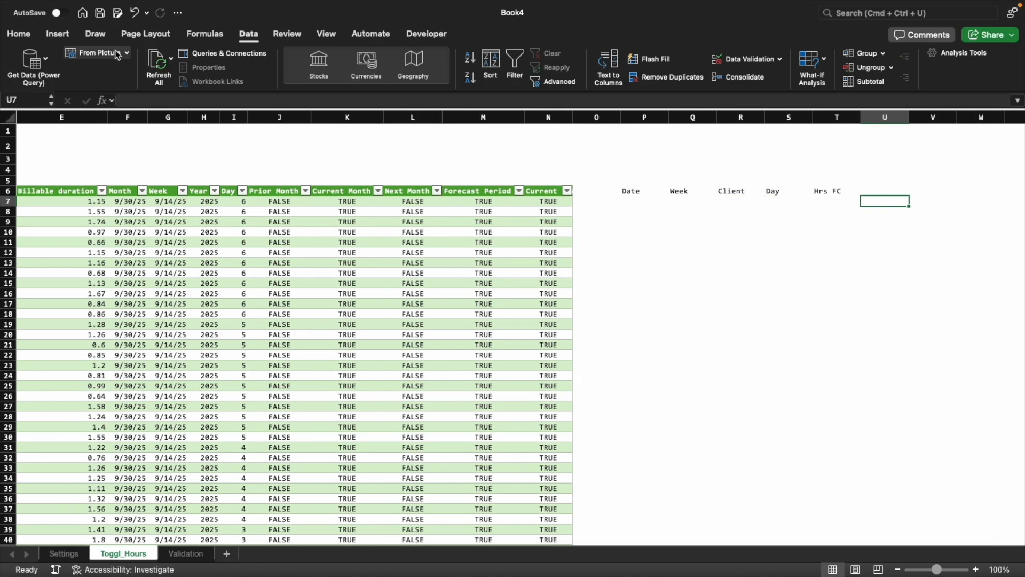
key("Left")
key("Left")
key("Left")
key("Left")
key("Left")
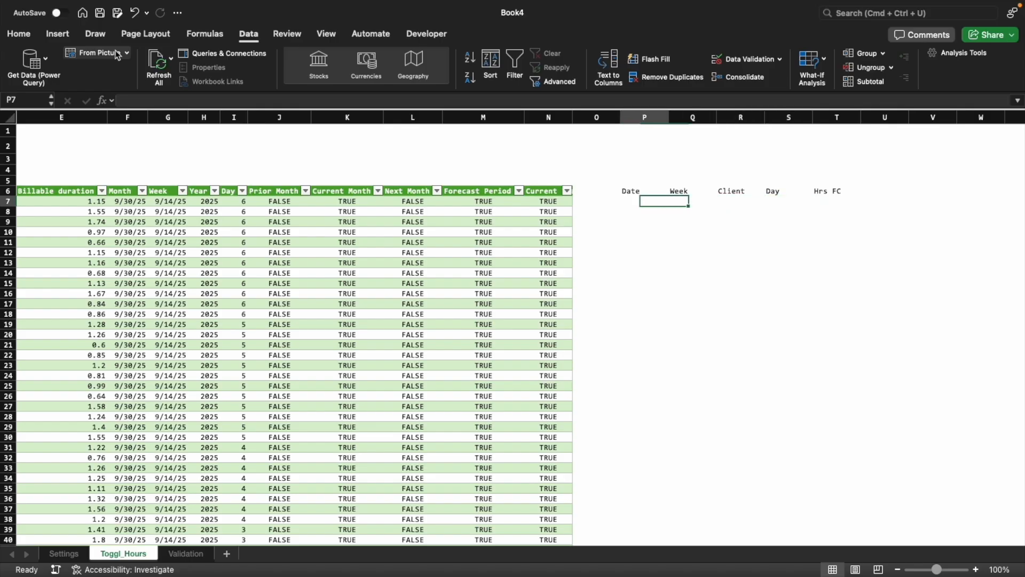
key("Up")
key("Down")
key("ctrl+Left")
key("ctrl+Left")
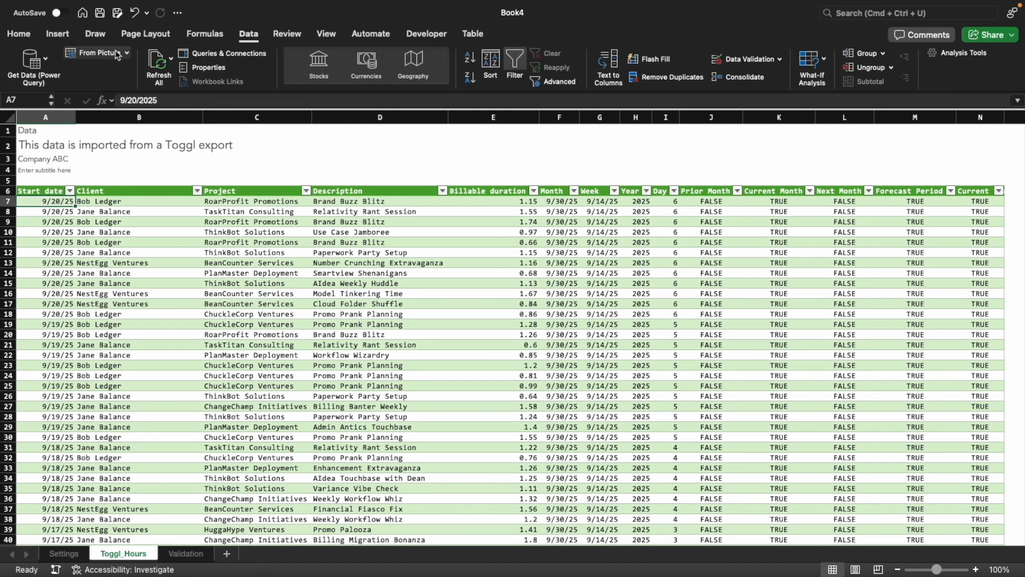
key("ctrl+Right")
key("Right")
key("Right")
key("Right")
key("Right")
key("Right")
key("Right")
key("Right")
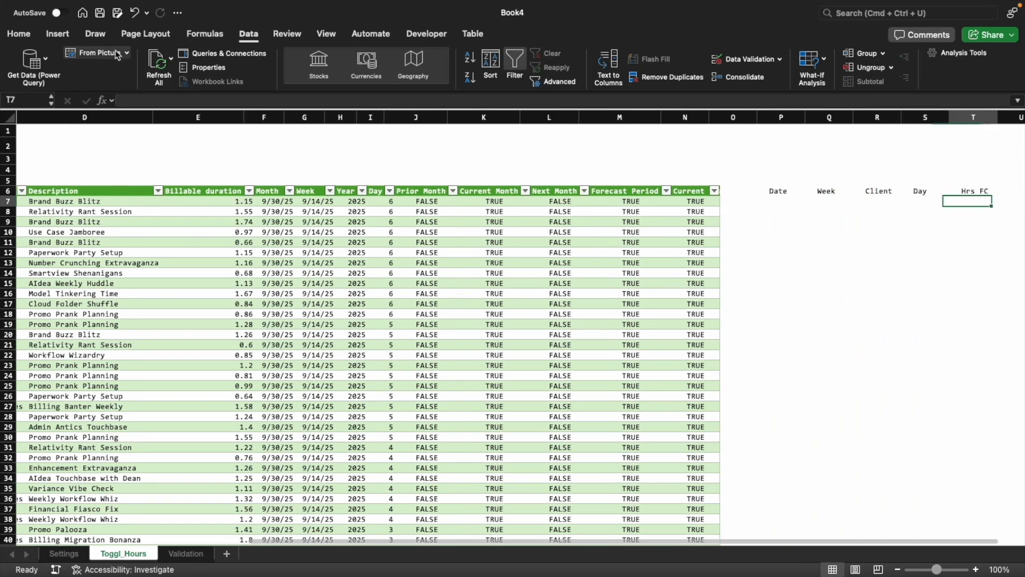
key("Left")
key("Left")
key("Left")
key("Left")
key("Left")
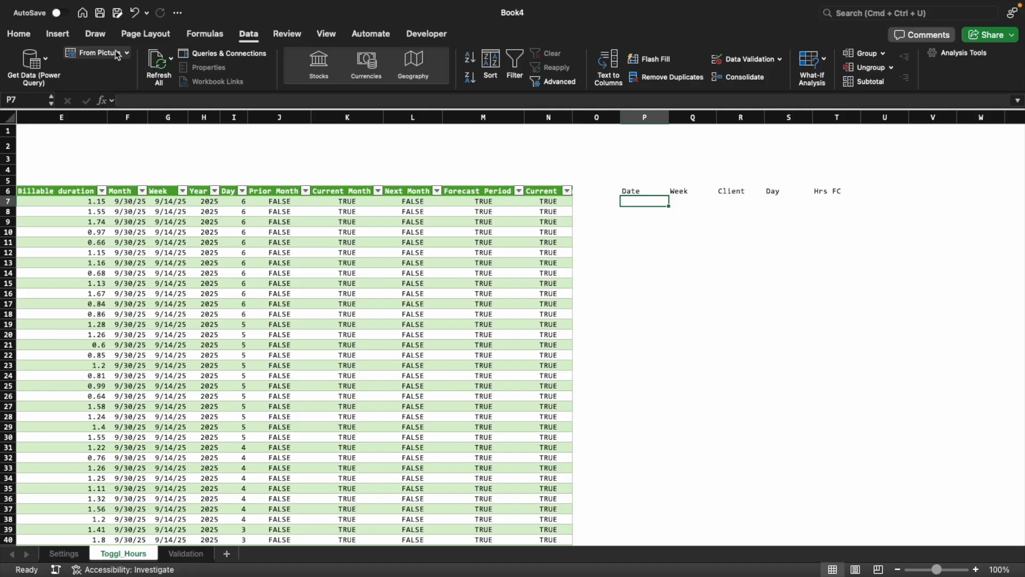
Enter =EOMONTH(DATE(Settings!B8,Settings!B10,1),1) in O7, using the Settings sheet's current year and fiscal period
key("Left")
type("=")
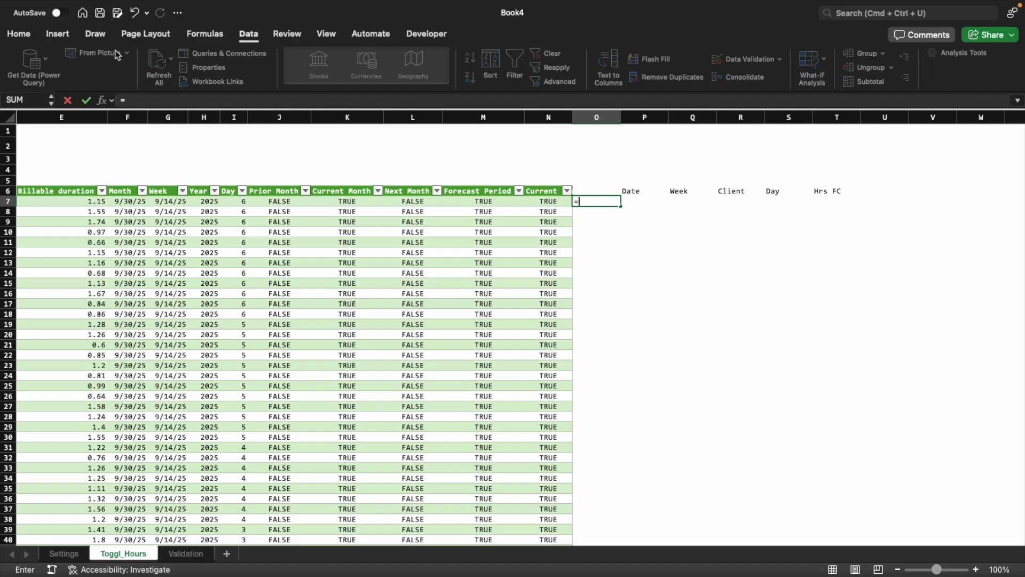
type("EO")
key("Tab")
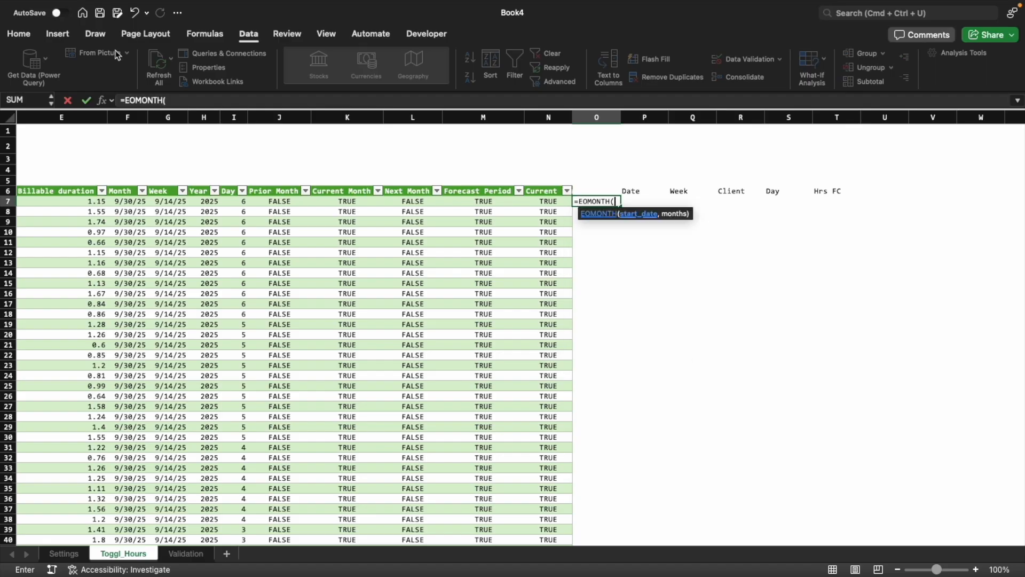
left_click(64, 553)
left_click(119, 235)
key("BackSpace")
key("BackSpace")
key("BackSpace")
key("BackSpace")
key("BackSpace")
key("BackSpace")
key("BackSpace")
key("BackSpace")
key("BackSpace")
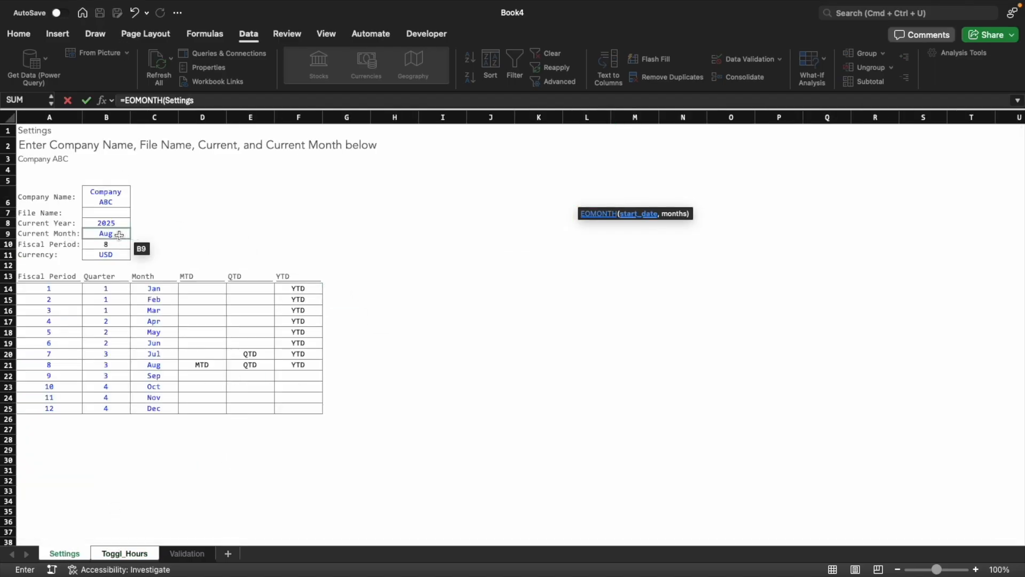
type("date(")
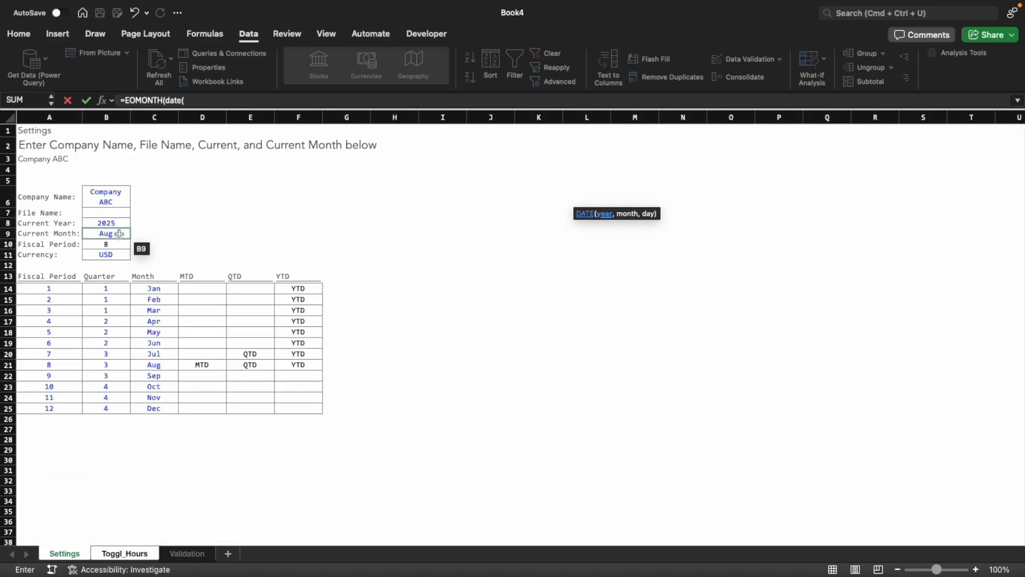
left_click(116, 224)
type(",")
left_click(109, 244)
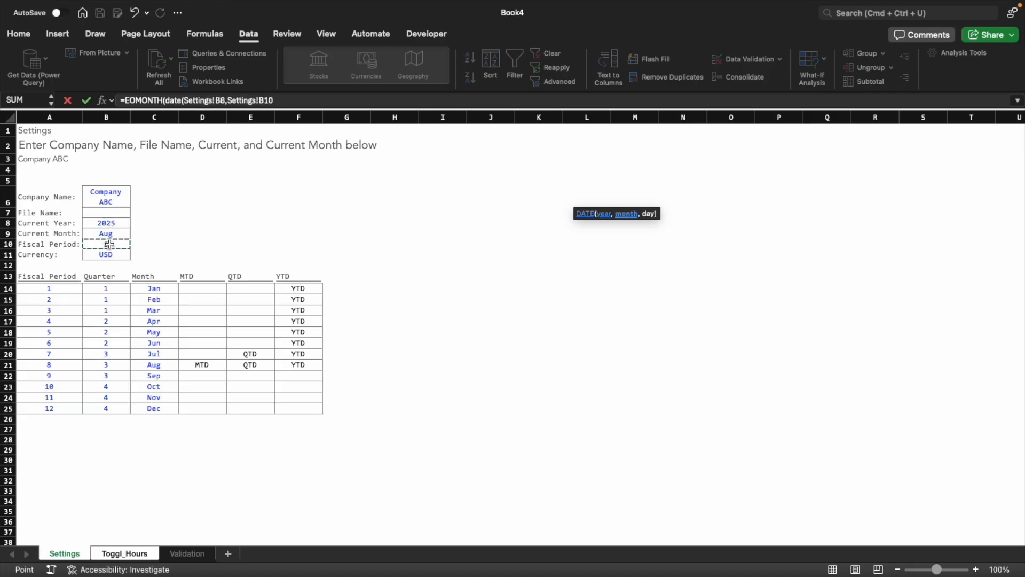
type(",1),")
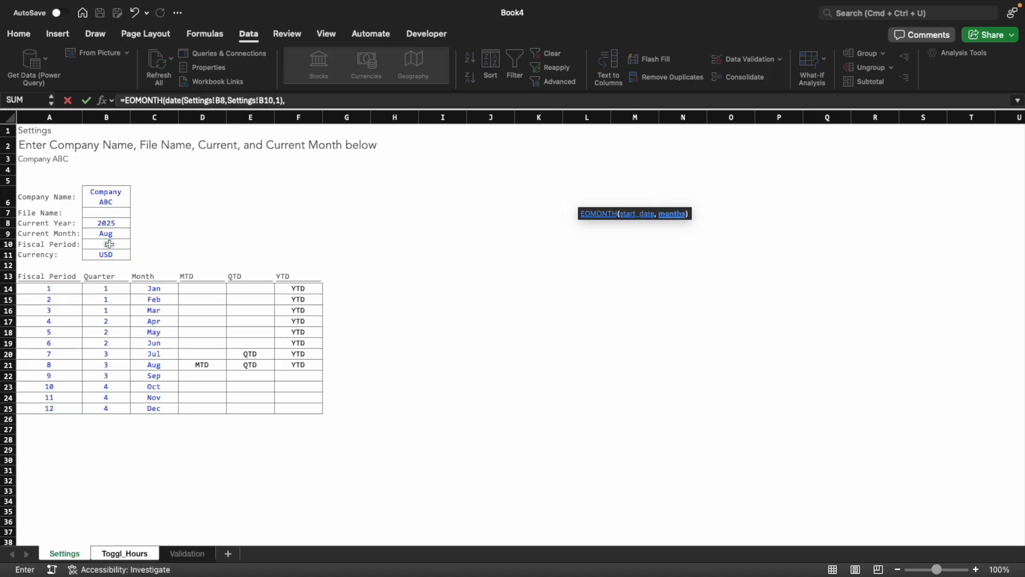
type("1)")
key("Return")
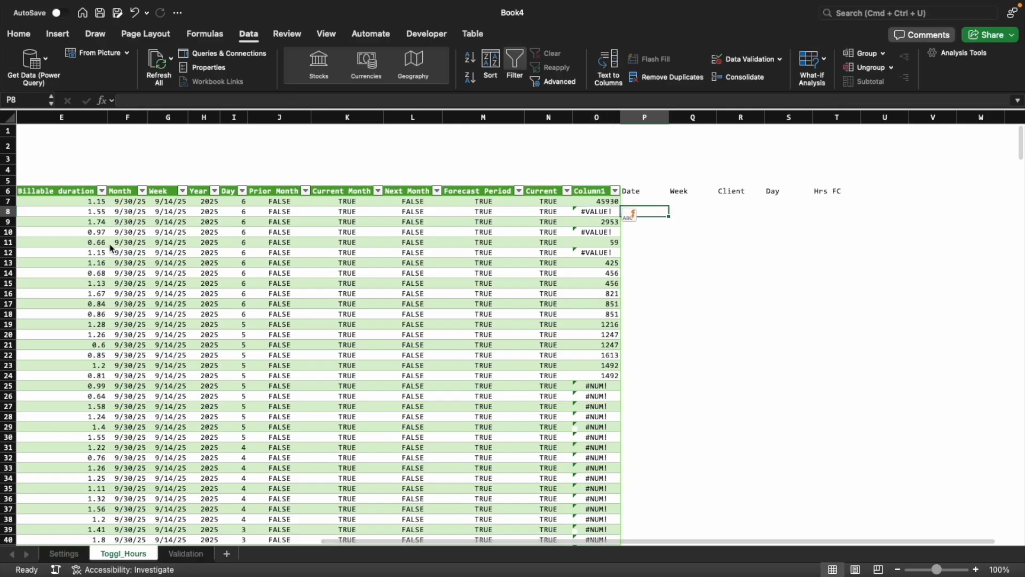
Move the EOMONTH formula text out of O7 into V6, accepting the correction of the doubled equals sign
key("F2")
key("super+a")
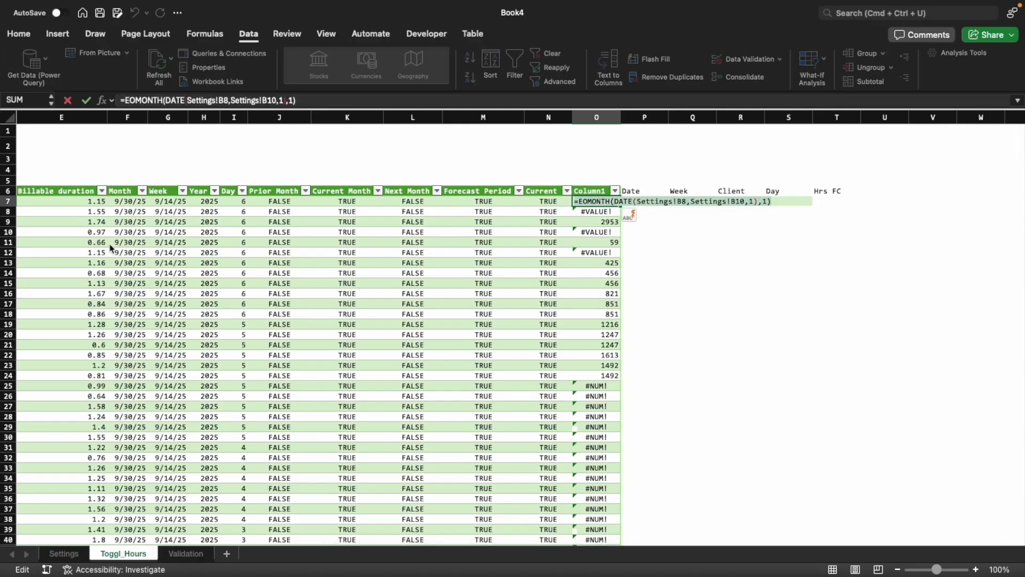
key("super+x")
key("Tab")
key("Tab")
key("Tab")
key("super+Right")
key("Right")
key("Right")
key("Right")
key("Right")
key("Right")
key("Right")
key("Right")
key("Right")
key("Right")
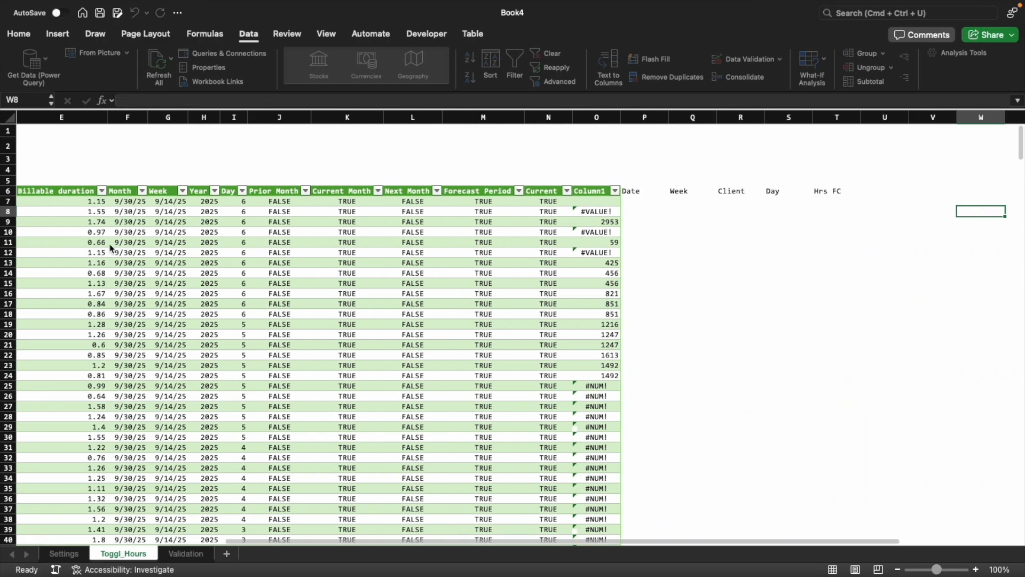
key("Left")
key("Left")
key("Left")
key("Up")
key("Up")
key("Right")
key("Return")
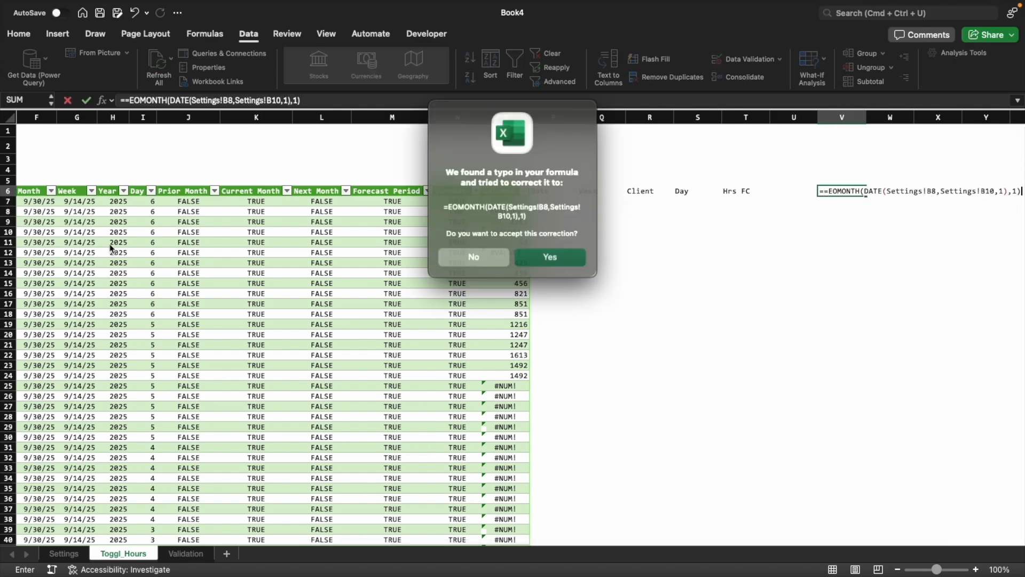
key("Return")
Delete the stray Column1 from the table and insert a blank column O between the table and the Date header
key("Left")
key("Left")
key("Left")
key("Left")
key("Left")
key("Left")
key("Left")
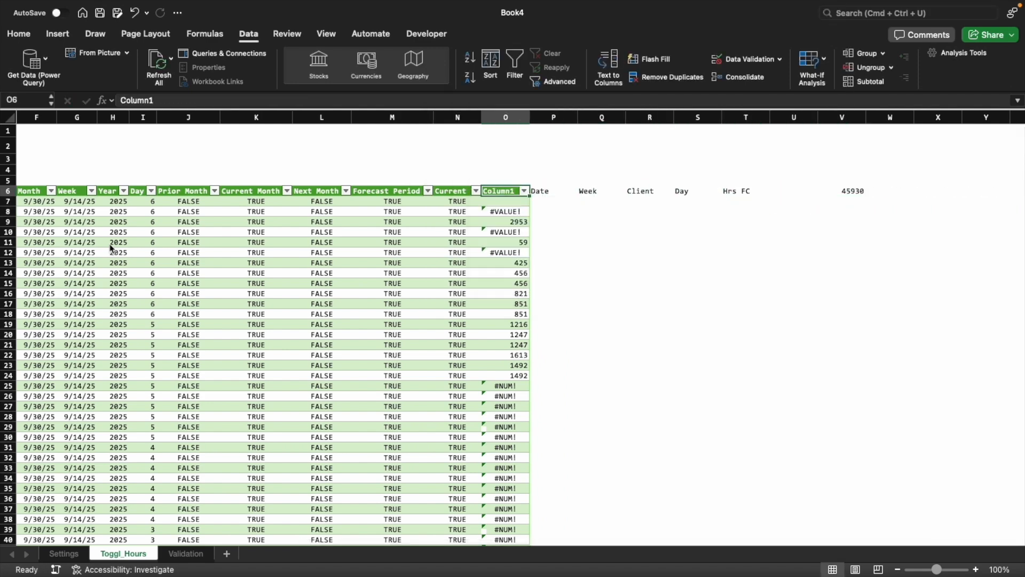
key("ctrl+space")
key("ctrl+minus")
key("shift+BackSpace")
key("ctrl+space")
key("ctrl+shift+plus")
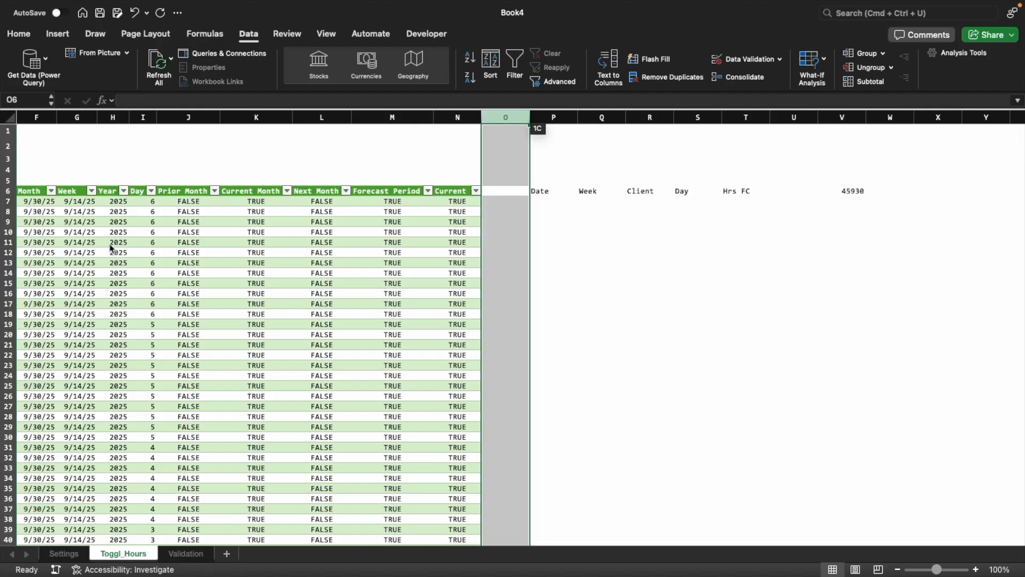
Apply the date format of the table's Week column to the EOMONTH formula cell V6
key("Left")
key("Left")
key("Left")
key("Left")
key("Left")
key("Left")
key("Left")
key("Down")
key("Down")
key("Left")
key("super+c")
key("Right")
key("Right")
key("Right")
key("Right")
key("Right")
key("Right")
key("Right")
key("Right")
key("Right")
key("Right")
key("Right")
key("Right")
key("Right")
key("Right")
key("Right")
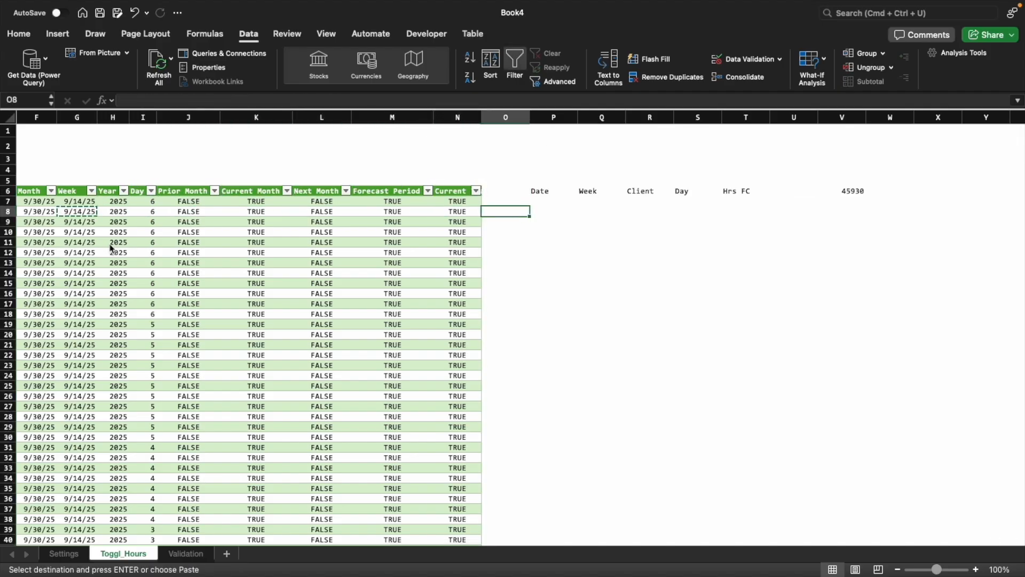
key("Up")
key("Up")
key("super+ctrl+v")
key("Return")
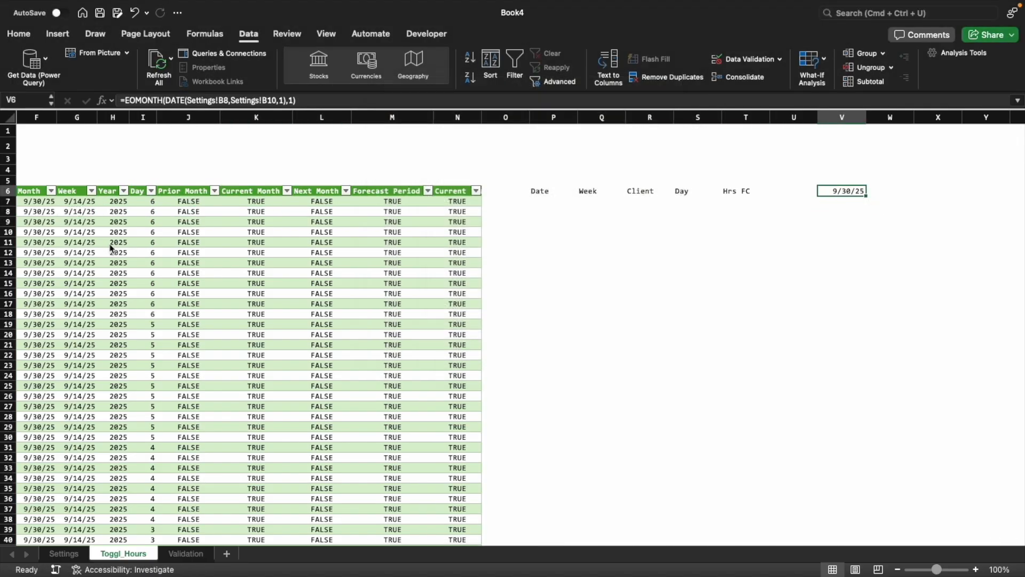
Enter =MAX(Toggl_Hours[Start date]) in V7 to get the latest start date in the table
key("Down")
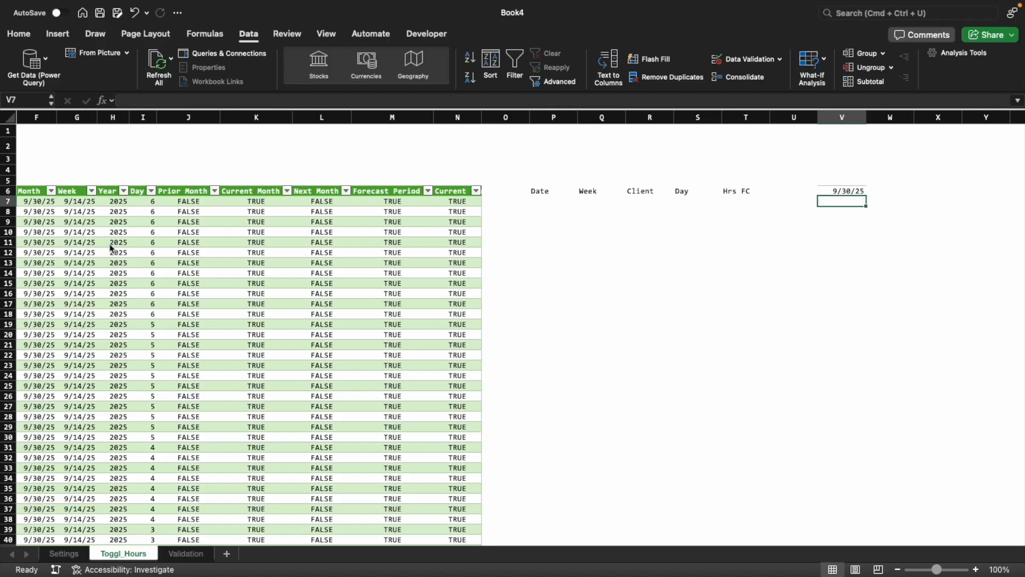
type("=max")
key("Tab")
key("Left")
key("Left")
key("Left")
key("Left")
key("Left")
key("Left")
key("Left")
key("Left")
key("Left")
key("Left")
key("Left")
key("Left")
key("Left")
key("Left")
key("Left")
key("Left")
key("Left")
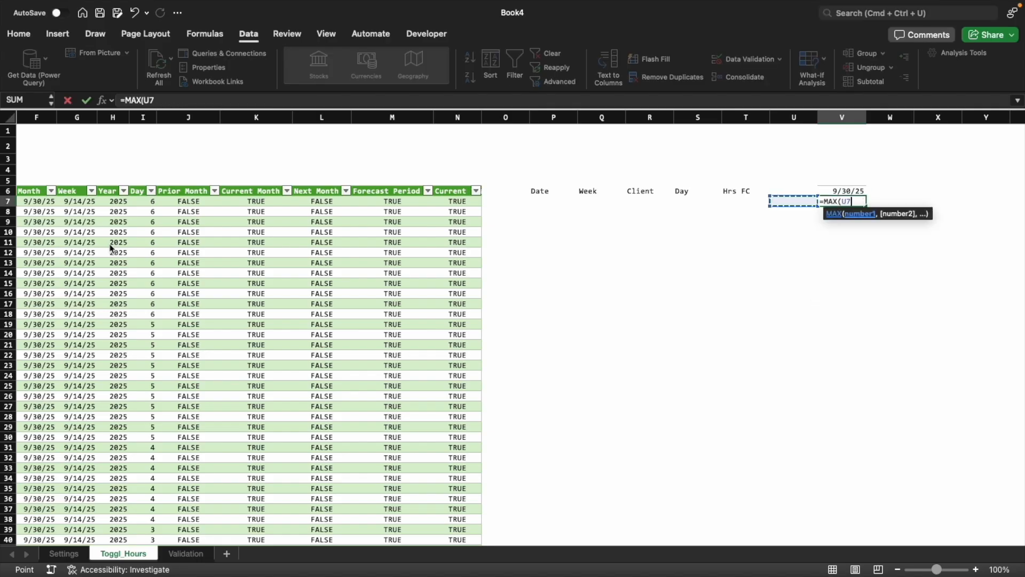
key("Left")
key("Left")
key("Left")
key("Left")
key("Left")
key("ctrl+shift+Down")
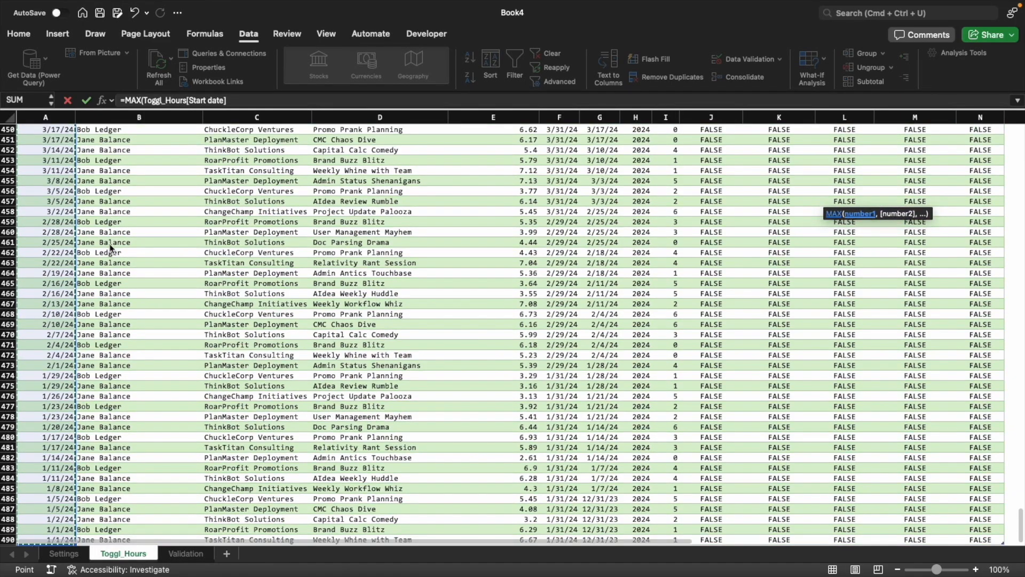
type(")")
key("Return")
Apply the date format of V6 to the latest start date in V7
key("Up")
key("Up")
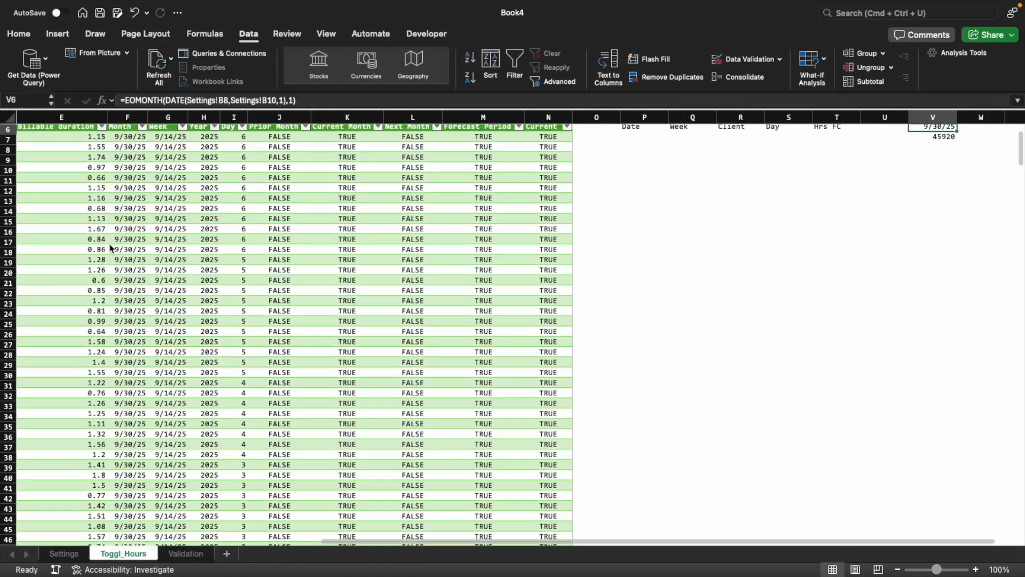
key("Up")
key("Down")
key("Down")
key("Up")
key("super+c")
key("Down")
key("ctrl+super+v")
key("t")
key("Return")
key("Escape")
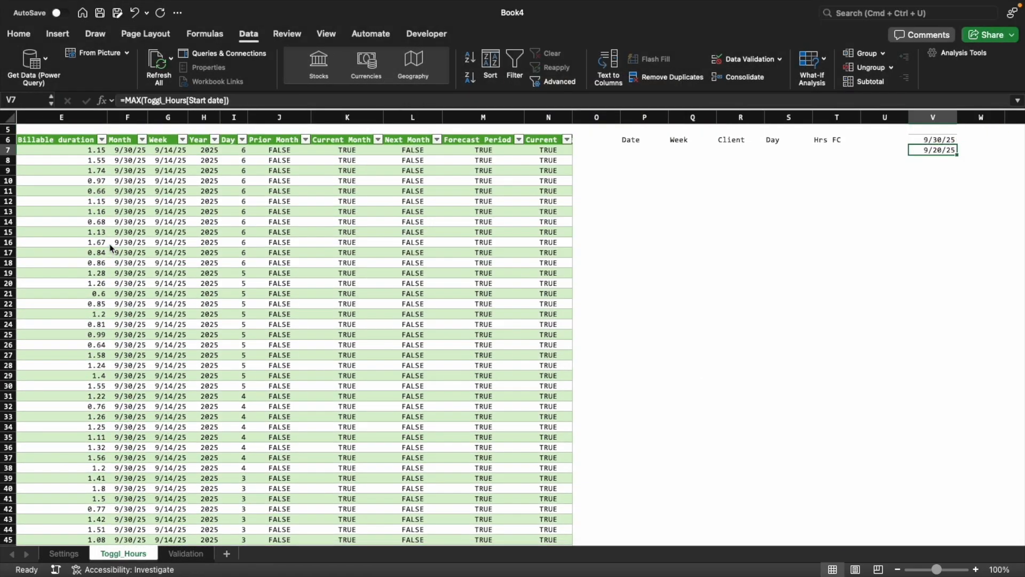
Enter =V6-V7 in V8 to calculate the days between the latest start date and the month end
key("Down")
type("=")
key("Up")
key("Up")
type("-")
key("Up")
key("Return")
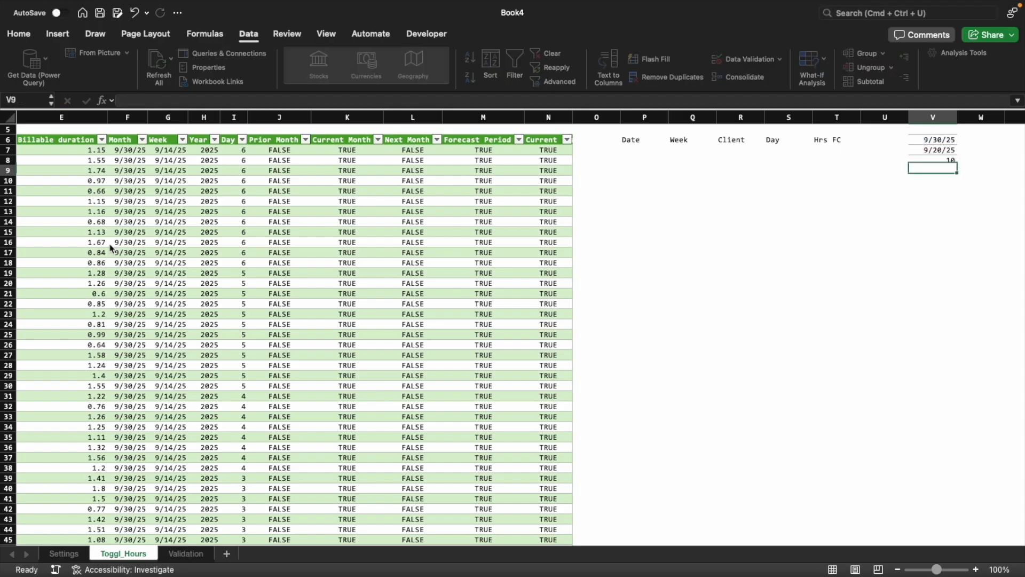
Begin a SEQUENCE formula in P7 under the Date header, with V8 as the rows and 1 as the columns
key("Up")
key("Up")
key("Up")
key("Up")
key("Up")
key("Up")
key("Up")
key("Up")
key("Left")
key("Left")
key("Left")
key("Left")
key("Left")
key("Left")
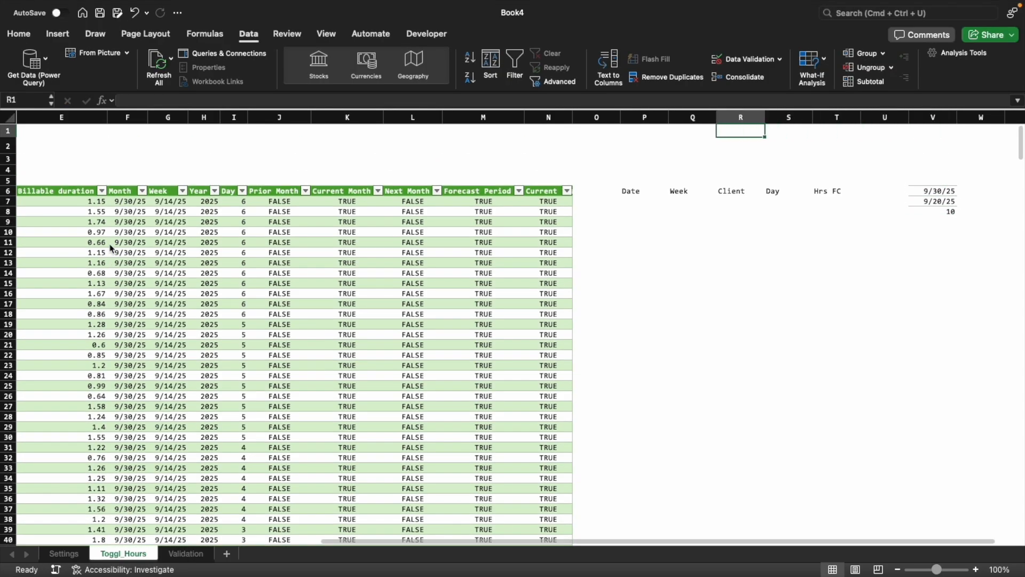
key("Down")
key("Down")
key("Down")
key("Down")
key("Down")
key("Down")
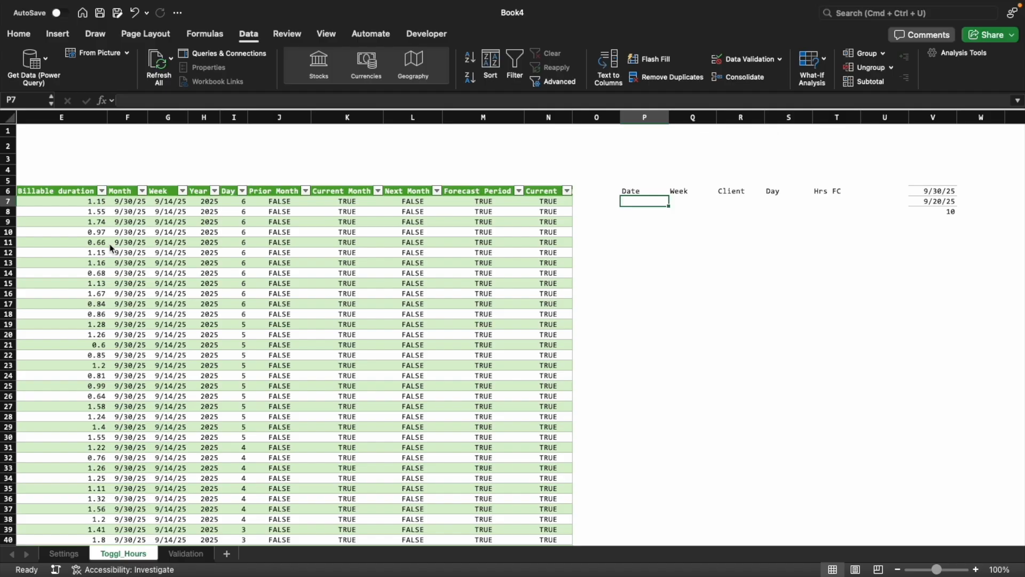
type("=seq")
key("Tab")
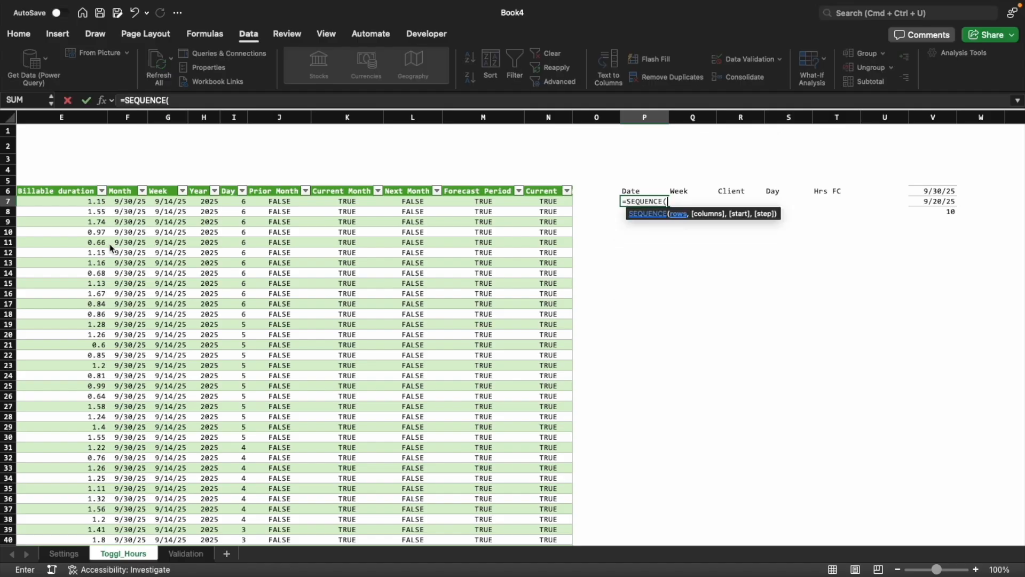
key("Right")
key("Right")
key("Right")
key("Right")
key("Right")
key("Right")
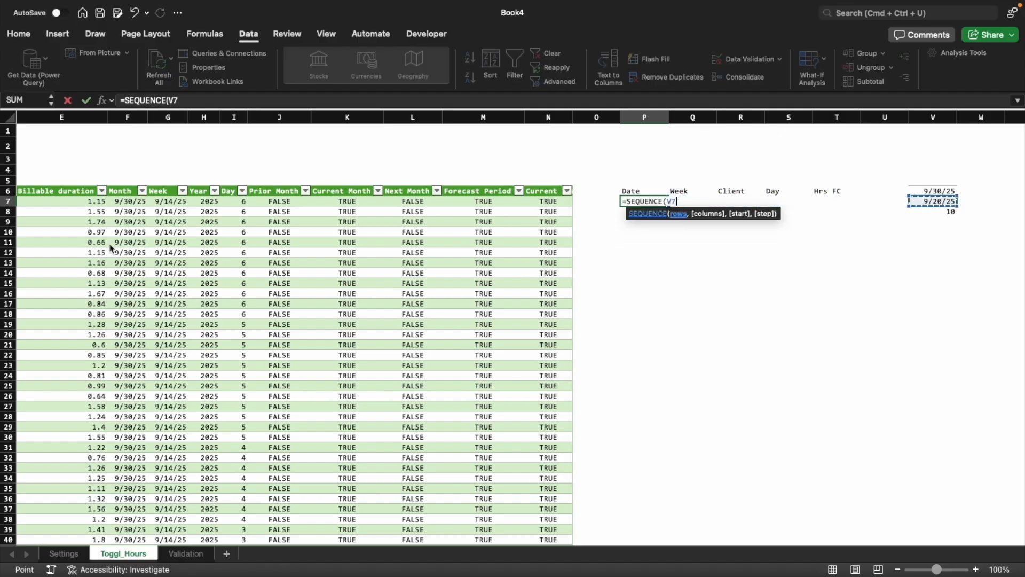
key("Down")
type(",1,")
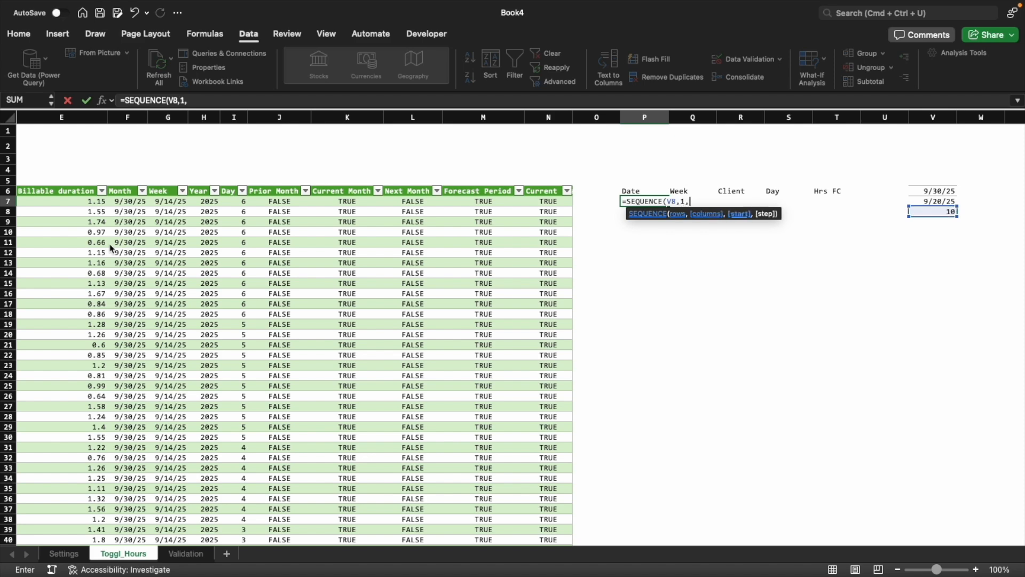
type("date")
Complete the P7 SEQUENCE formula with DATE(V7)+1 as the start and 1 as the step, and try to enter it
key("Tab")
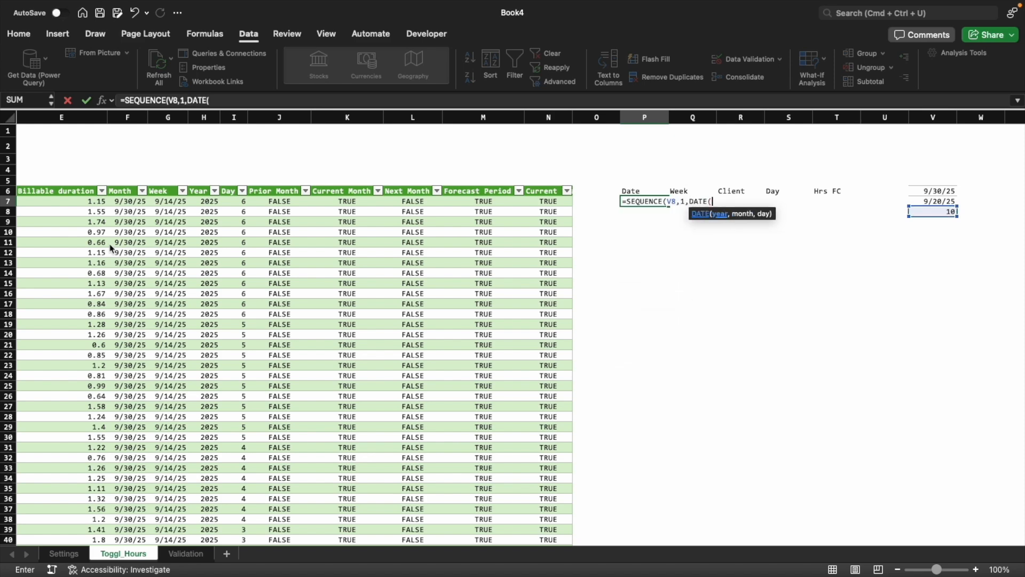
scroll(151, 252, "left", 5)
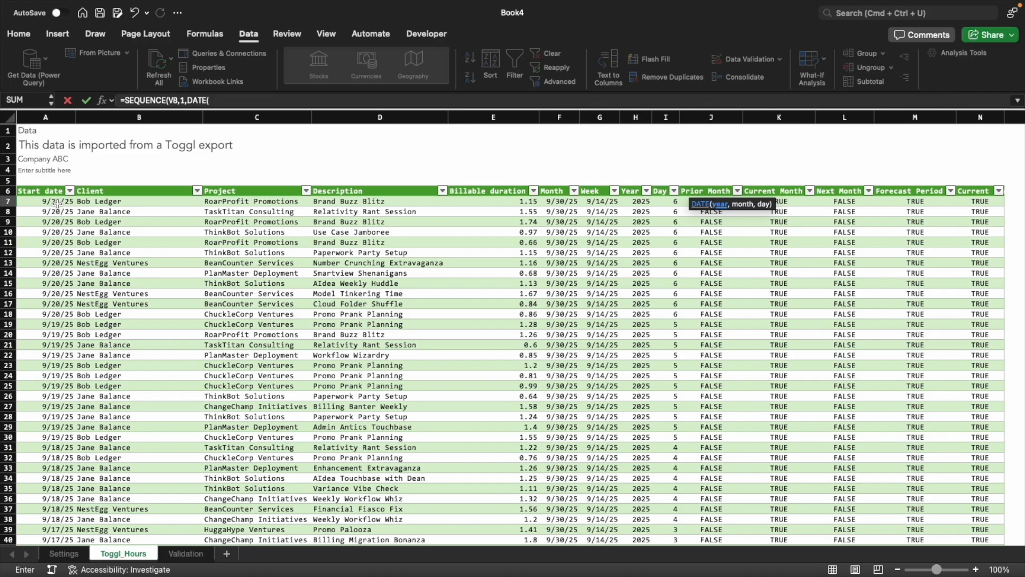
scroll(267, 251, "right", 5)
left_click(492, 201)
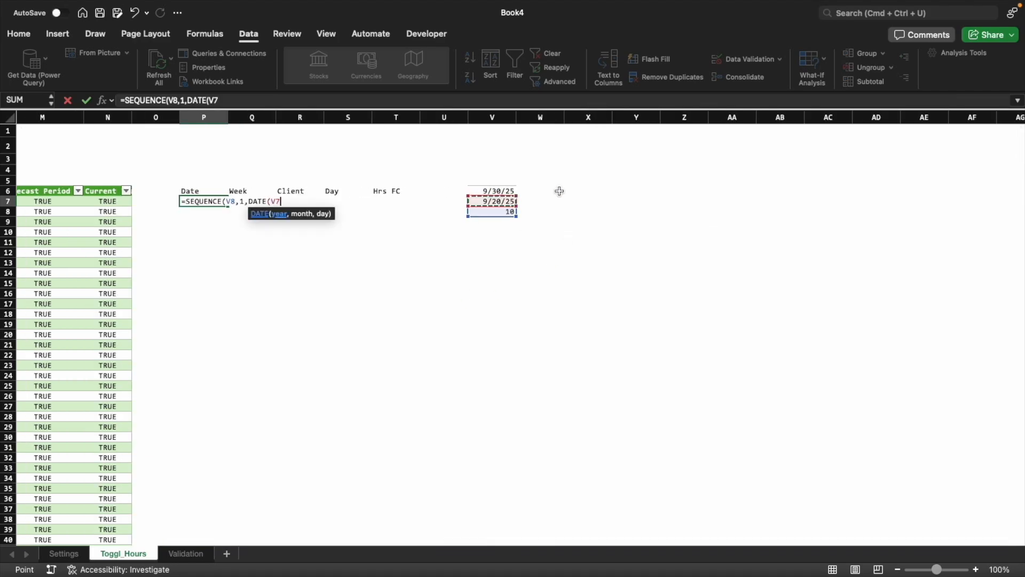
type(")+1")
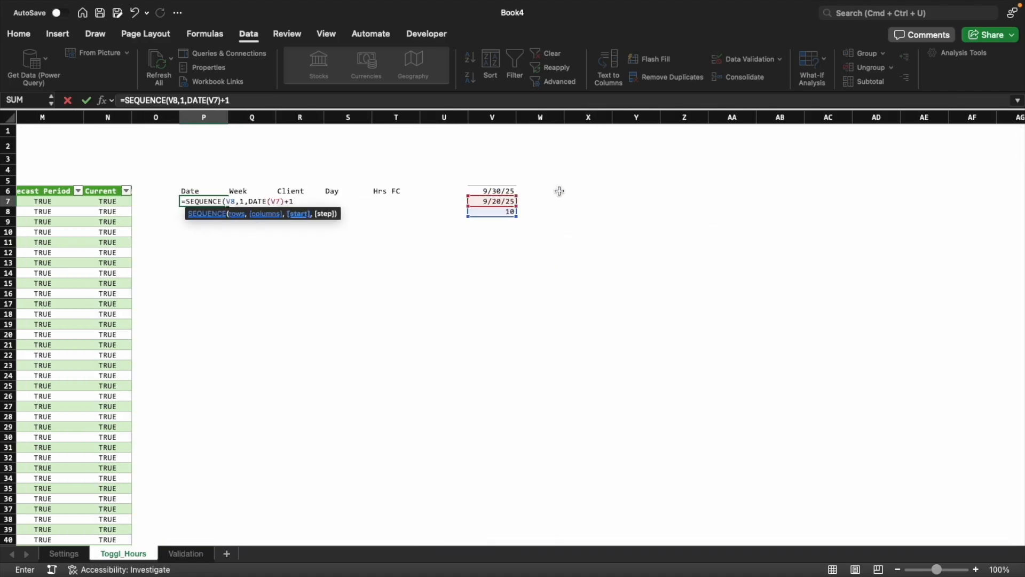
type(",1)")
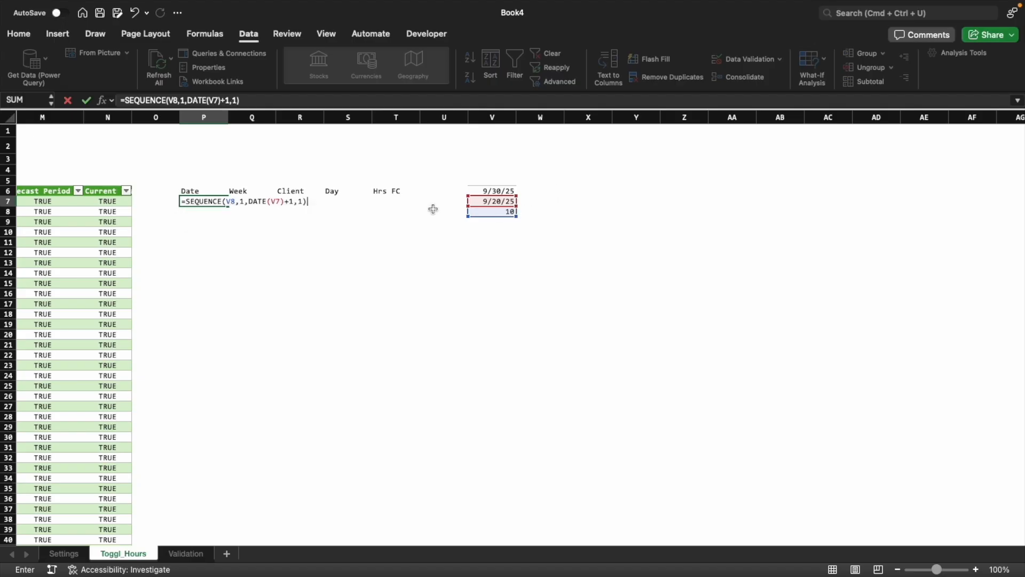
key("Return")
Remove the DATE function around V7 so the formula in P7 reads =SEQUENCE(V8,1,V7+1,1), and enter it
key("Return")
key("Right")
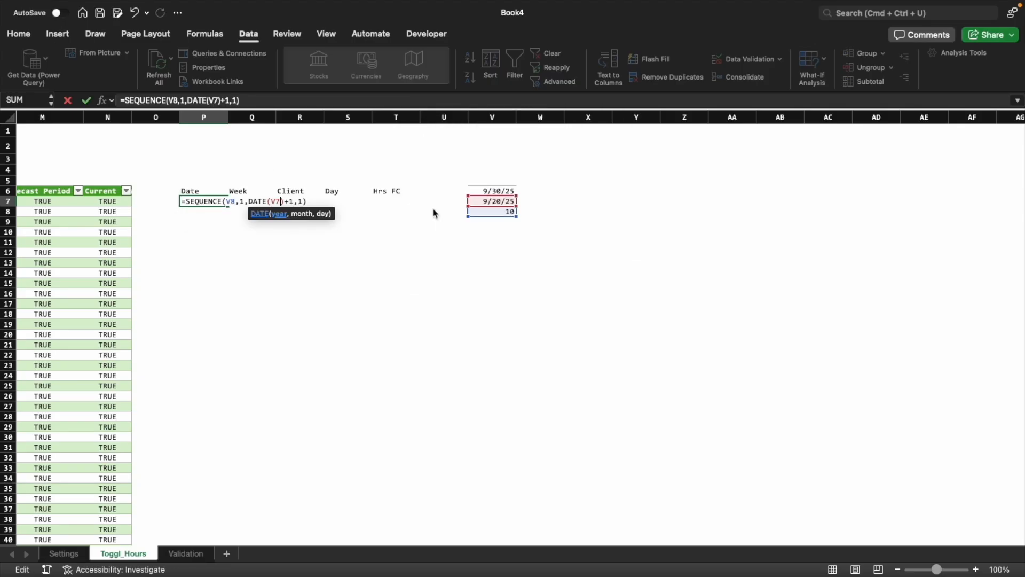
key("Delete")
key("Left")
key("Left")
key("BackSpace")
key("BackSpace")
key("BackSpace")
key("BackSpace")
key("BackSpace")
Apply the date format of V7 to the whole spilled sequence in P7:P16
key("Return")
key("Up")
key("super+Right")
key("super+c")
key("super+Left")
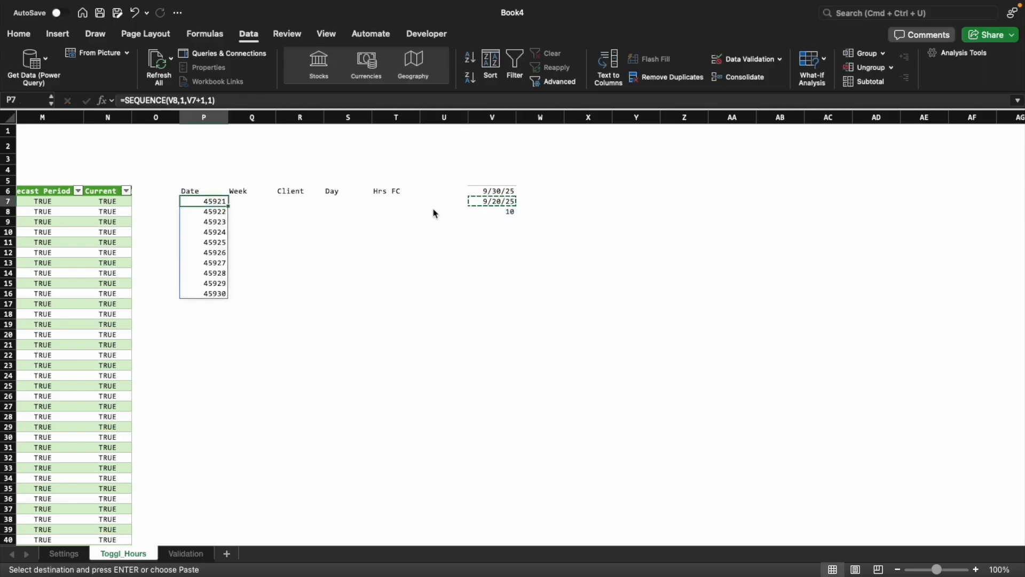
key("super+shift+Down")
key("ctrl+super+v")
key("super+t")
key("Return")
key("Escape")
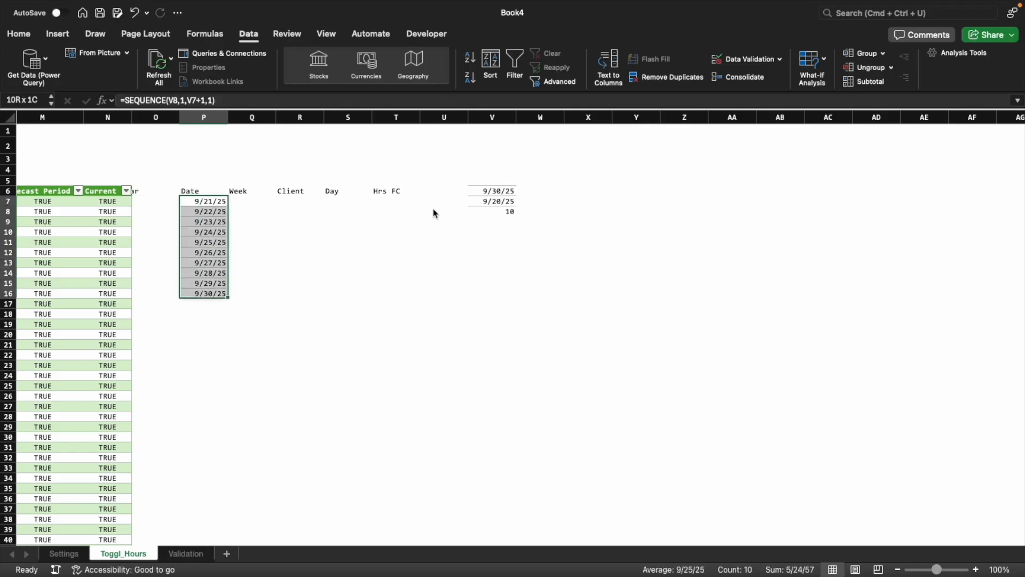
key("Left")
key("Left")
key("Left")
key("Left")
key("Left")
key("Left")
key("Left")
key("Left")
key("Left")
key("Left")
key("Left")
key("Left")
key("Left")
key("Left")
key("super+Right")
key("super+Right")
key("super+Right")
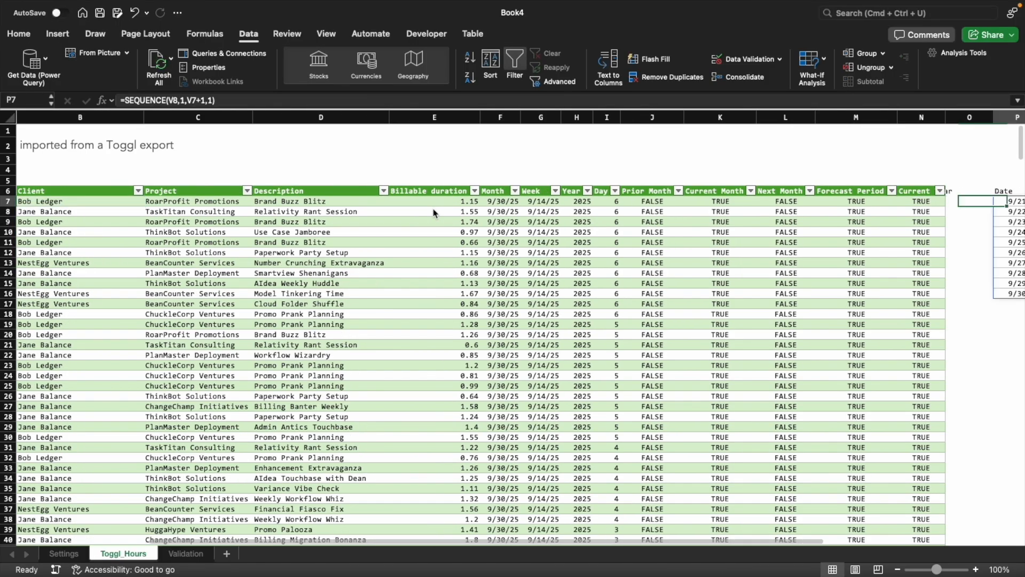
key("Left")
key("Left")
key("Left")
key("Left")
key("Left")
key("Left")
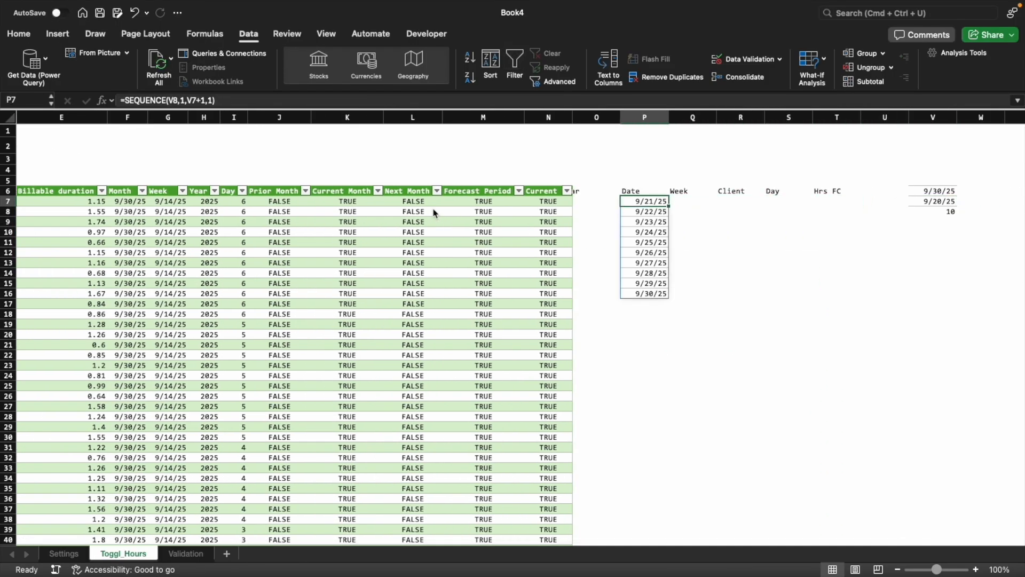
key("super+shift+Down")
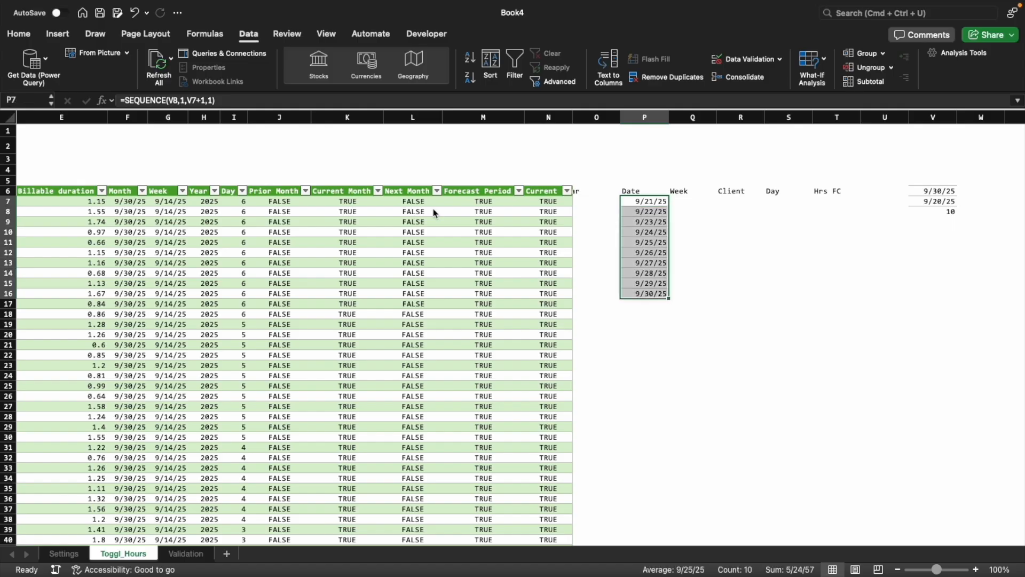
key("Up")
key("Down")
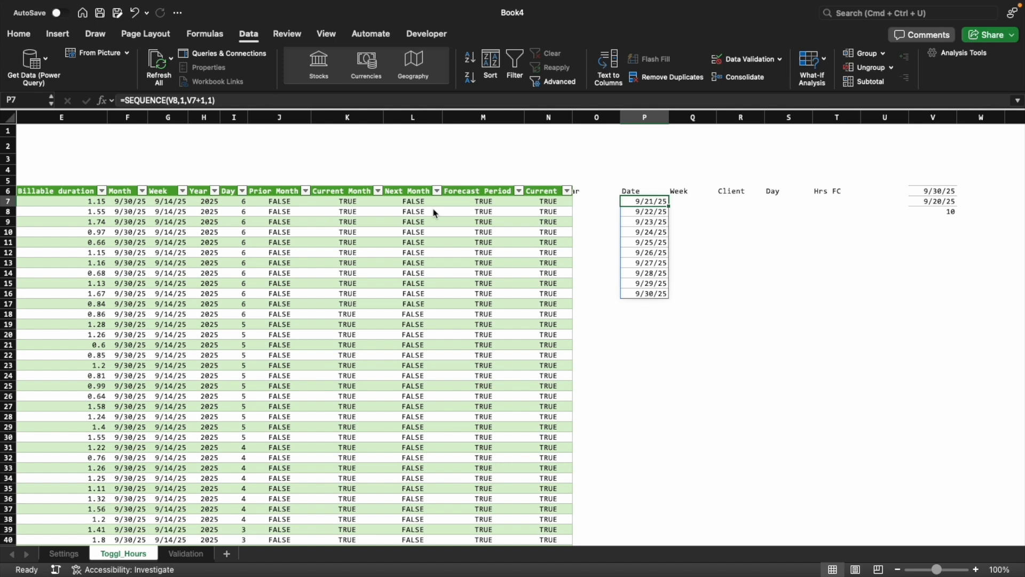
key("Right")
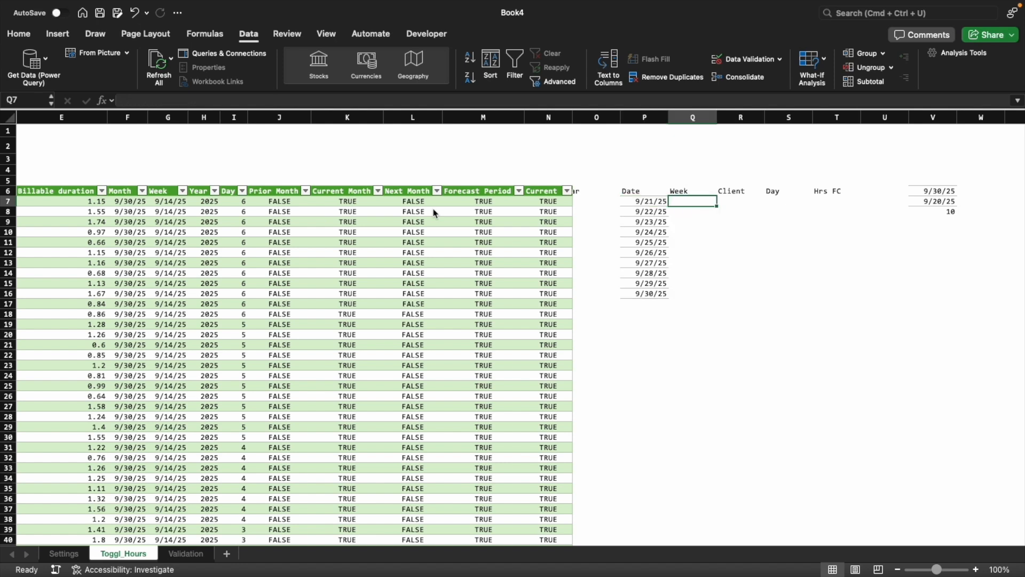
key("Left")
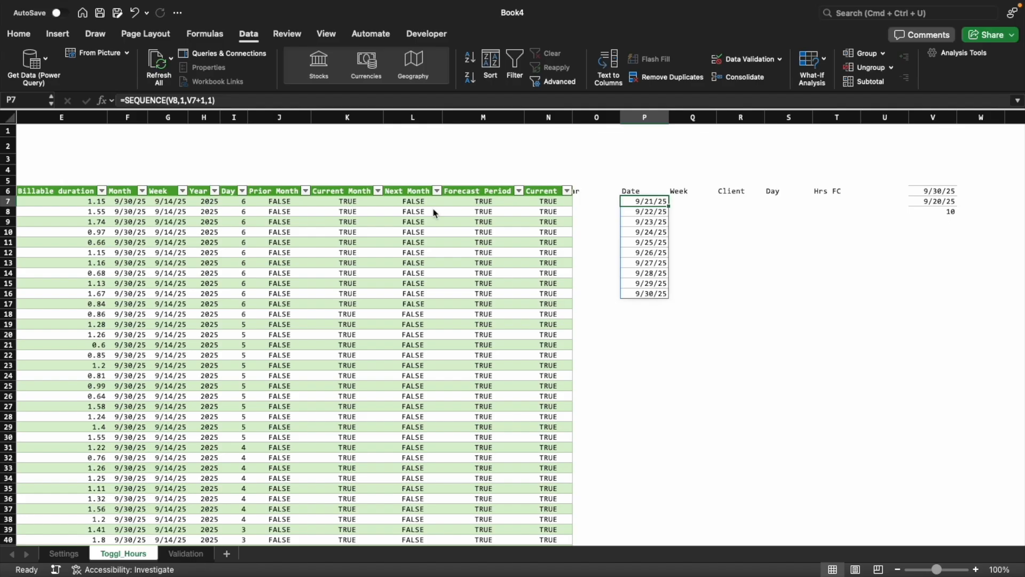
Make the Settings references in the V6 EOMONTH formula absolute, as Settings!$B$8 and Settings!$B$10
key("Right")
key("Right")
key("Right")
key("Right")
key("Right")
key("Right")
key("Up")
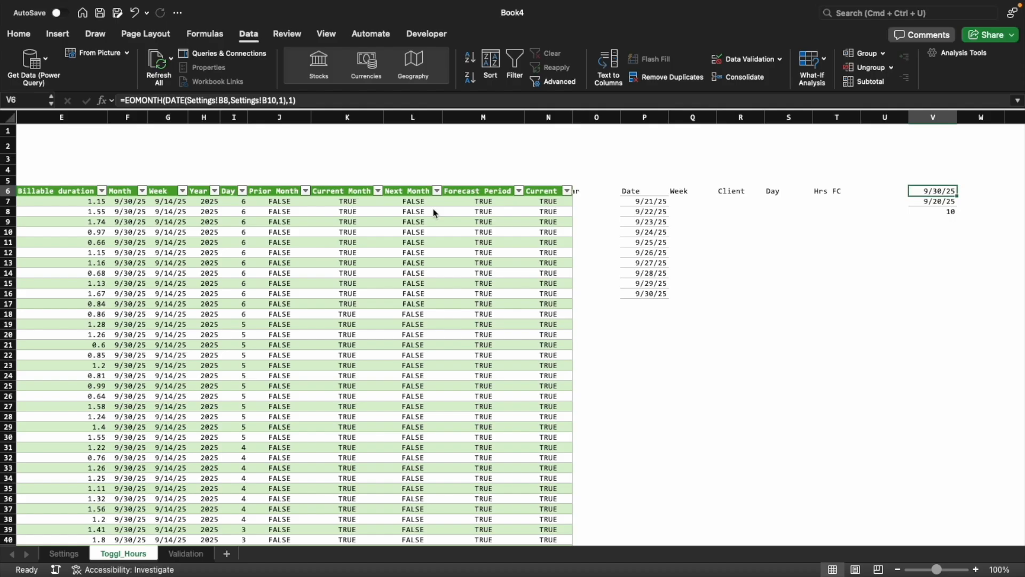
key("F2")
key("Escape")
key("Up")
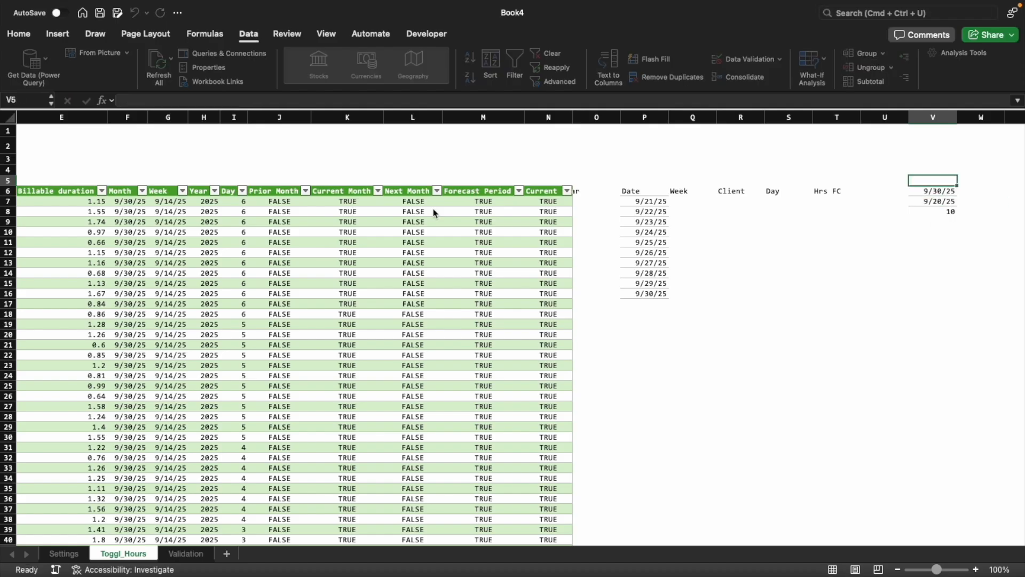
key("Down")
key("F2")
key("Left")
key("Left")
key("Left")
key("Left")
key("Left")
key("Left")
key("Left")
key("F4")
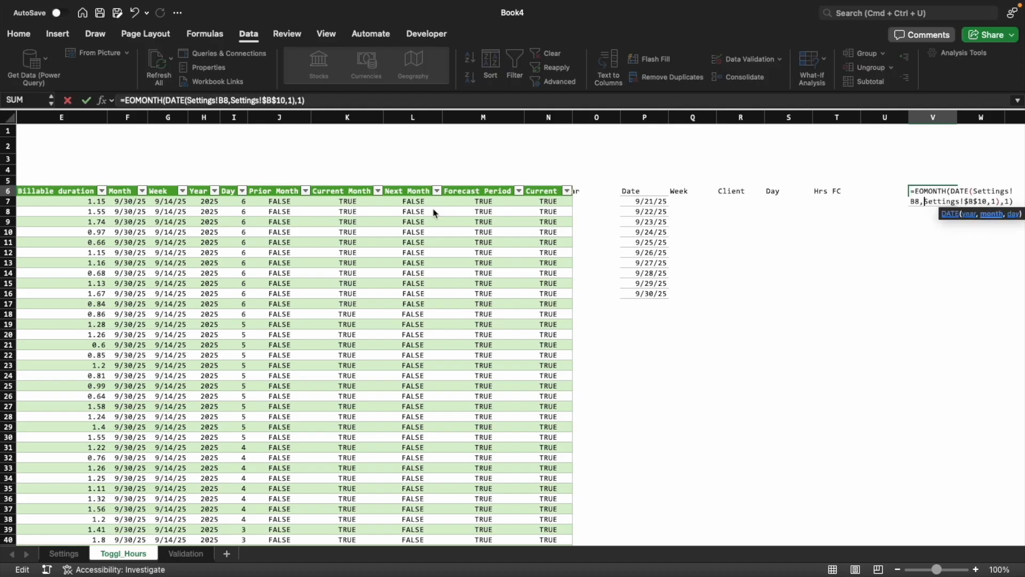
key("Left")
key("F4")
key("Return")
Copy the EOMONTH(DATE(Settings!$B$8,Settings!$B$10,1),1) expression from the V6 formula, without its equals sign
key("F2")
key("Escape")
key("Up")
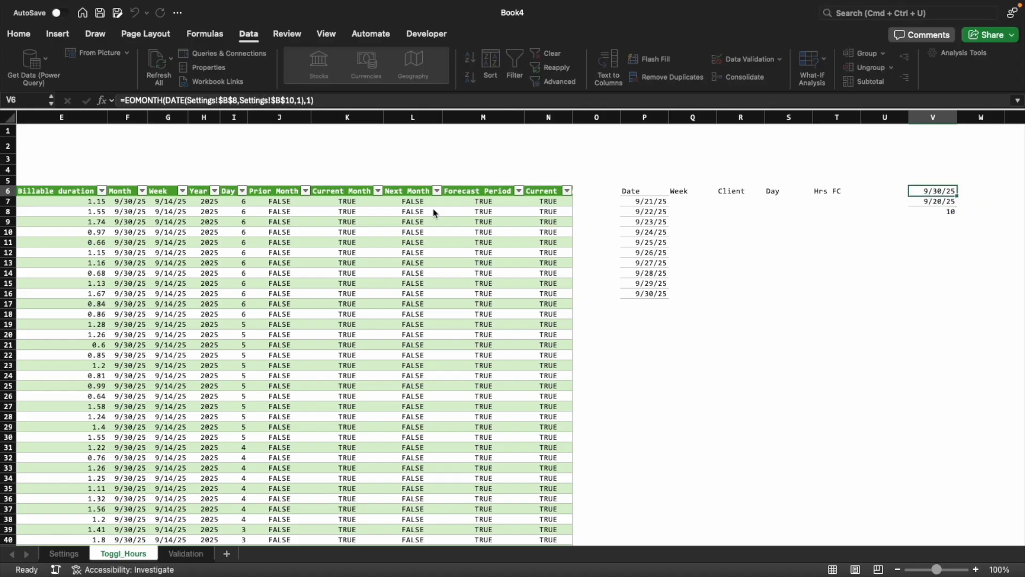
key("F2")
key("Escape")
key("Left")
key("Left")
key("Left")
key("Left")
key("Left")
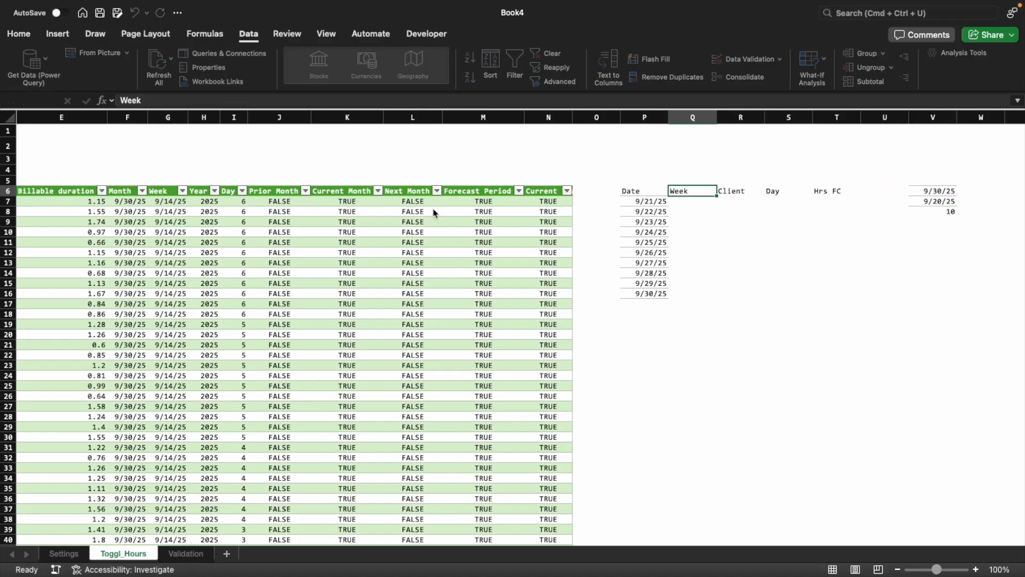
key("Left")
key("Down")
key("F2")
key("Left")
key("Left")
key("Left")
key("Left")
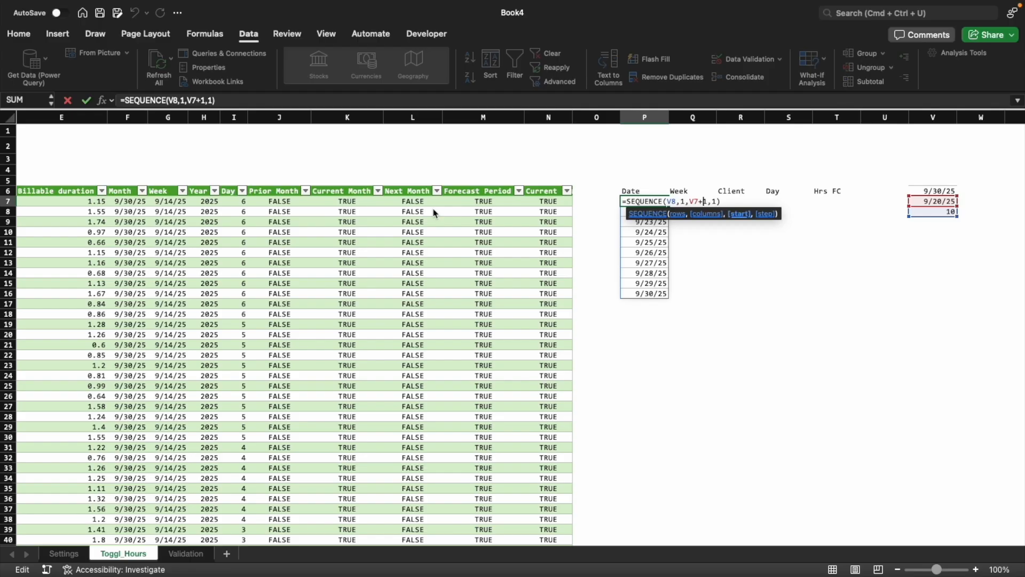
key("Escape")
Replace the V6 reference in the V8 formula with the copied EOMONTH expression
key("Right")
key("Right")
key("Right")
key("Right")
key("Right")
key("Right")
key("Right")
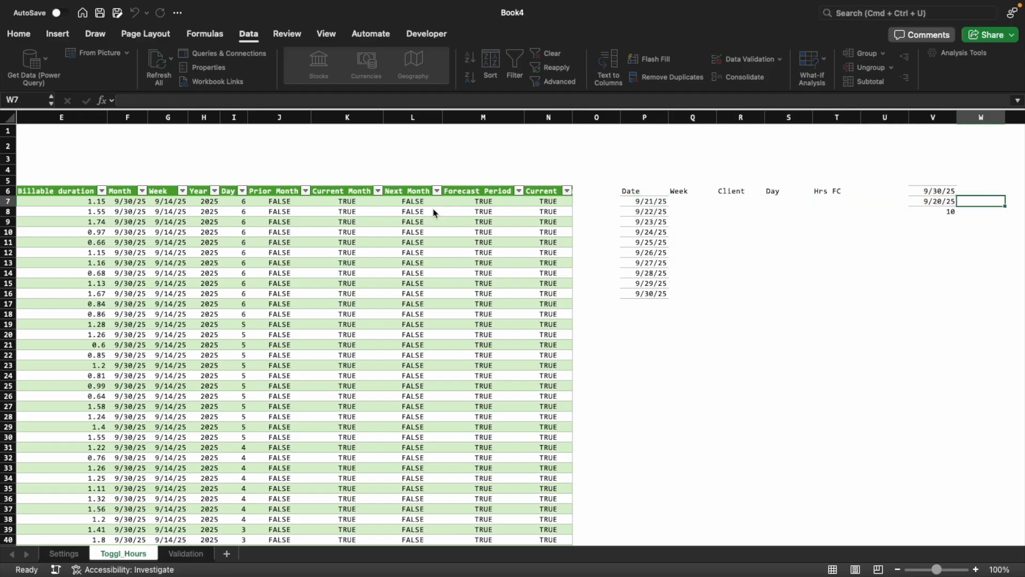
key("Left")
key("Down")
key("F2")
key("Left")
key("Left")
key("Left")
key("BackSpace")
key("Escape")
Copy the MAX(Toggl_Hours[Start date]) expression from the V7 formula, without its equals sign
key("Up")
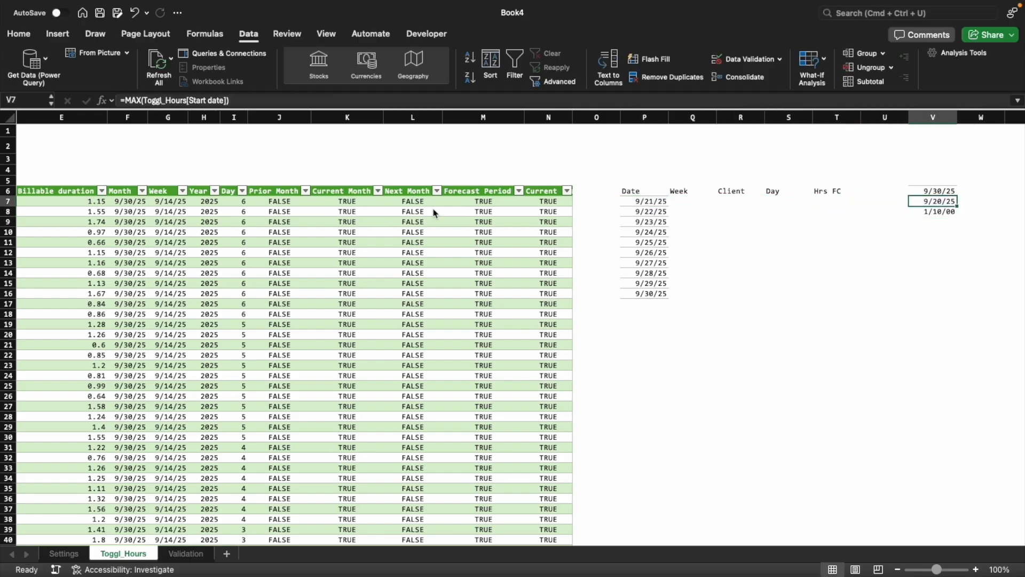
key("F2")
key("shift+Home")
key("Escape")
Replace the V7 reference in the P7 SEQUENCE formula's start argument with MAX(Toggl_Hours[Start date])
key("Left")
key("Left")
key("Left")
key("Left")
key("Left")
key("Left")
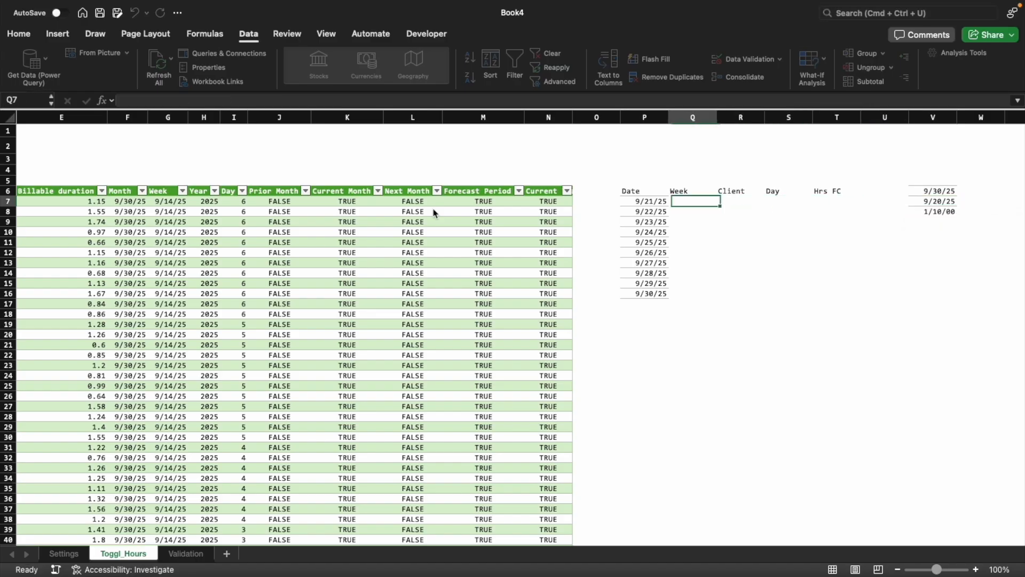
key("F2")
key("Left")
key("Left")
key("Left")
key("Left")
key("Left")
key("Left")
key("Left")
key("Left")
key("Left")
key("Left")
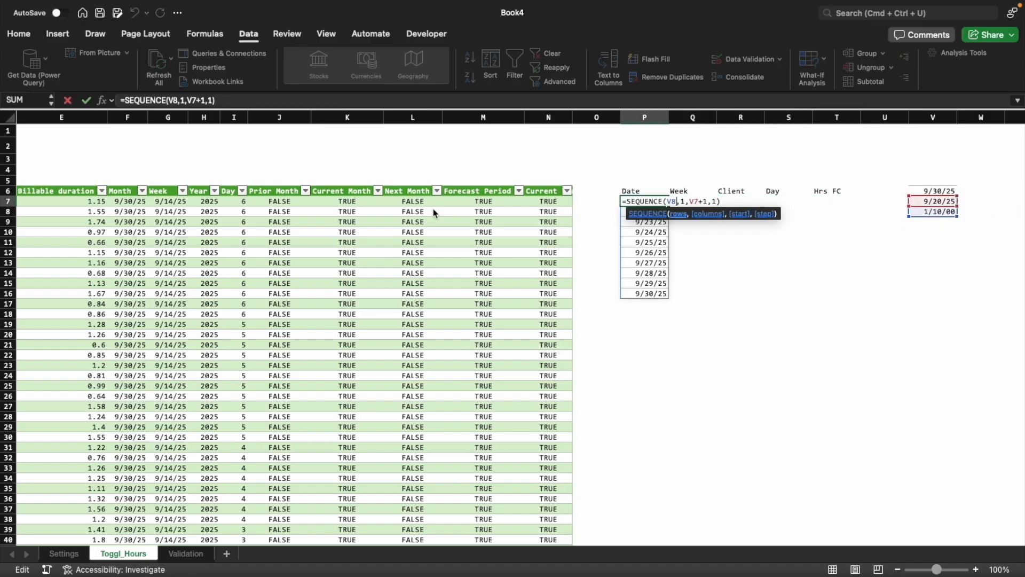
key("Right")
key("Right")
key("Right")
key("Right")
key("Right")
key("BackSpace")
key("BackSpace")
key("super+v")
key("Return")
Replace the V7 reference in the V8 formula with MAX(Toggl_Hours[Start date])
key("Right")
key("Right")
key("Right")
key("Right")
key("Right")
key("Right")
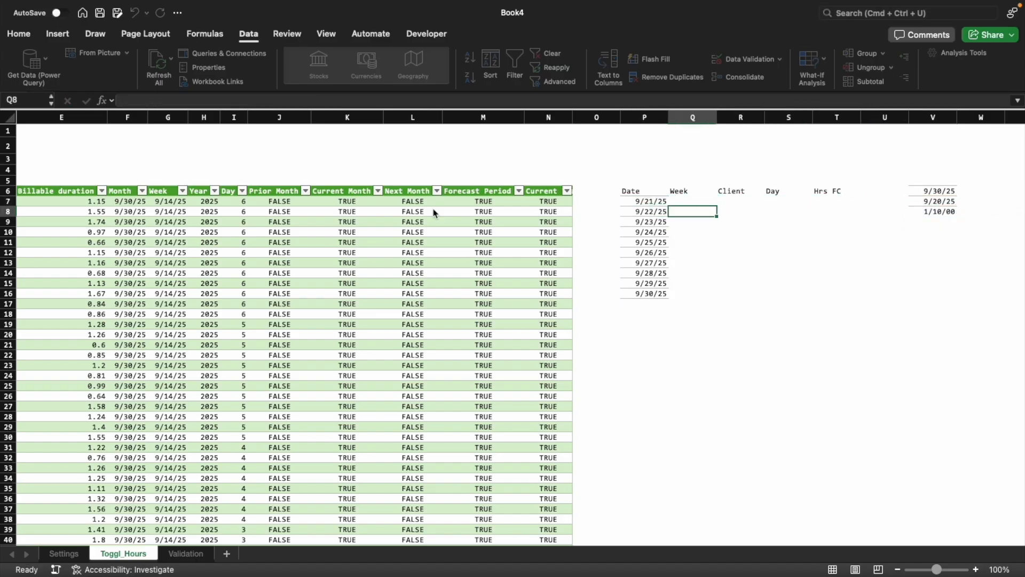
key("F2")
key("BackSpace")
key("BackSpace")
type("MAX(Toggl_hours[Start date])")
key("Return")
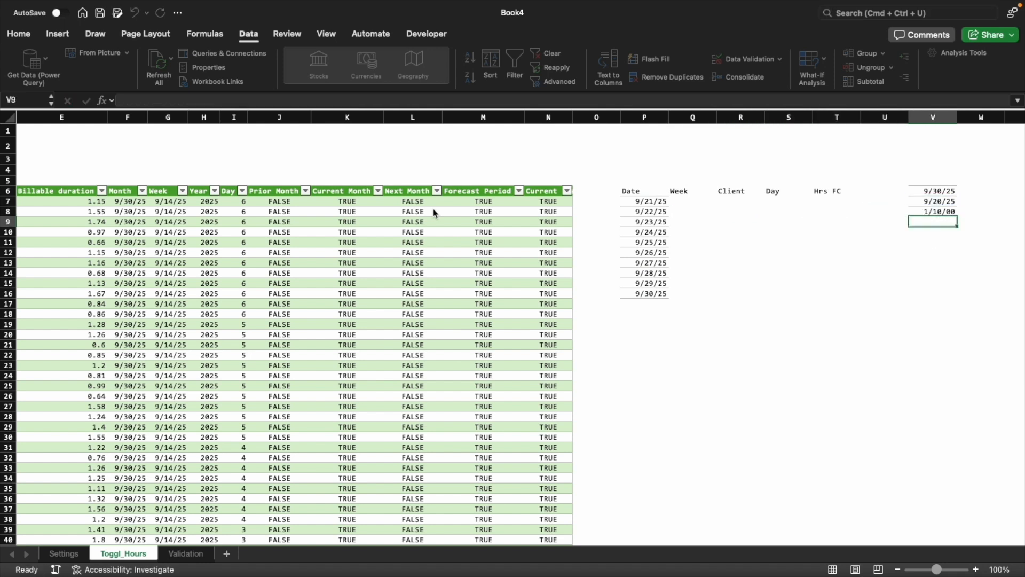
Copy the full EOMONTH minus MAX expression from the V8 formula, without its equals sign
key("Up")
key("F2")
key("shift+Up")
key("shift+Up")
key("shift+Up")
key("shift+Up")
key("shift+Right")
key("Return")
Replace the V8 reference in the P7 SEQUENCE formula's rows argument with the copied EOMONTH minus MAX expression
key("Left")
key("Left")
key("Left")
key("Left")
key("Left")
key("Left")
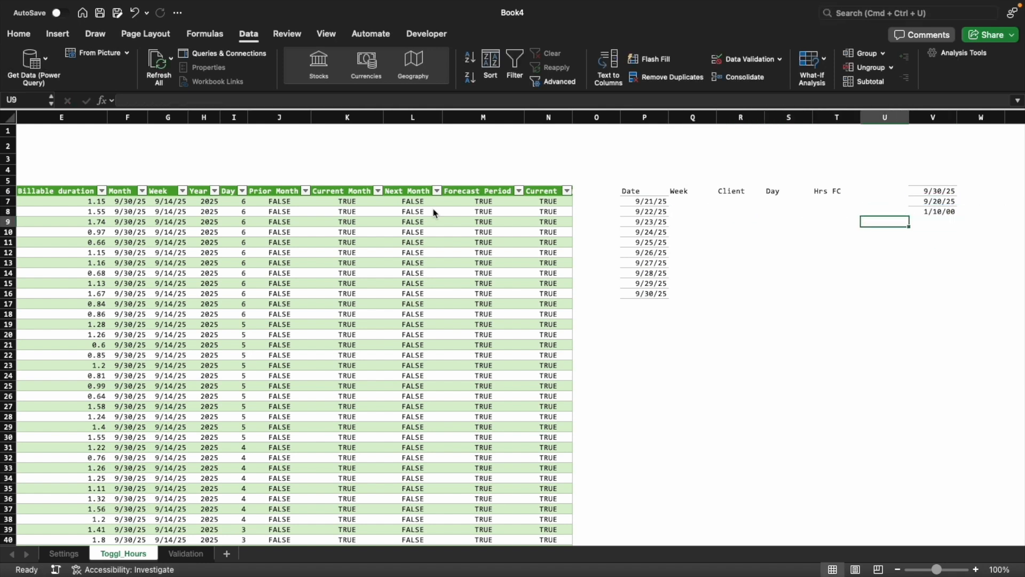
key("Up")
key("Up")
key("F2")
key("Left")
key("Left")
key("Left")
key("Left")
key("Left")
key("Left")
key("Left")
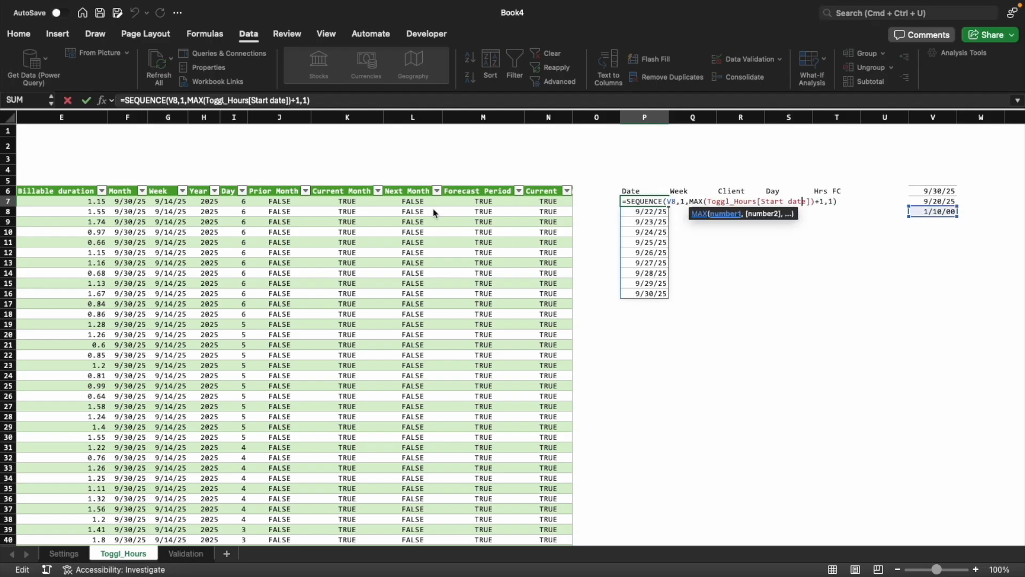
key("Left")
key("Left")
key("Left")
key("Left")
key("Left")
key("Left")
key("Left")
key("Left")
key("Left")
key("Left")
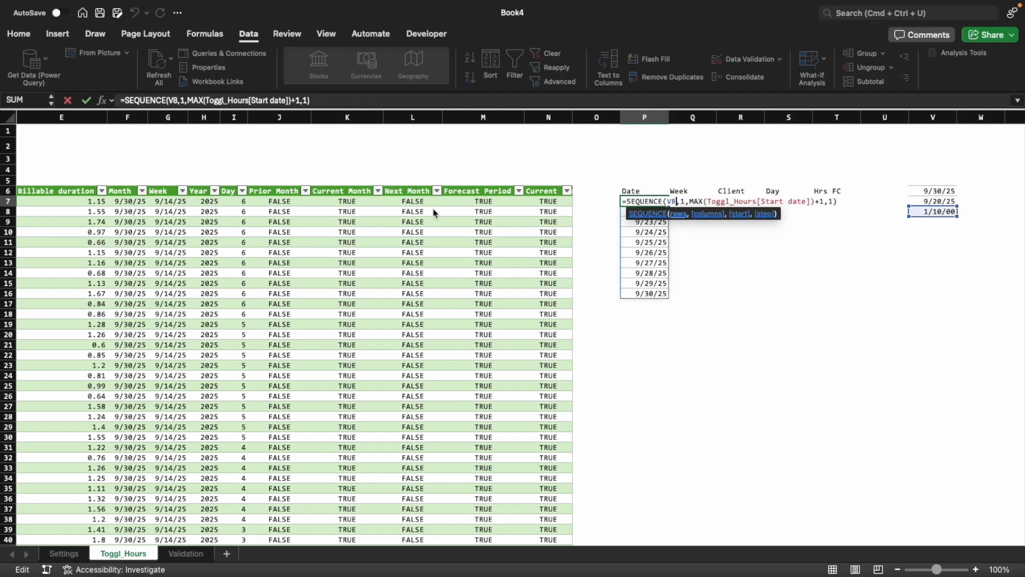
key("BackSpace")
key("BackSpace")
type("EOMONTH(DATE(Settings!$B$8,Settings!$B$10,1),1)-MAX(Toggl_Hours[Start date])")
key("Return")
Delete helper column V, which holds the month end, last date and day count calculations
key("Up")
key("Right")
key("Right")
key("Right")
key("Right")
key("Right")
key("Right")
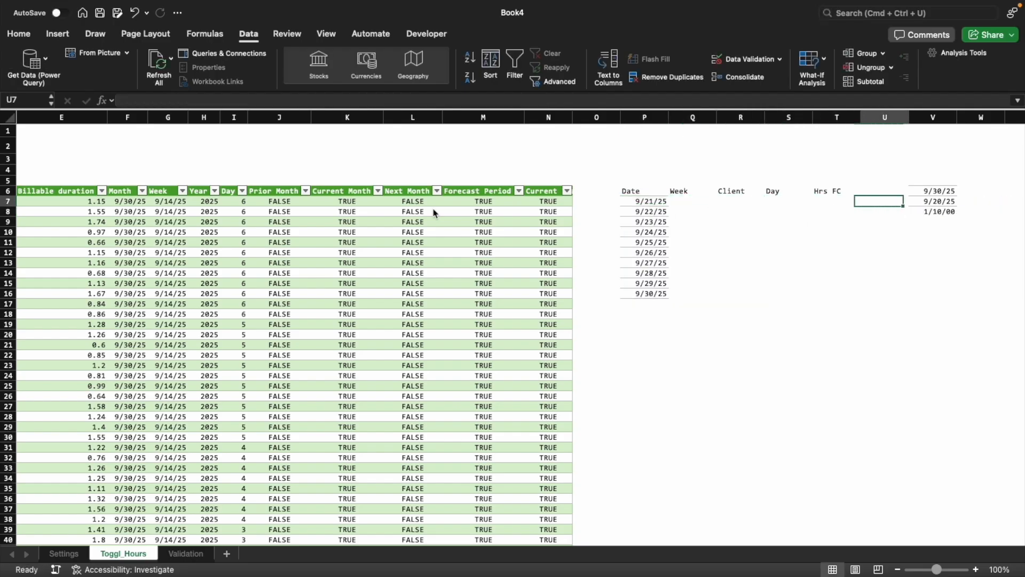
key("ctrl+space")
key("ctrl+minus")
key("Left")
key("Left")
key("Left")
key("Left")
key("Left")
key("Left")
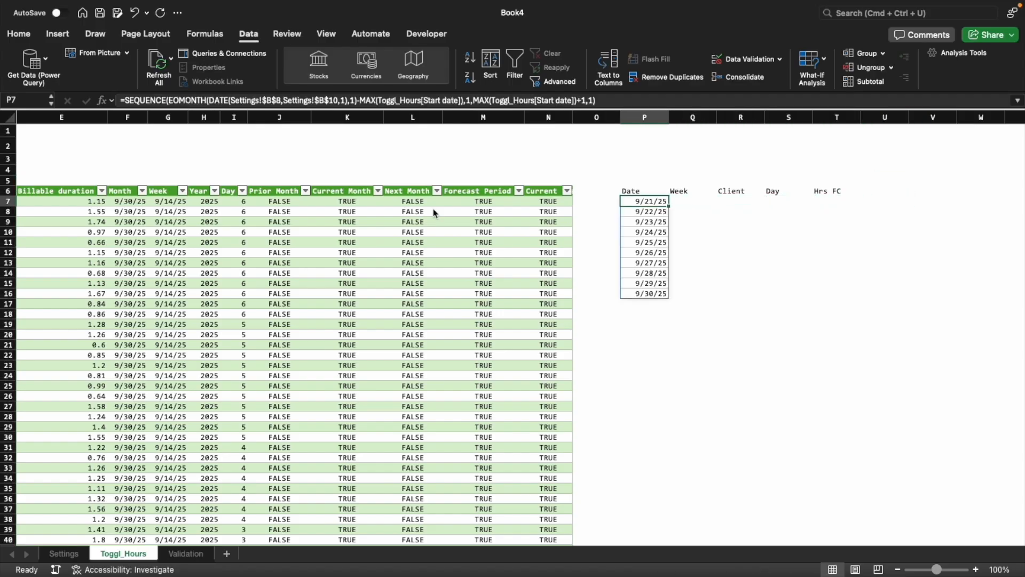
key("F2")
key("Up")
key("Up")
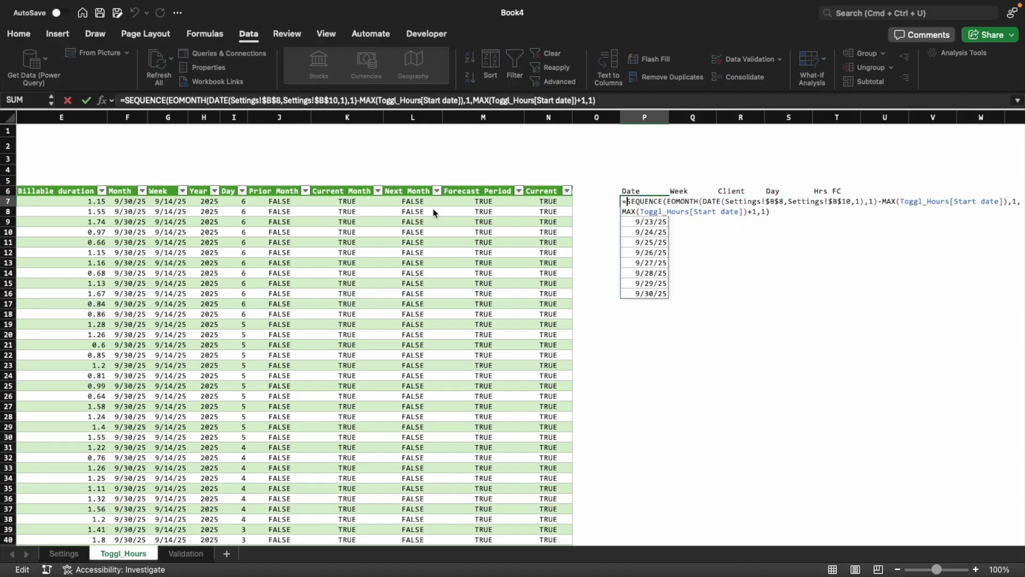
key("Escape")
key("Up")
key("Up")
key("Down")
key("Down")
key("F2")
key("Up")
key("Up")
key("Escape")
key("F2")
Insert LET( after the equals sign in the P7 formula, with line breaks separating it from SEQUENCE
key("Up")
key("Up")
key("Escape")
key("Up")
key("Down")
key("F2")
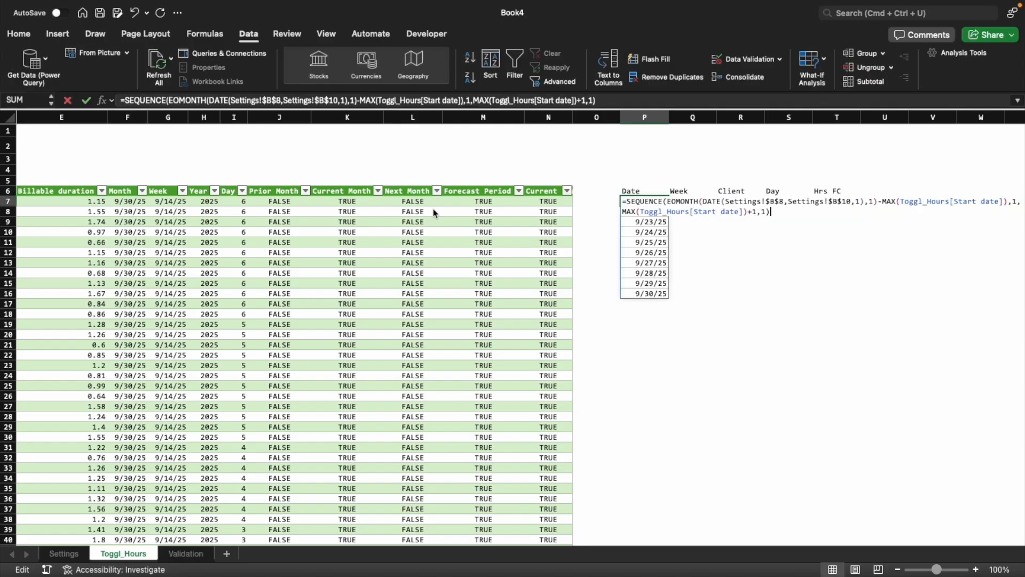
key("Up")
key("Up")
key("Right")
key("alt+Return")
key("alt+Return")
key("Up")
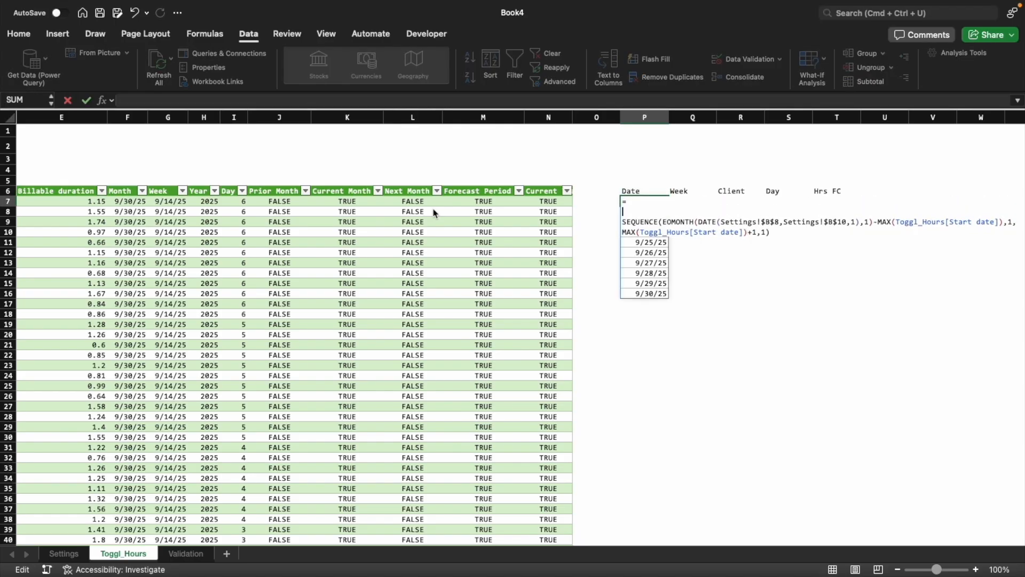
type("LET(")
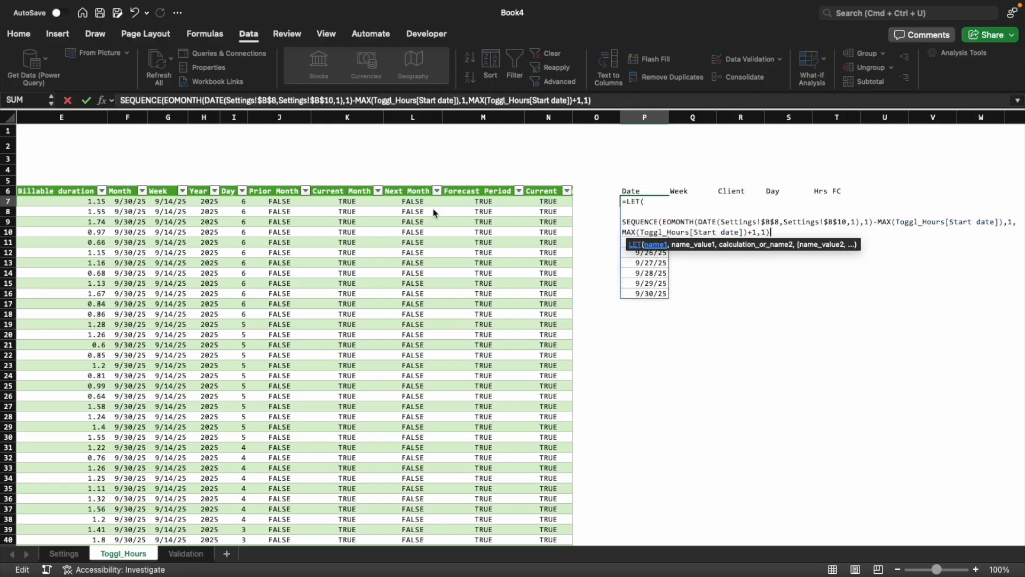
Add line breaks after the SEQUENCE expression and close the LET function with a parenthesis on its own line
key("alt+Return")
key("alt+Return")
key("alt+Return")
type(")")
key("Up")
key("Up")
key("Up")
key("Up")
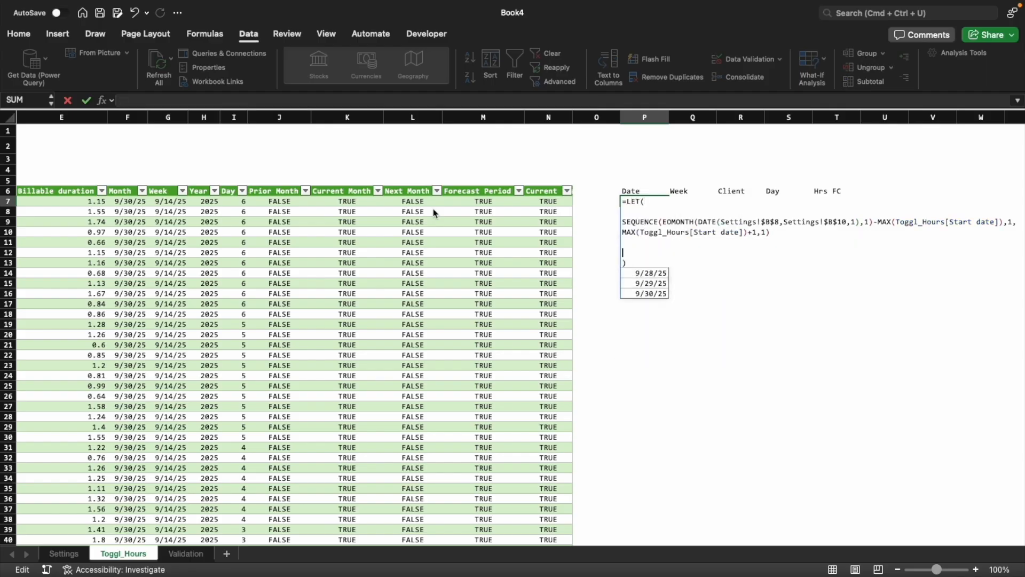
Name the SEQUENCE expression date inside the LET function and try to enter the formula
type("date,")
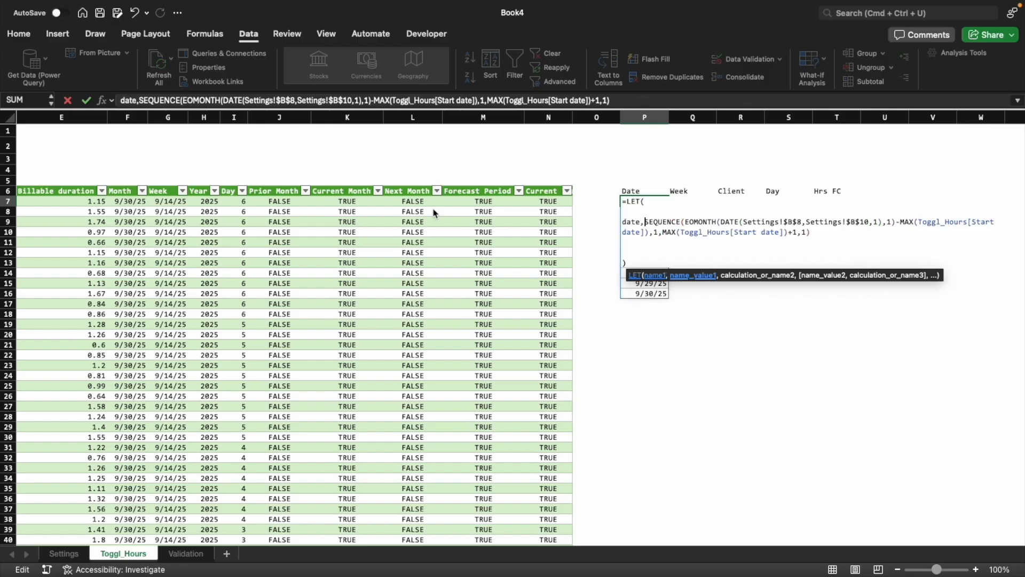
key("Down")
key("Return")
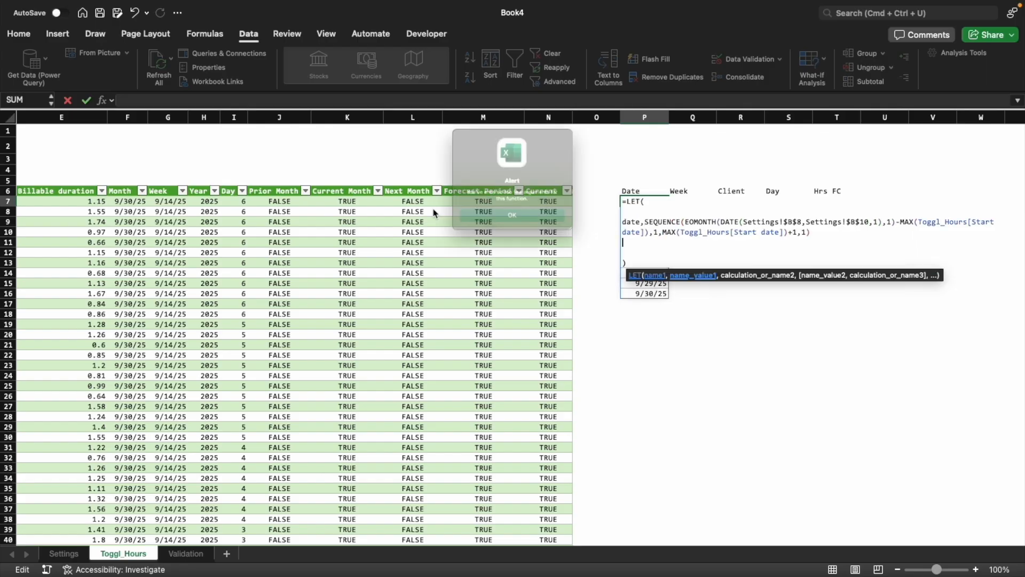
key("Return")
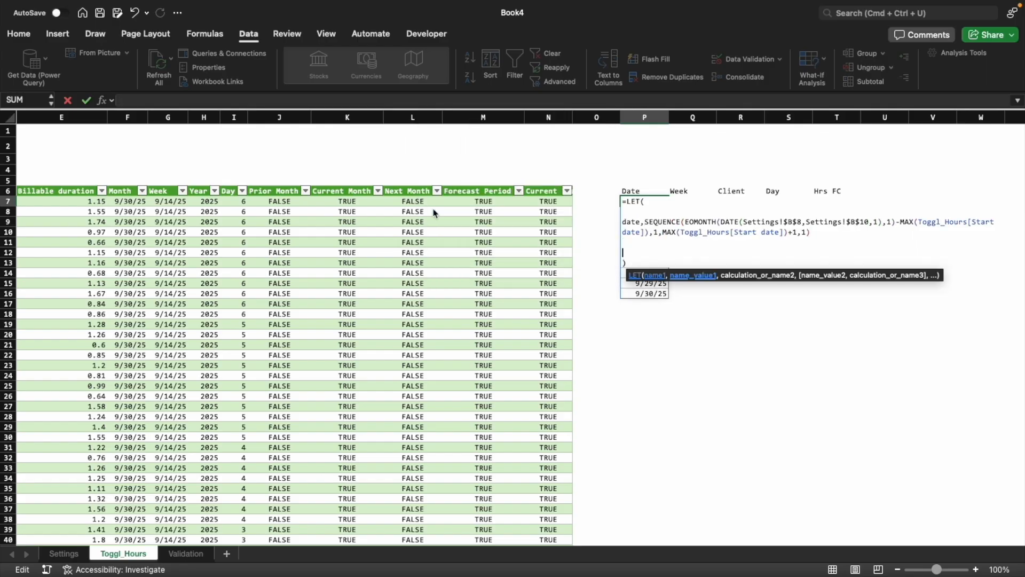
Return date as the LET result, add the comma after the SEQUENCE expression, and enter the P7 formula
type("date")
key("Left")
key("Left")
key("Left")
key("Left")
key("Left")
key("Left")
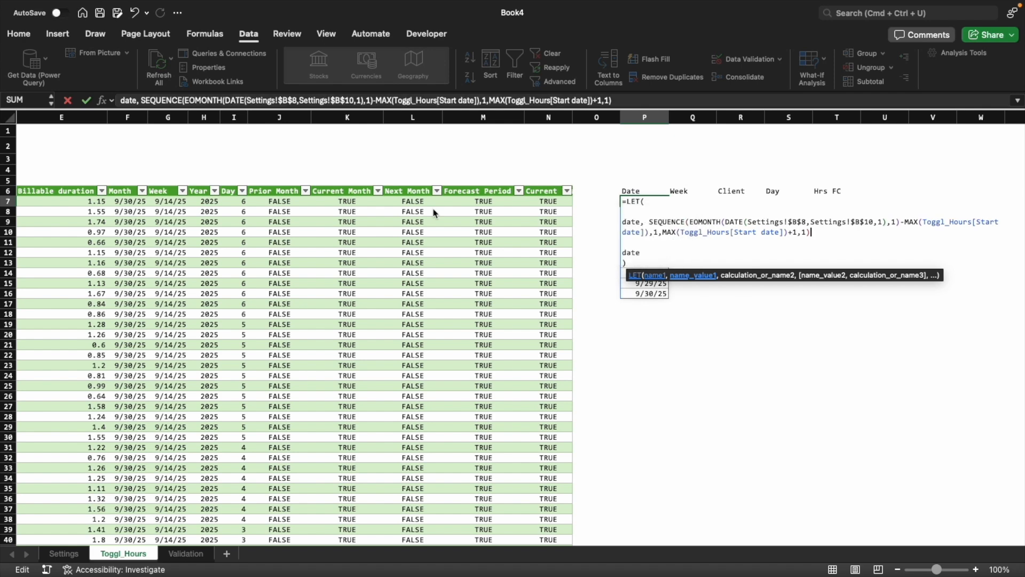
type(",")
key("Return")
key("Up")
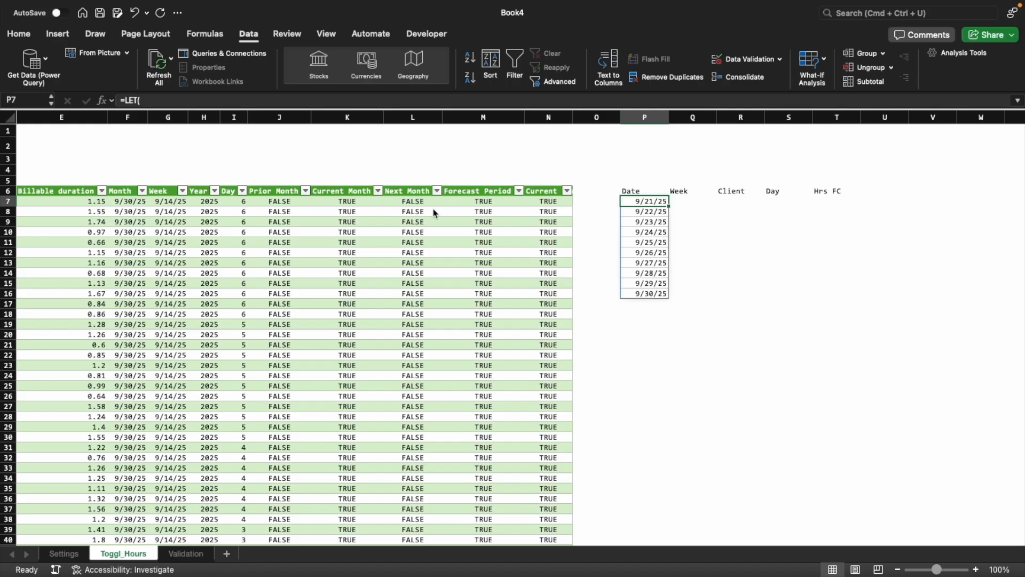
key("F2")
key("Up")
key("Up")
key("shift+Return")
key("Down")
Add the variable name client on its own line after the date definition in the P7 LET formula
key("F2")
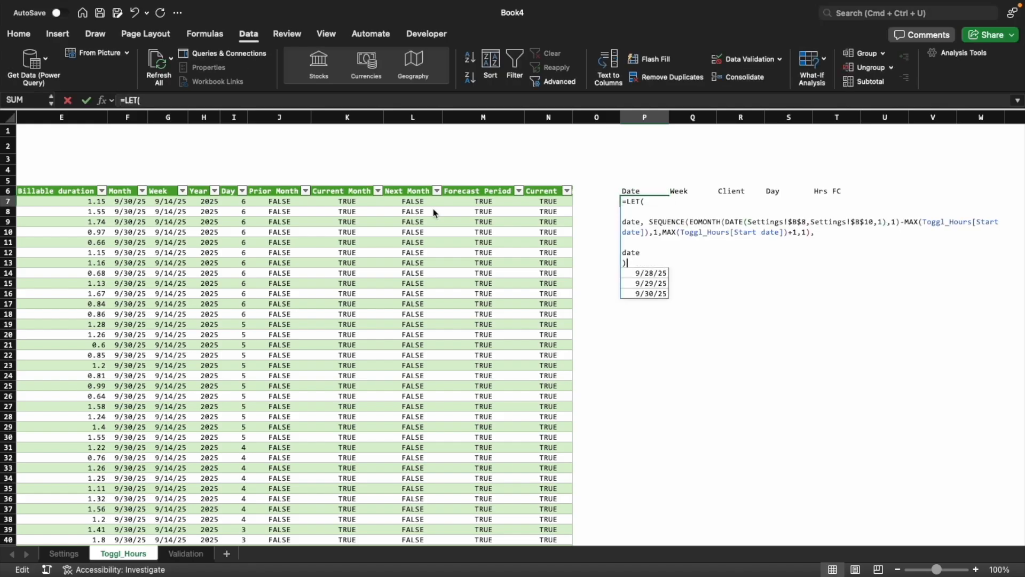
key("Up")
key("Up")
key("alt+Return")
key("alt+Return")
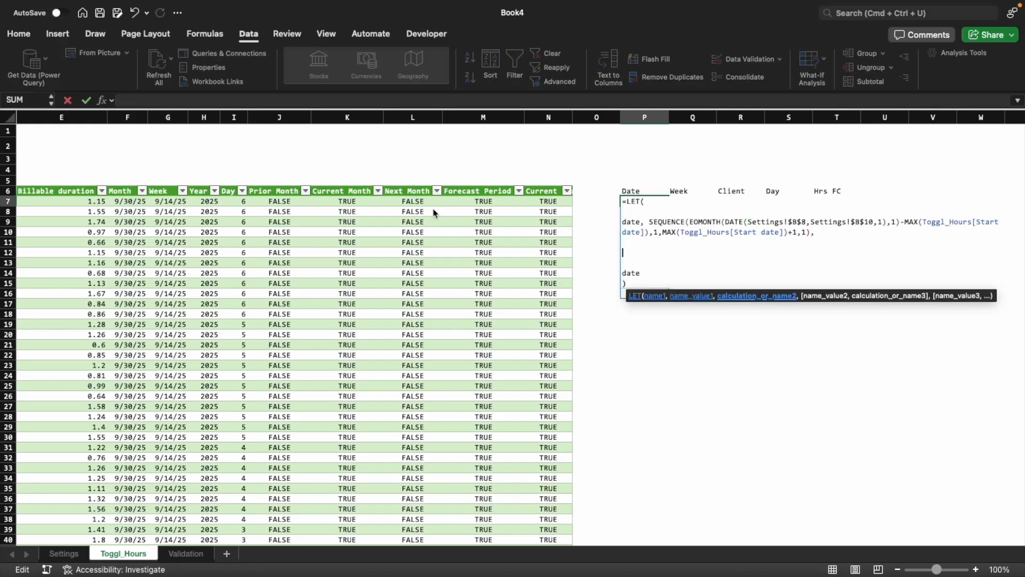
type("client, ")
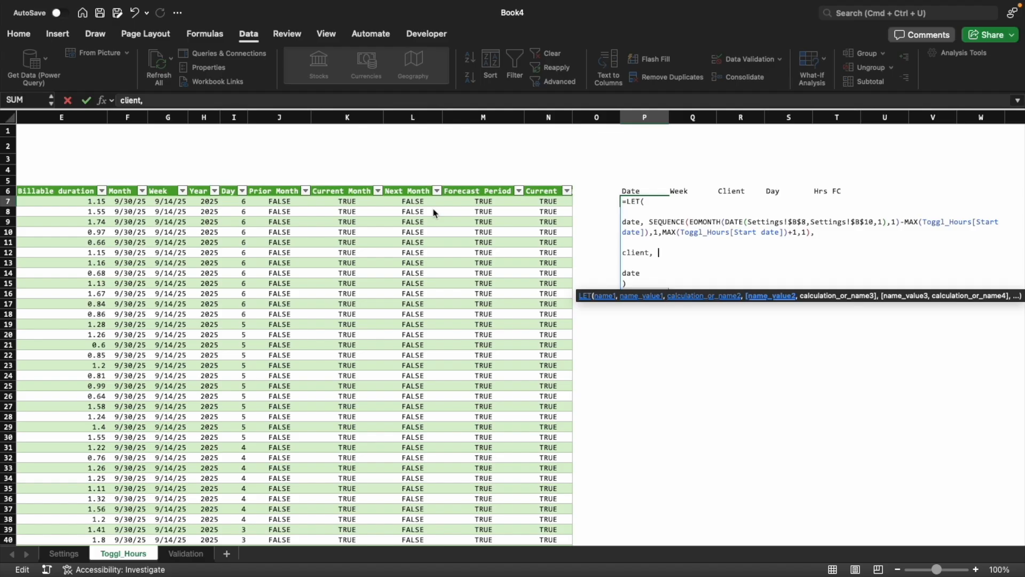
type("fi")
Define client as FILTER(Validation!$A:$A,Validation!$C:$C=TRUE) and enter the P7 formula
key("Tab")
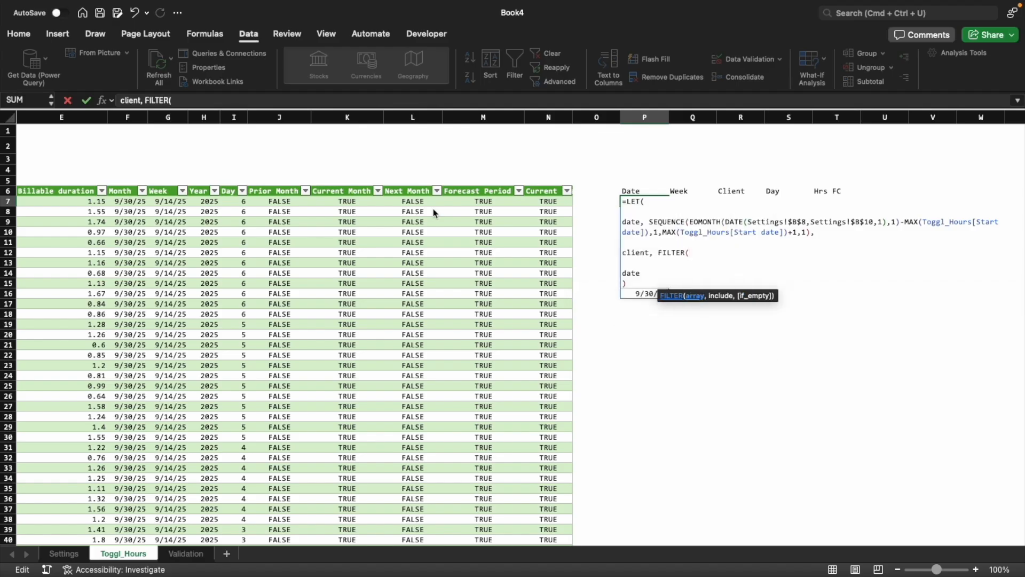
left_click(200, 553)
left_click(73, 118)
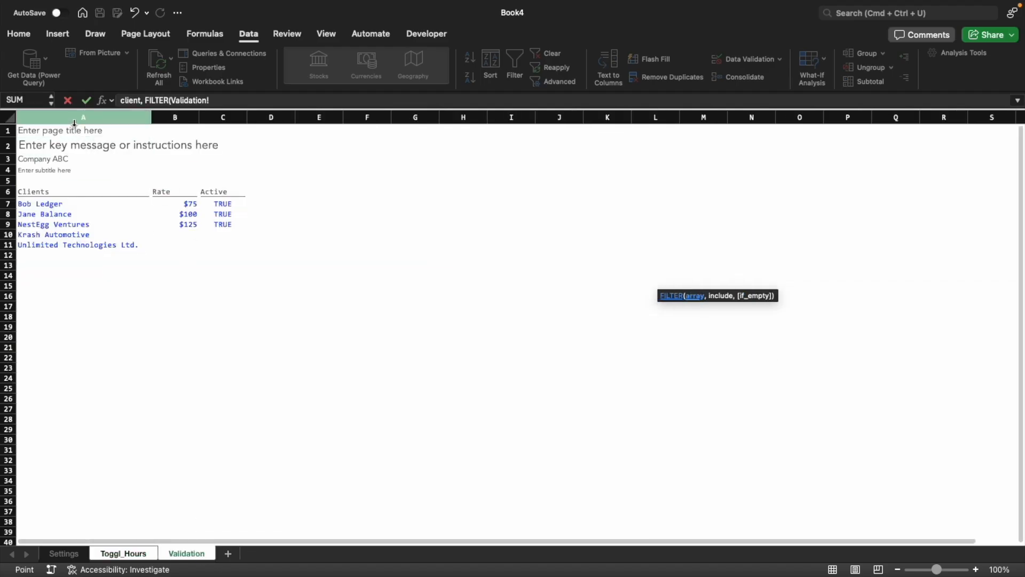
type(",")
left_click(228, 117)
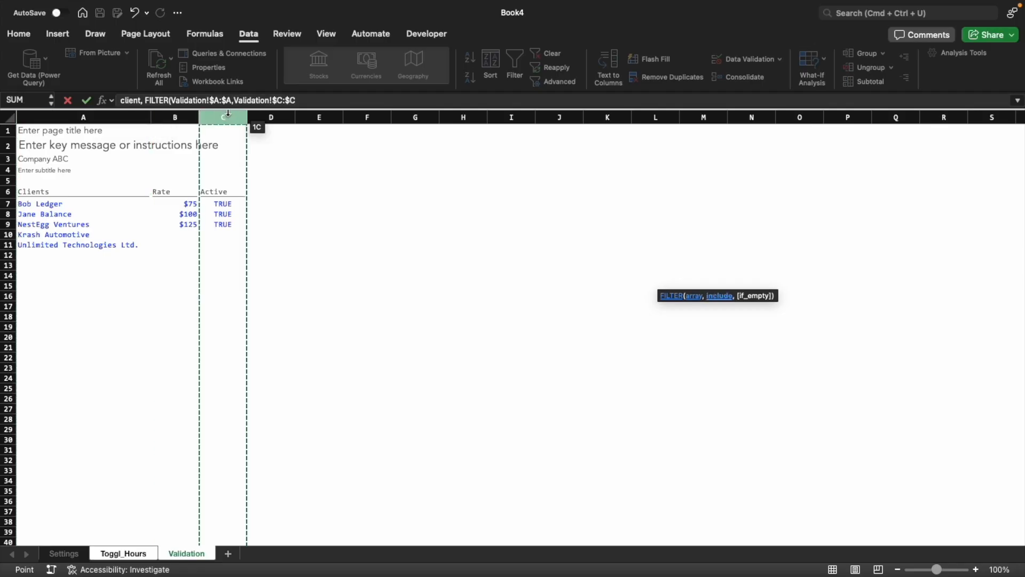
type("=TURE")
type("UE),")
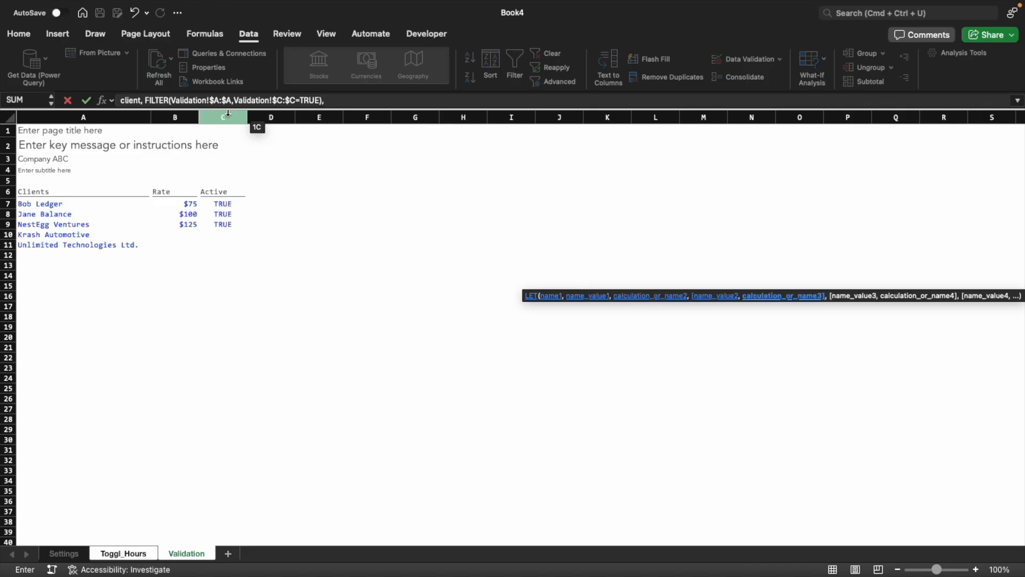
key("Return")
Copy the FILTER expression of the client definition from the P7 formula and leave the formula unedited
key("F2")
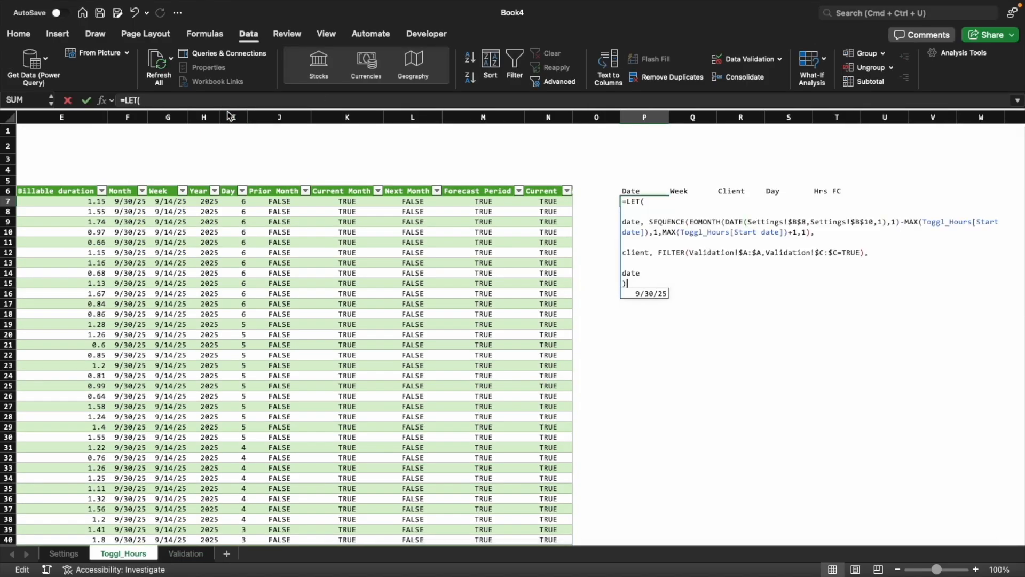
key("Up")
key("Up")
key("Up")
key("Right")
key("Right")
key("Right")
key("Right")
key("Right")
key("Right")
key("Right")
key("shift+Right")
key("shift+Right")
key("shift+Right")
key("shift+Right")
key("shift+Right")
key("shift+Right")
key("shift+Right")
key("shift+Right")
key("shift+Right")
key("shift+Right")
key("shift+Right")
key("shift+Right")
key("shift+Right")
key("shift+Right")
key("shift+Right")
key("shift+Right")
key("shift+Right")
key("shift+Right")
key("shift+Right")
key("shift+Right")
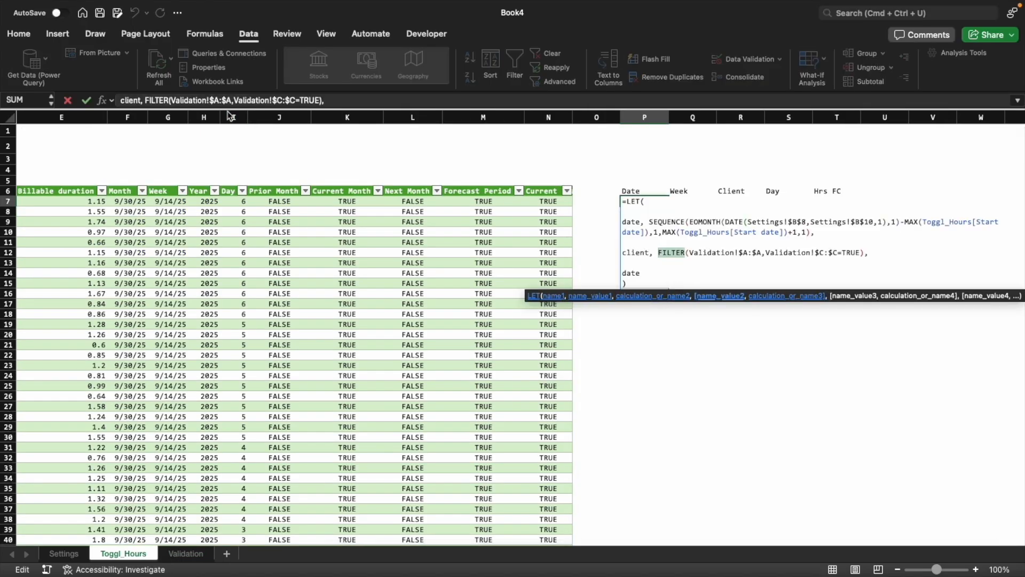
key("shift+Right")
key("shift+Right")
key("shift+Right")
key("shift+Right")
key("shift+Right")
key("shift+Right")
key("super+c")
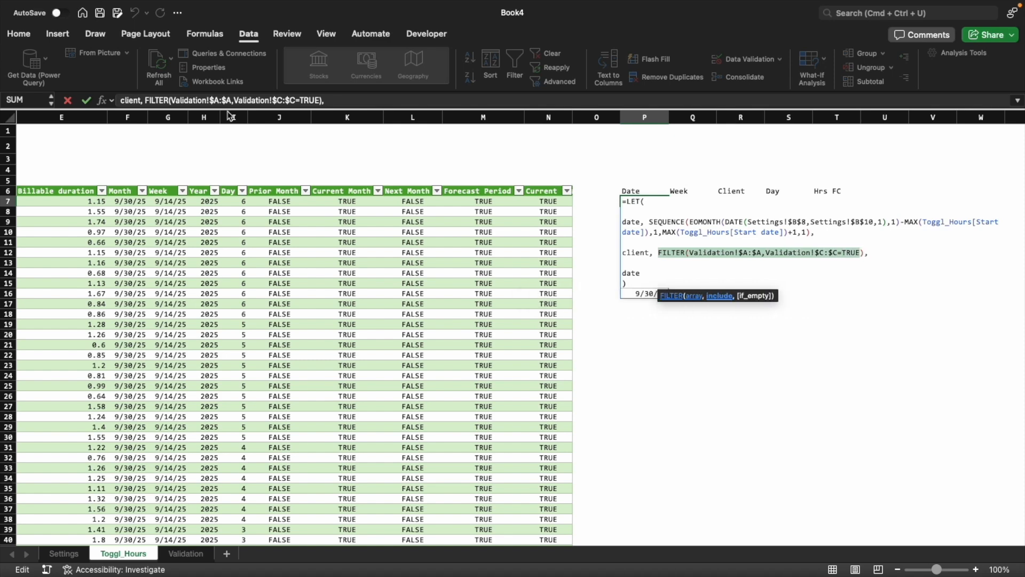
key("Escape")
Enter the copied FILTER expression as a standalone test formula in U7
key("Right")
key("Right")
key("Right")
key("Right")
key("Right")
type("=")
key("super+v")
key("Return")
Clear the test FILTER formula from U7 and return to P7
key("super+Left")
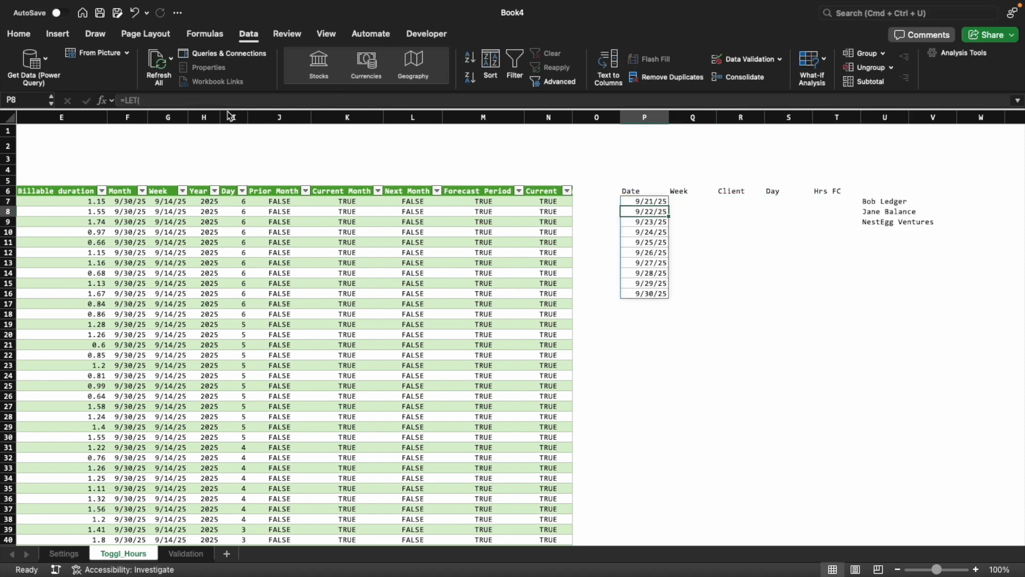
key("Up")
key("Right")
key("Right")
key("Right")
key("Right")
key("Right")
key("Left")
key("Left")
key("Left")
key("Left")
key("Left")
Add the variable client_count, defined as counta(client), below the client definition in the P7 formula, set off by blank lines
key("F2")
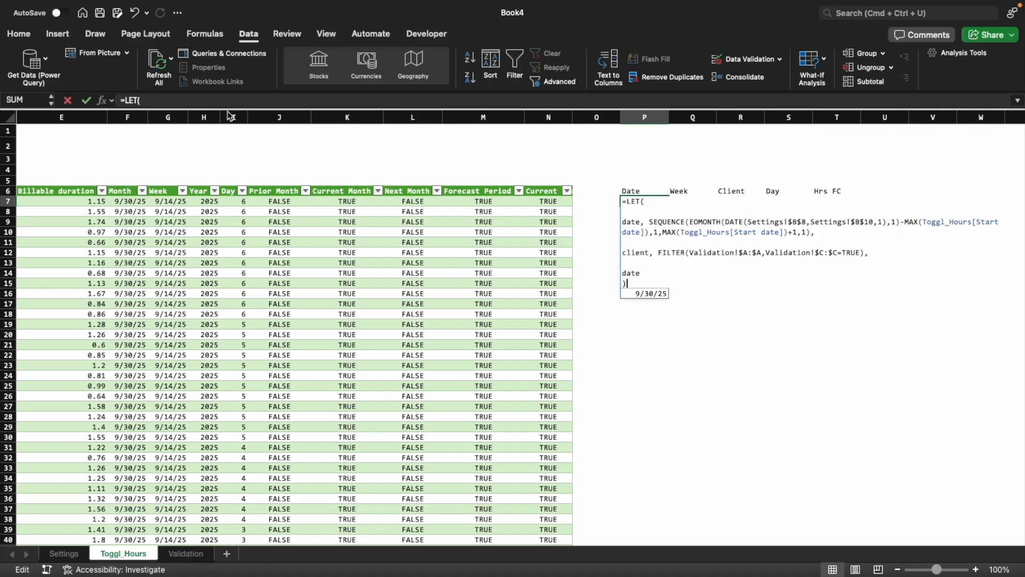
key("Up")
key("Up")
key("Up")
key("Right")
key("Right")
key("Right")
key("Right")
key("Right")
key("Right")
key("Right")
key("Down")
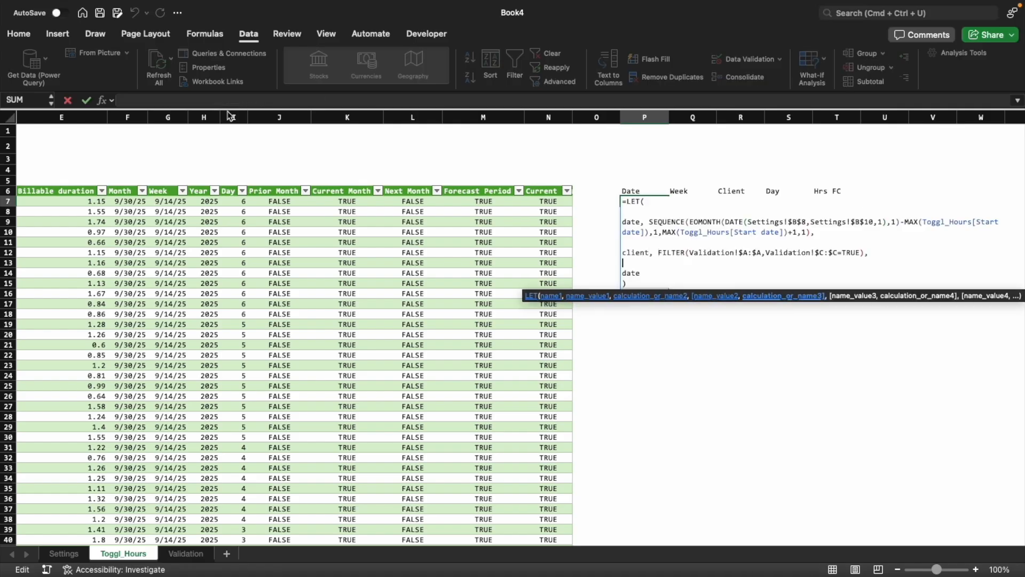
key("alt+Return")
key("Up")
key("alt+Return")
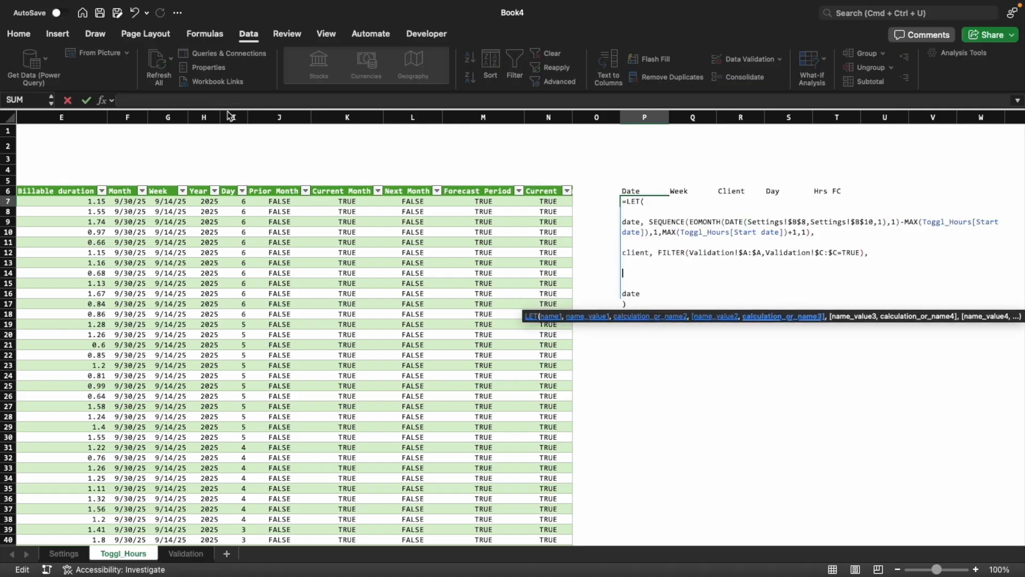
type("client_count,")
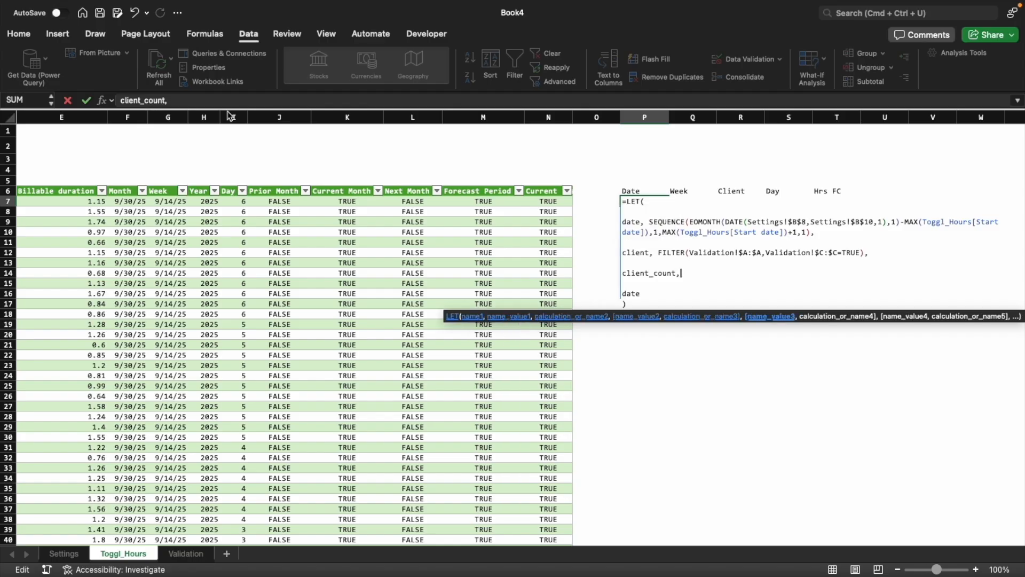
type(" counta")
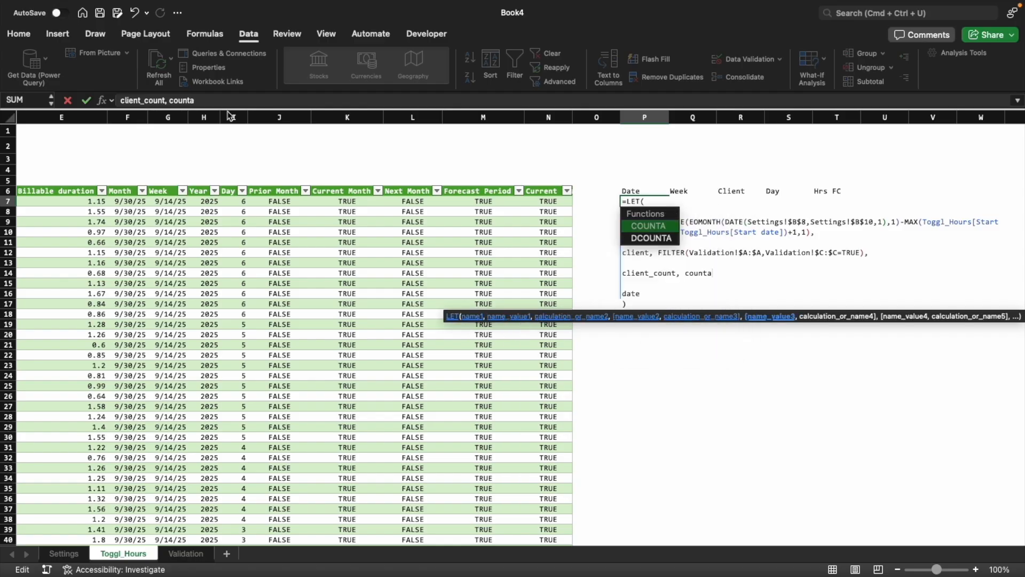
type("(client)")
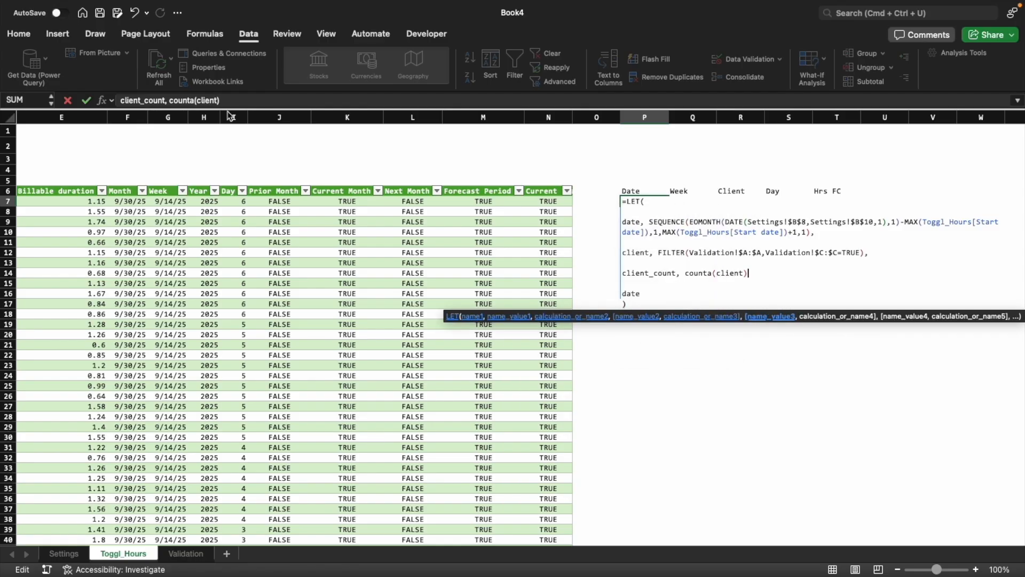
Begin a row_indices variable with an open SEQUENCE function on the line below client_count
key("alt+Return")
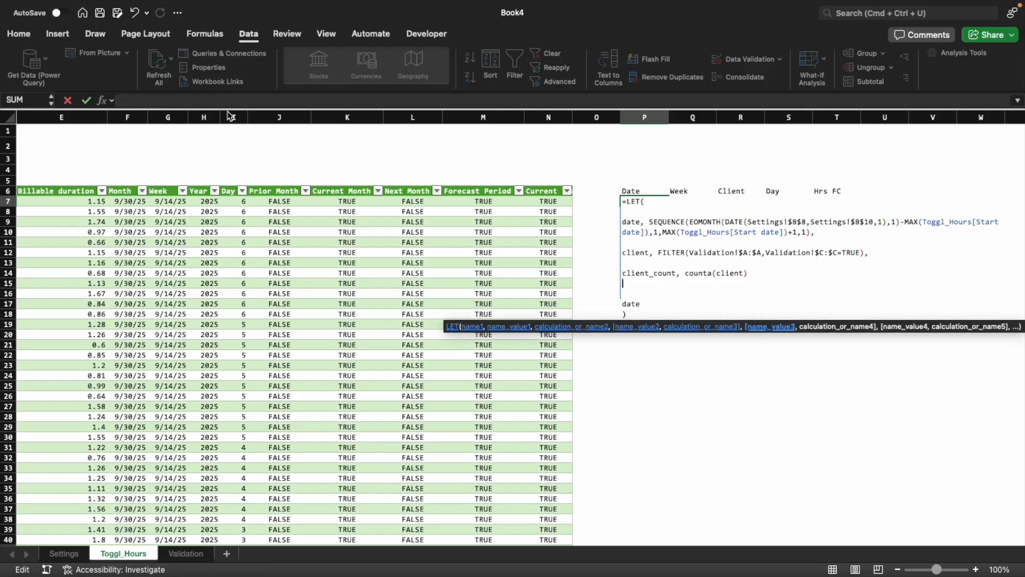
type("row")
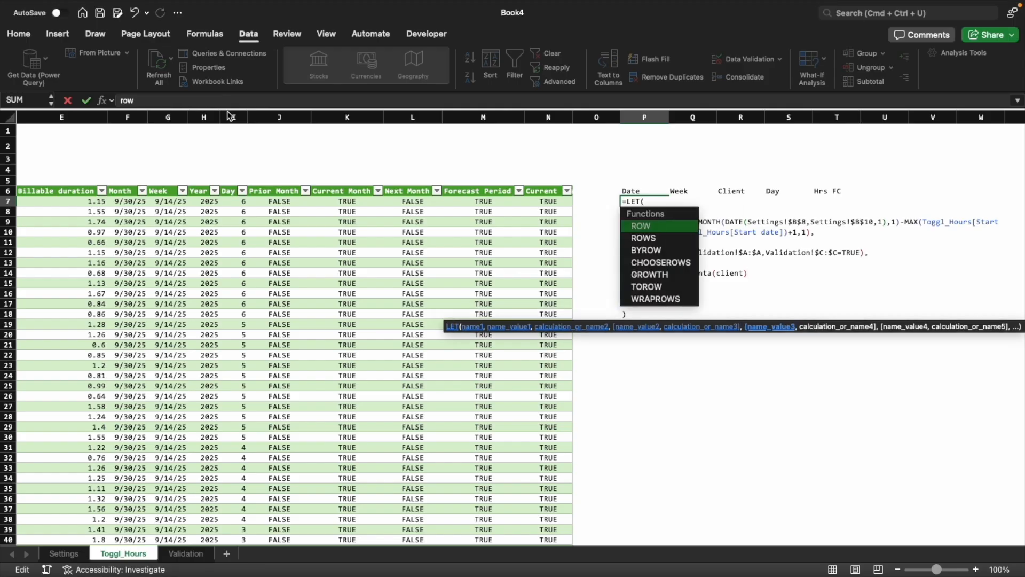
key("BackSpace")
key("BackSpace")
key("BackSpace")
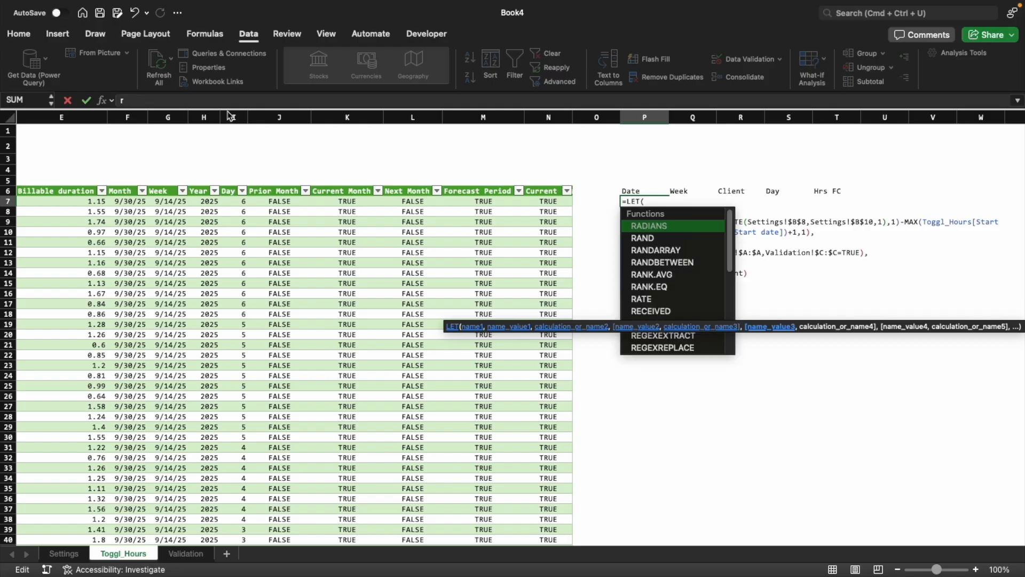
type("row_indices")
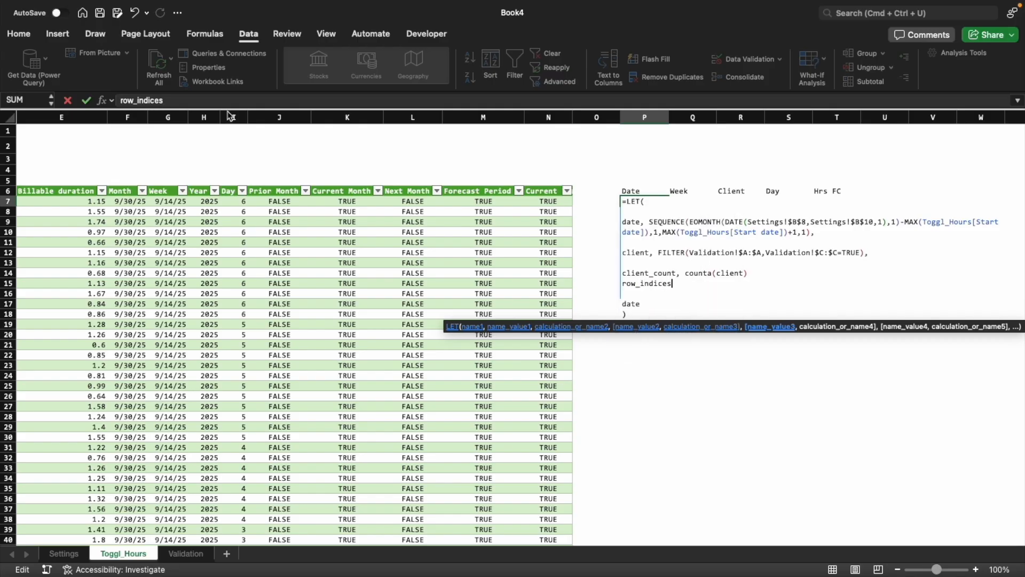
type(", SEQUENCE(")
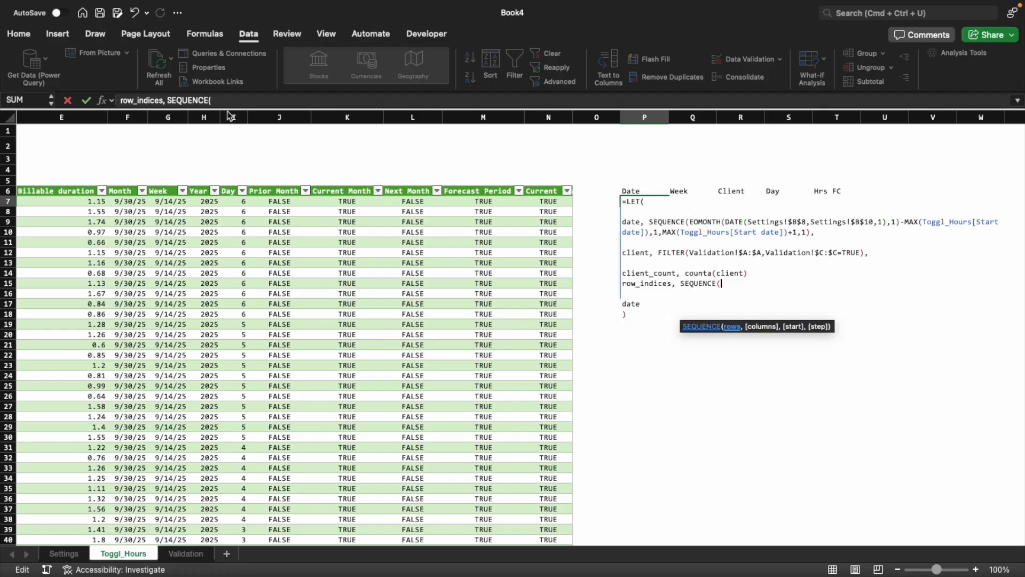
type("date")
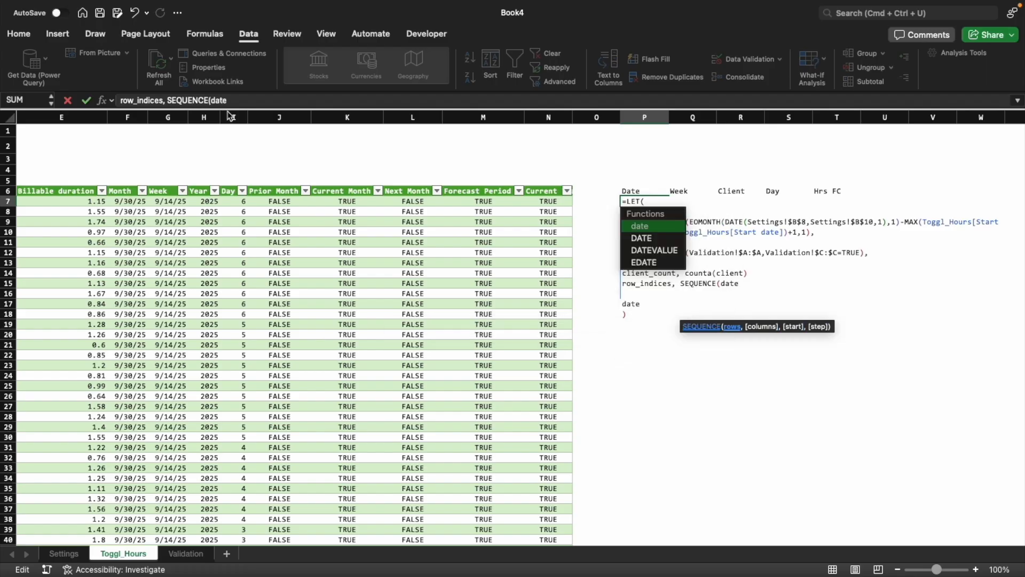
key("BackSpace")
key("BackSpace")
key("BackSpace")
key("BackSpace")
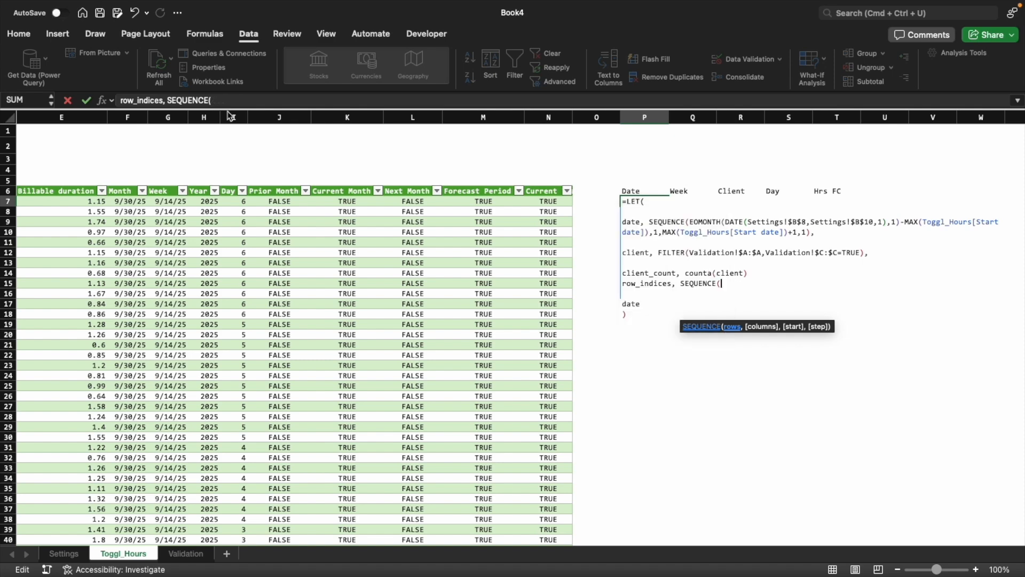
Add the variable date_count, defined as counta(date), on the line above client_count
key("Up")
key("Up")
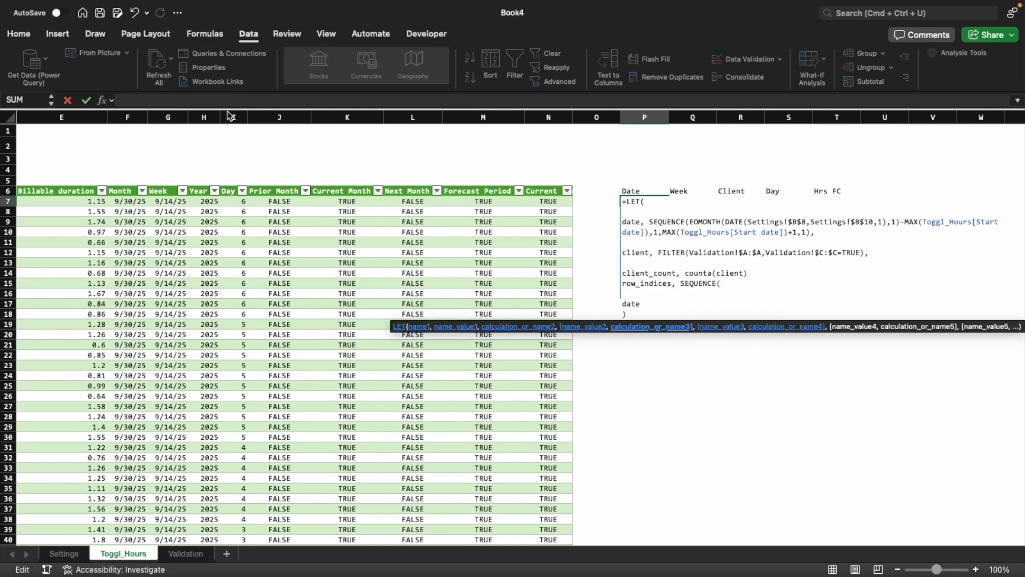
type("date_count, counta(date)")
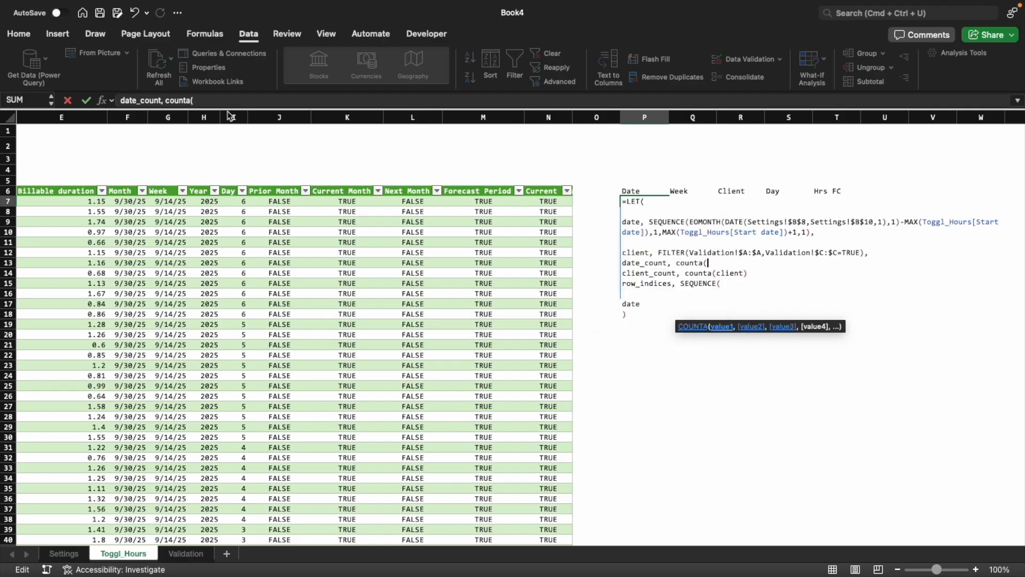
Complete the row_indices definition as SEQUENCE(date_count*client_count,1,1,1)
key("Down")
key("Down")
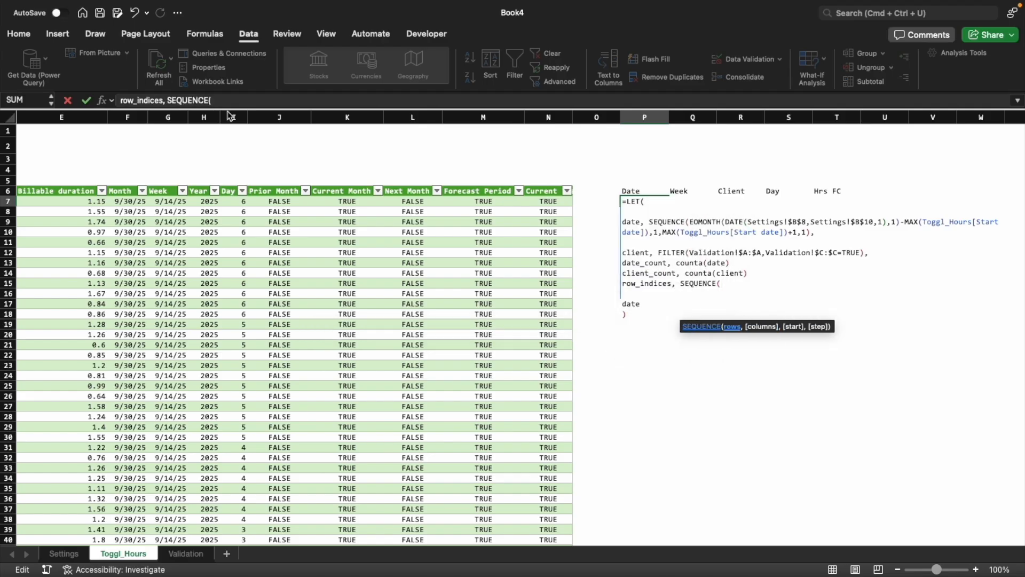
type("date_count")
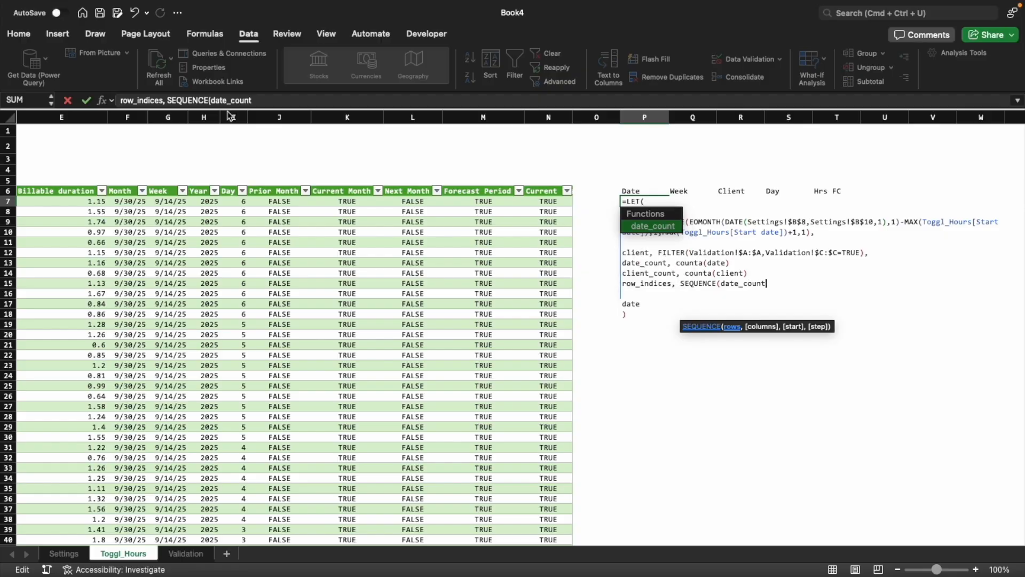
type("*client_")
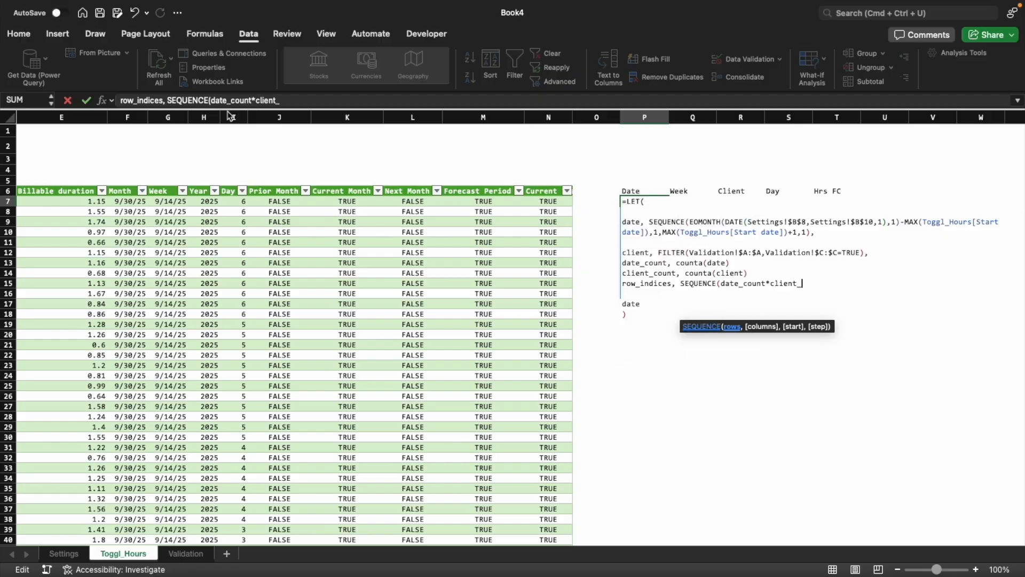
type("count,1")
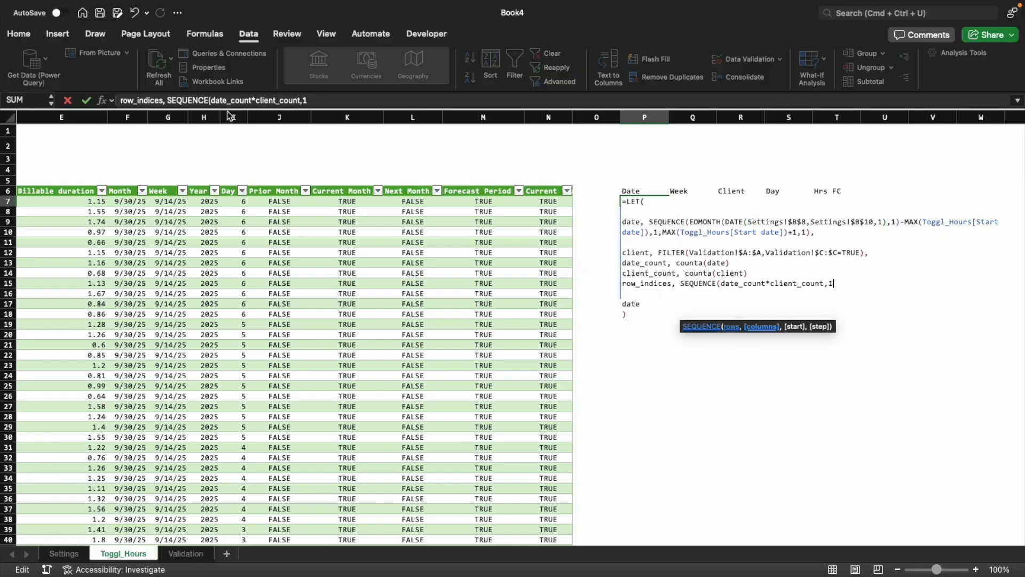
type(",1,1)")
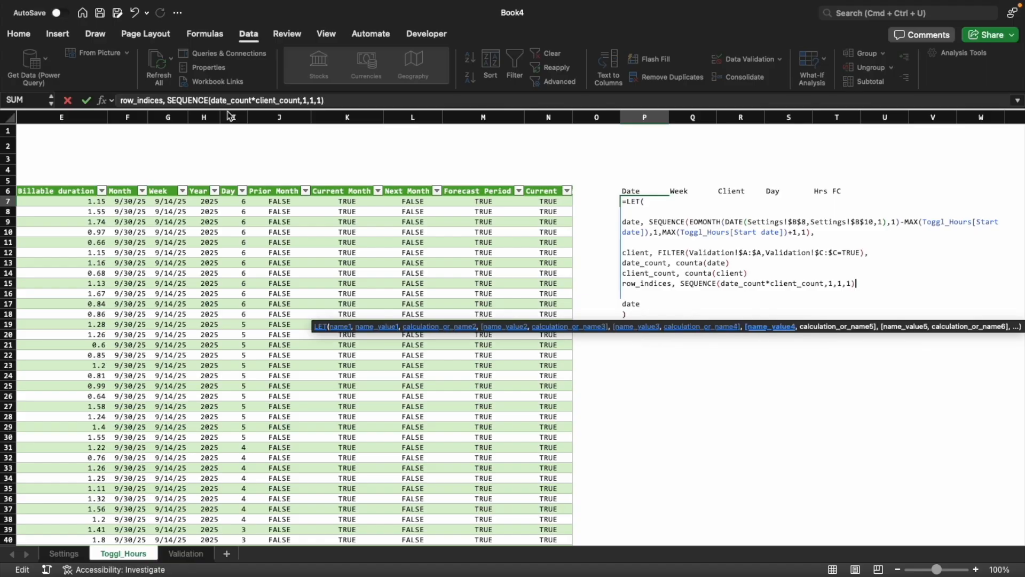
Add the variable name expanded_date, followed by a comma, below row_indices after a blank line
key("alt+Return")
key("alt+Return")
type("e")
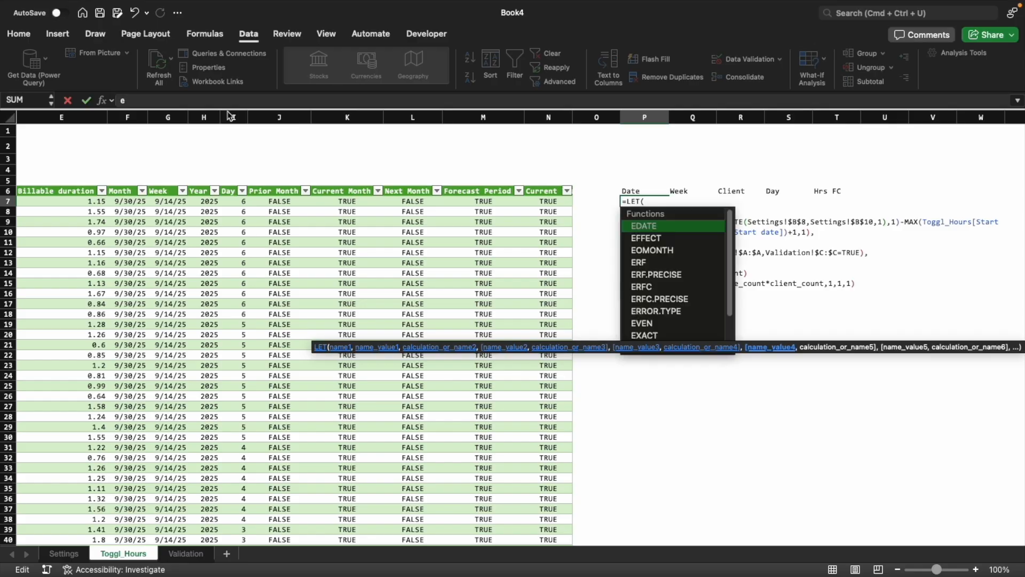
type("xpanded_date,")
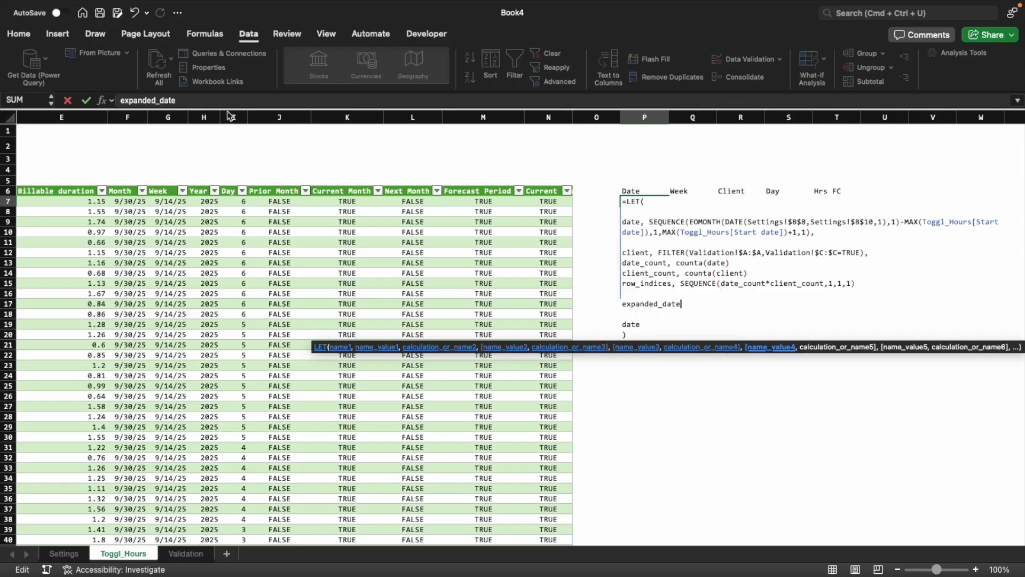
Append the missing commas to the ends of the date_count, client_count and row_indices definitions
key("Up")
key("Up")
key("Up")
key("Up")
key("Right")
key("Right")
key("Right")
key("Right")
key("Right")
key("Right")
key("Right")
key("Right")
key("Right")
key("Right")
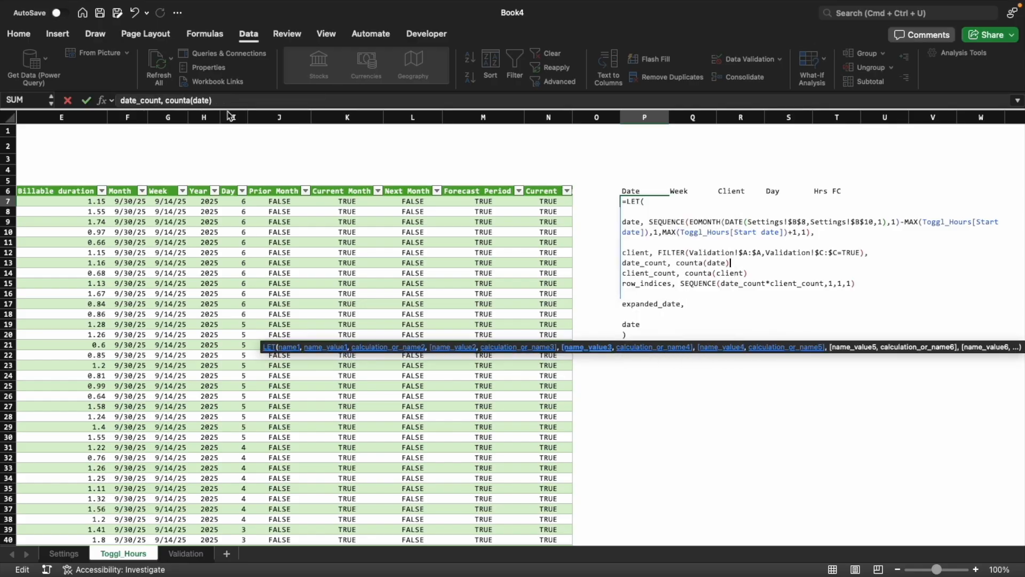
type(",")
key("Down")
key("Right")
key("Right")
key("Right")
type(",")
key("Down")
key("End")
type(",")
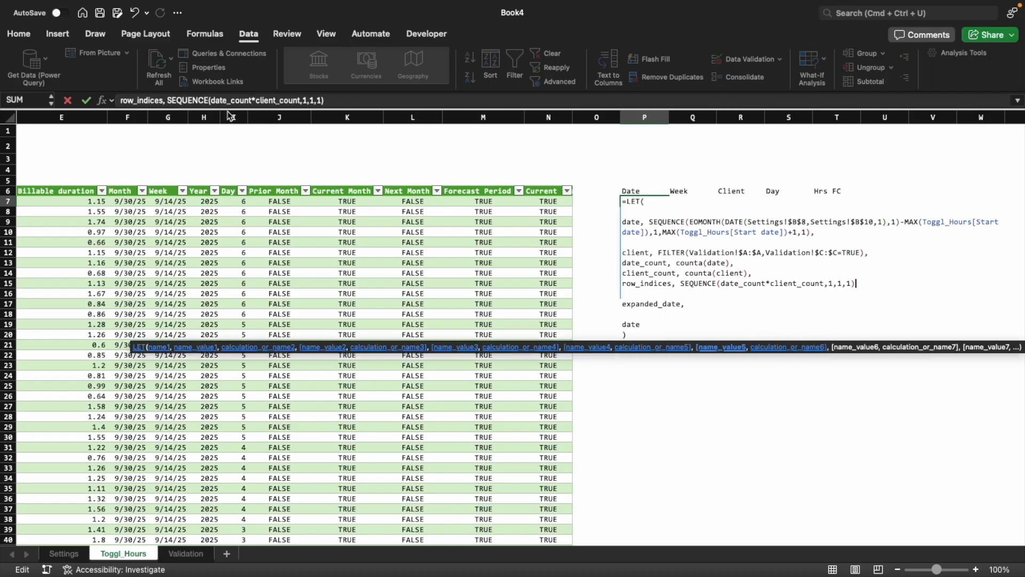
Define expanded_date in the LET formula as INDEX(date,CEILING.MATH(row_indices/client_count,1)), ending with a comma
key("Down")
key("Down")
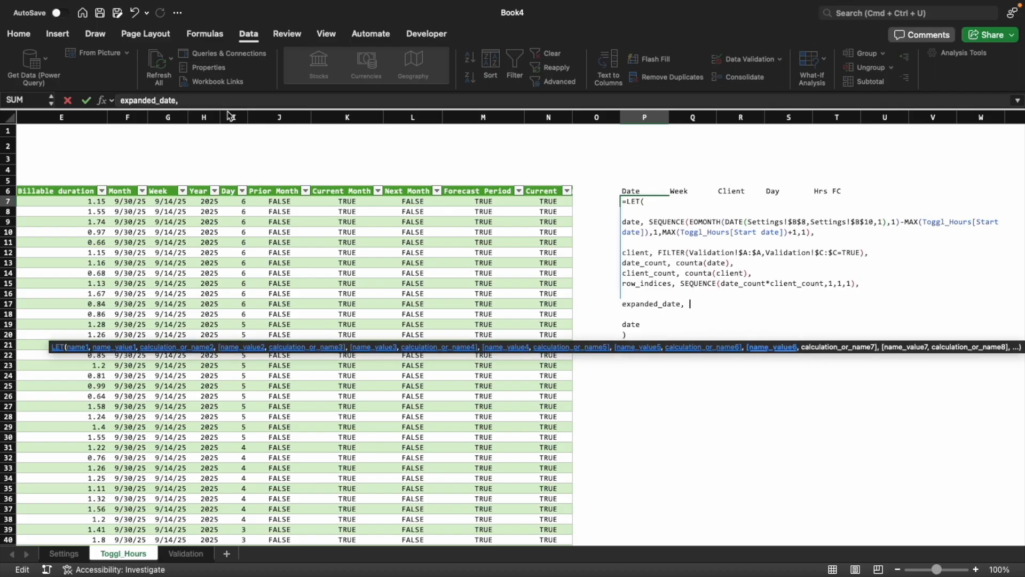
type("INDEX(")
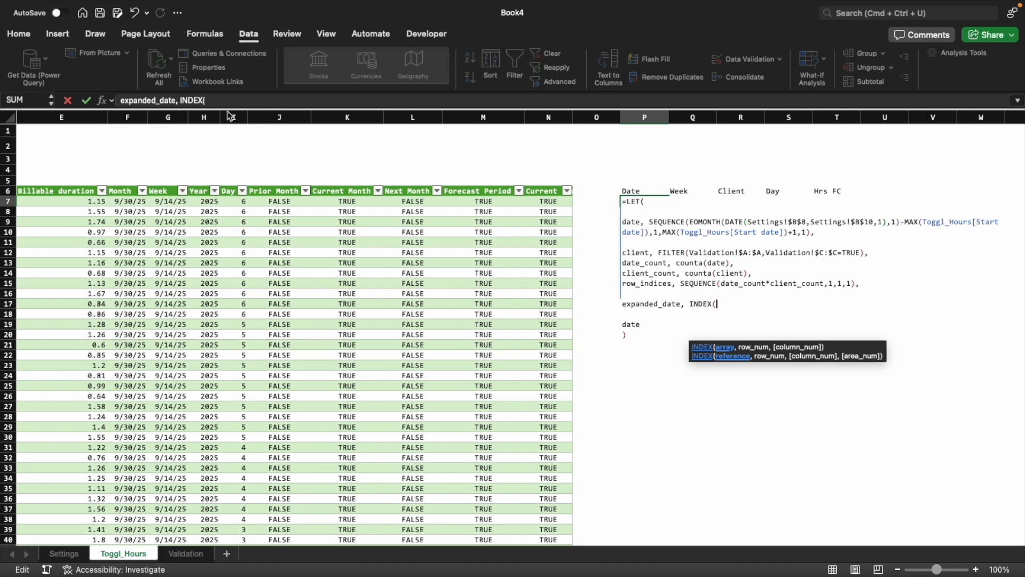
type("date,CEILI")
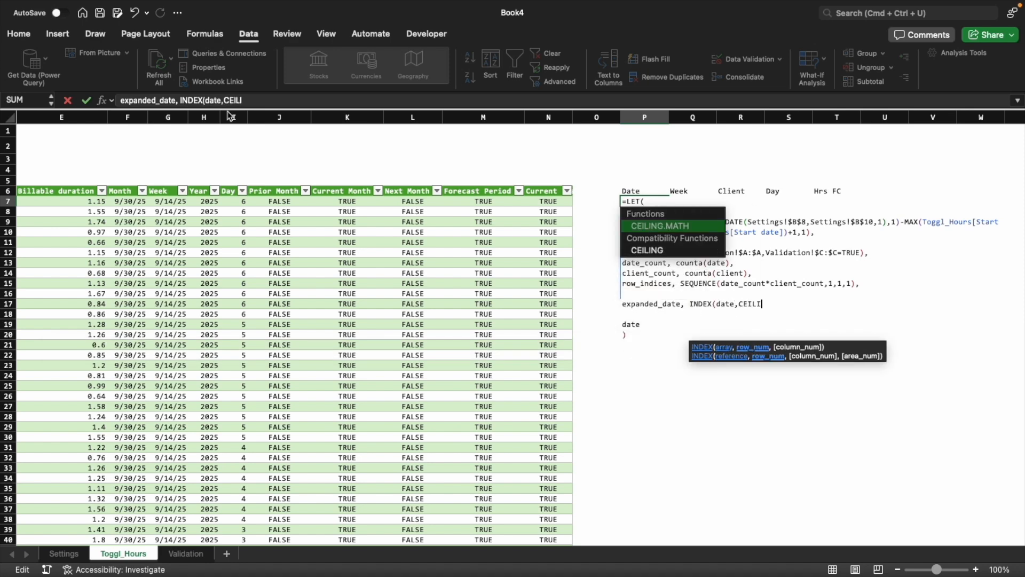
key("Tab")
type("row_indices/")
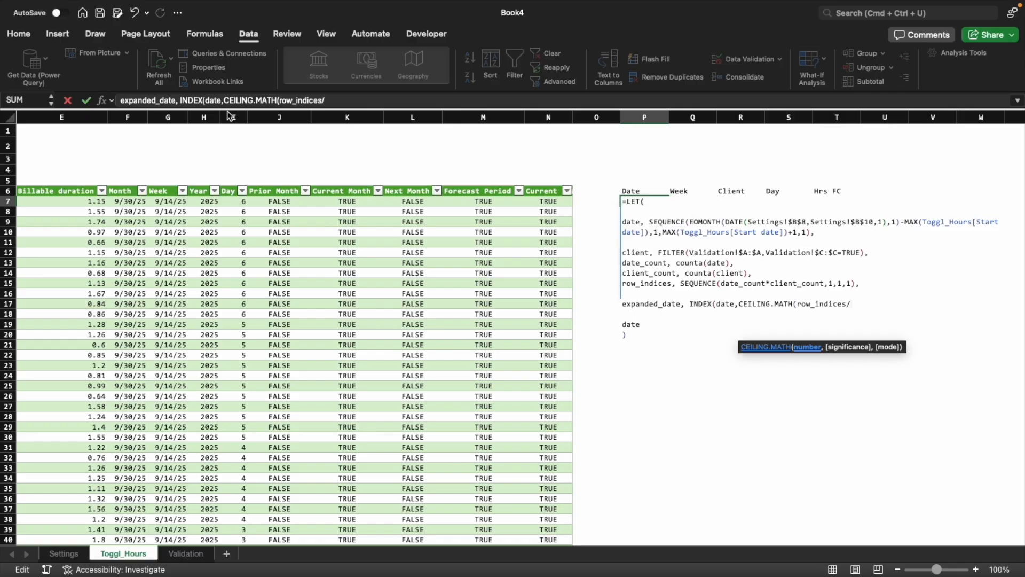
type("client_count")
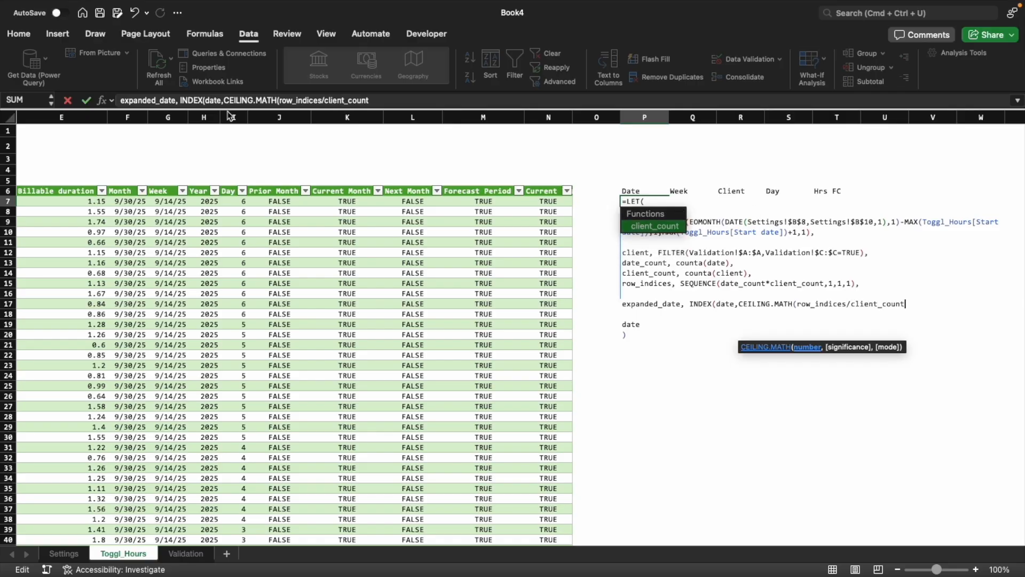
type(",1)),")
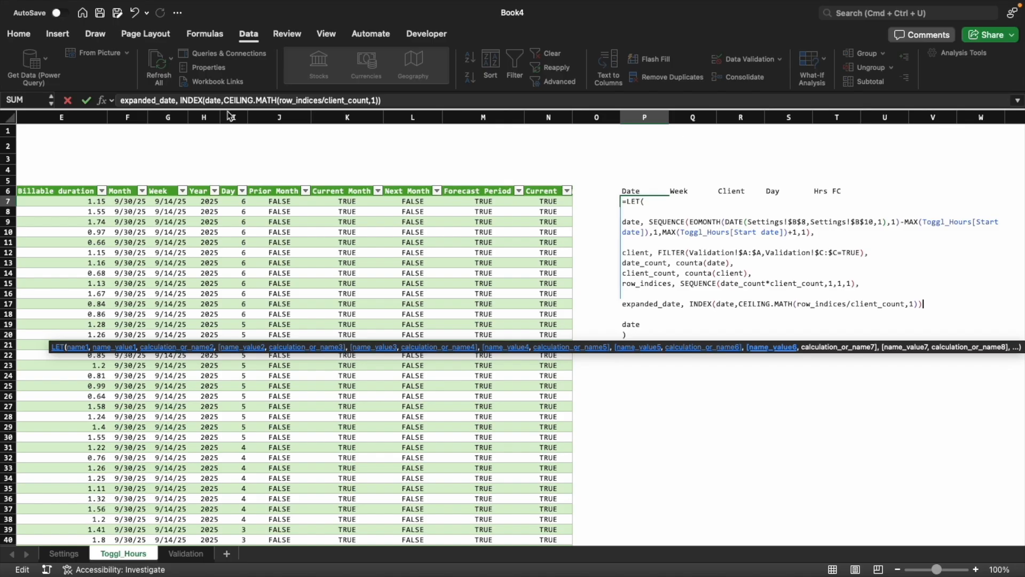
Replace the LET formula's final output date with expanded_date and commit the formula in P7
key("Down")
key("Down")
type("expand")
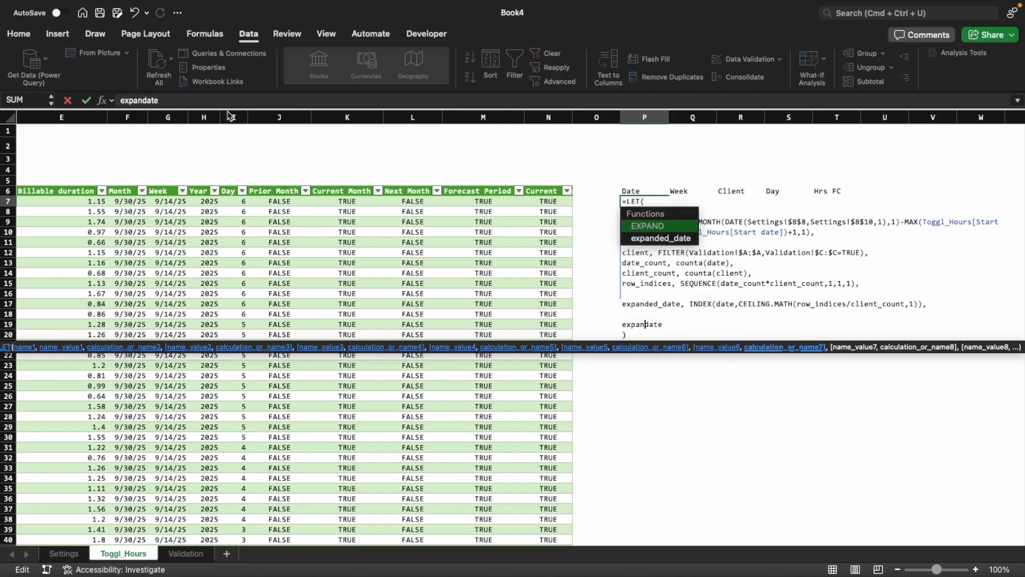
type("ed_date")
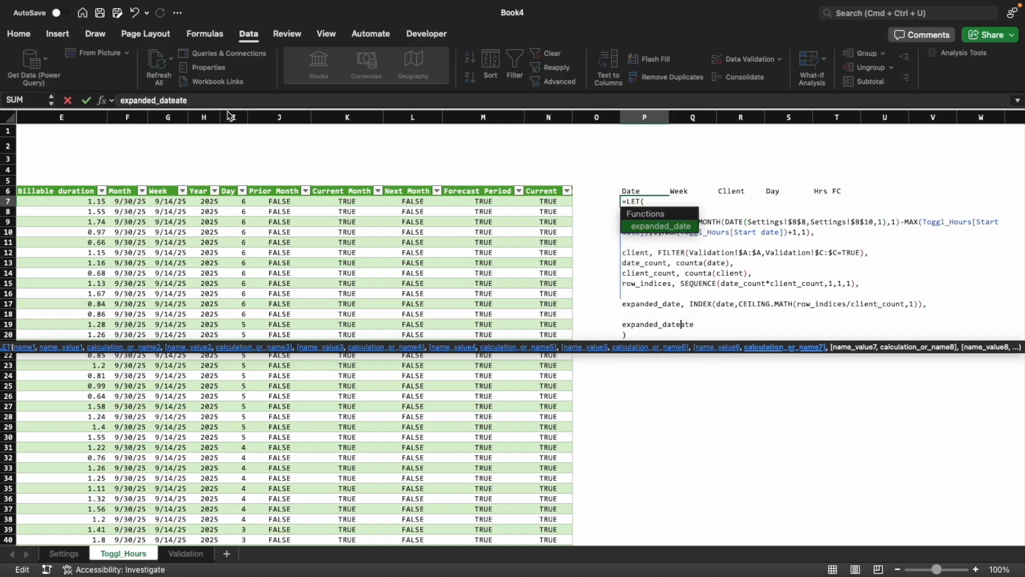
key("Return")
key("Up")
Clear the formats of the spilled dates below the Date header and apply the custom number format mm/dd/yy
key("ctrl+shift+Down")
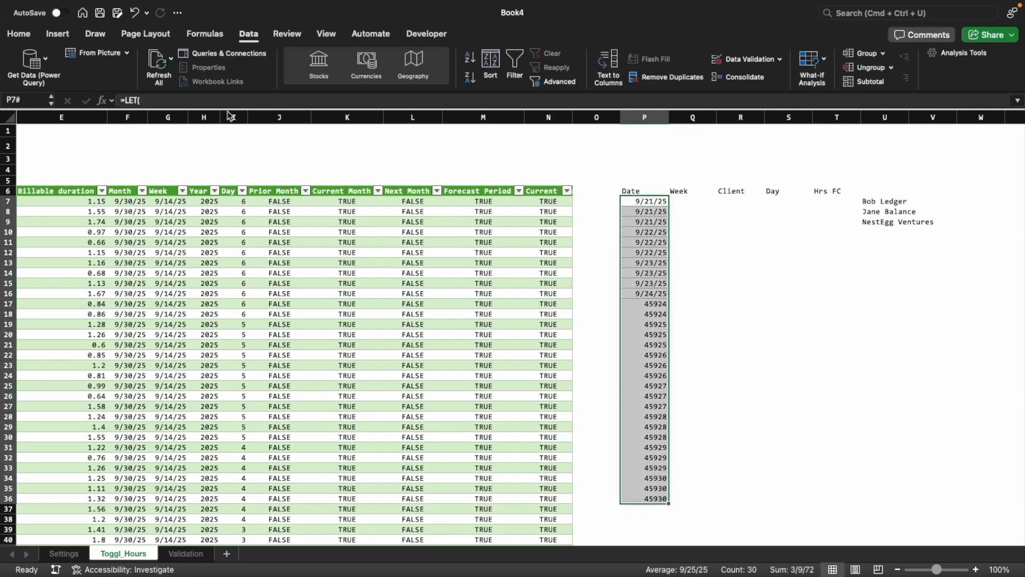
left_click(19, 33)
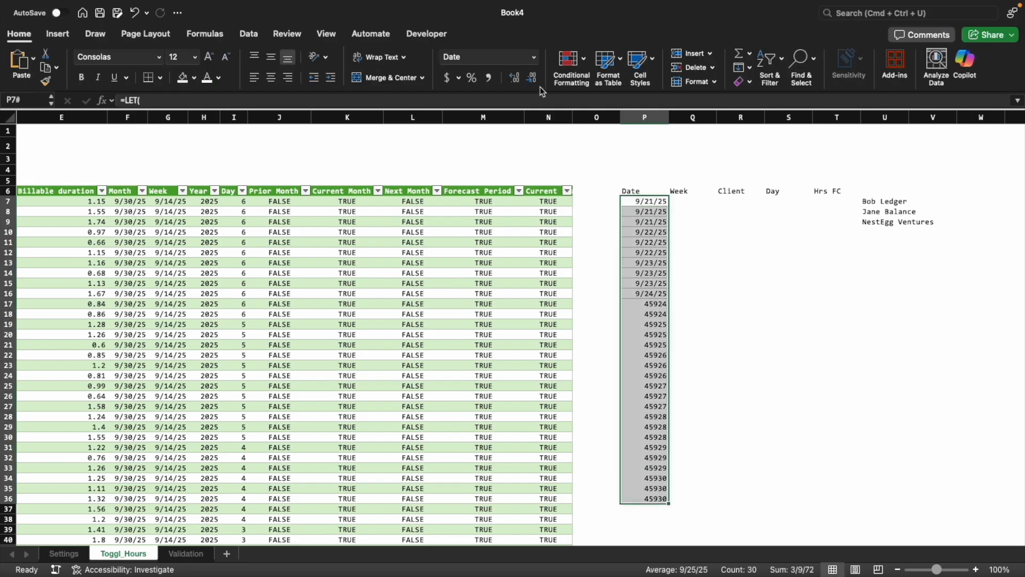
left_click(750, 83)
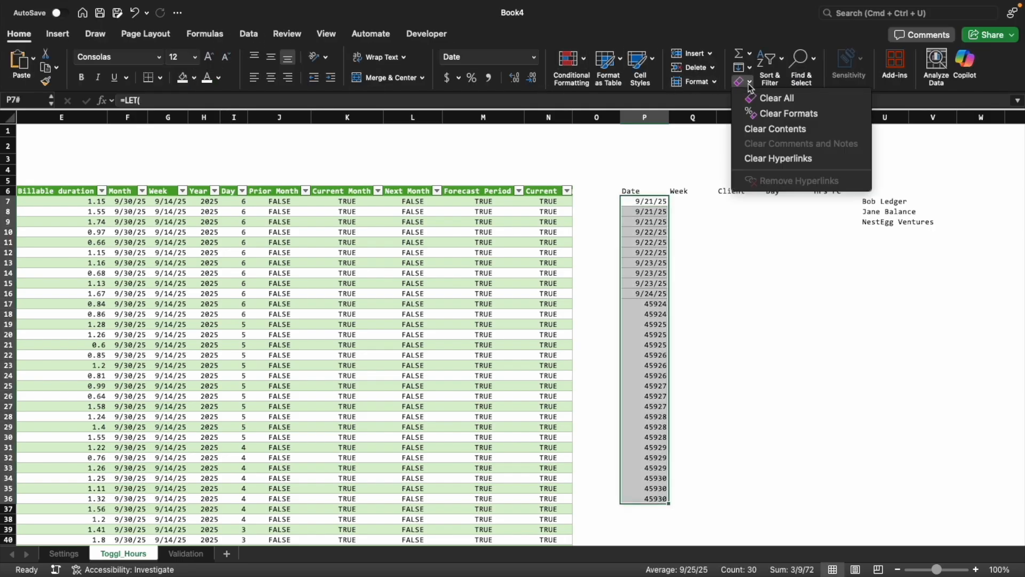
left_click(774, 112)
key("super+1")
left_click(384, 247)
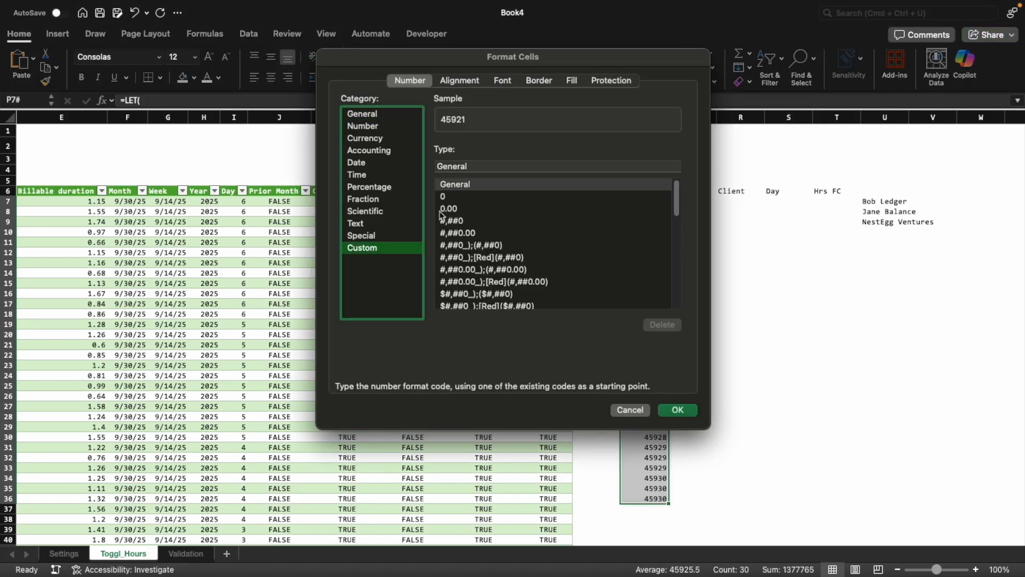
left_click(493, 167)
type("mm")
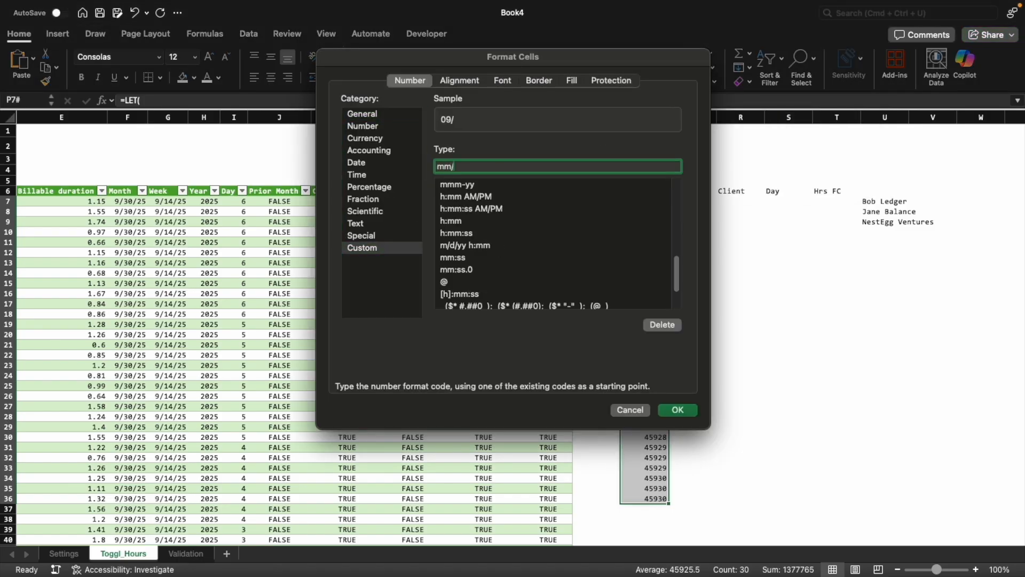
type("/dd/yy")
key("Return")
key("Up")
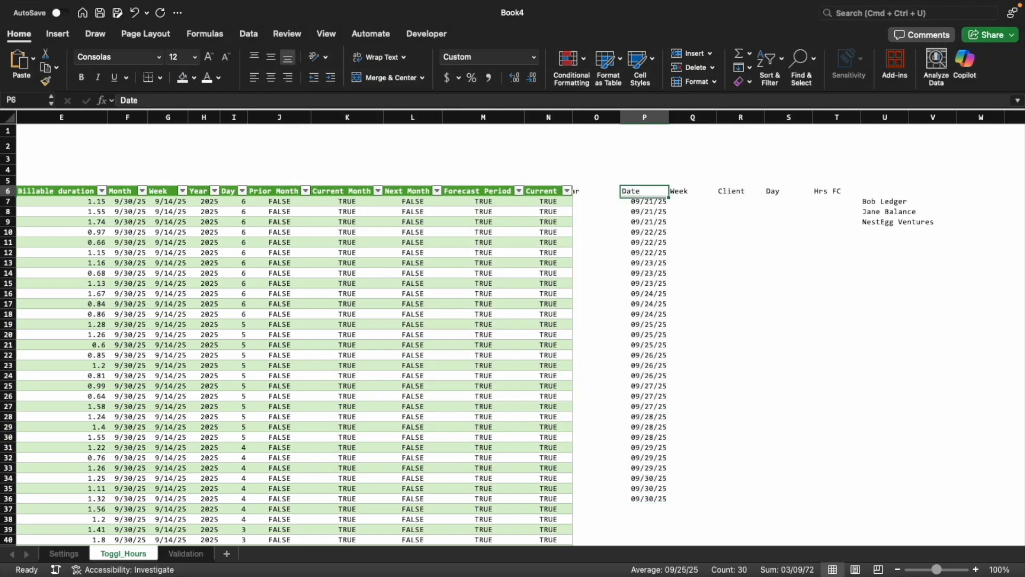
Examine how each date repeats in the spilled Date column by selecting successive groups of rows
key("Down")
key("shift+Down")
key("Right")
key("Right")
key("Left")
key("Left")
key("shift+Down")
key("shift+Down")
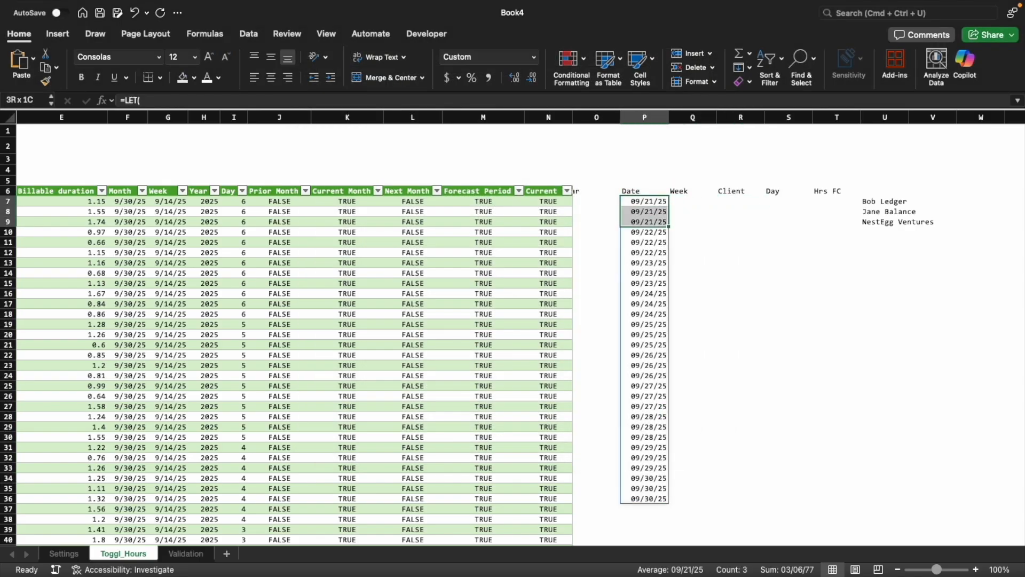
key("Down")
key("Down")
key("Down")
key("shift+Down")
key("shift+Down")
key("Down")
key("Down")
key("Down")
key("shift+Down")
key("shift+Down")
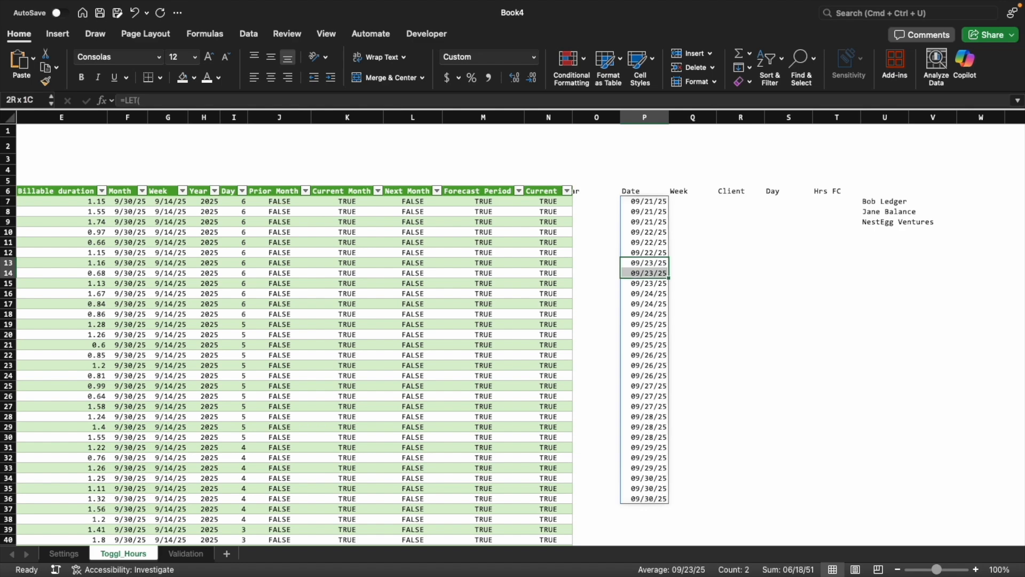
key("Right")
key("Up")
key("Up")
key("Up")
key("Up")
key("Up")
key("Up")
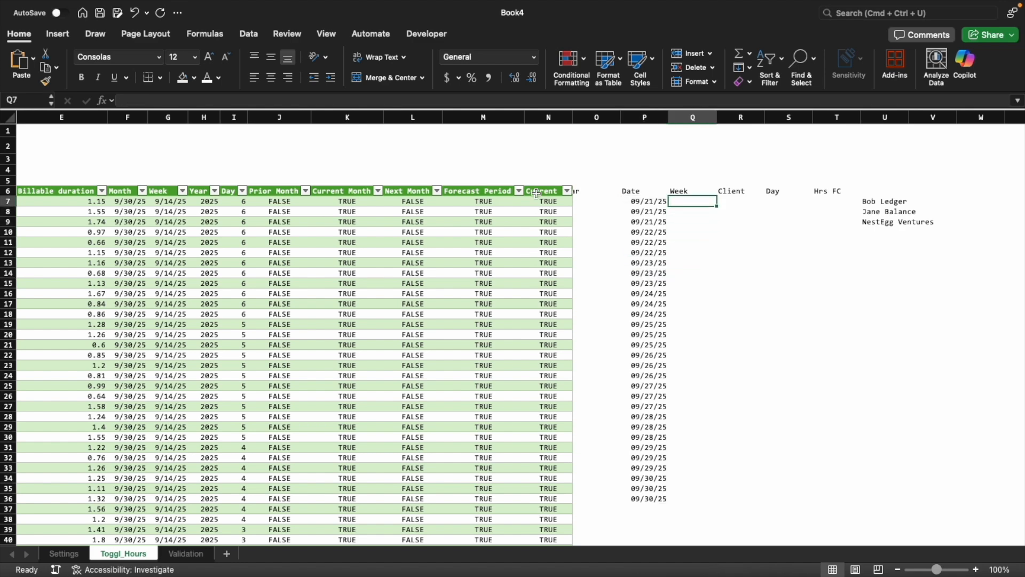
Enlarge the formula bar for P7 and move the LET formula's blank line from above the client definition to below it
key("Left")
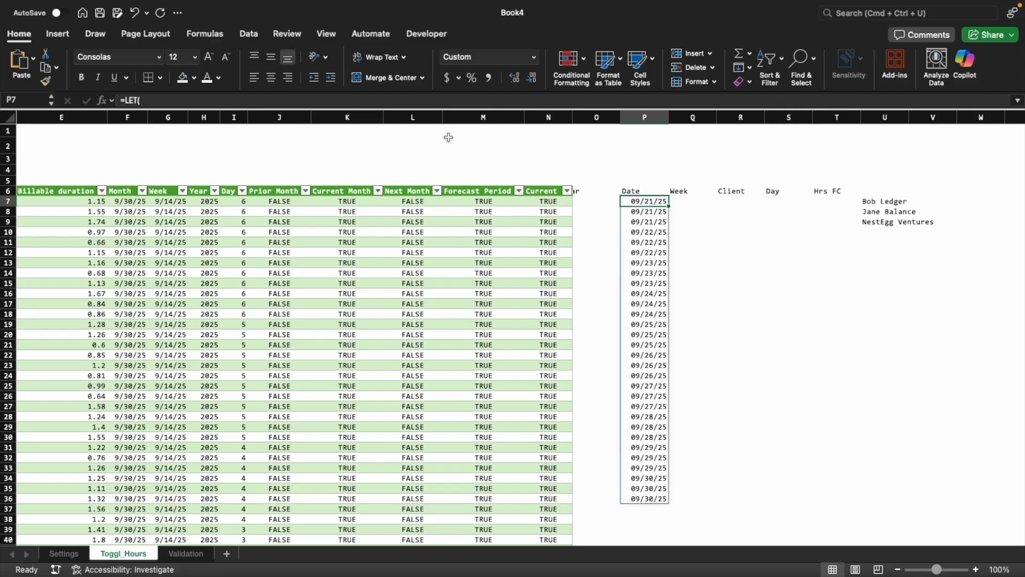
left_click_drag(439, 109, 439, 269)
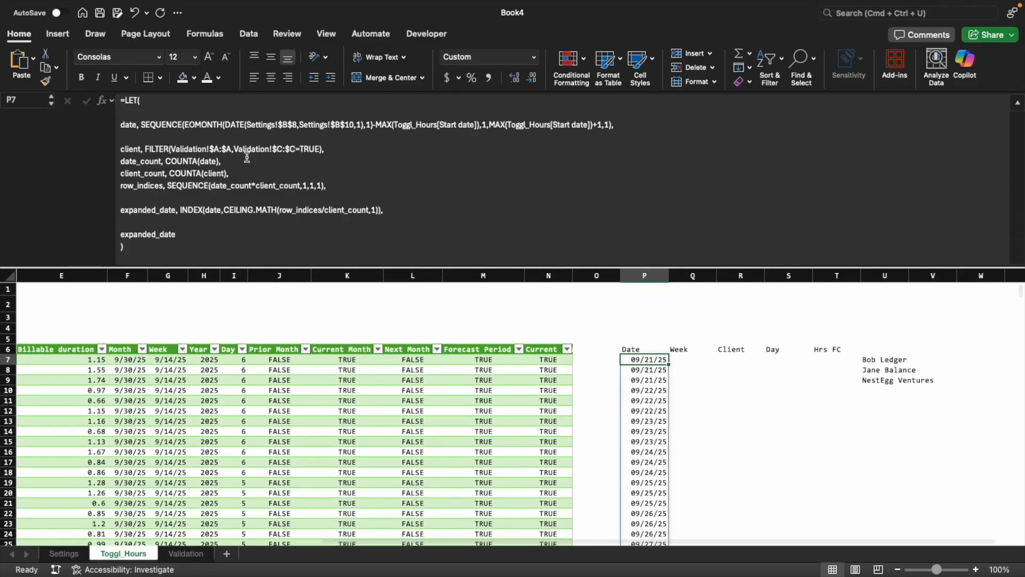
left_click(128, 126)
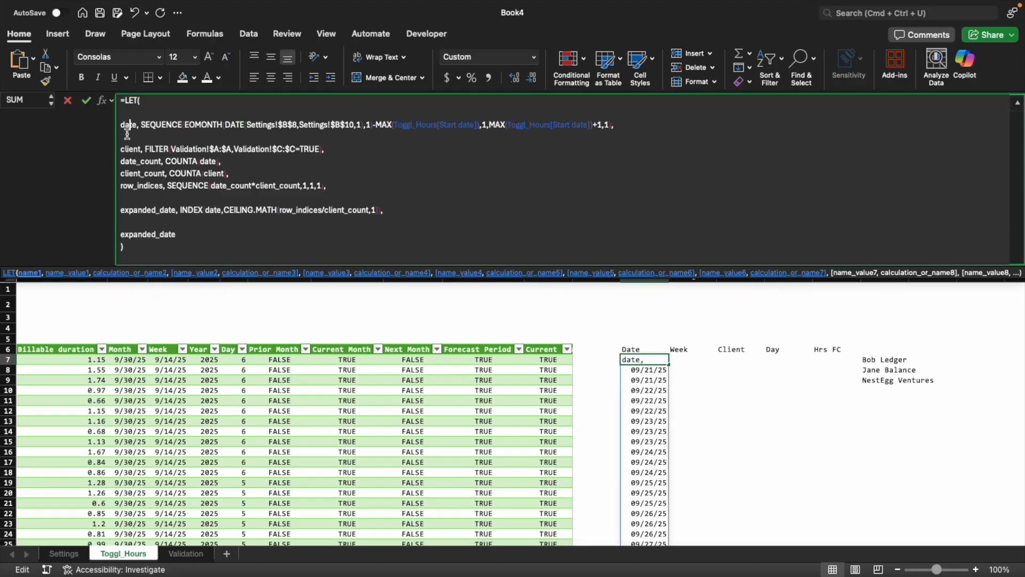
left_click(173, 126)
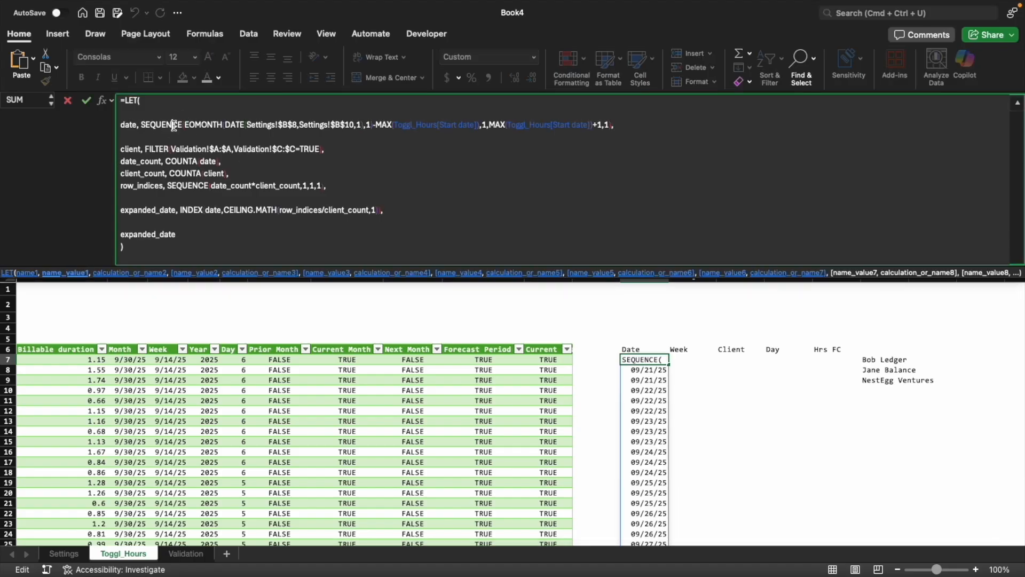
left_click(633, 127)
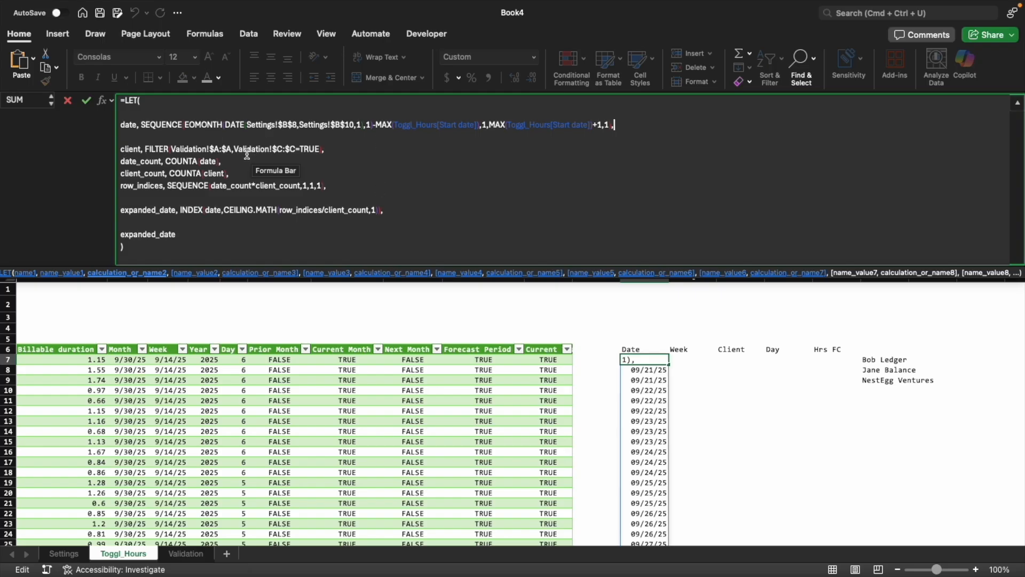
key("Down")
key("Down")
key("BackSpace")
left_click(333, 137)
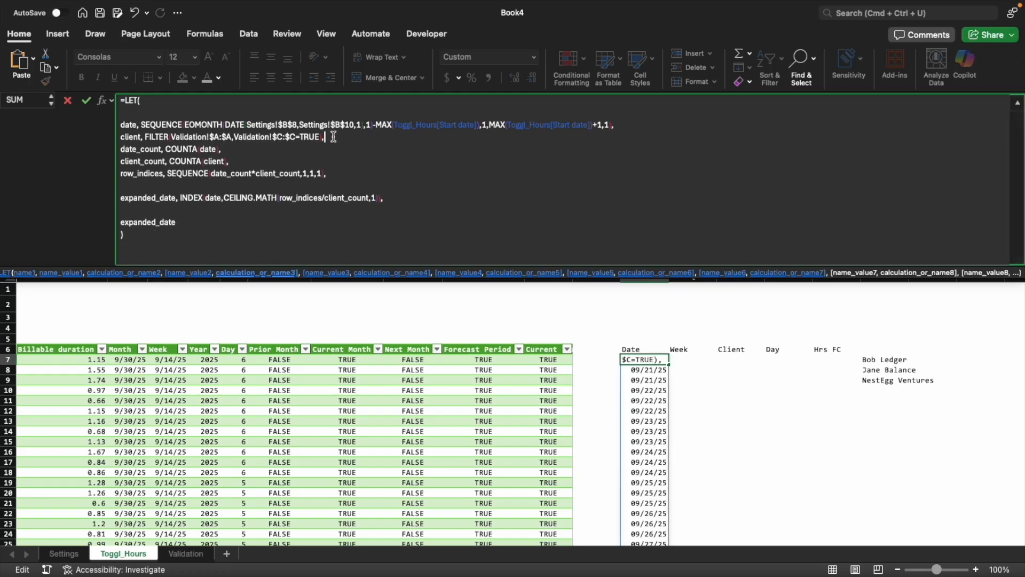
key("alt+Return")
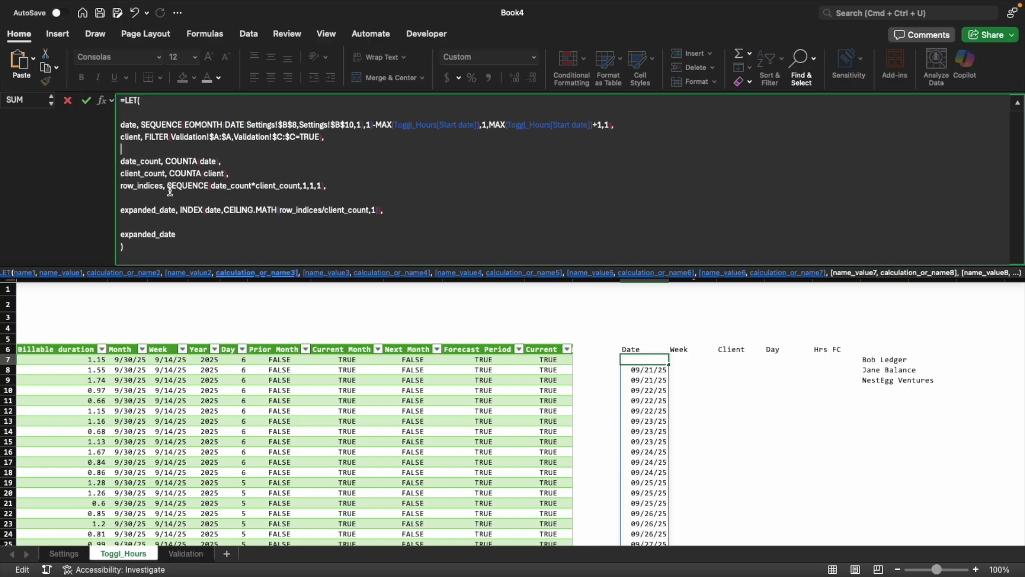
Examine the row_indices SEQUENCE arguments, the date variable and the row_indices reference inside expanded_date
double_click(126, 186)
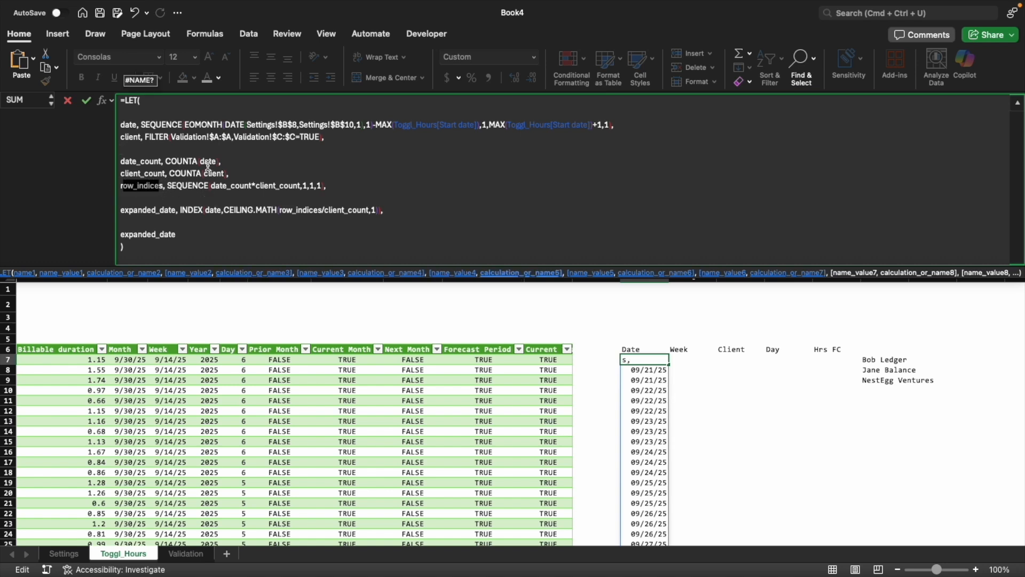
left_click(302, 186)
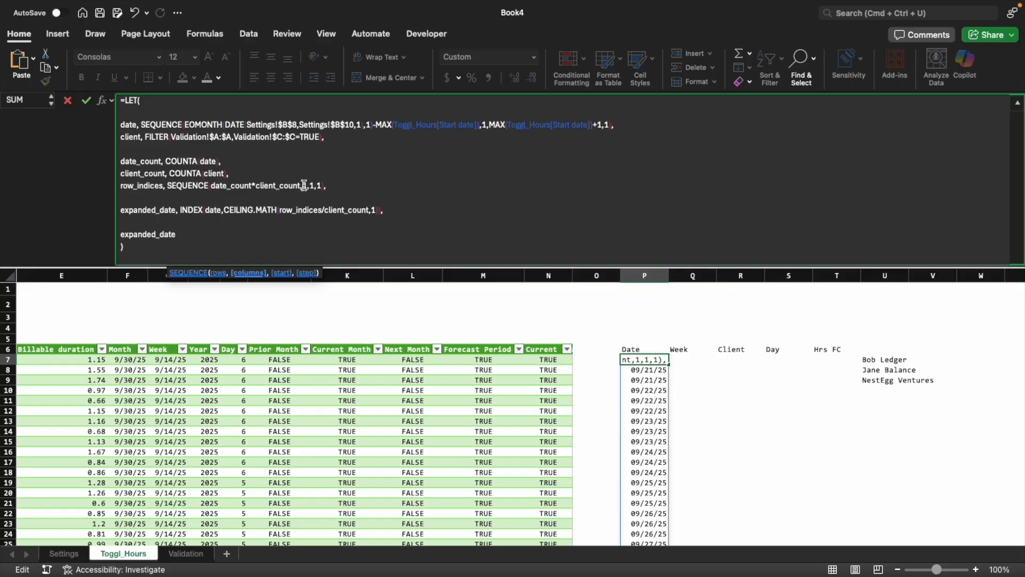
left_click(312, 186)
left_click(321, 186)
key("Right")
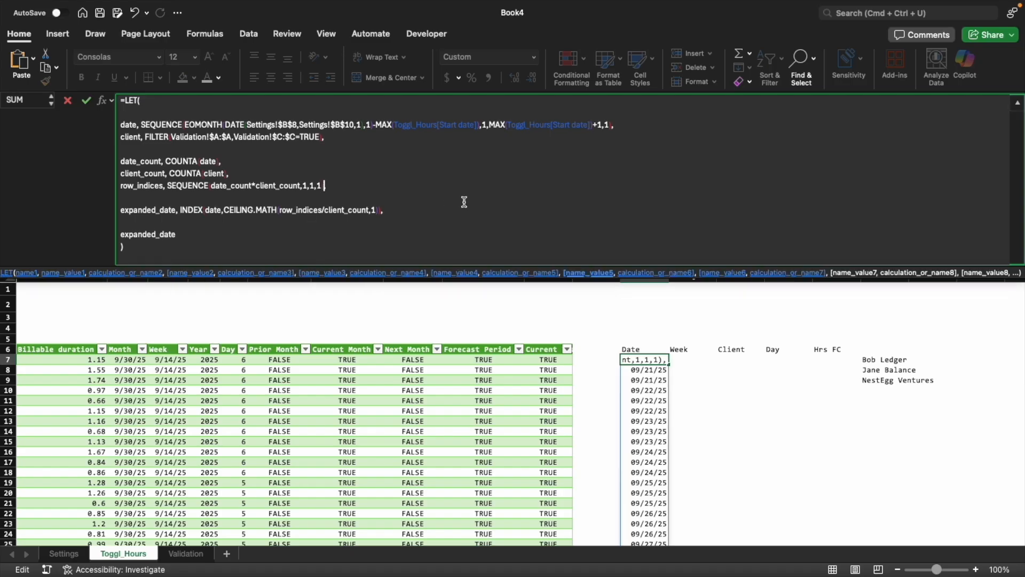
left_click(170, 185, "shift")
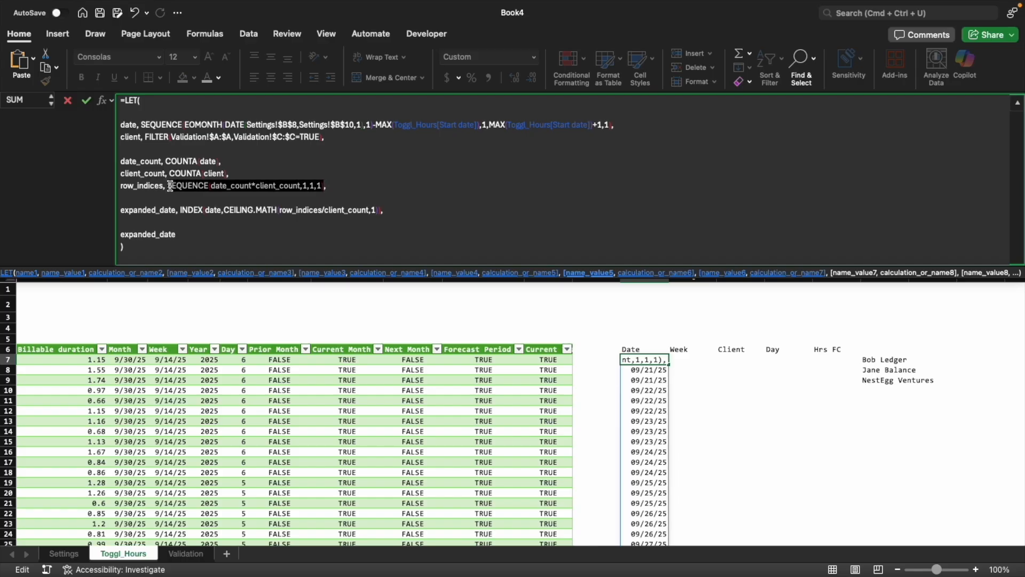
left_click(205, 187)
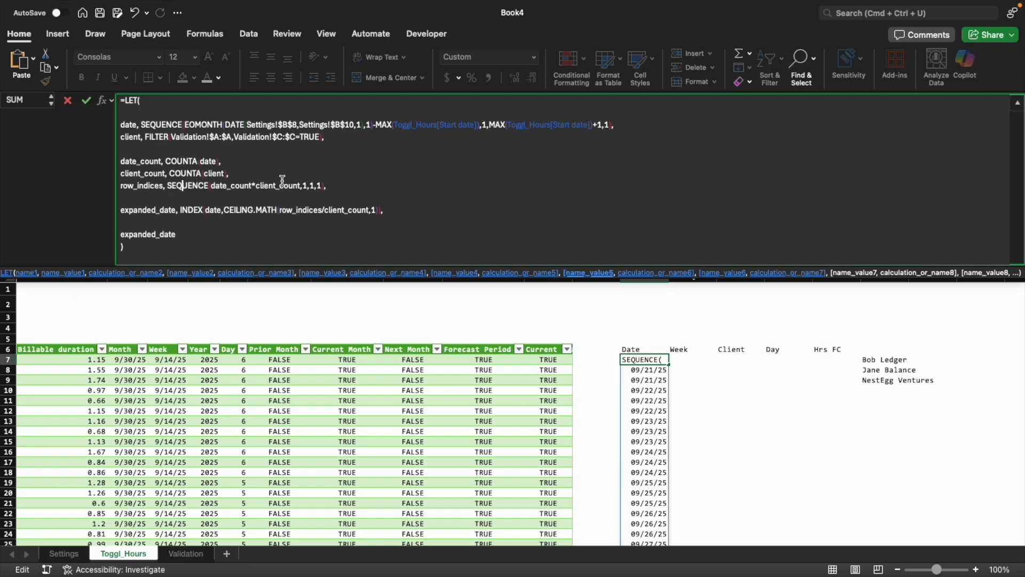
left_click(131, 127)
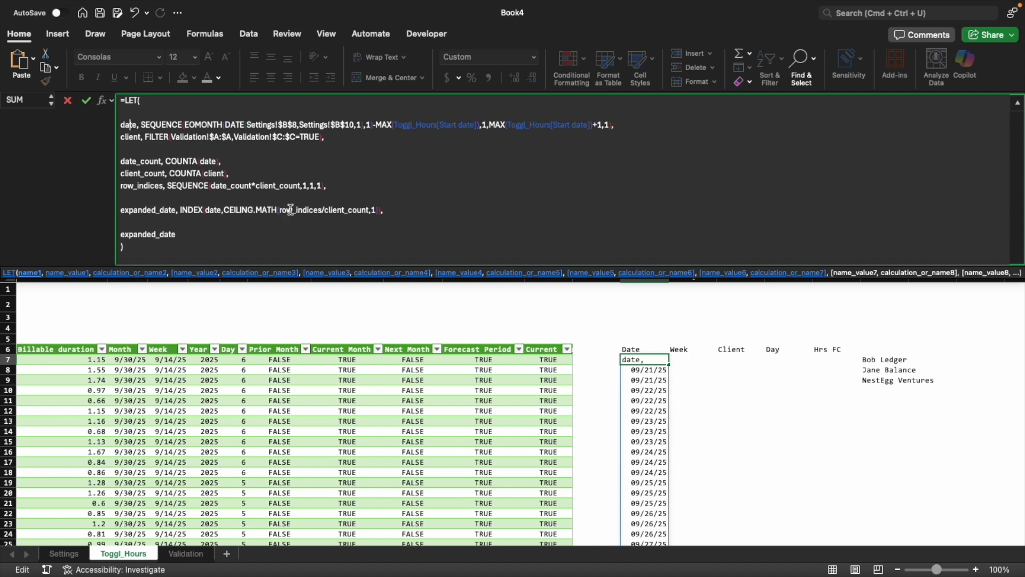
left_click_drag(280, 209, 324, 209)
left_click_drag(323, 209, 323, 209)
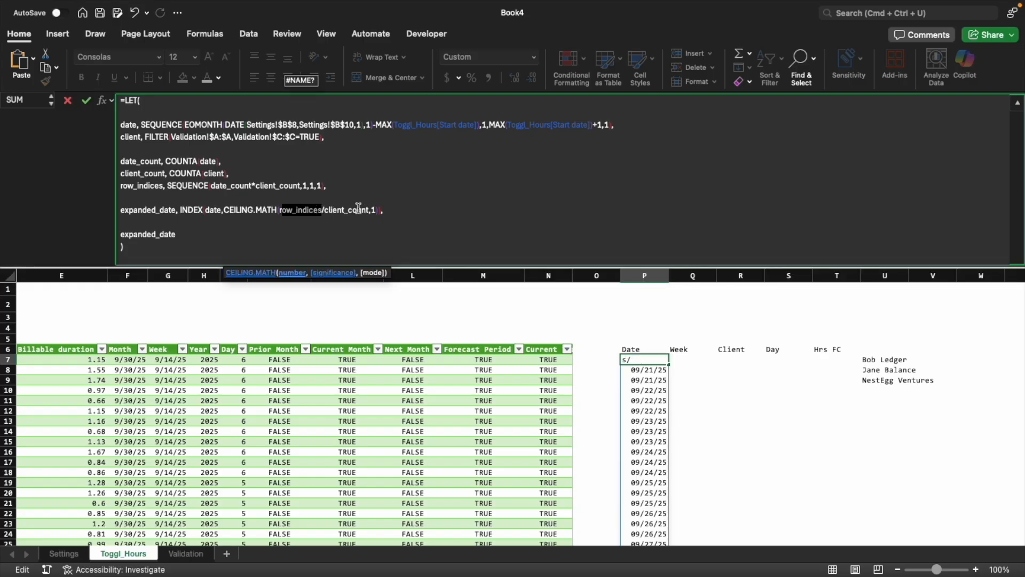
Finish editing the LET formula in P7 and check its spilled dates down to the last row
key("Escape")
key("super+shift+Down")
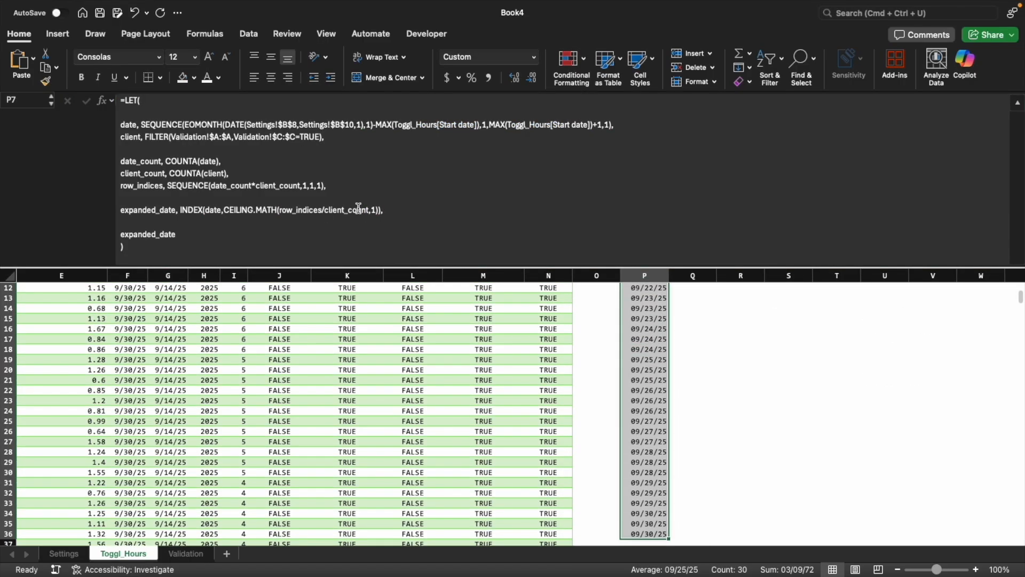
key("super+Up")
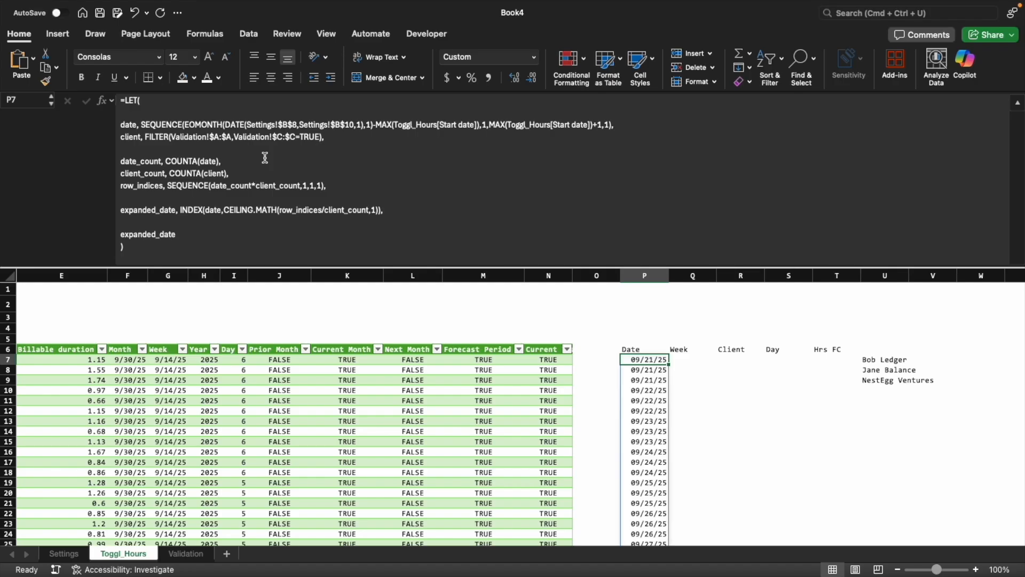
Delete column U containing the standalone client FILTER list and go back to the LET formula in P7
key("super+Right")
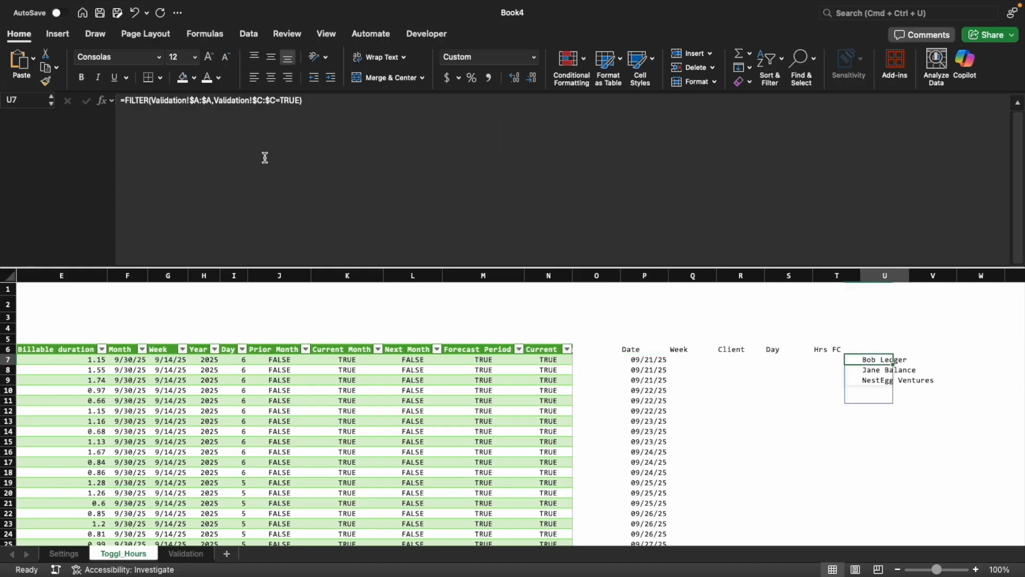
key("ctrl+space")
key("ctrl+minus")
key("Left")
key("Left")
key("Left")
key("Left")
key("Left")
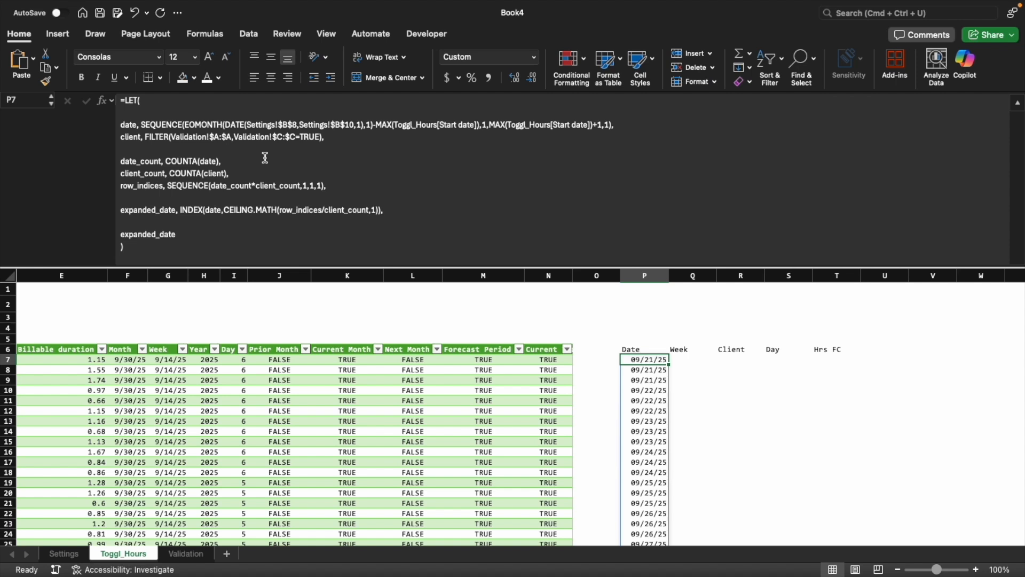
Enter =P7#-WEEKDAY(P7#,1)+1 in Q7 to spill the week start for every date
key("Right")
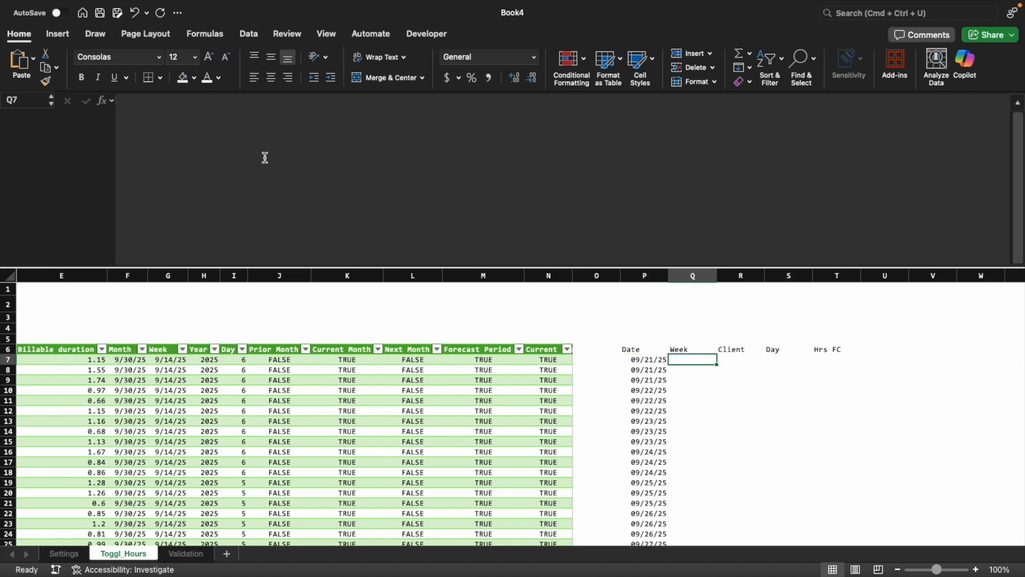
type("=")
key("Left")
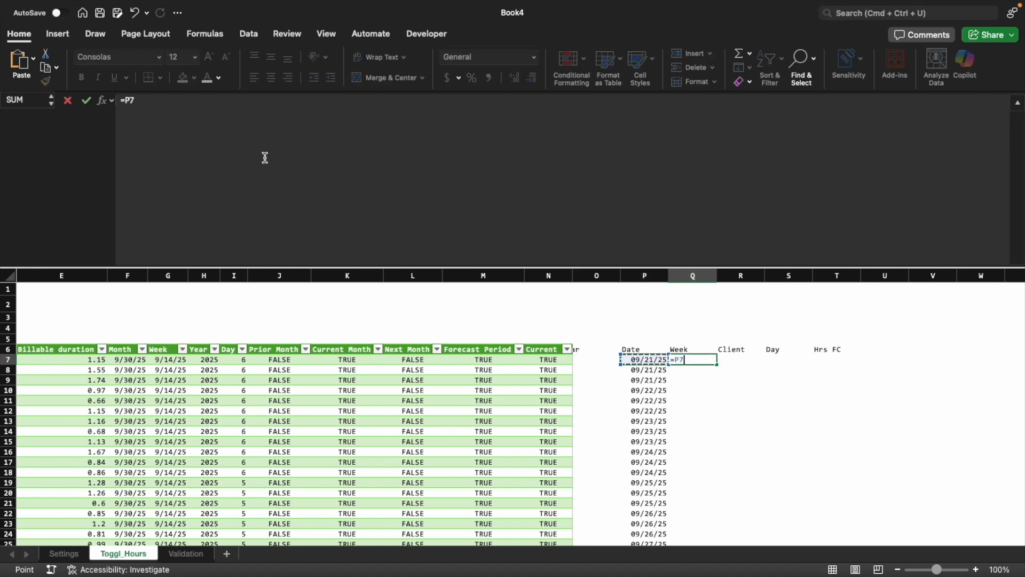
type("#")
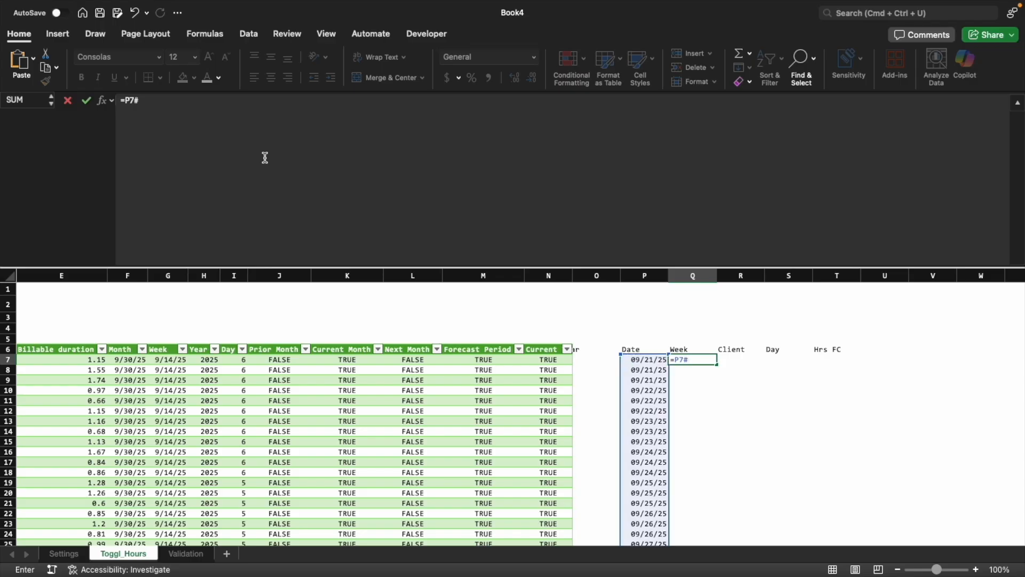
type("-we")
key("Tab")
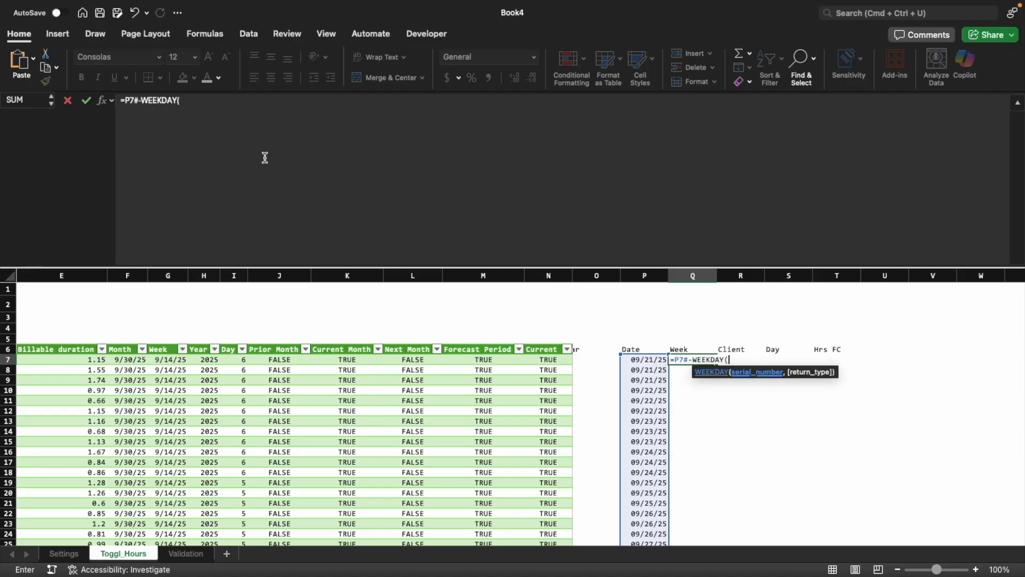
left_click(637, 361)
type("#,")
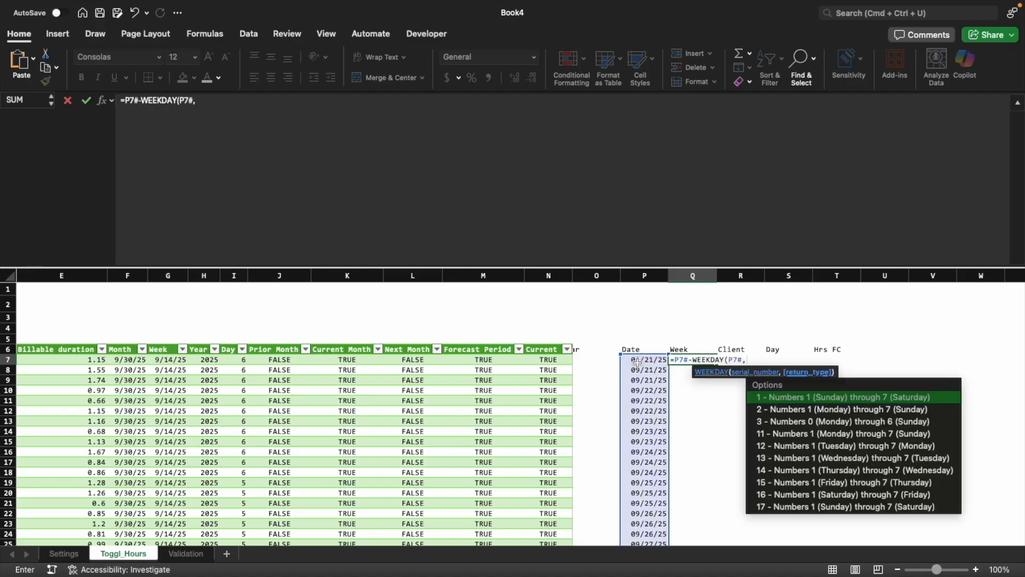
type("1")
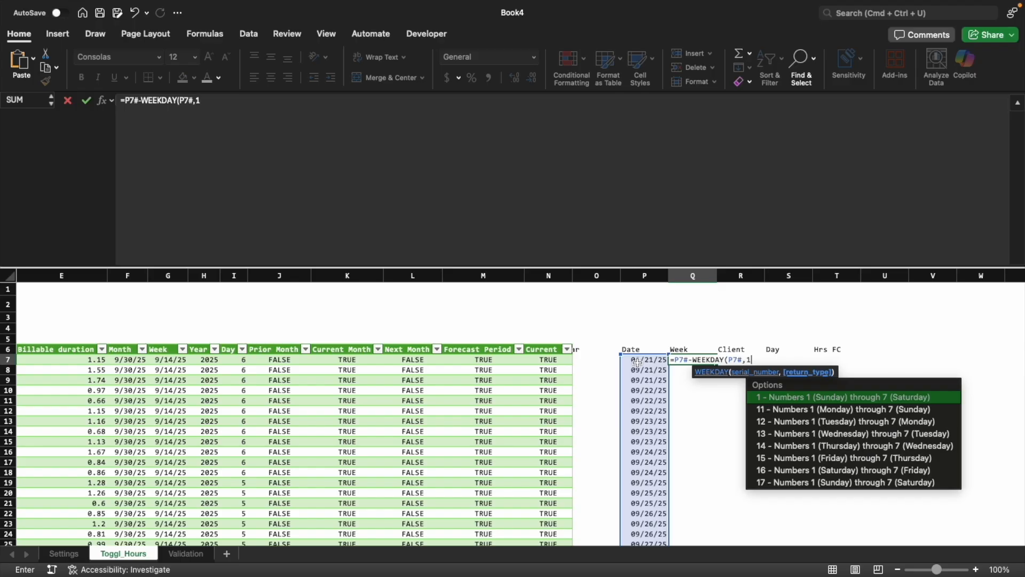
type(")+1")
key("Return")
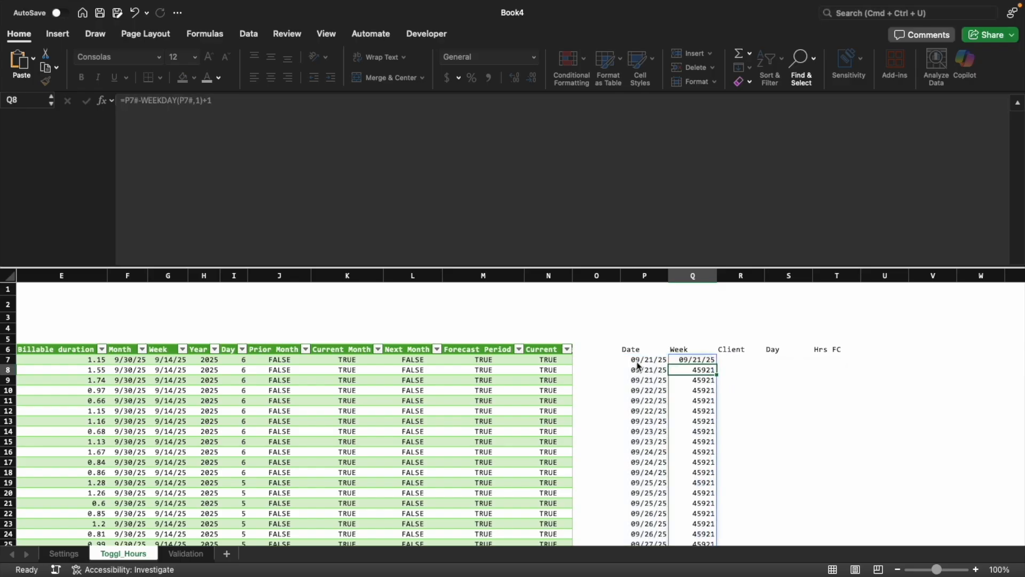
Apply only the date format of P7 to the whole spilled Week range starting at Q7
key("Up")
key("Left")
key("super+c")
key("Right")
key("shift+super+Down")
key("ctrl+super+v")
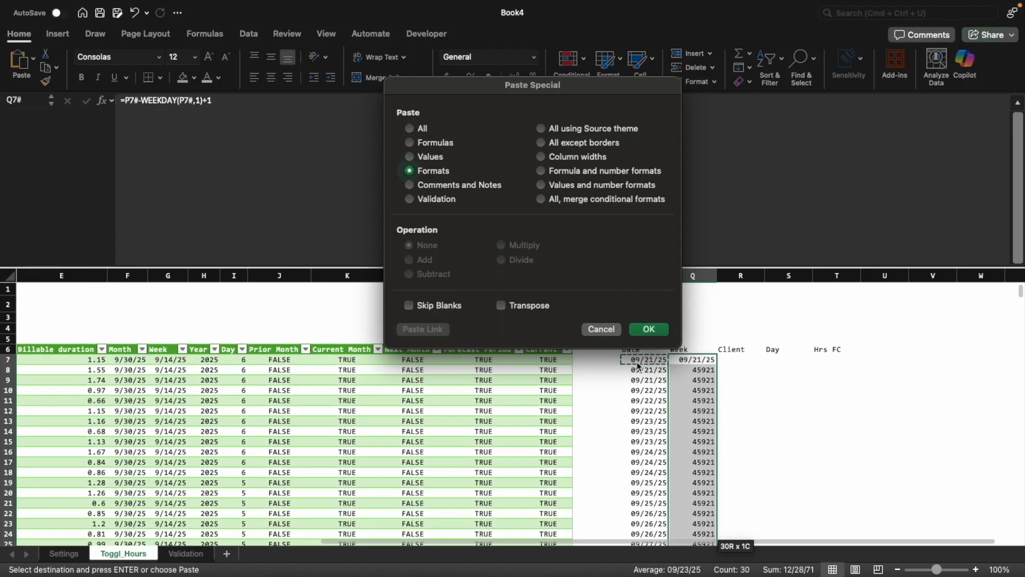
key("Return")
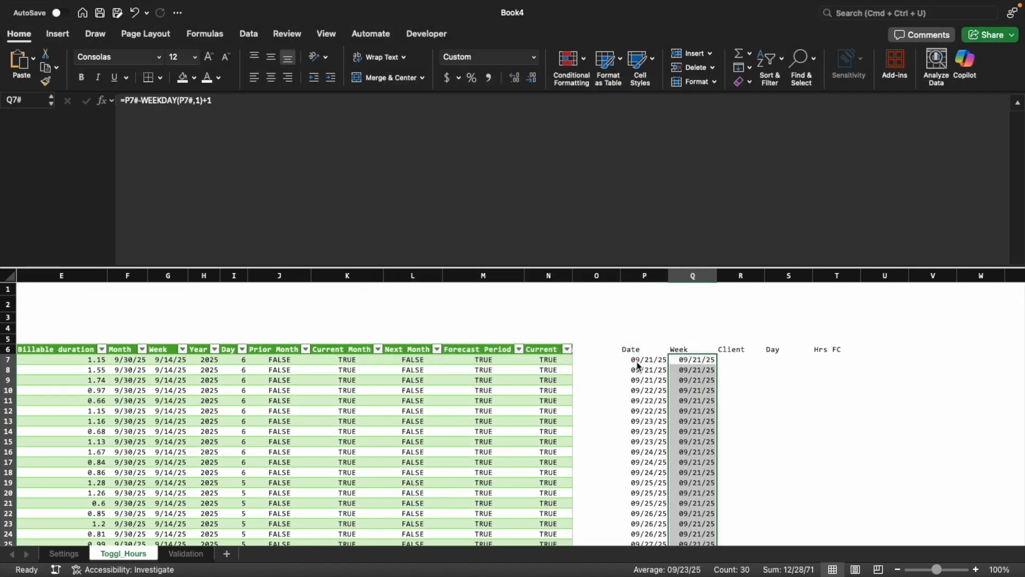
Compare the spilled Week values with the dates in column P down to the last row
key("Left")
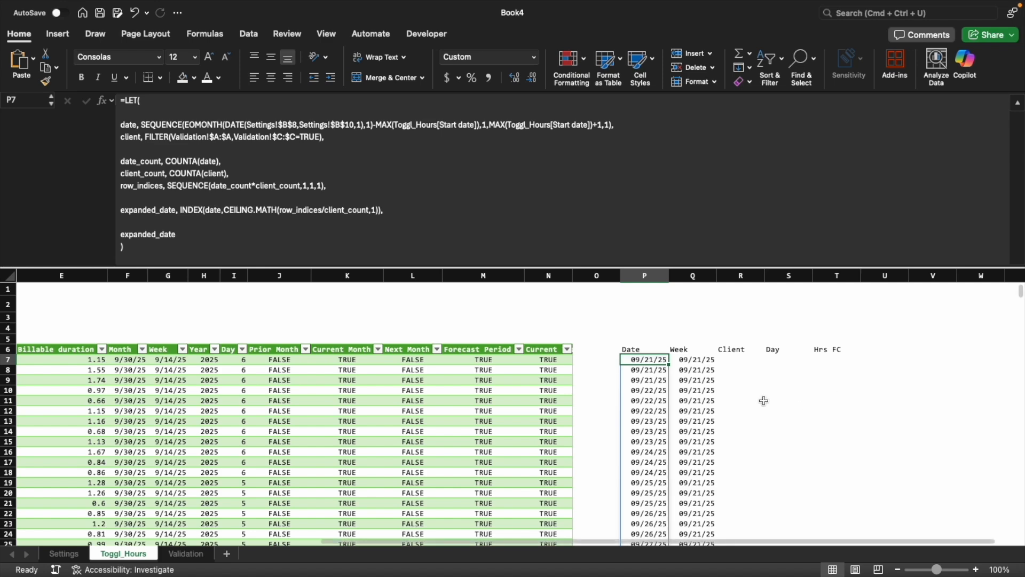
scroll(702, 388, "down", 2)
left_click(694, 334)
scroll(700, 364, "down", 6)
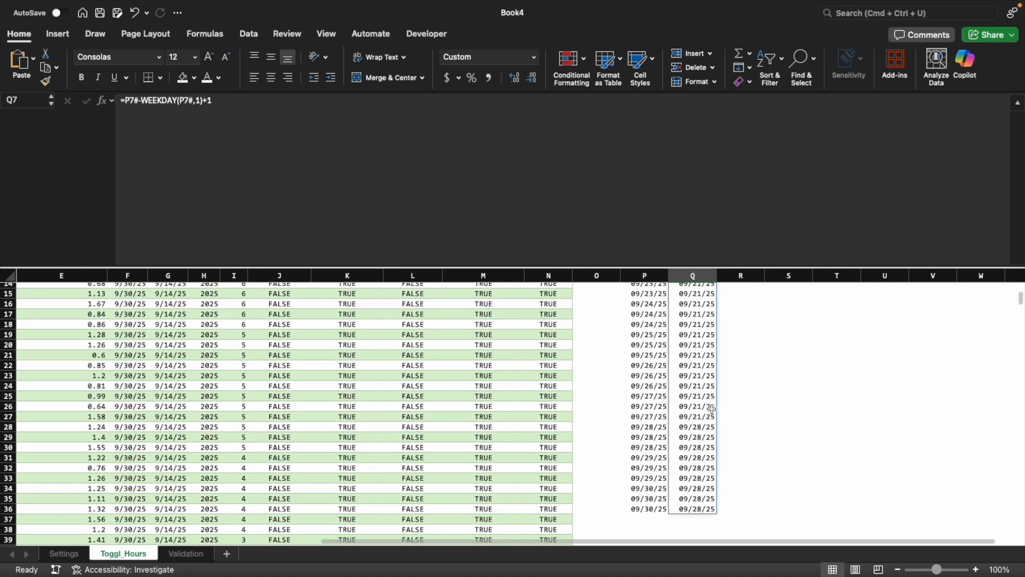
left_click(657, 426)
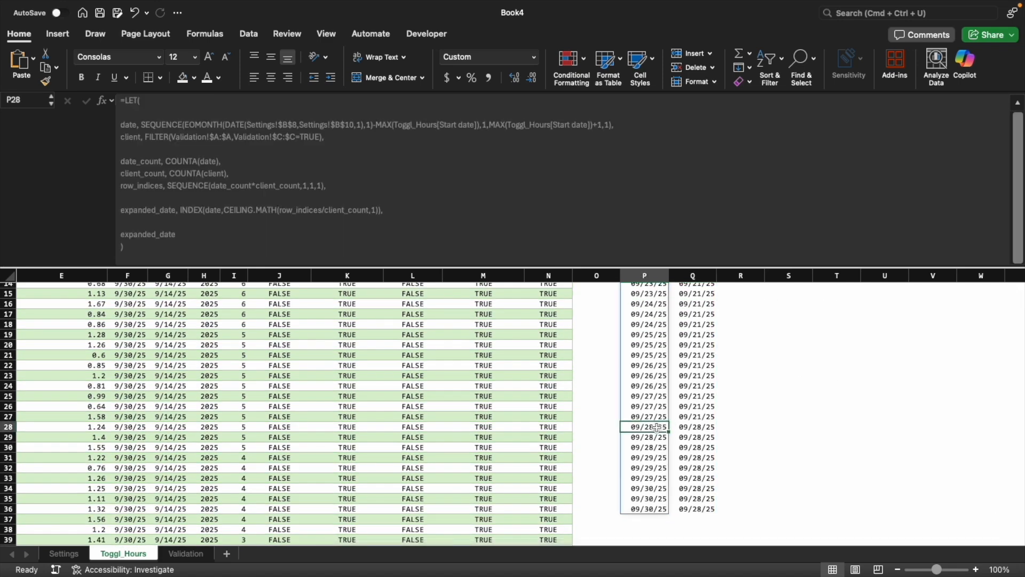
left_click(697, 355)
scroll(696, 355, "up", 6)
left_click(697, 355)
left_click(701, 277)
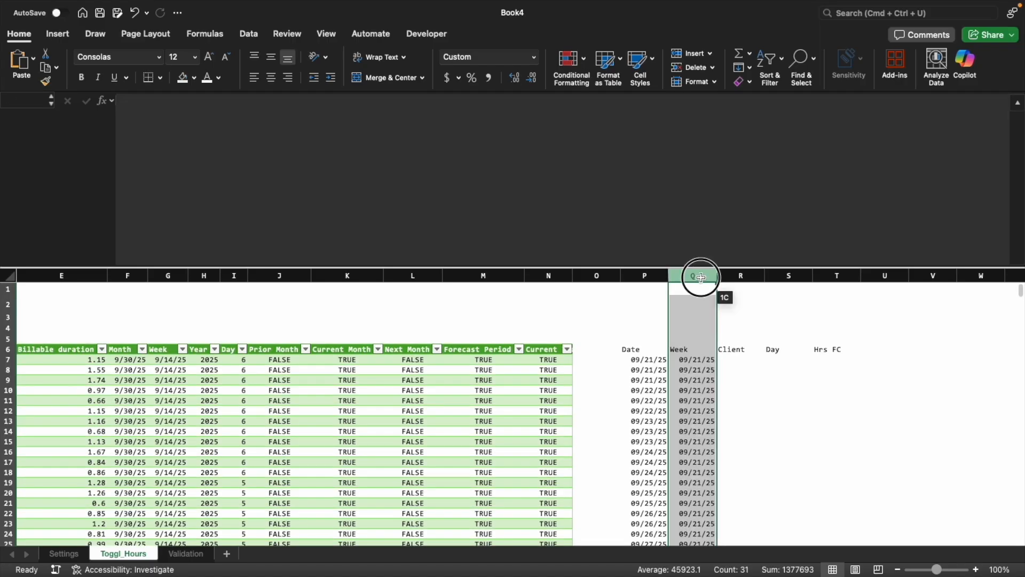
double_click(729, 360)
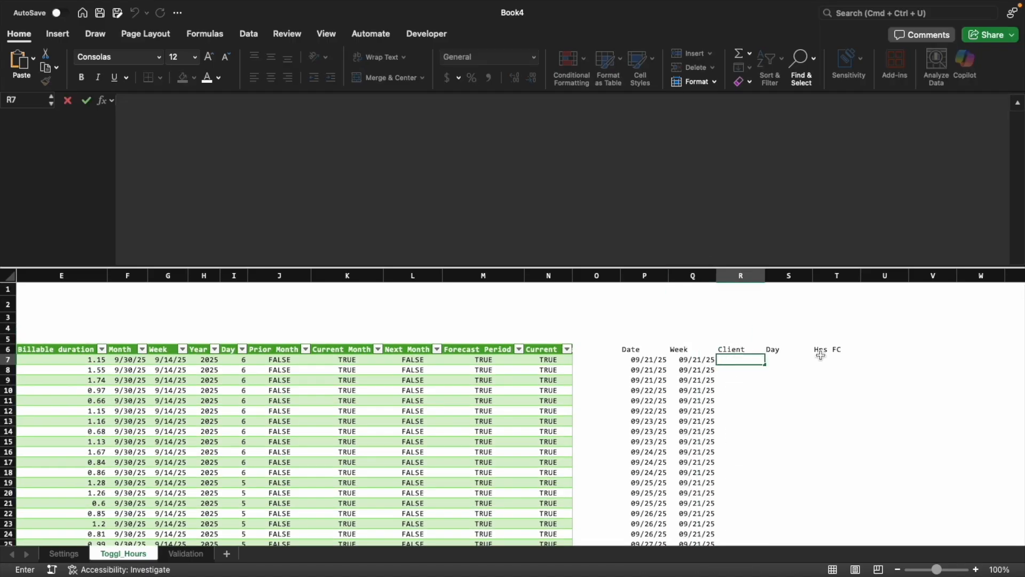
key("Escape")
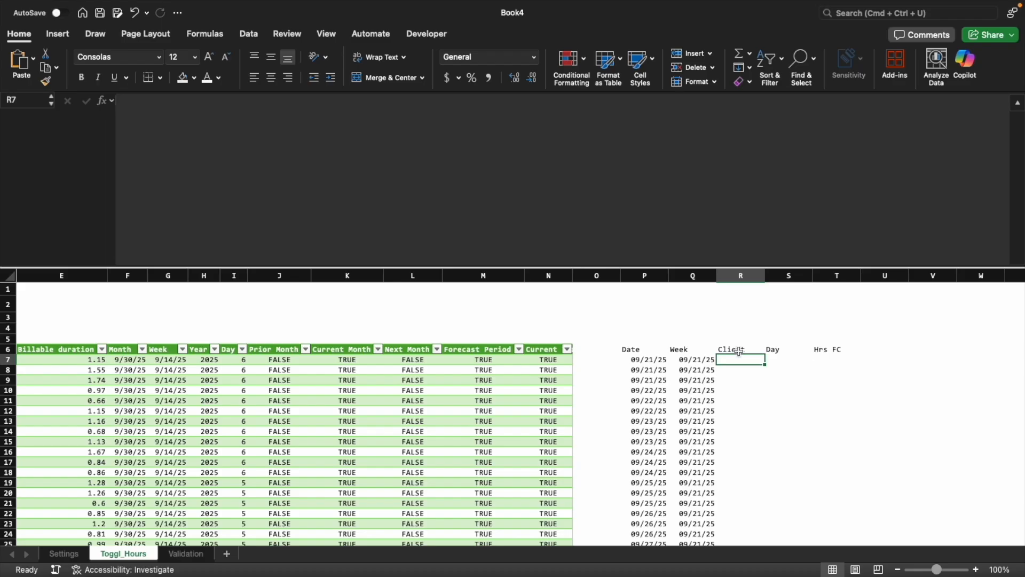
Copy the LET formula from P7 into R7 under the Client header
left_click(652, 365)
key("super+c")
key("Right")
key("Right")
key("super+v")
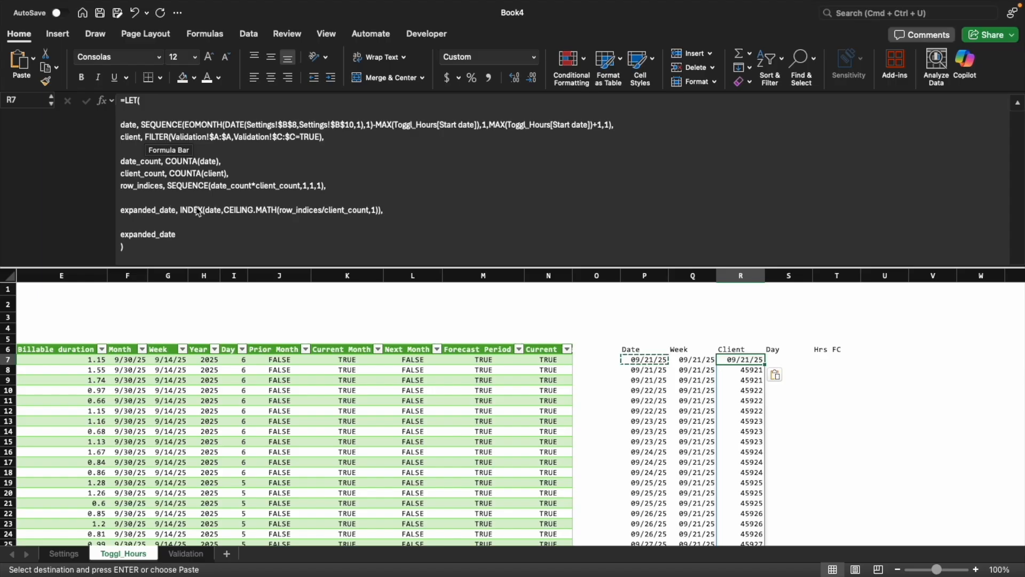
In R7's LET formula, rename the expanded_date definition to expanded_client and make its INDEX read from client
left_click(172, 209)
key("BackSpace")
key("BackSpace")
key("BackSpace")
key("BackSpace")
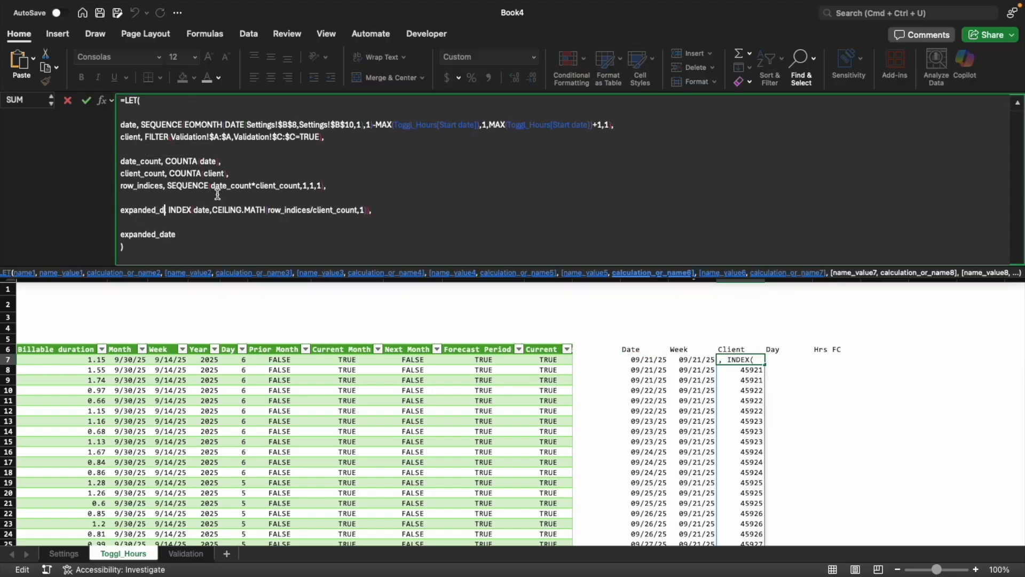
type("client")
key("Right")
key("Right")
key("Right")
key("Right")
key("Right")
key("Right")
key("Right")
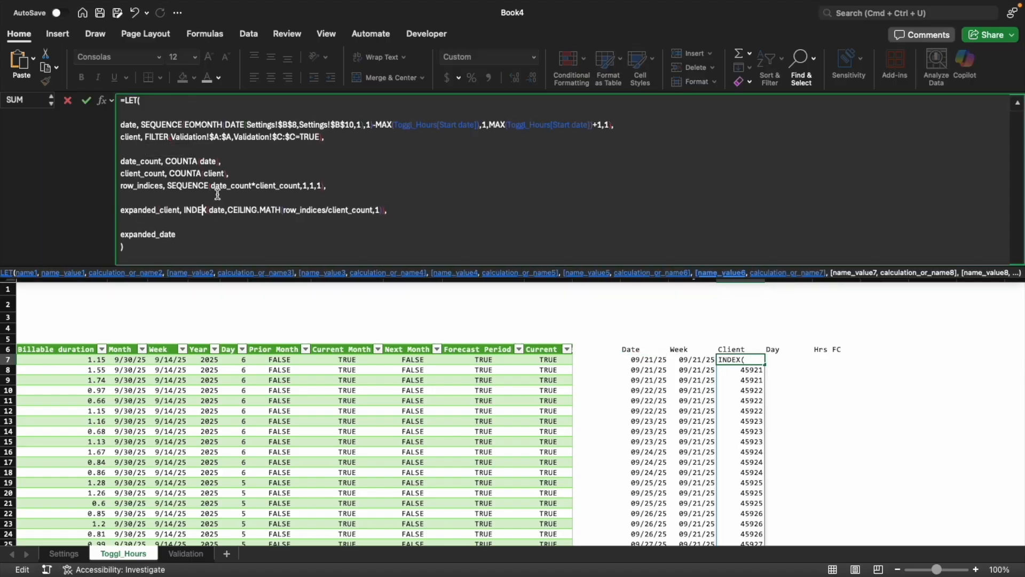
key("Delete")
key("Delete")
key("Delete")
key("Delete")
type("client,")
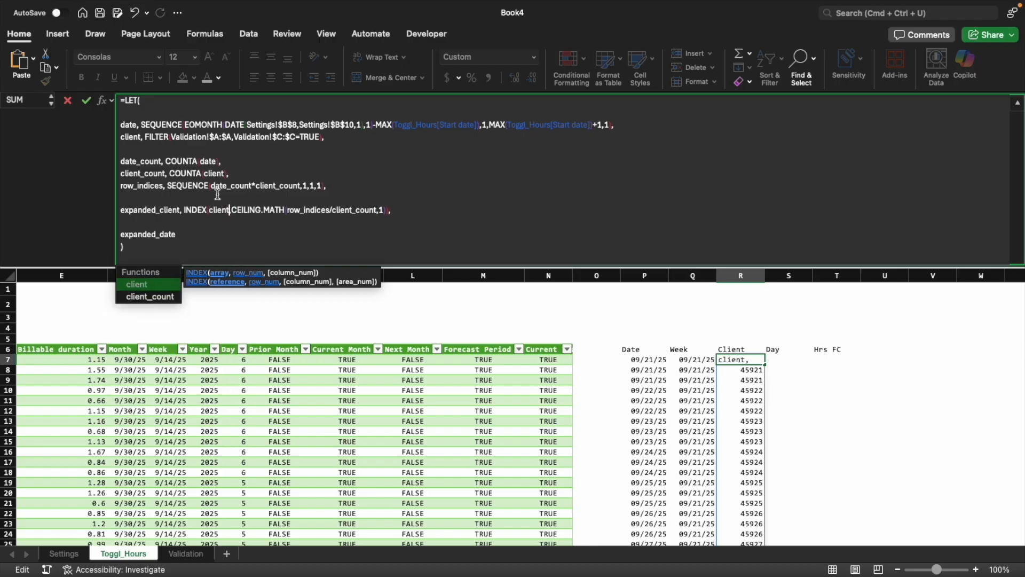
Replace the CEILING.MATH row argument in expanded_client with MOD(row_indices-1,client_count)+1
key("shift+Right")
key("shift+Right")
key("shift+Right")
key("shift+Right")
key("shift+Right")
key("shift+Right")
key("shift+Right")
key("shift+Right")
key("shift+Right")
key("shift+Right")
key("shift+Right")
key("shift+Right")
key("shift+Right")
key("shift+Right")
key("shift+Right")
key("shift+Right")
key("shift+Right")
key("shift+Right")
key("shift+Right")
key("shift+Right")
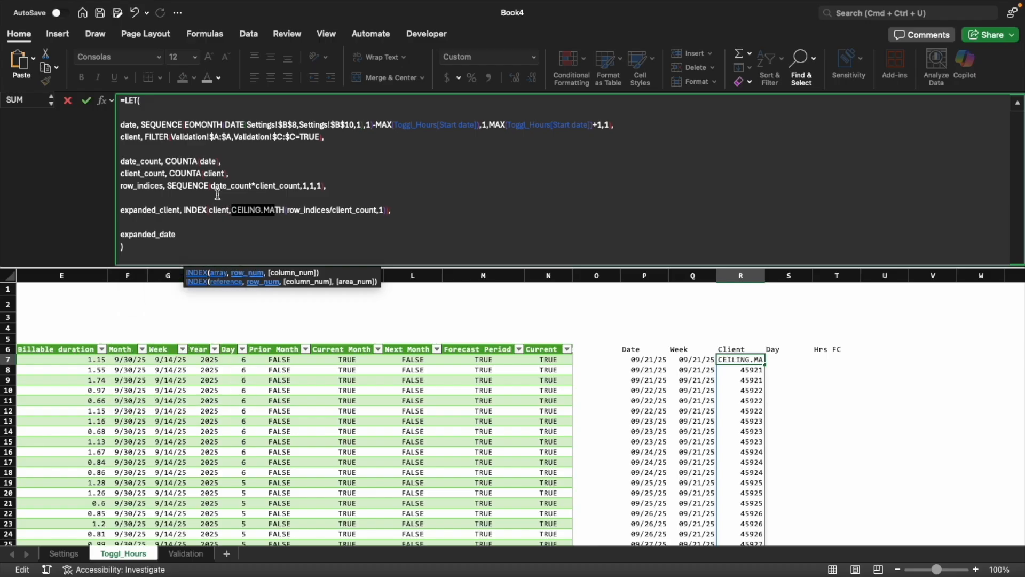
key("shift+Right")
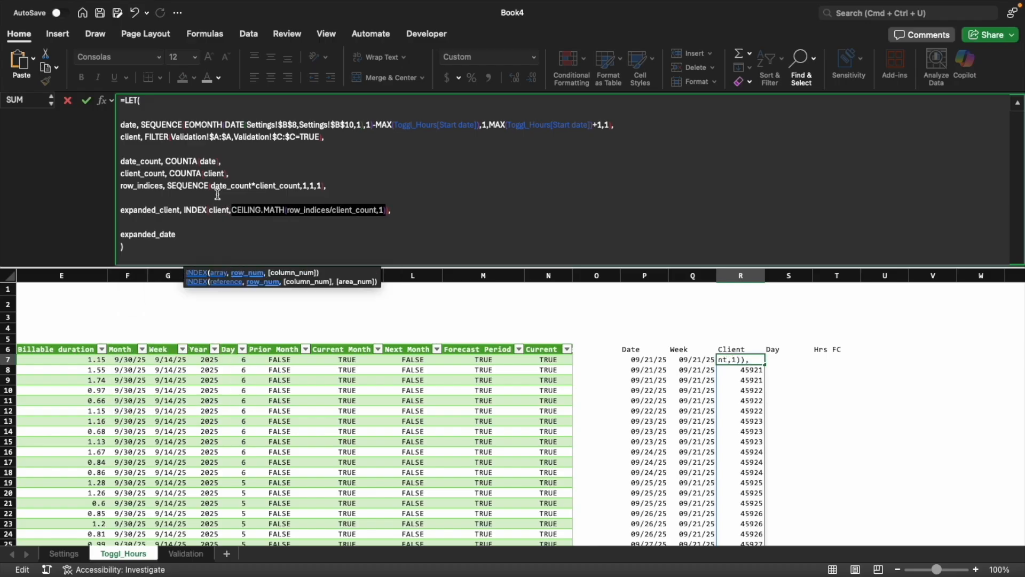
key("BackSpace")
type("MOD(")
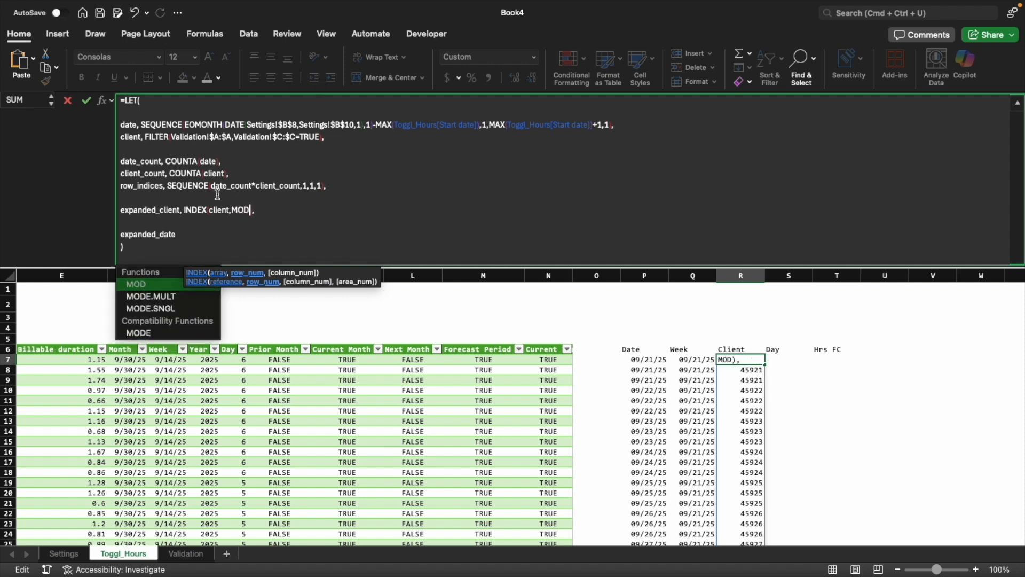
type("row_indices")
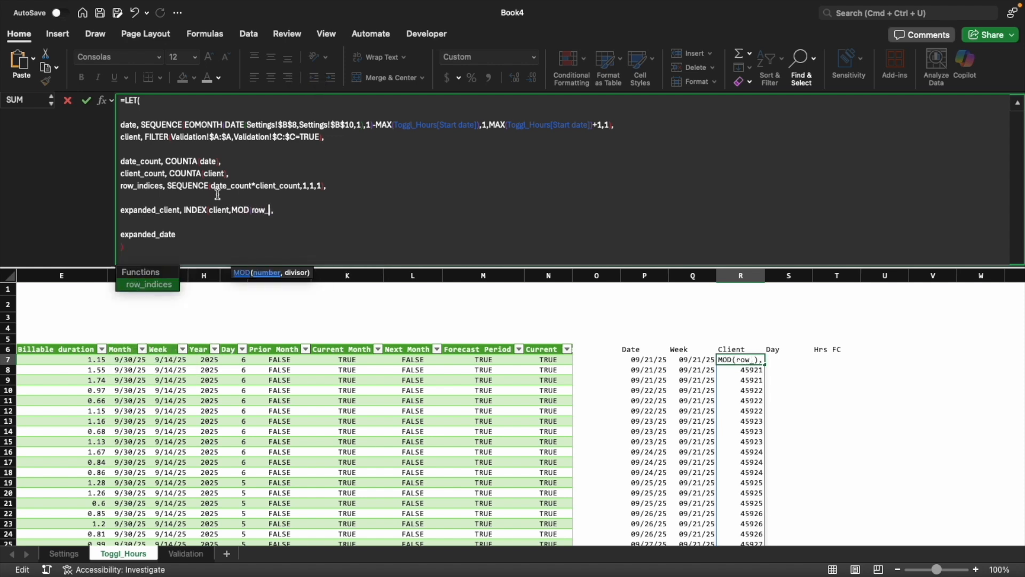
type("-")
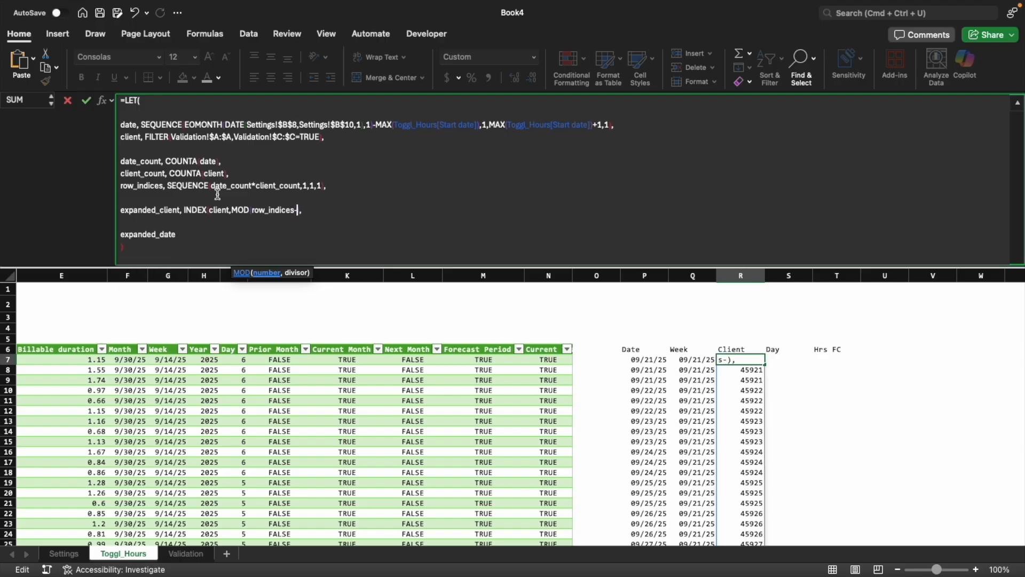
type("1,client_count")
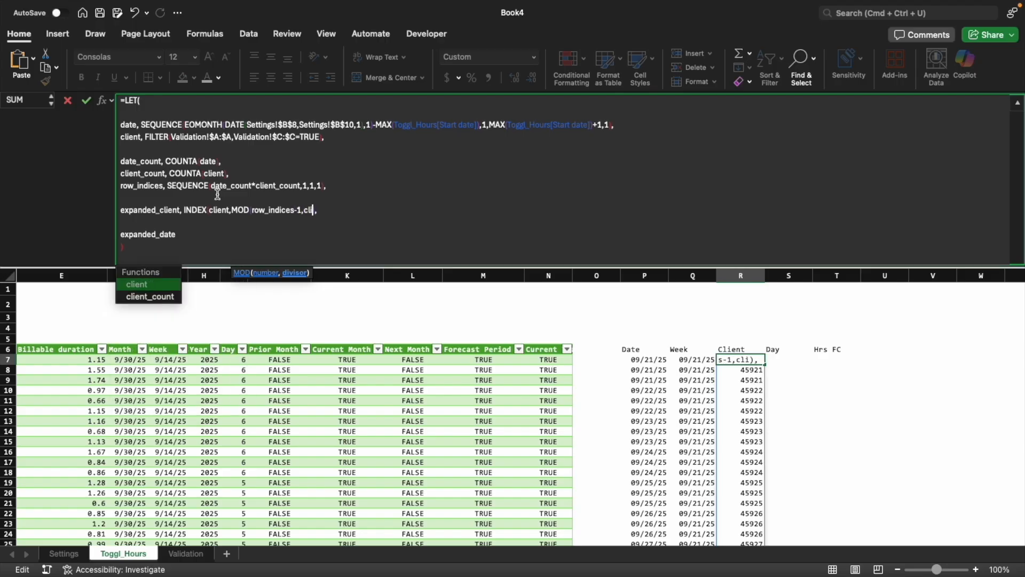
type(")")
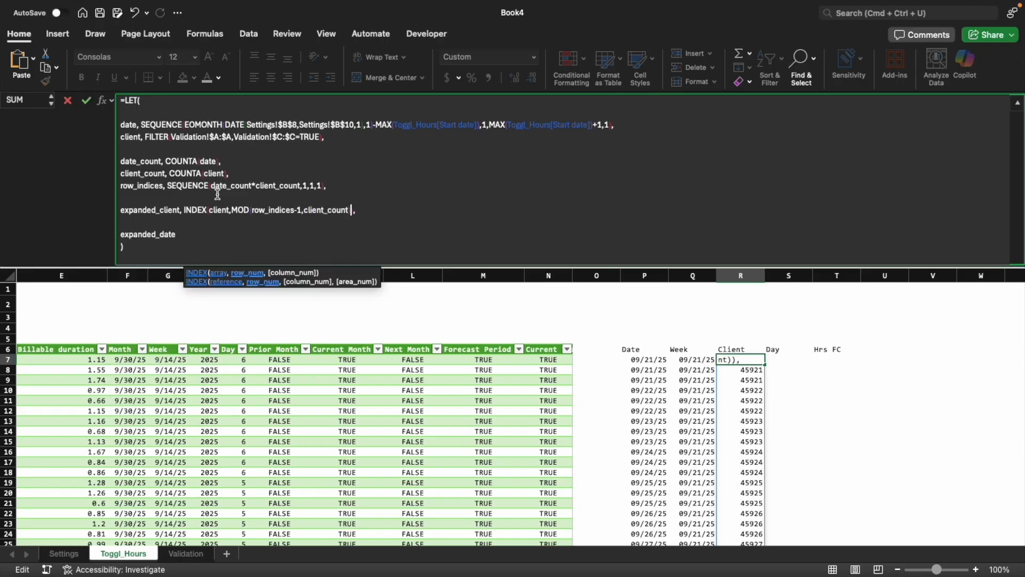
type("+1)")
Make R7's LET formula return expanded_client instead of expanded_date and commit it
key("Right")
key("Right")
key("Right")
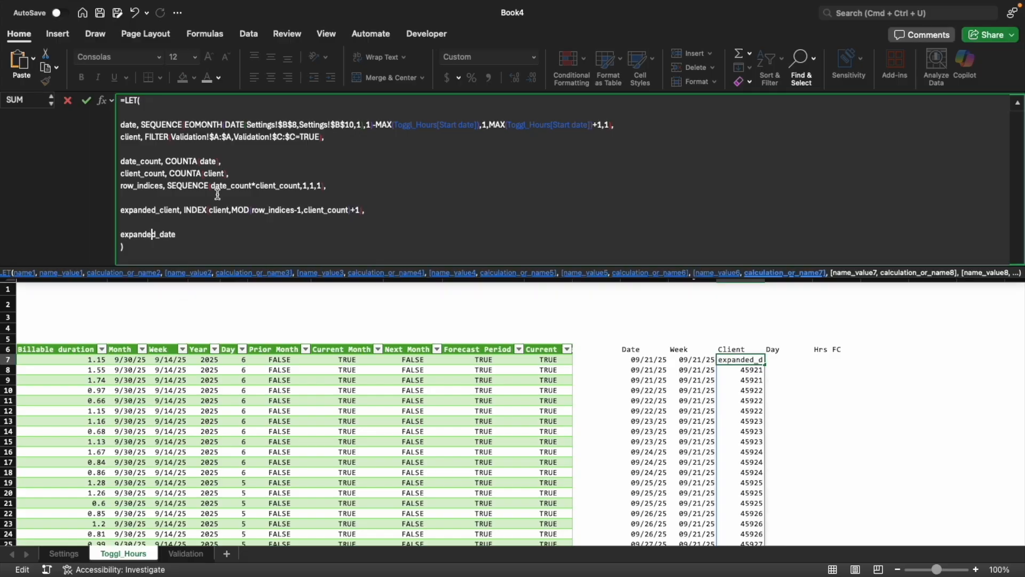
type("clien")
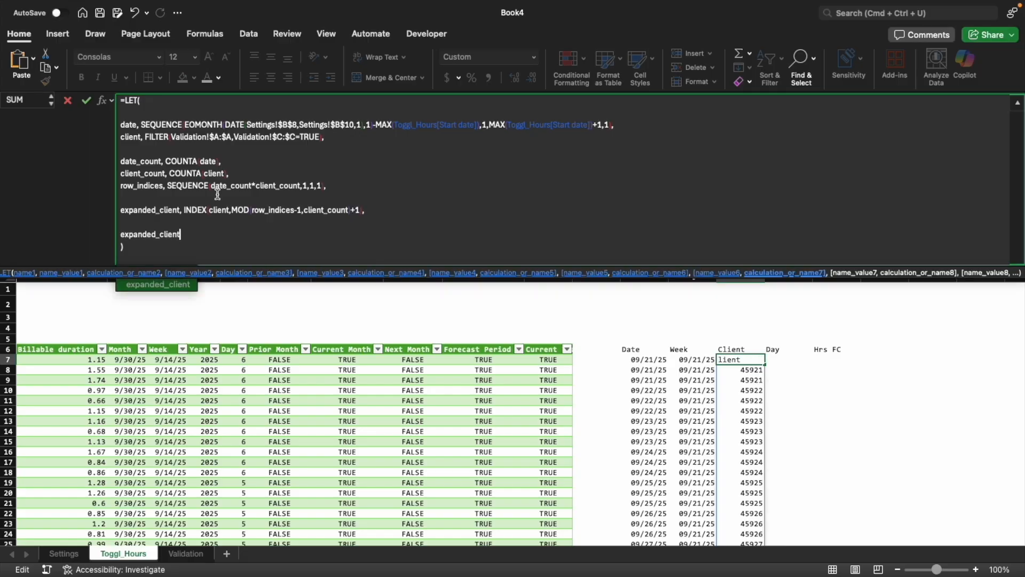
key("Return")
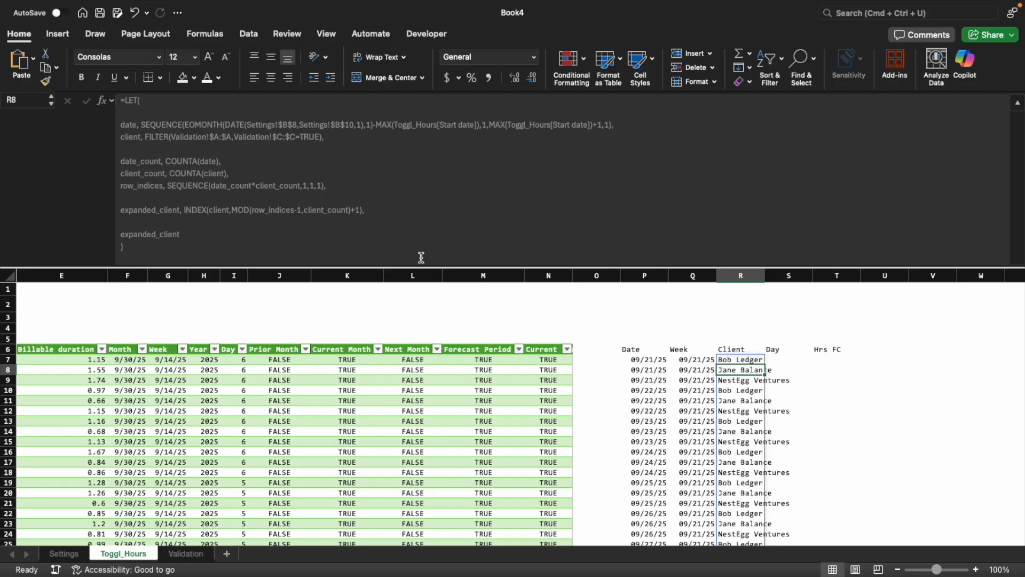
Examine the repeating client list in column R and how it pairs with each date and week
left_click_drag(738, 361, 740, 410)
scroll(739, 408, "down", 3)
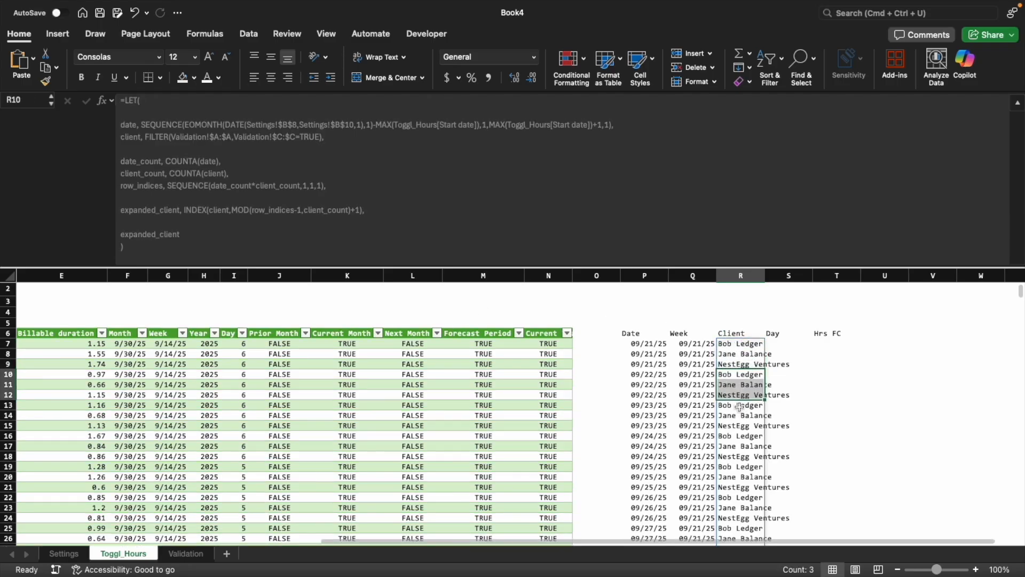
scroll(739, 408, "down", 10)
scroll(740, 408, "up", 10)
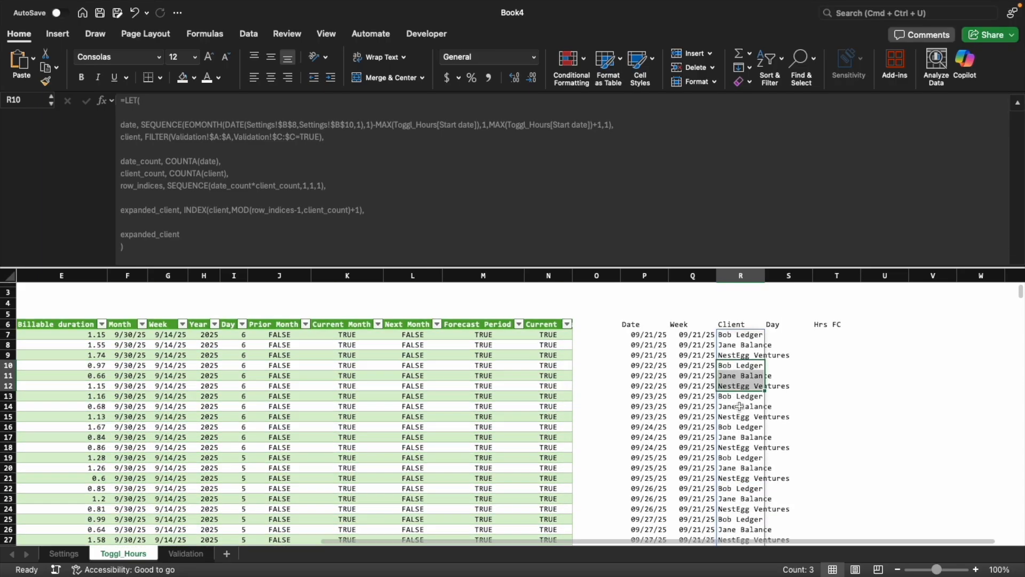
left_click(738, 333)
scroll(738, 341, "down", 10)
scroll(737, 368, "up", 10)
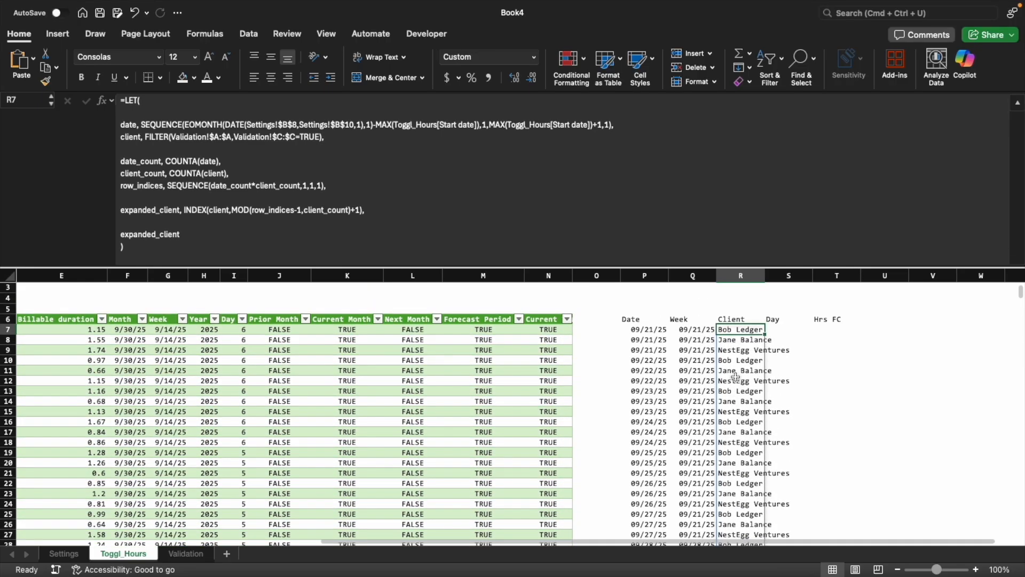
left_click(648, 330)
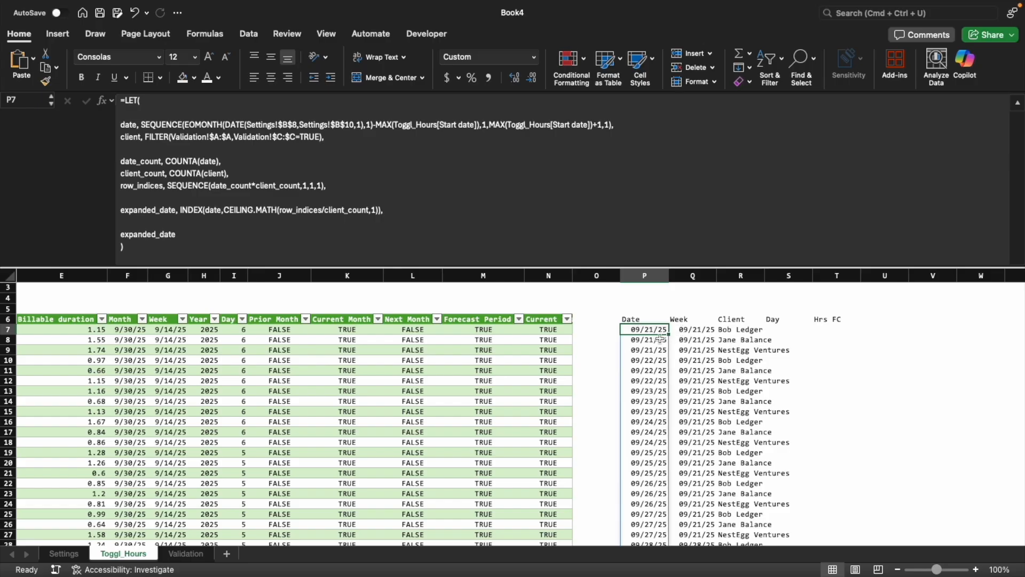
left_click_drag(638, 329, 748, 330)
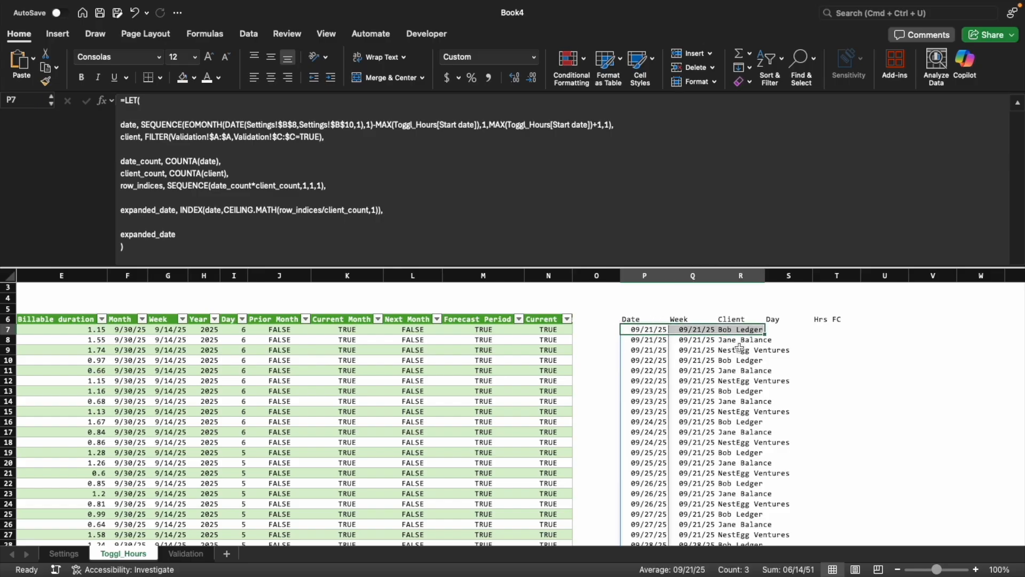
scroll(703, 353, "down", 5)
scroll(703, 358, "up", 5)
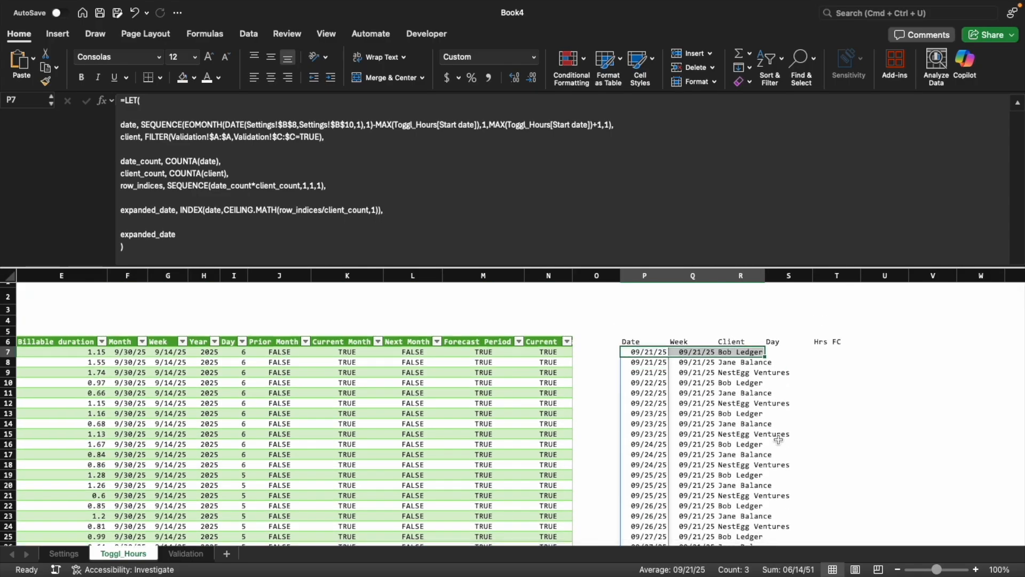
Examine how the generated Date, Week and Client columns line up with each other and with the Toggl hours table
left_click(704, 426)
scroll(700, 421, "down", 5)
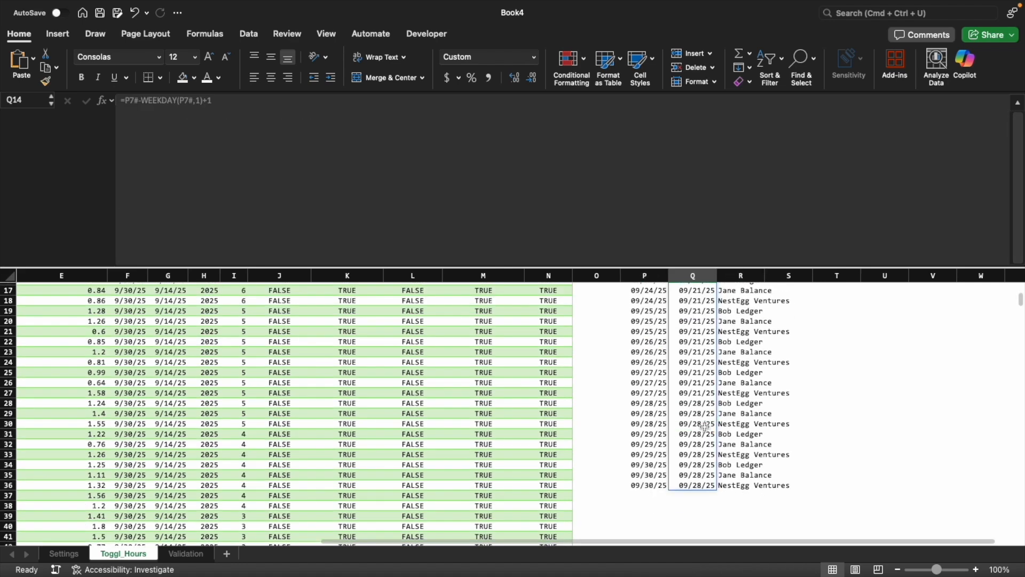
scroll(691, 414, "up", 5)
left_click_drag(647, 340, 691, 427)
left_click(687, 375)
left_click_drag(724, 344, 706, 415)
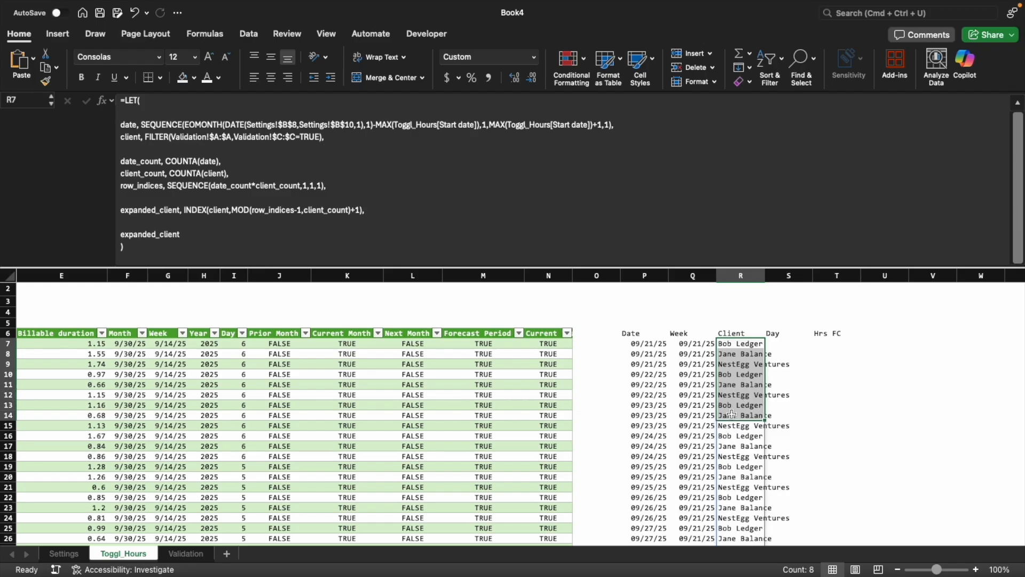
scroll(649, 407, "left", 5)
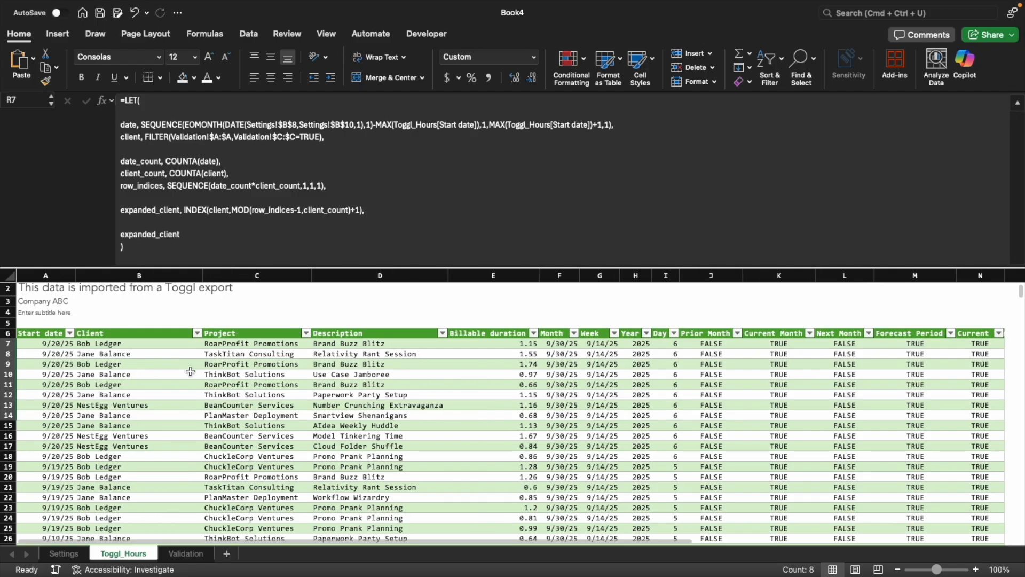
scroll(707, 420, "right", 3)
scroll(707, 420, "right", 1)
Fill the Day column from S7 with =WEEKDAY(P7#) so every spilled date gets its weekday number
left_click(786, 343)
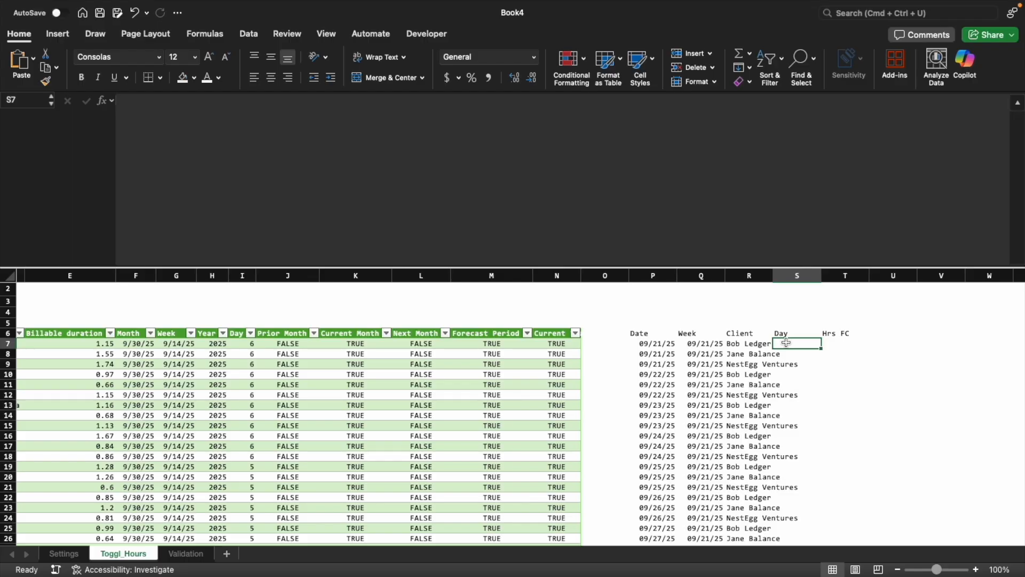
type("=we")
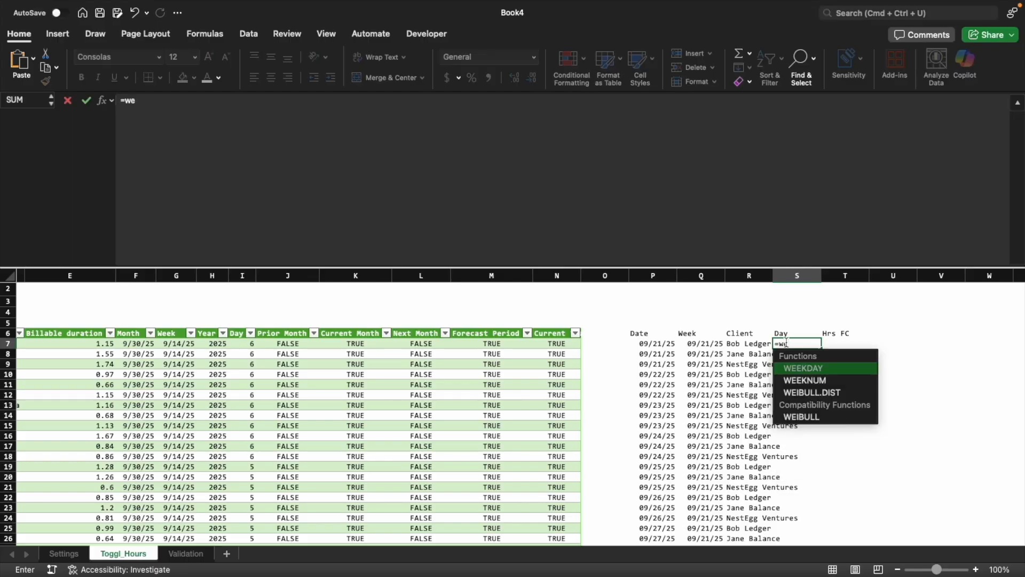
key("BackSpace")
key("BackSpace")
type("day")
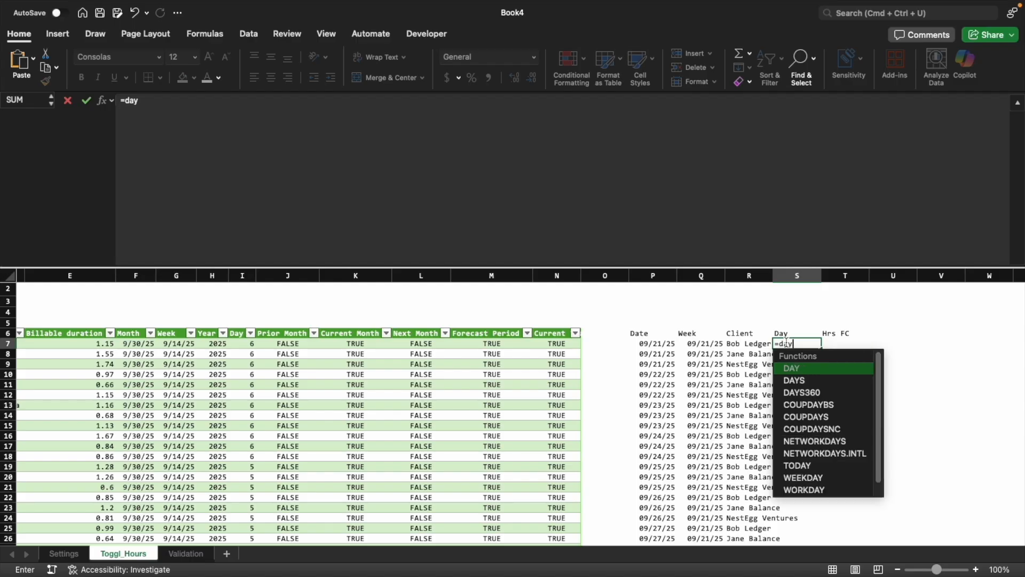
key("BackSpace")
key("BackSpace")
key("BackSpace")
type("WEEKDAY(")
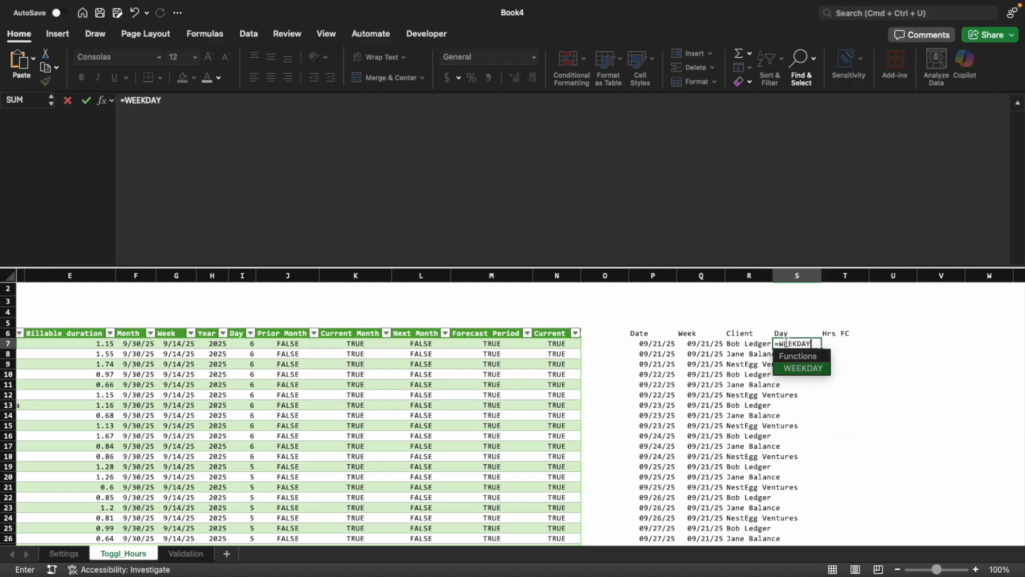
key("Left")
key("Left")
key("Left")
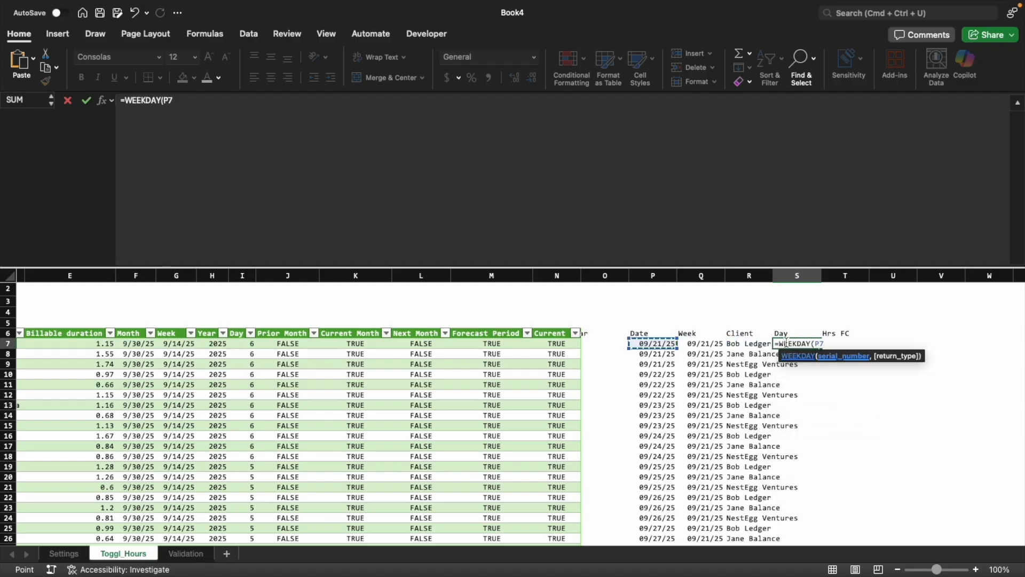
type("#)")
key("Return")
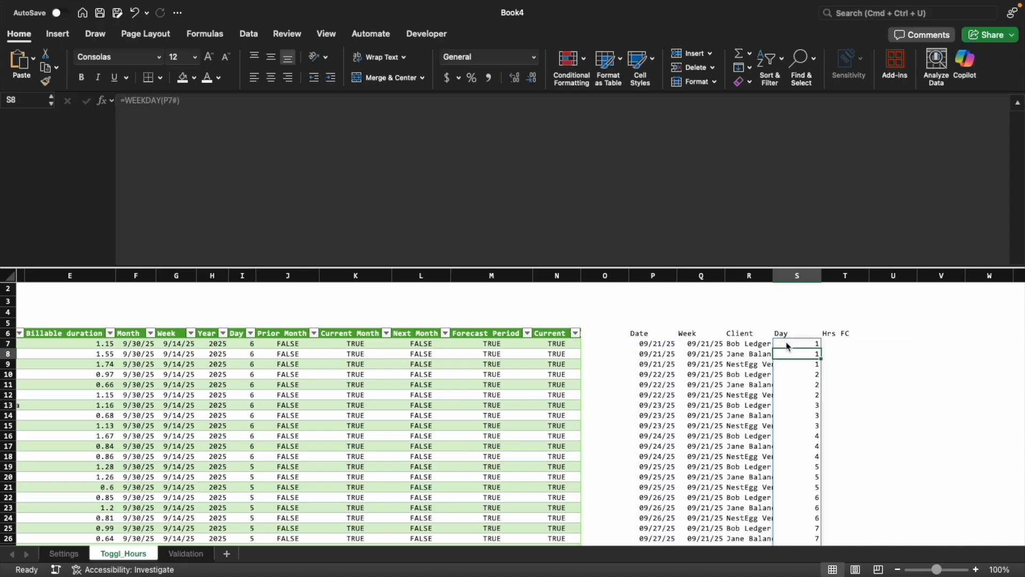
Check the spilled Day values and compare the table's Forecast Period column with the Hrs FC column
key("Down")
key("Down")
key("Down")
key("Down")
key("Down")
key("Down")
key("Down")
key("Down")
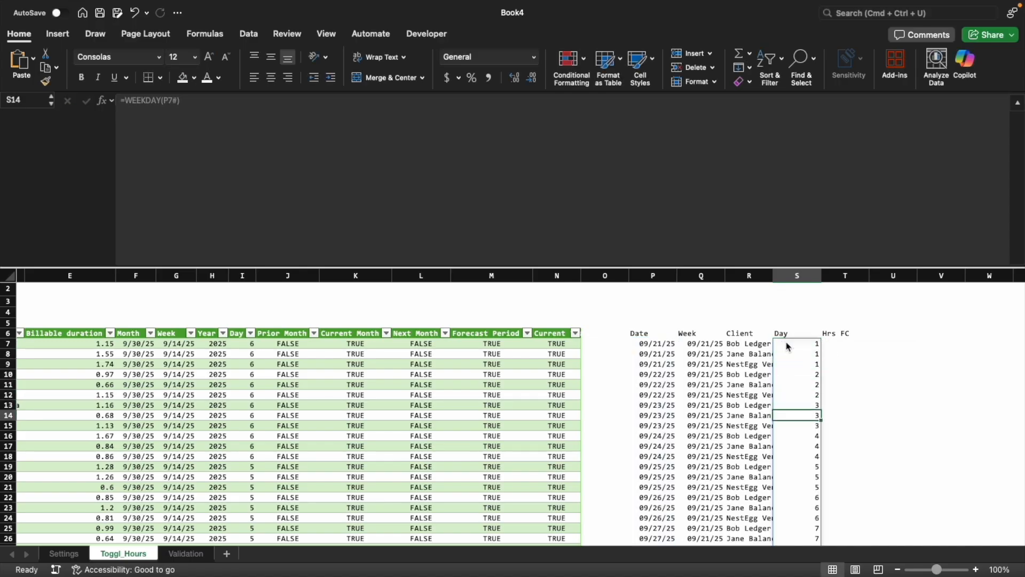
key("ctrl+Up")
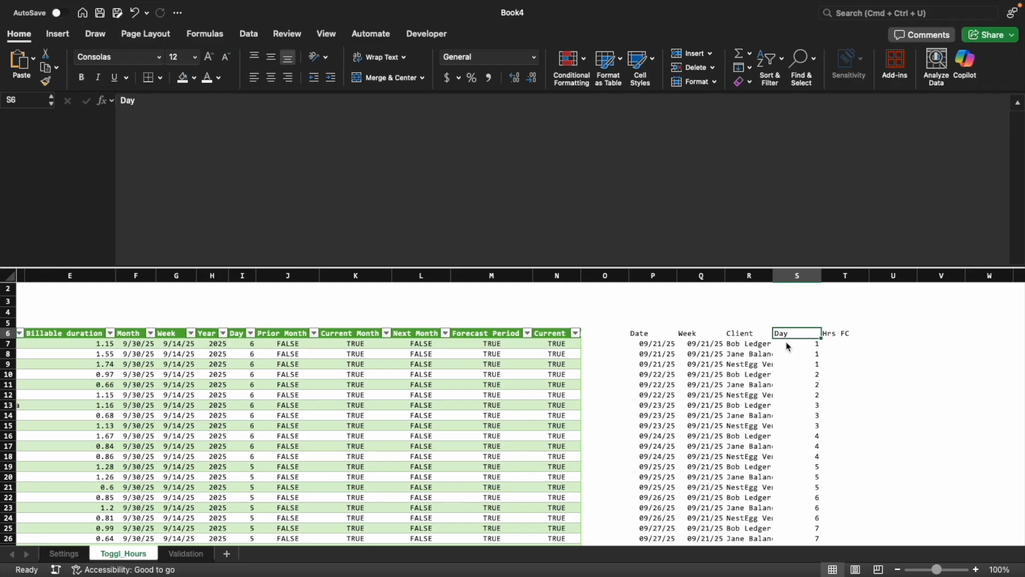
key("Right")
key("Down")
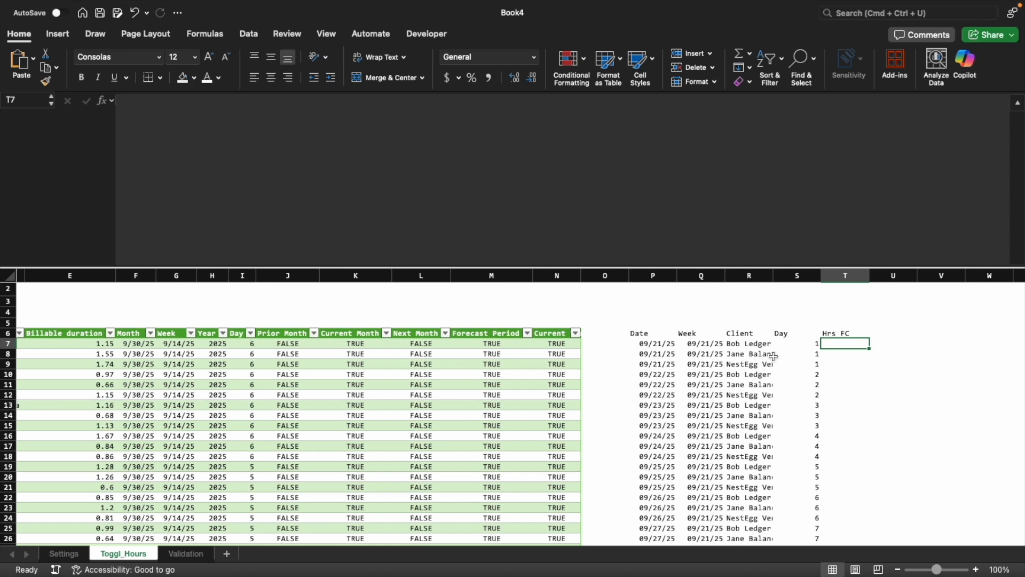
left_click(492, 275)
left_click(842, 275)
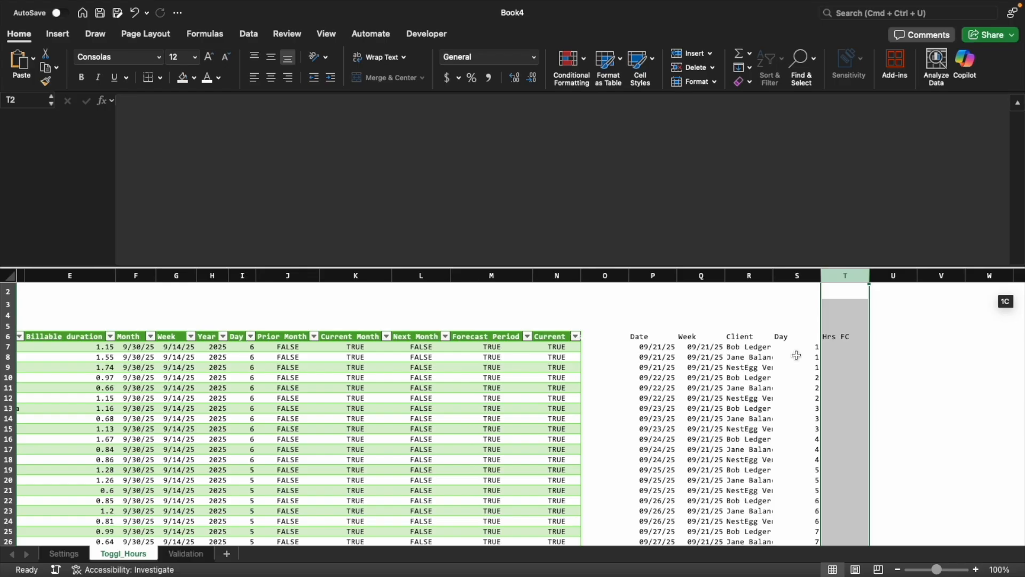
Start an AVERAGEIFS formula in T7 under Hrs FC, with Toggl_Hours[Billable duration] as the average range
left_click(840, 349)
type("=av")
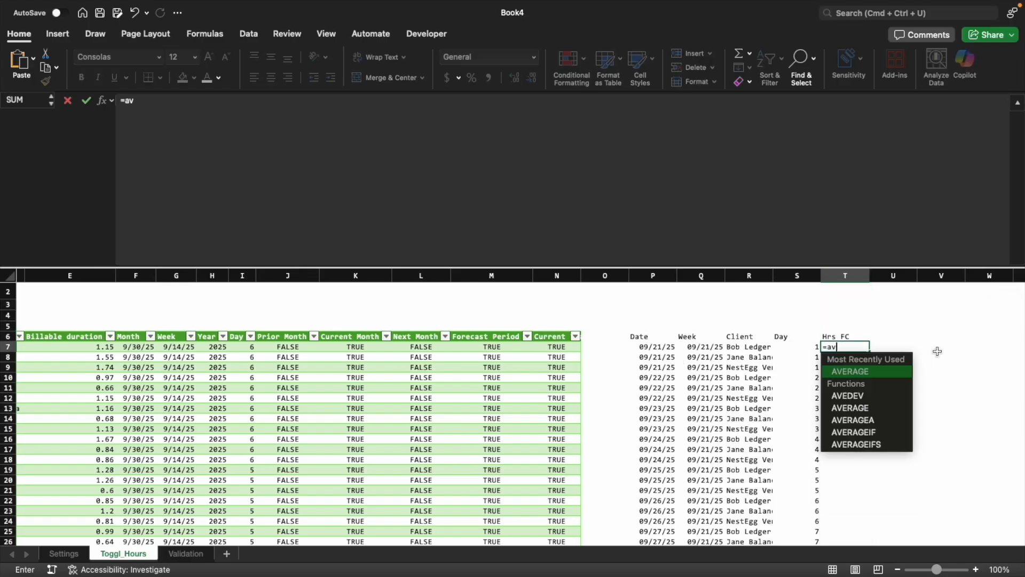
key("Down")
key("Down")
key("Down")
key("Down")
key("Down")
key("Tab")
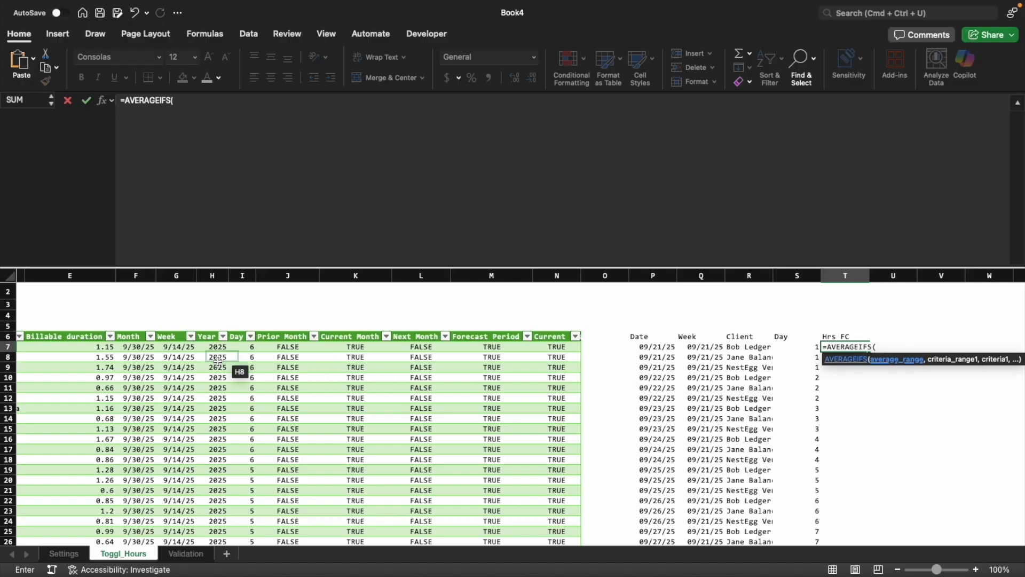
left_click(97, 367)
key("ctrl+space")
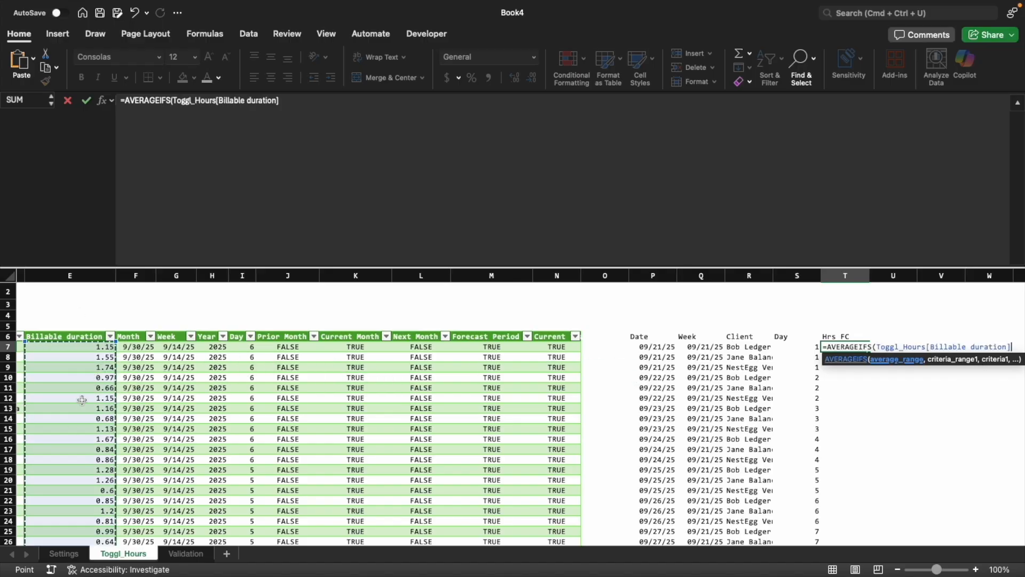
type(",")
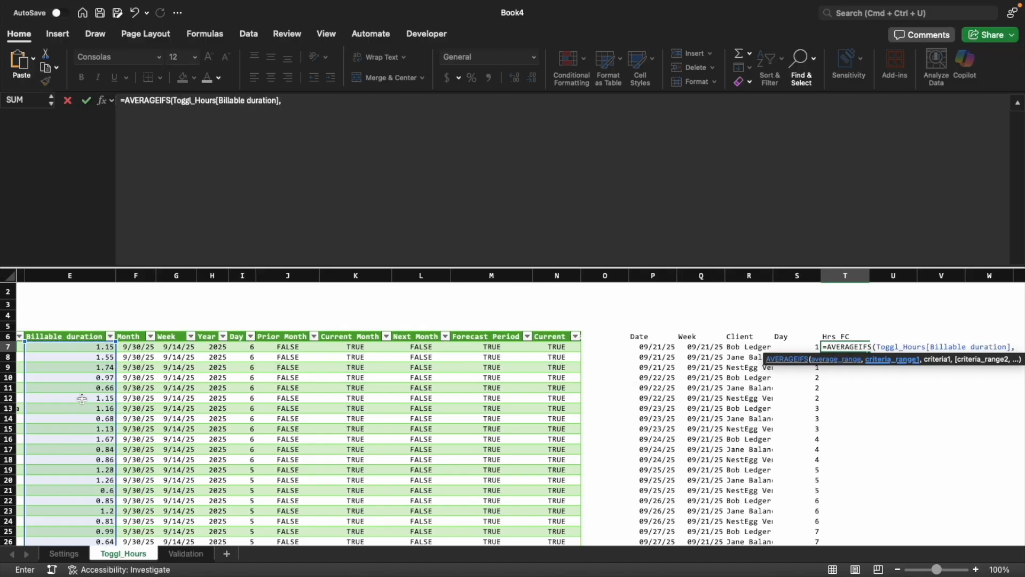
Add the first AVERAGEIFS criterion, matching Toggl_Hours[Client] to the spilled client list R7#
scroll(81, 399, "left", 8)
key("ctrl+space")
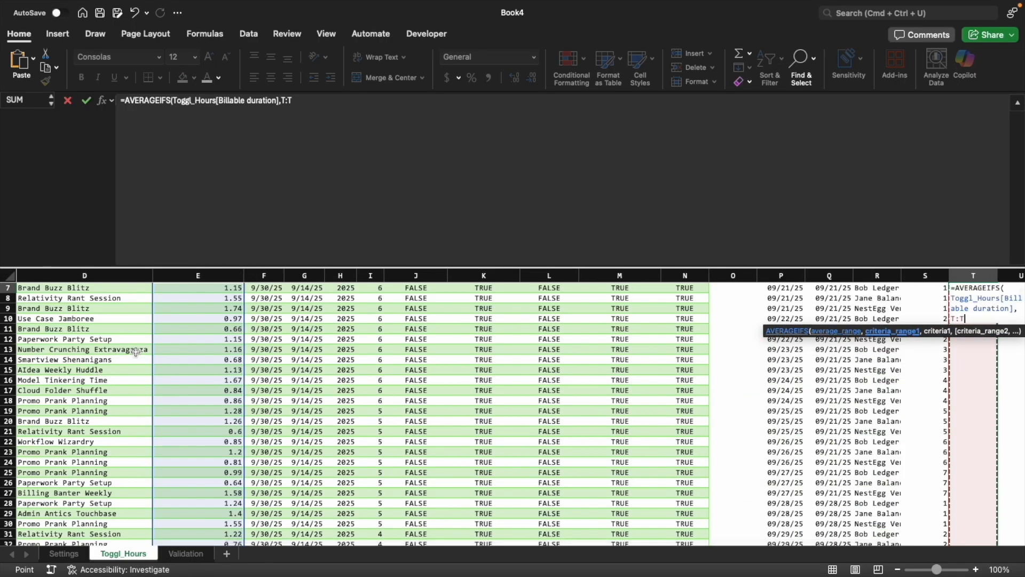
scroll(136, 352, "left", 4)
left_click(116, 317)
key("ctrl+space")
type(",")
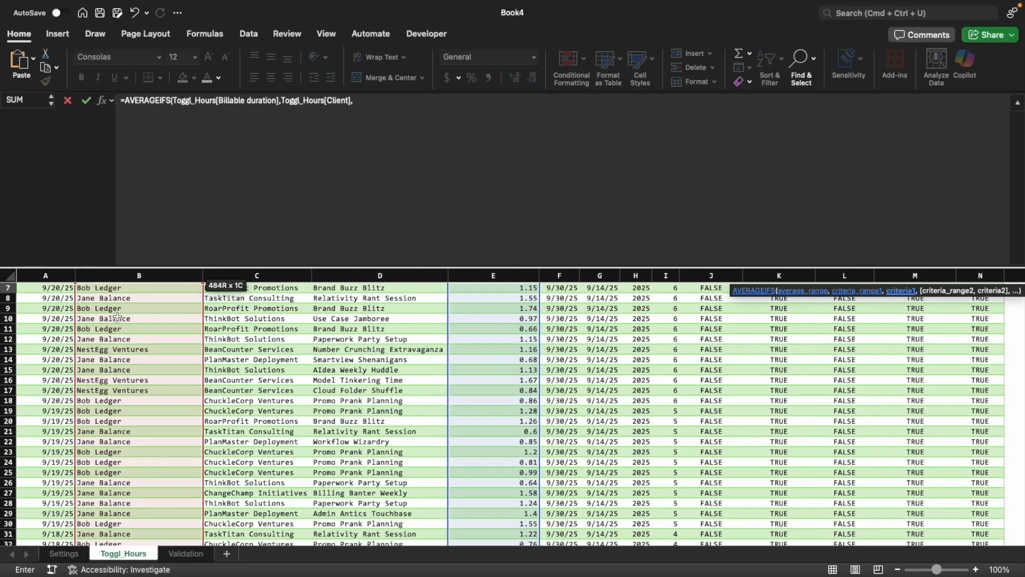
key("Left")
key("Left")
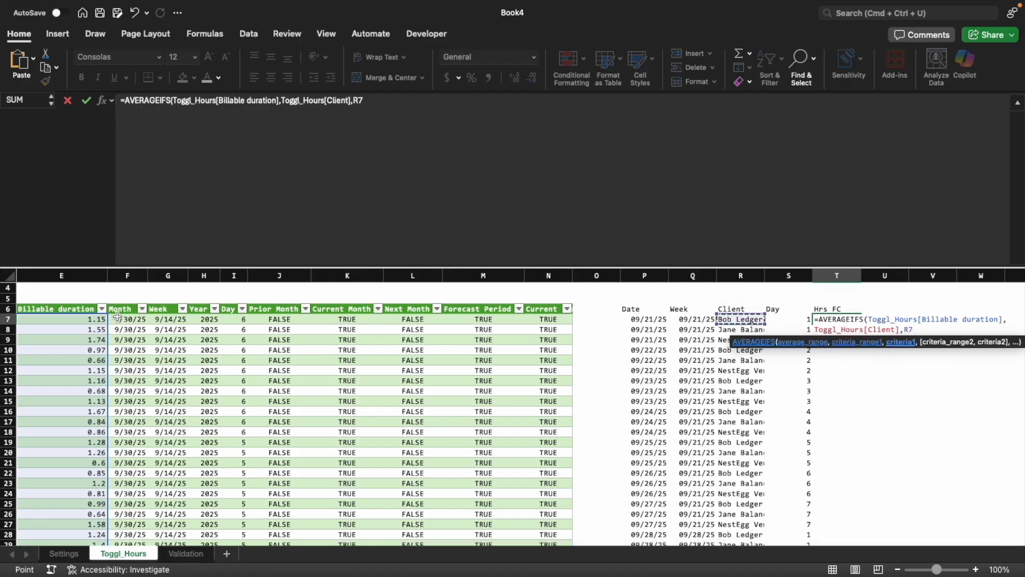
type("#")
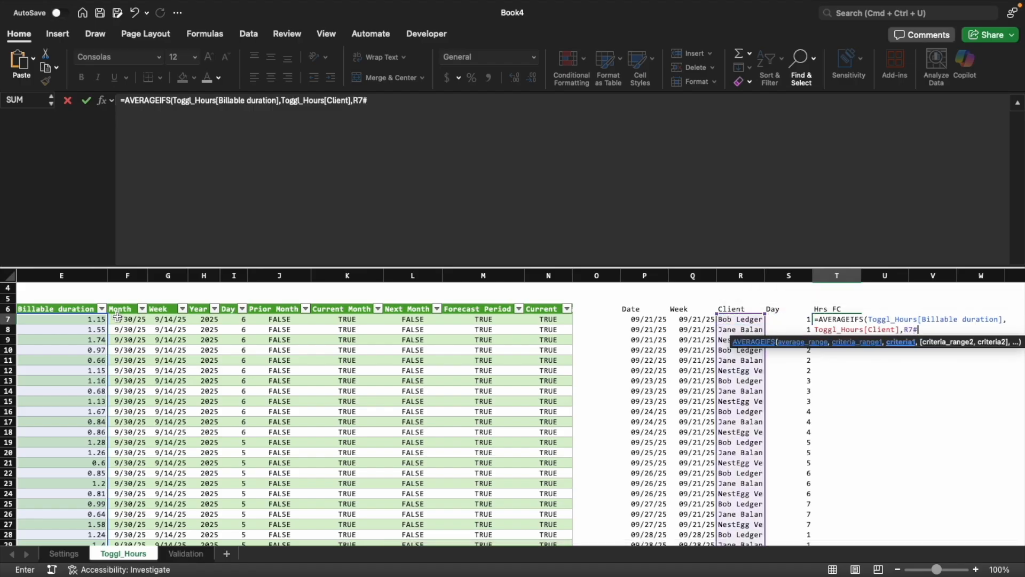
type(",")
Add the second AVERAGEIFS criterion, matching Toggl_Hours[Day] to the spilled weekday list S7#
left_click(232, 348)
key("ctrl+space")
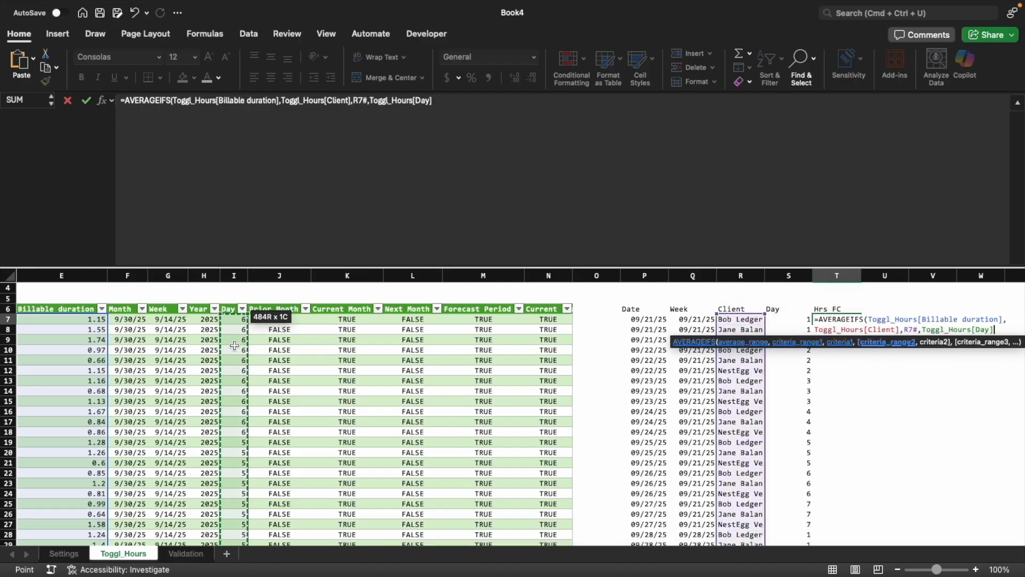
type(",")
left_click(810, 319)
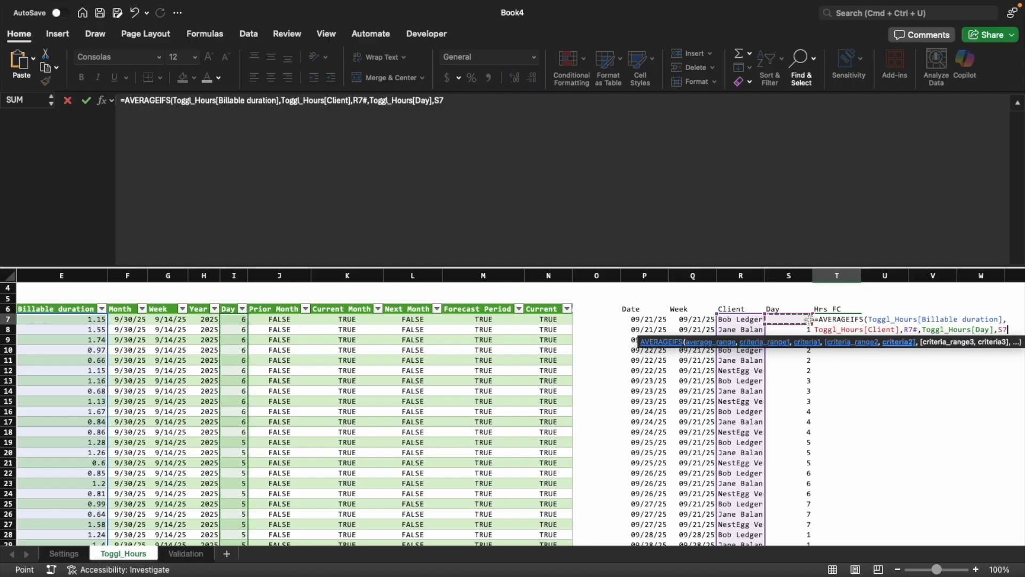
type("#")
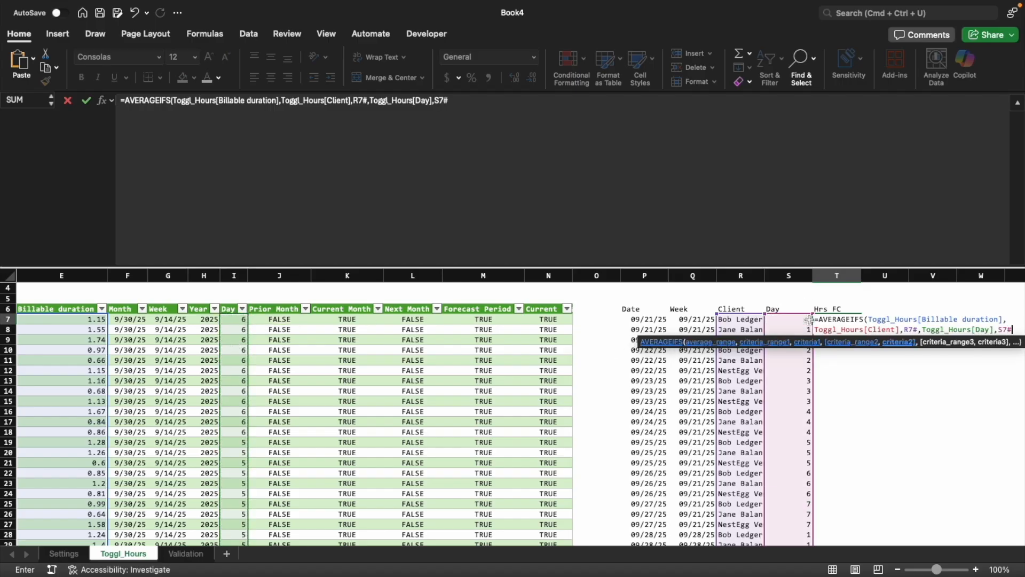
type(",")
Add a third criterion requiring Toggl_Hours[Forecast Period] to be TRUE, commit the formula and check the Hrs FC column for errors
left_click(483, 339)
key("ctrl+space")
type(",")
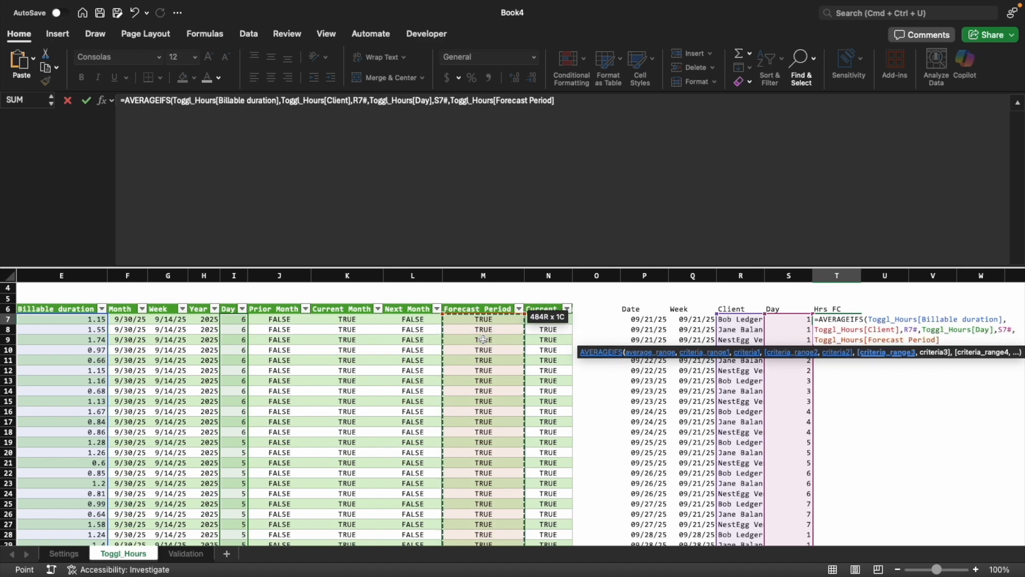
type("tru")
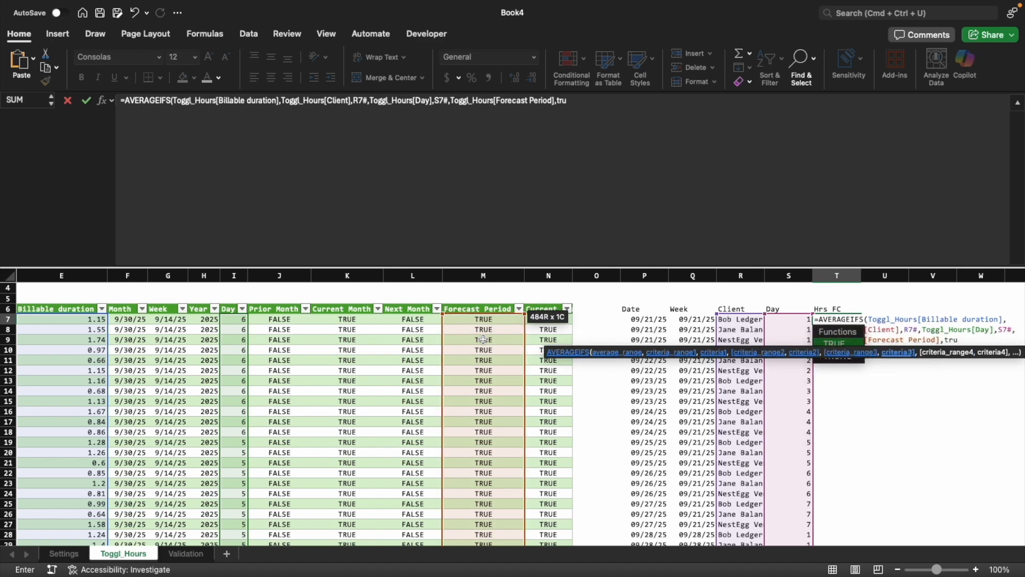
type("e)")
key("Return")
key("Down")
key("Down")
key("Down")
key("Down")
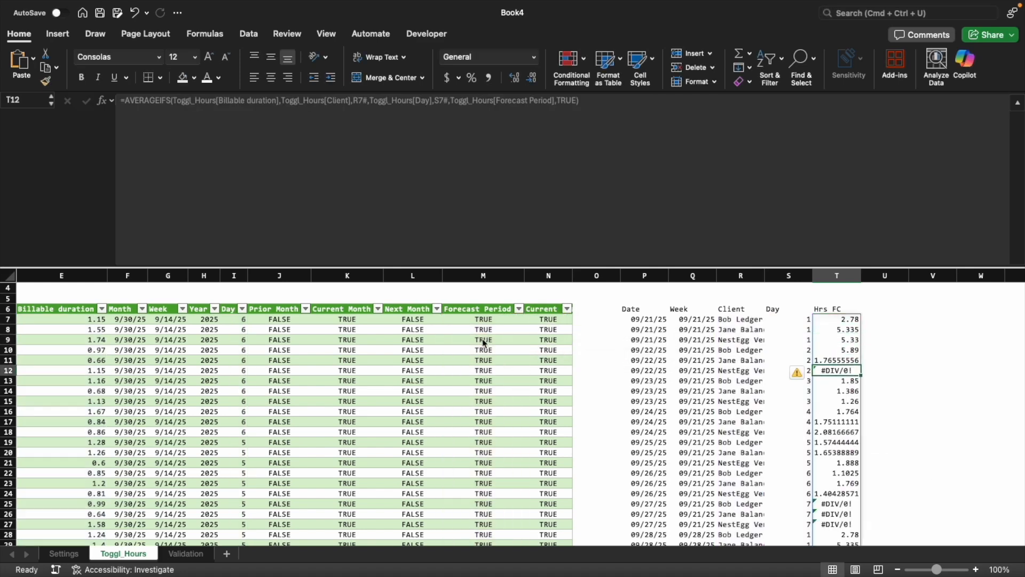
key("Down")
key("Down")
key("Down")
key("Down")
key("Down")
key("Down")
key("Down")
key("Down")
key("Down")
key("Down")
key("Down")
key("Down")
key("Down")
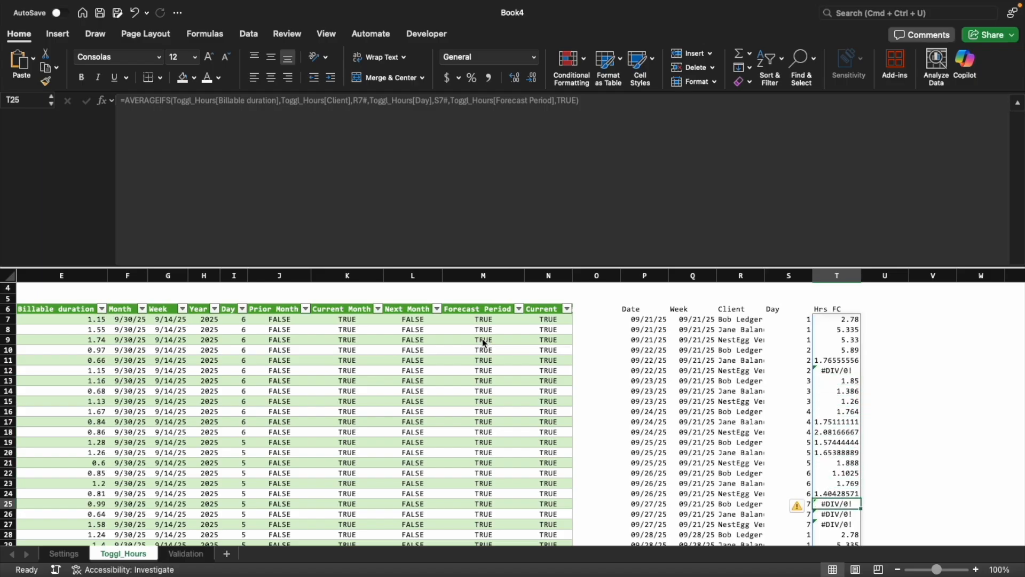
Wrap T7's AVERAGEIFS formula in IFERROR with 0 as the fallback value
key("ctrl+Up")
key("Down")
key("F2")
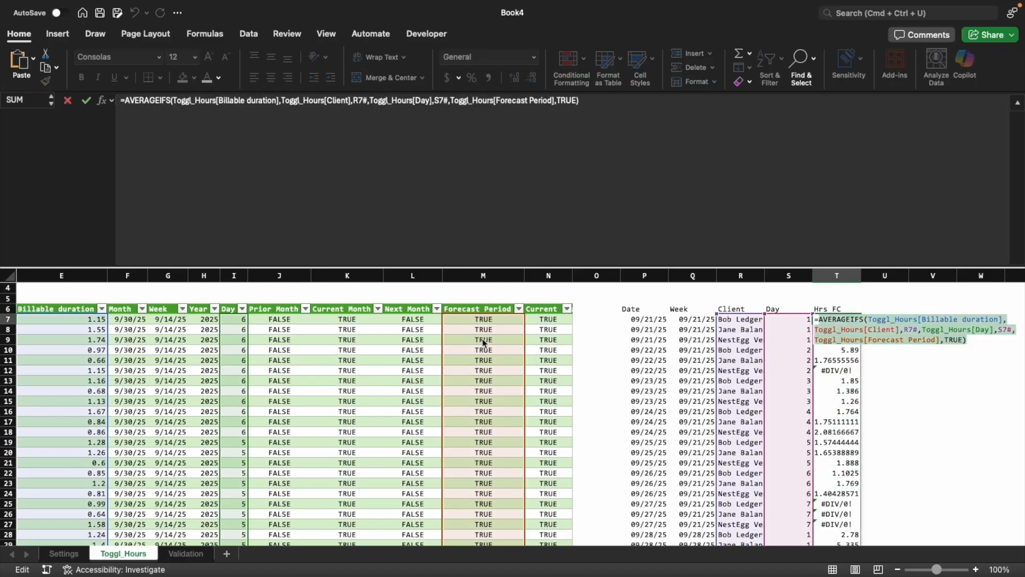
key("Escape")
type("=ifer")
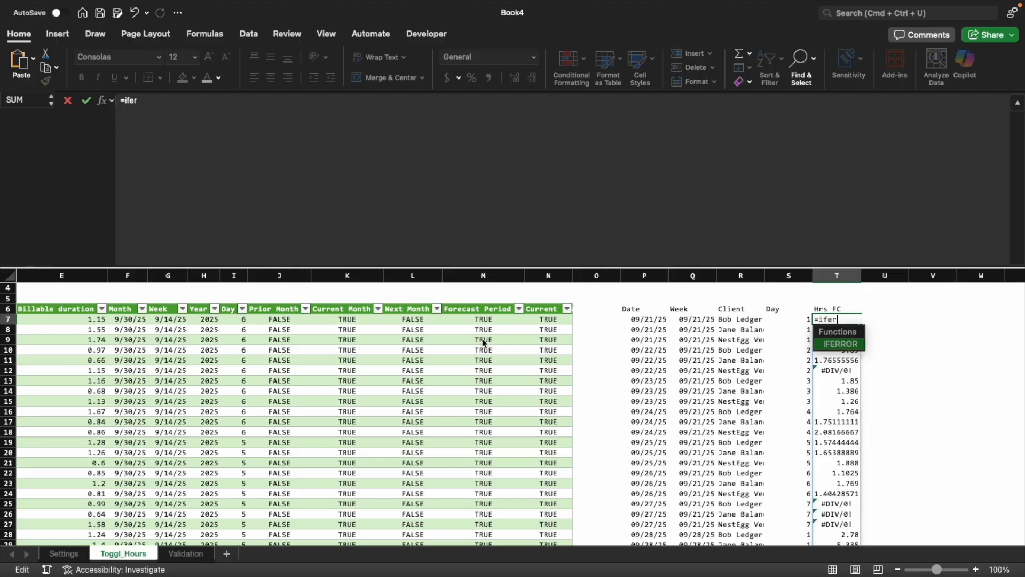
key("Tab")
type("AVERAGEIFS(Toggl_Hours[Billable duration],Toggl_Hours[Client],R7#,Toggl_Hours[Day],S7#,Toggl_Hours[Forecast Period],TRUE)")
type(",0)")
key("Return")
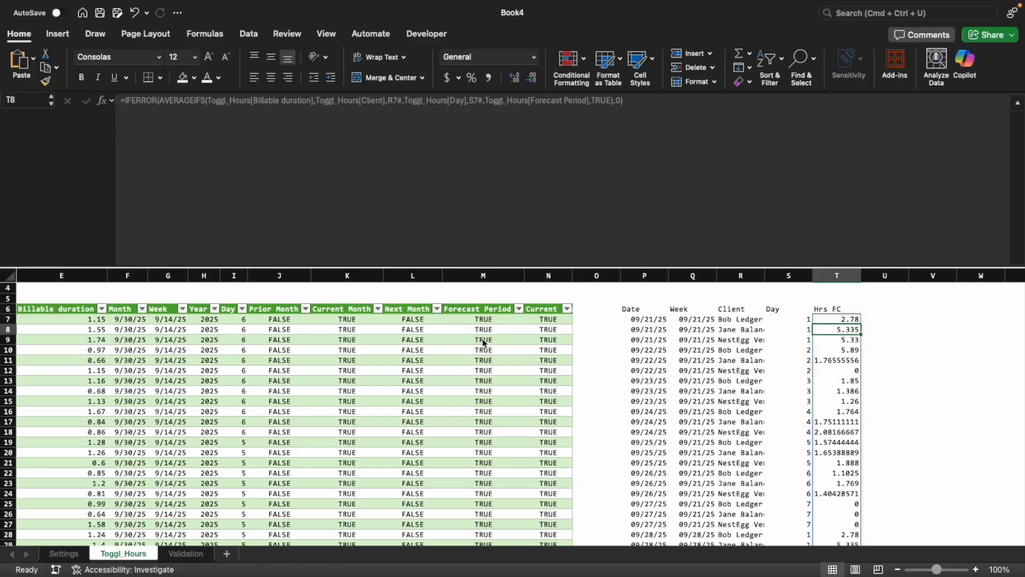
Examine the Hrs FC column along its whole spill range and return to the start of the Toggl hours table
key("ctrl+Down")
key("ctrl+Down")
key("ctrl+Up")
key("ctrl+Up")
key("ctrl+Up")
key("ctrl+Down")
key("ctrl+Down")
key("ctrl+Up")
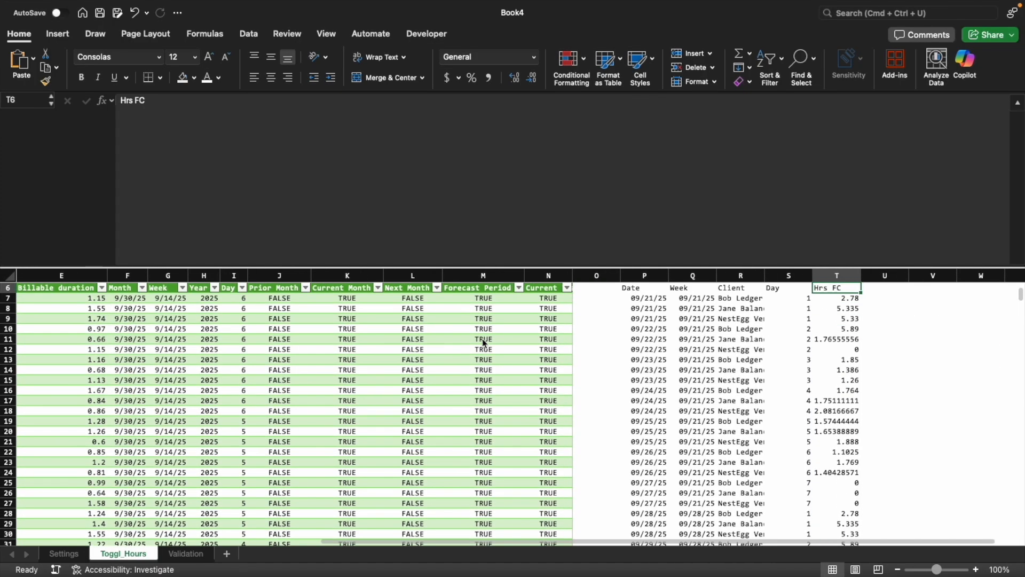
key("Down")
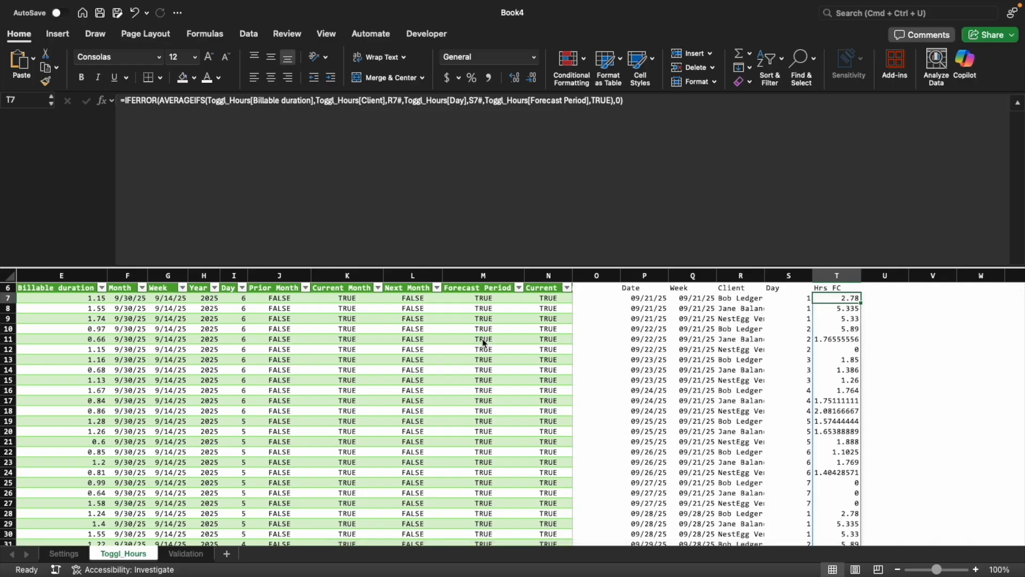
scroll(421, 402, "up", 2)
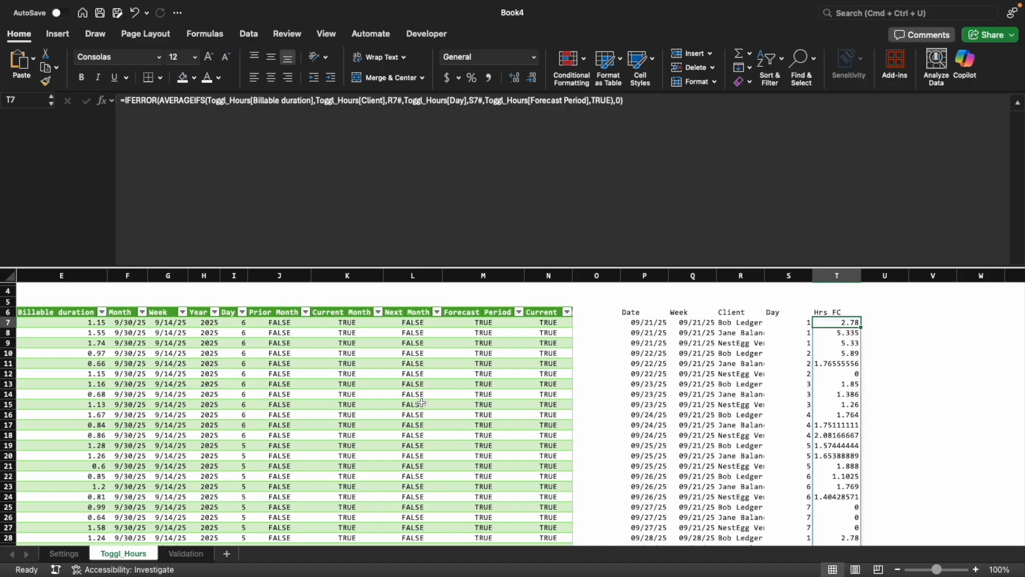
left_click(374, 455)
scroll(363, 455, "left", 5)
scroll(321, 449, "up", 2)
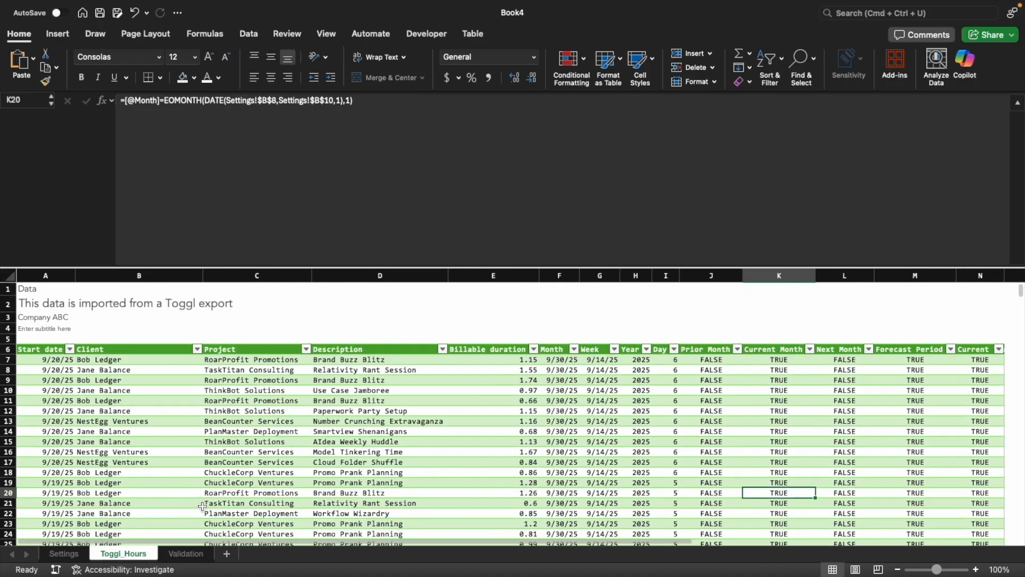
Run the personal workbook macro that creates a new formatted page and name the sheet Revenue
left_click(451, 36)
left_click(44, 63)
scroll(491, 182, "down", 2)
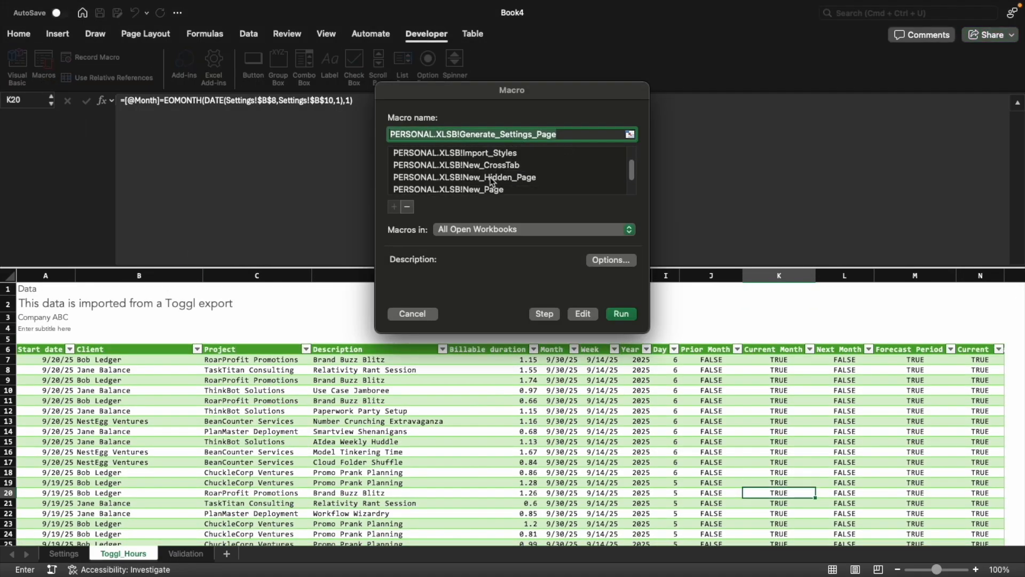
double_click(491, 181)
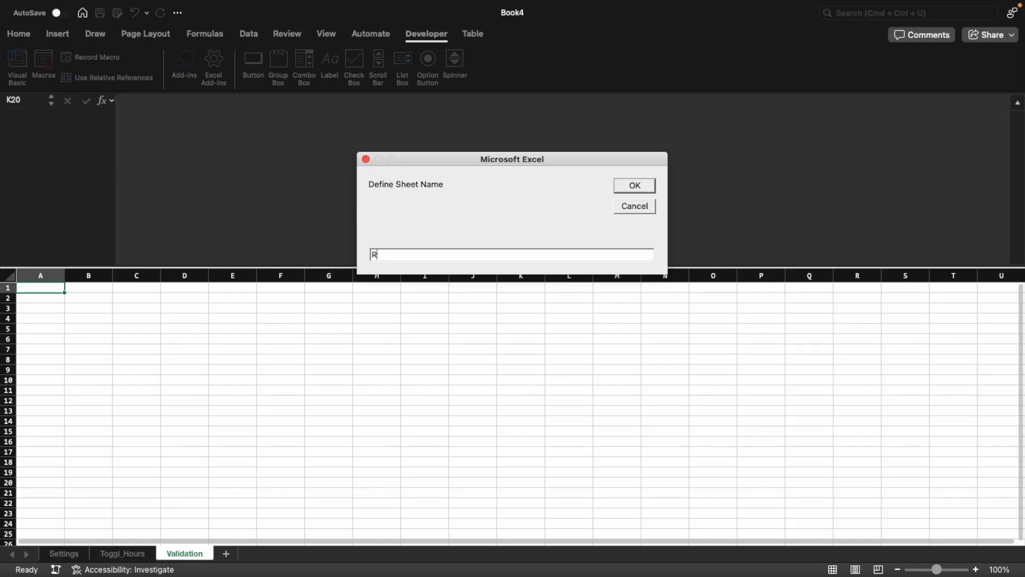
type("Revenue")
key("Return")
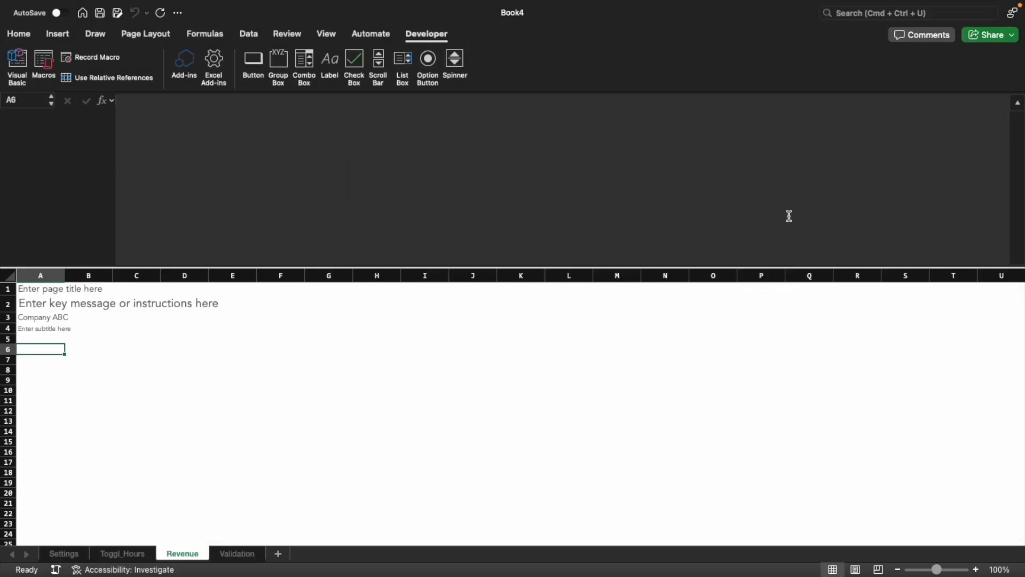
Enter the title Current Month Forecast in A6 and the header Clients in A9 of the Revenue sheet
type("Current")
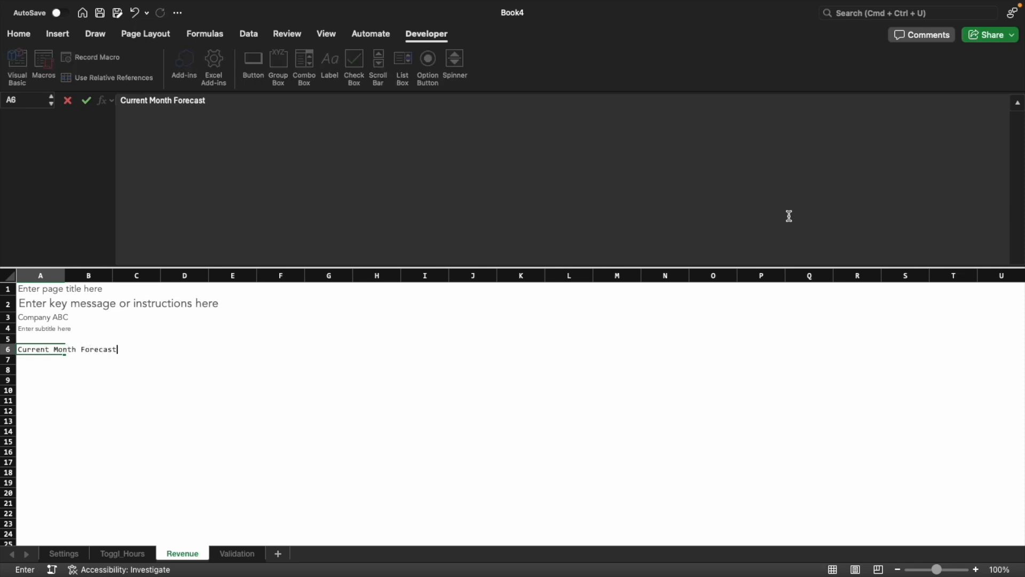
type(" Month Forecast")
key("Return")
key("Return")
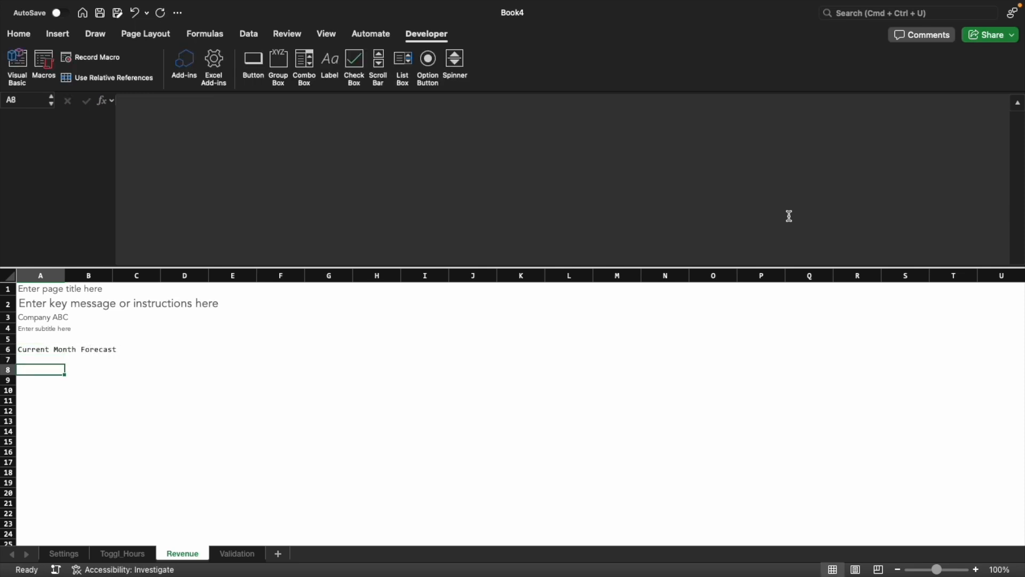
key("Return")
type("Customer")
key("Escape")
type("Clie")
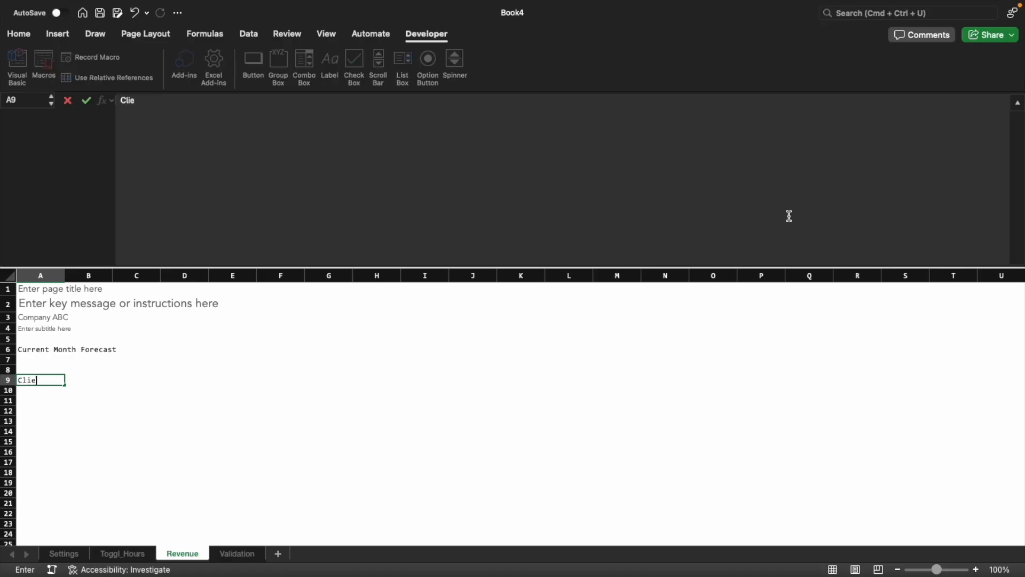
type("nts")
key("Return")
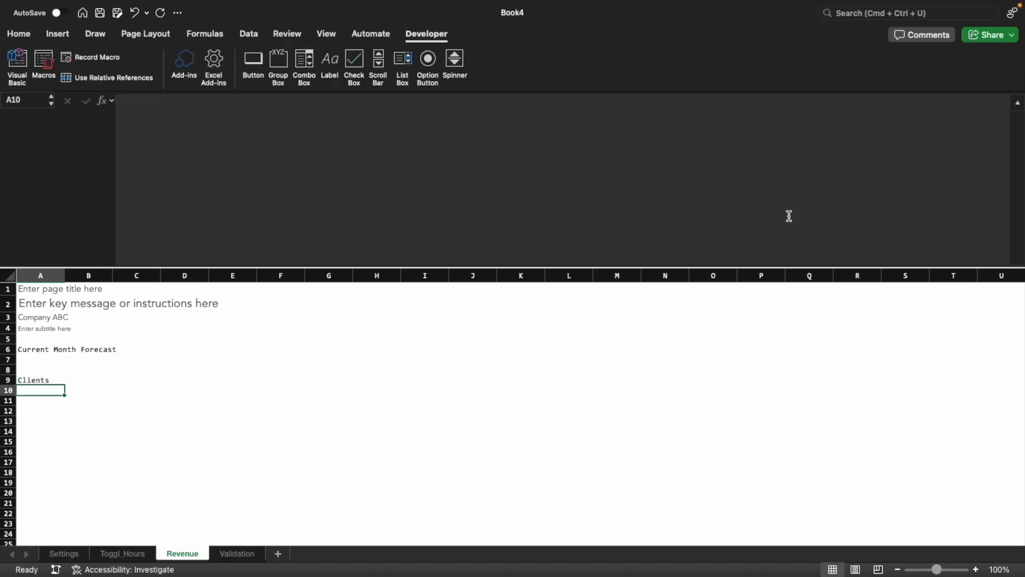
Fill A10 with a FILTER formula returning Validation!$A:$A where Validation!$C:$C=TRUE
type("=FILTER(")
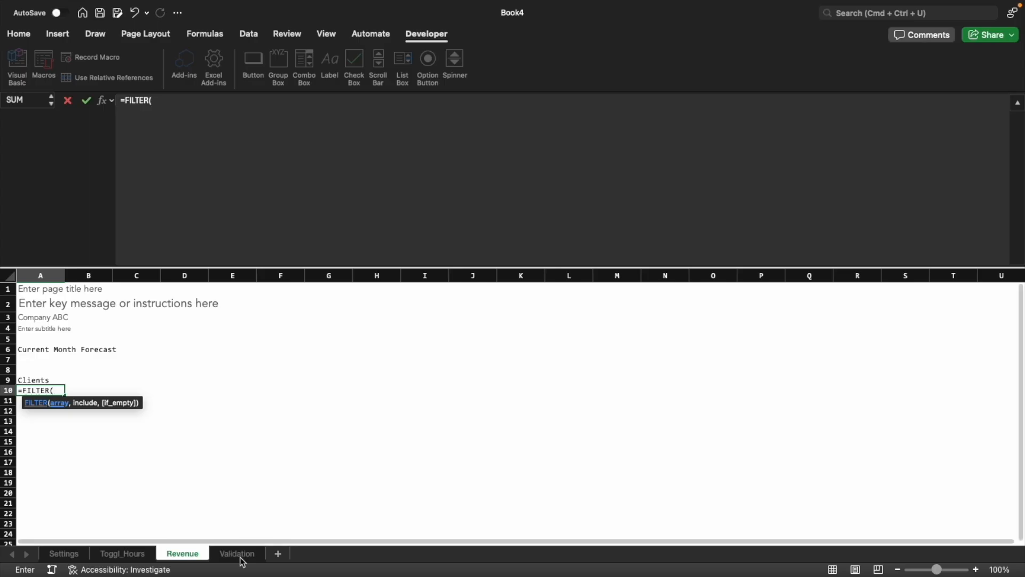
left_click(237, 553)
left_click(76, 283)
key("F4")
type(",")
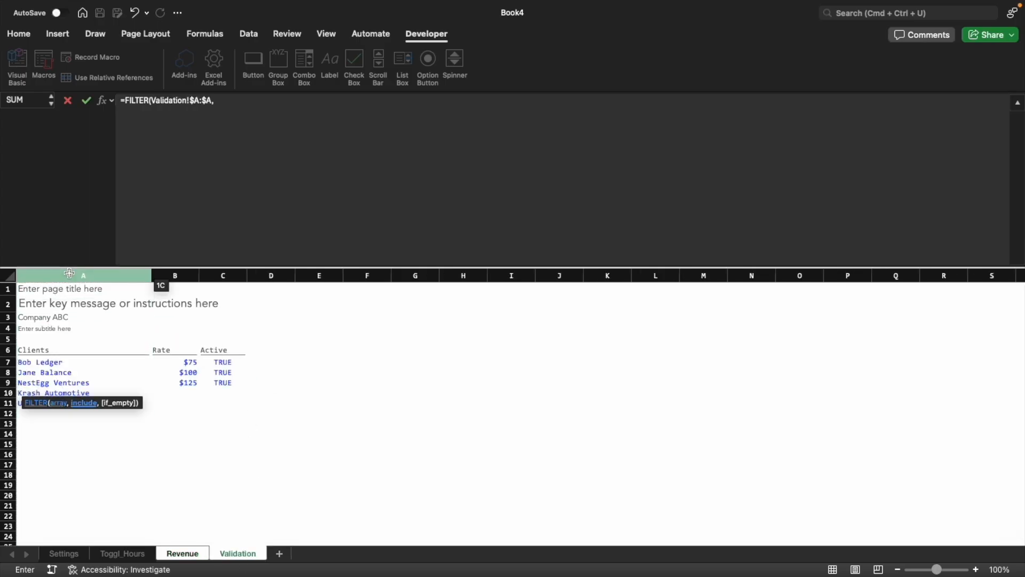
left_click(233, 274)
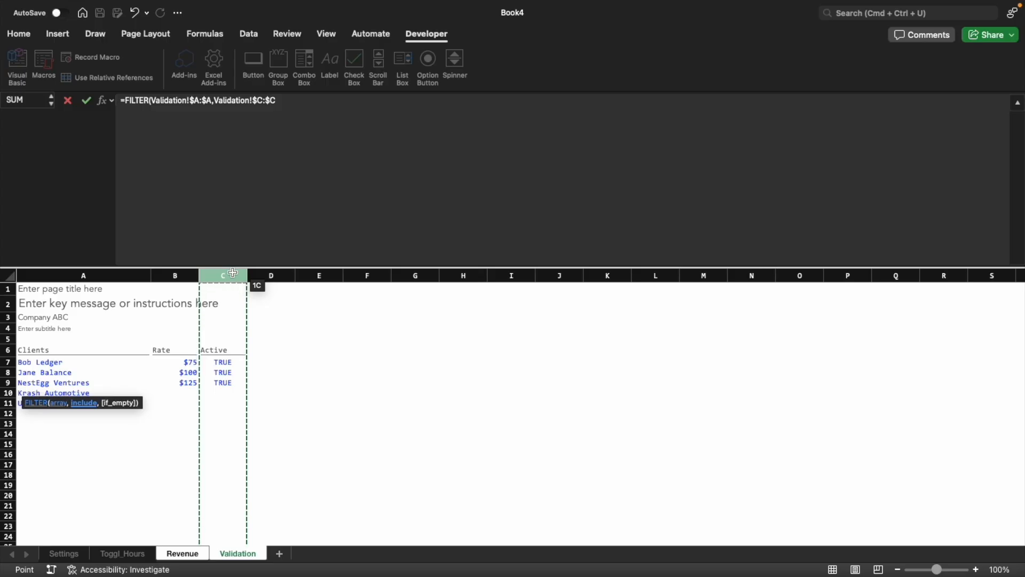
type("=TRUE)")
key("F2")
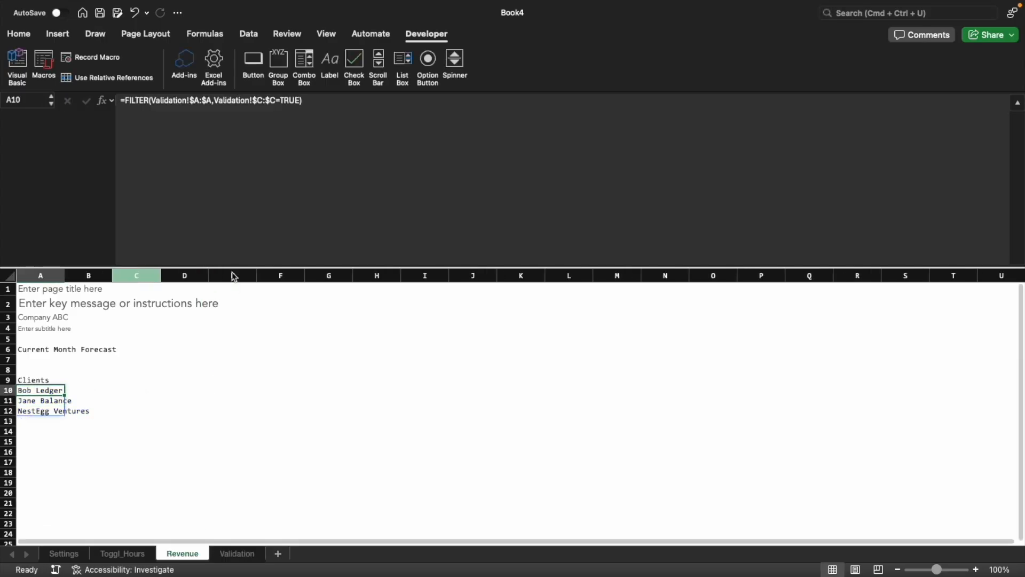
Wrap the FILTER formula in A10 in UNIQUE
key("super+x")
type("uni")
key("Down")
key("Down")
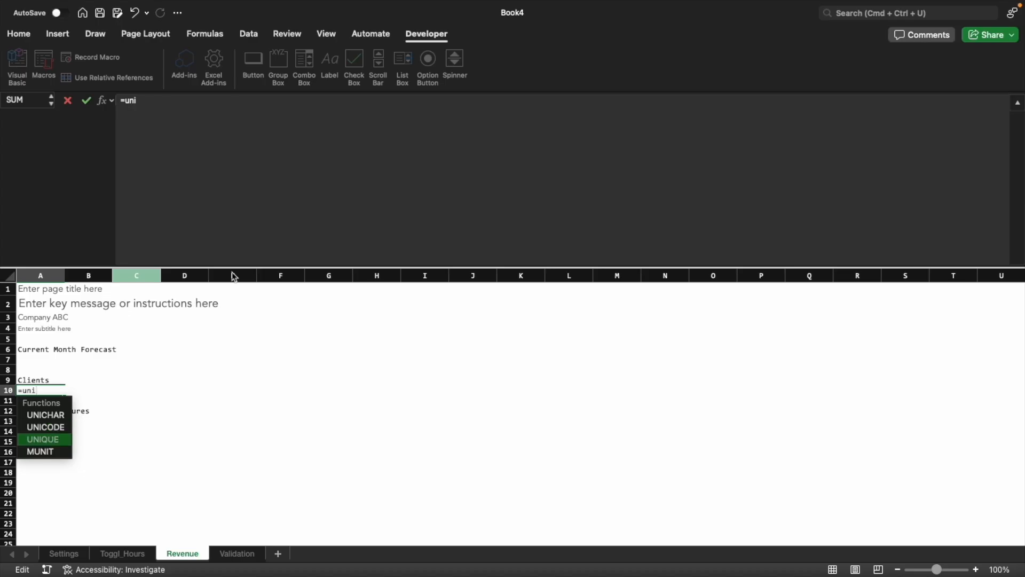
key("Tab")
key("super+v")
type(")")
key("Return")
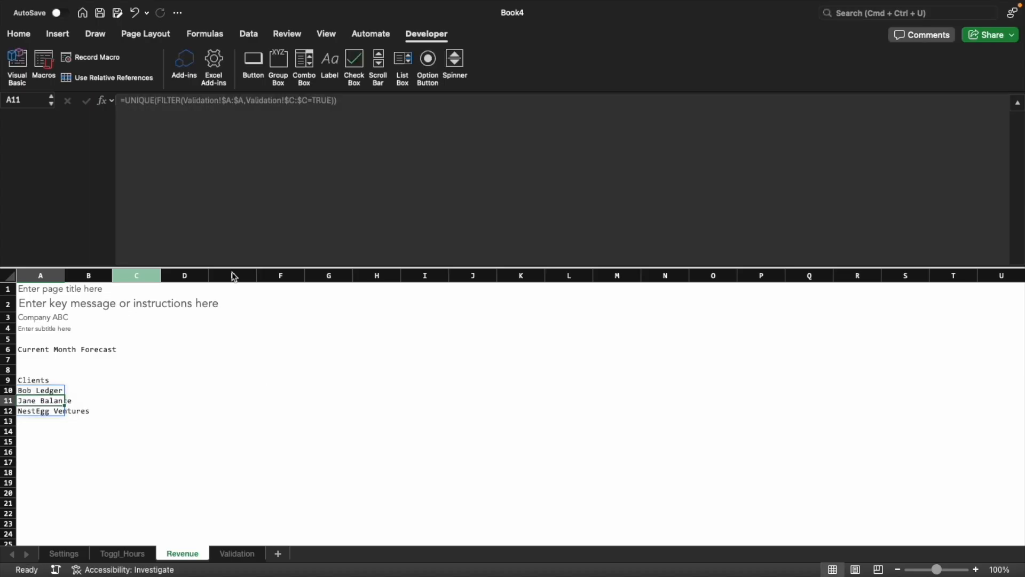
key("Up")
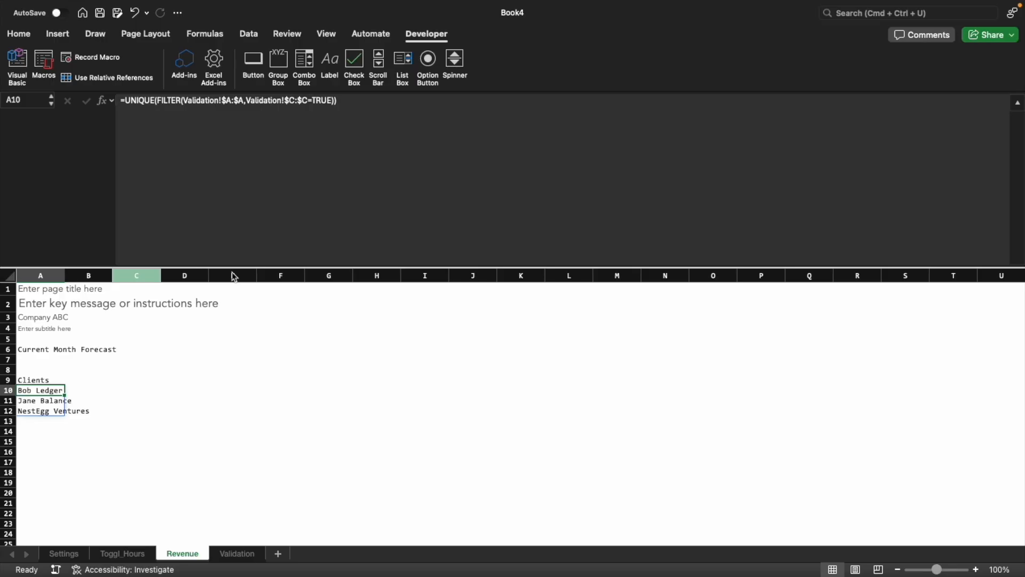
Clear the Active flag in C8 of Validation, check the client lists on Revenue and Toggl_Hours, and undo the deletion
left_click(236, 553)
left_click(237, 372)
key("Delete")
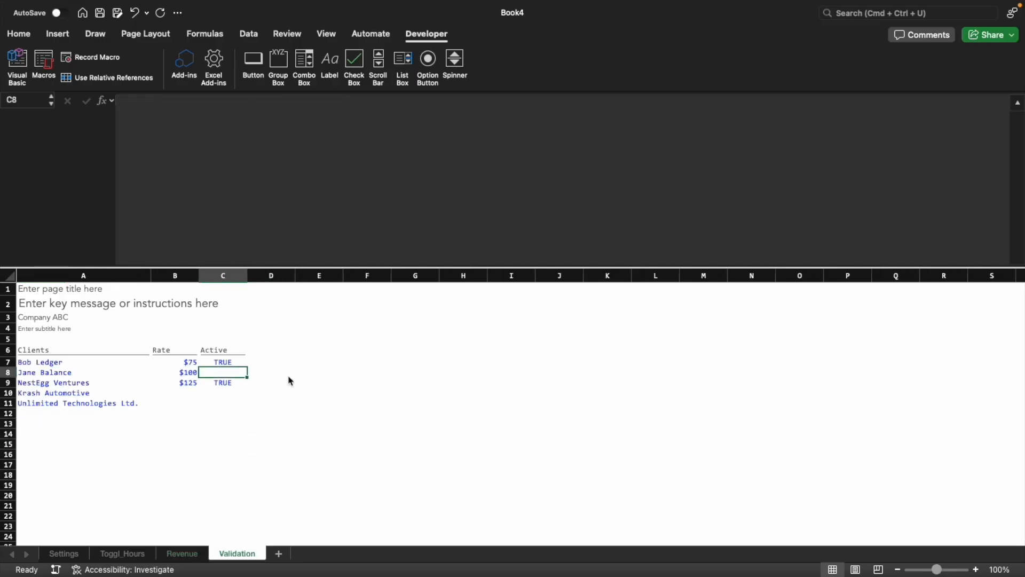
left_click(186, 556)
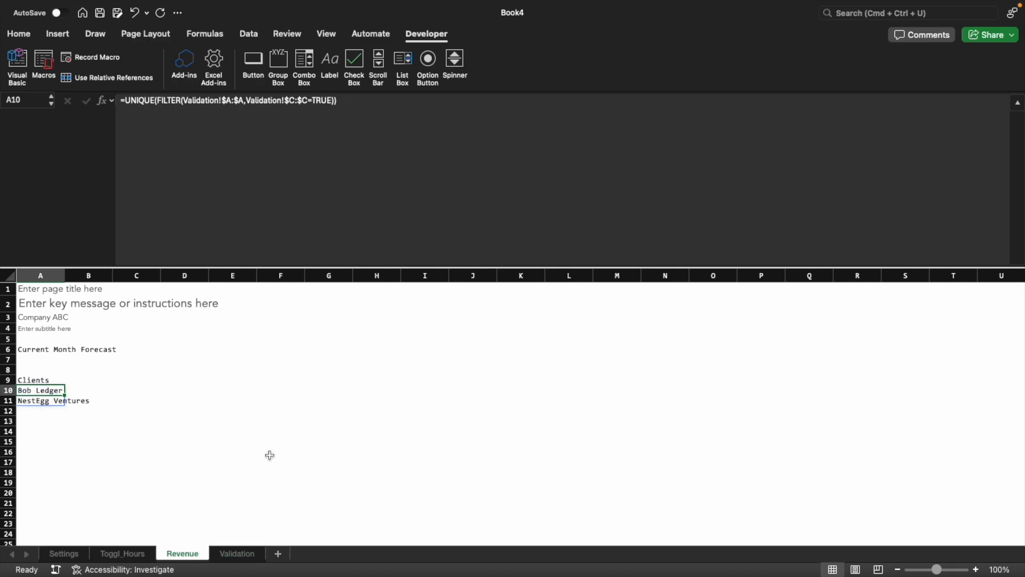
left_click(123, 553)
scroll(513, 427, "right", 5)
left_click(691, 359)
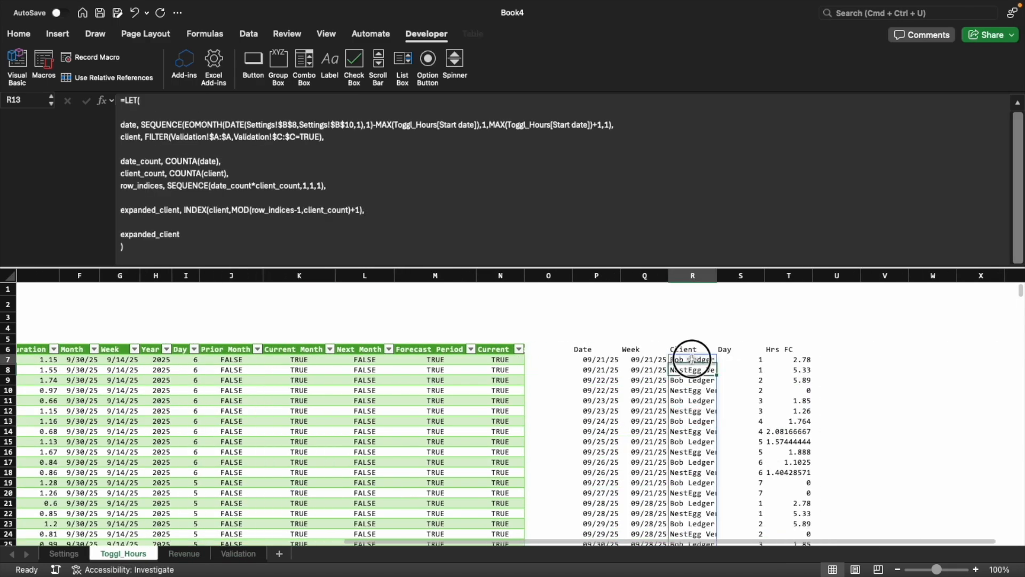
scroll(690, 384, "down", 5)
scroll(689, 410, "up", 5)
key("super+z")
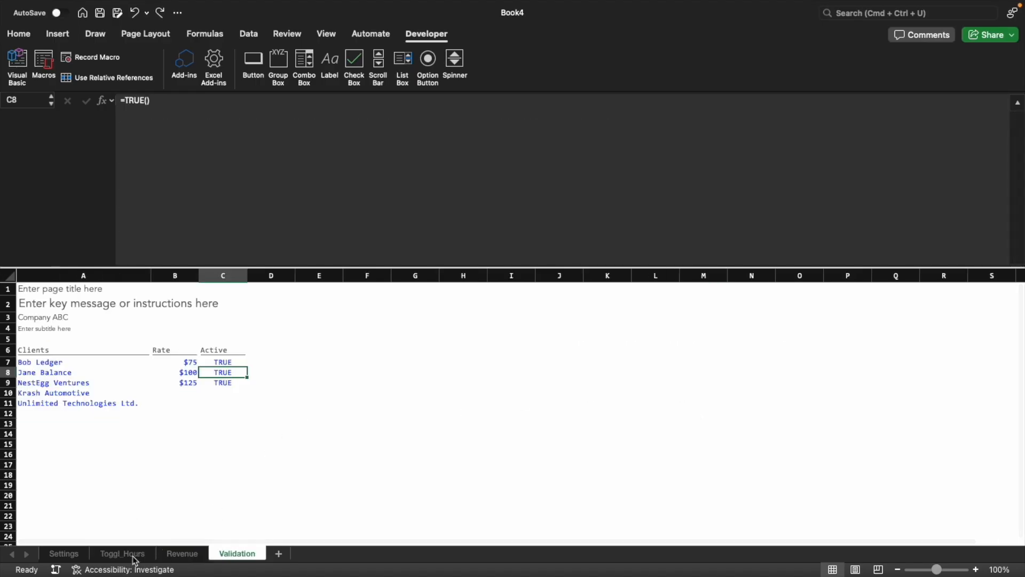
Add the header Rate in B9 of the Revenue sheet, beside Clients
left_click(187, 555)
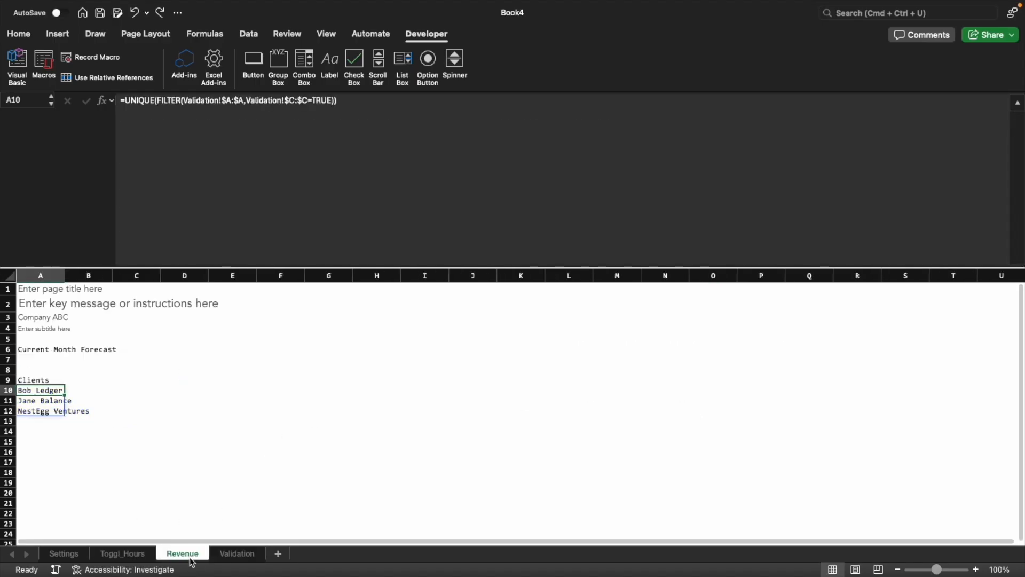
left_click(61, 379)
left_click(104, 380)
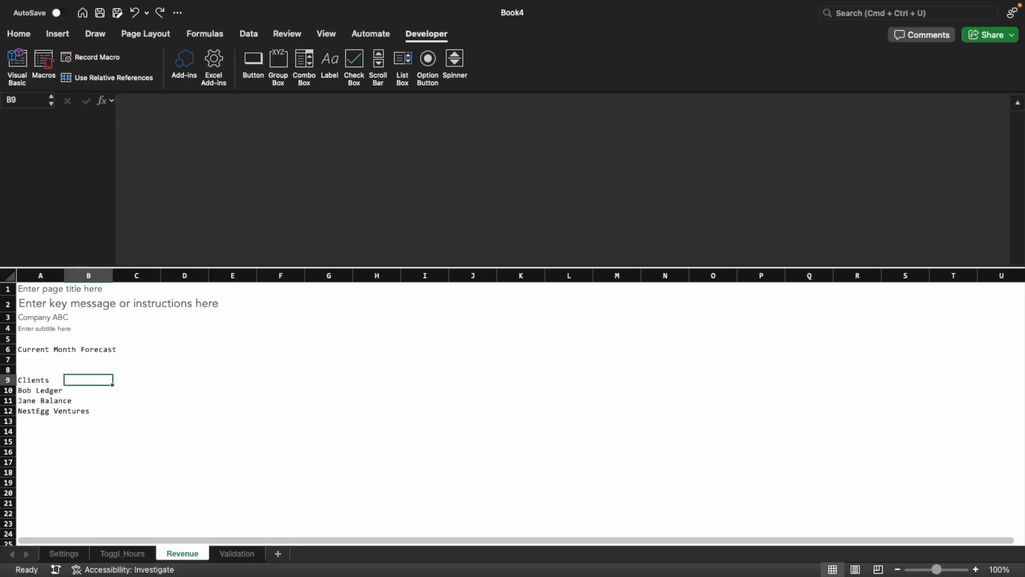
type("Rate")
key("Return")
In B10, look up each client's rate with =XLOOKUP($A10#,Validation!$A:$A,Validation!$B:$B)
type("=xLOOKUP(")
key("Tab")
key("Left")
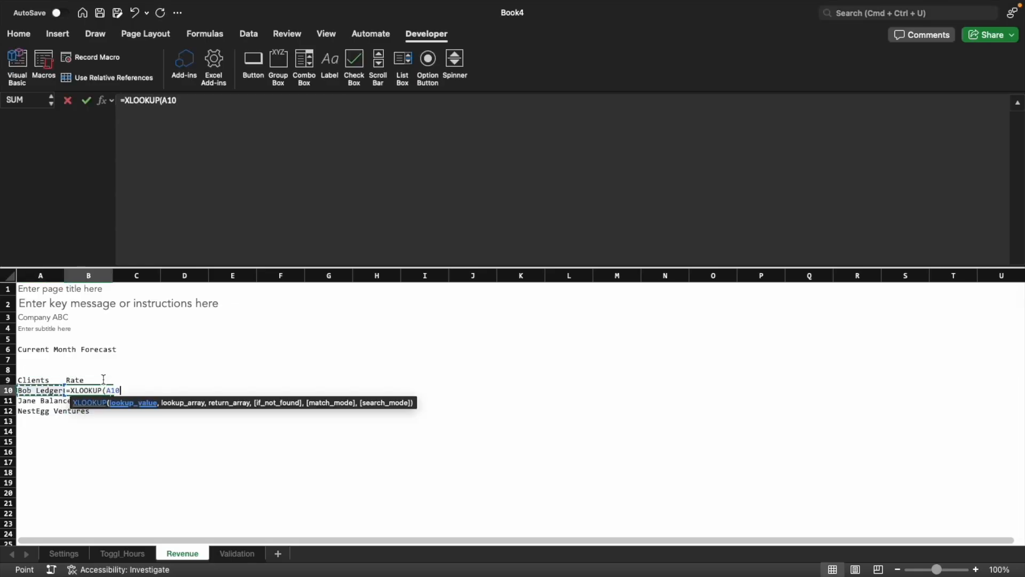
key("F4")
key("F4")
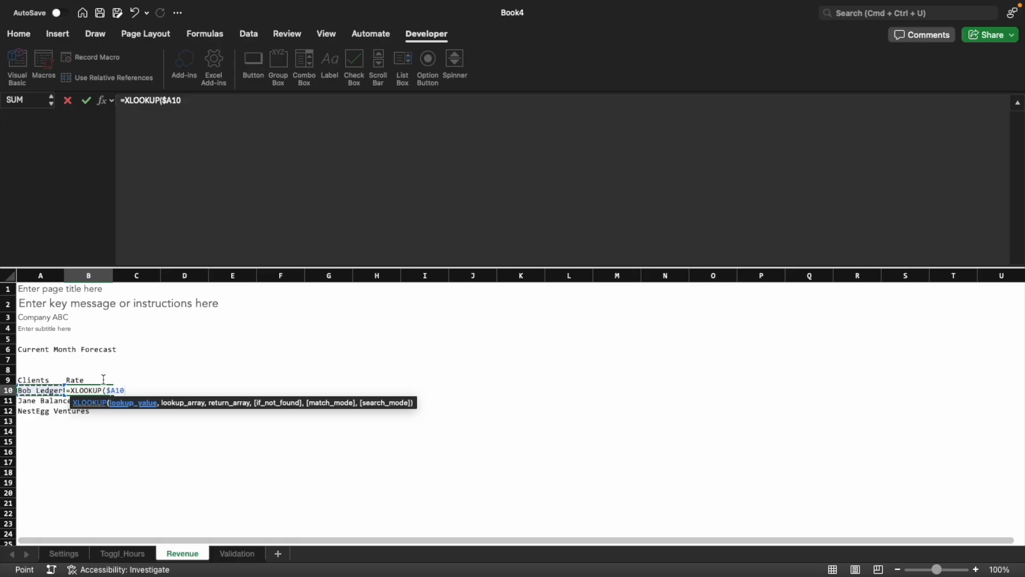
type("#,")
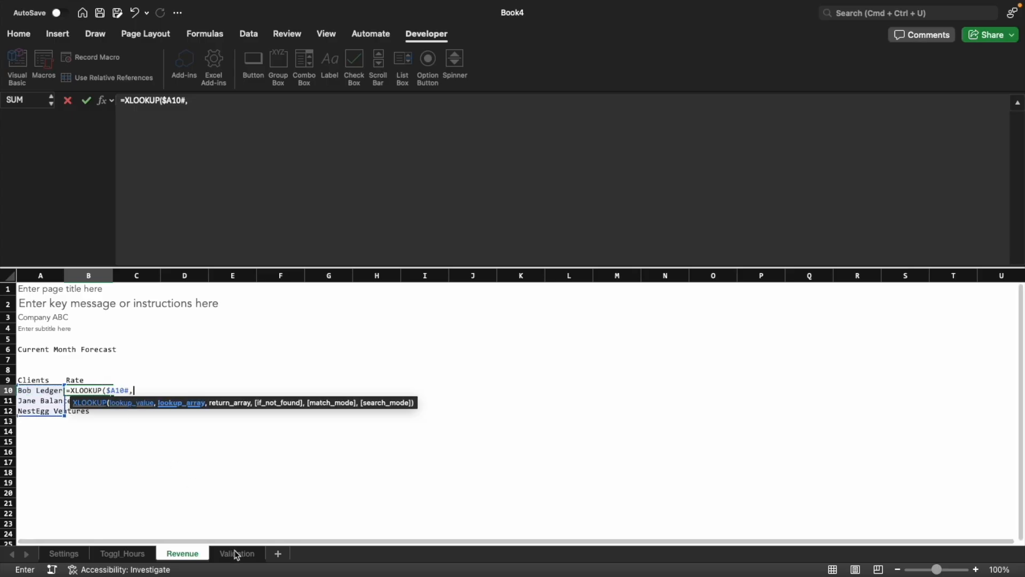
left_click(237, 553)
left_click(108, 272)
type(",")
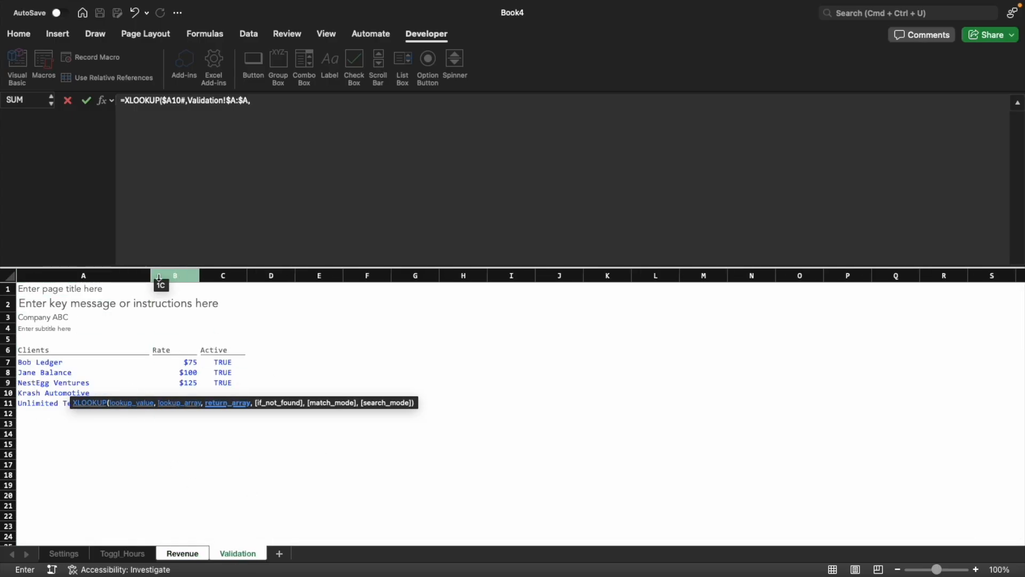
left_click(175, 272)
key("Return")
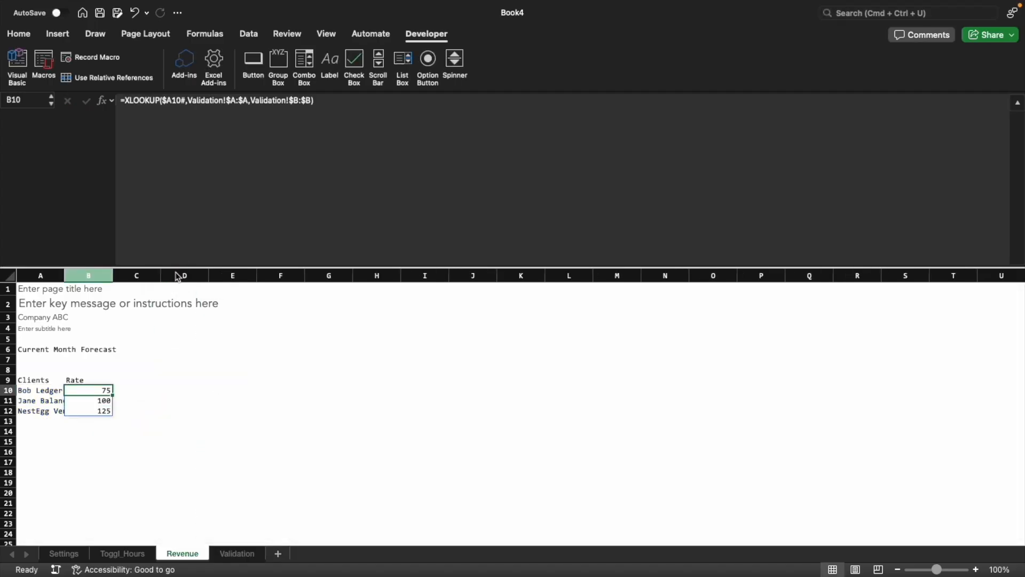
Enter the section heading Billable Hours in C8, above the header row
key("Up")
key("Right")
key("Up")
type("B")
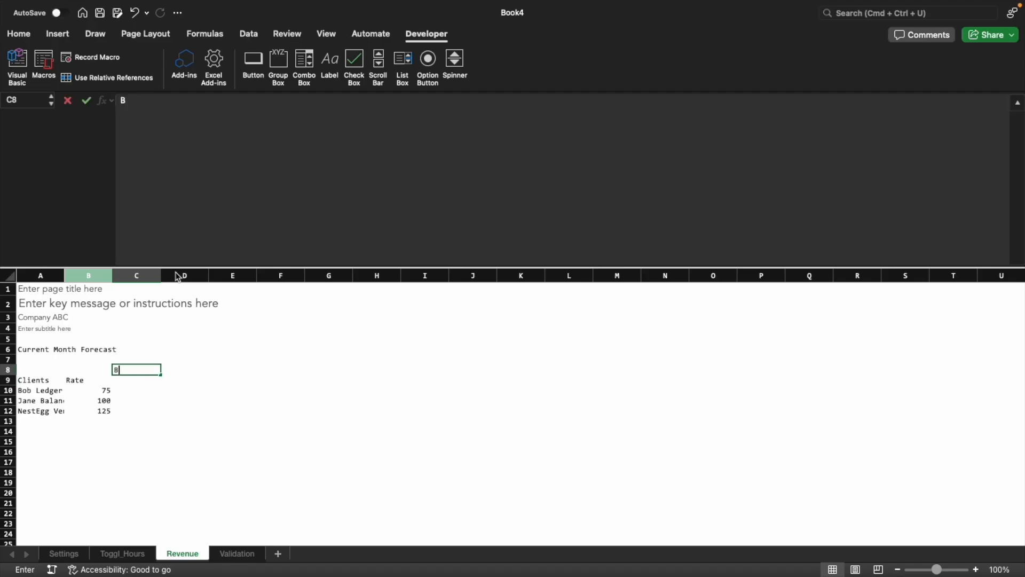
key("Return")
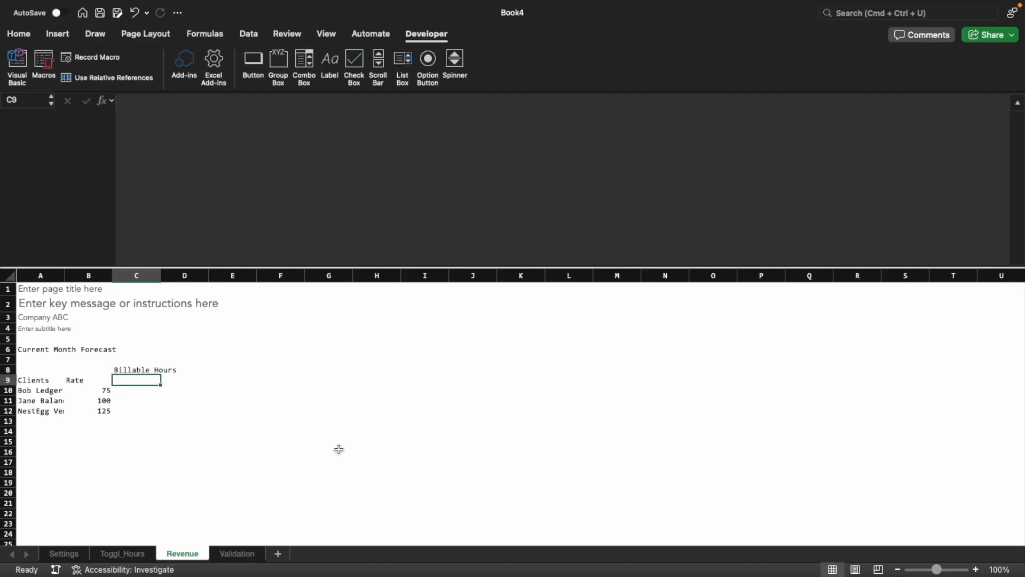
Enter =FILTER(Toggl_Hours[Week],Toggl_Hours[Current Month]=TRUE) in C9 to list the current month's weeks
type("=FILTER(")
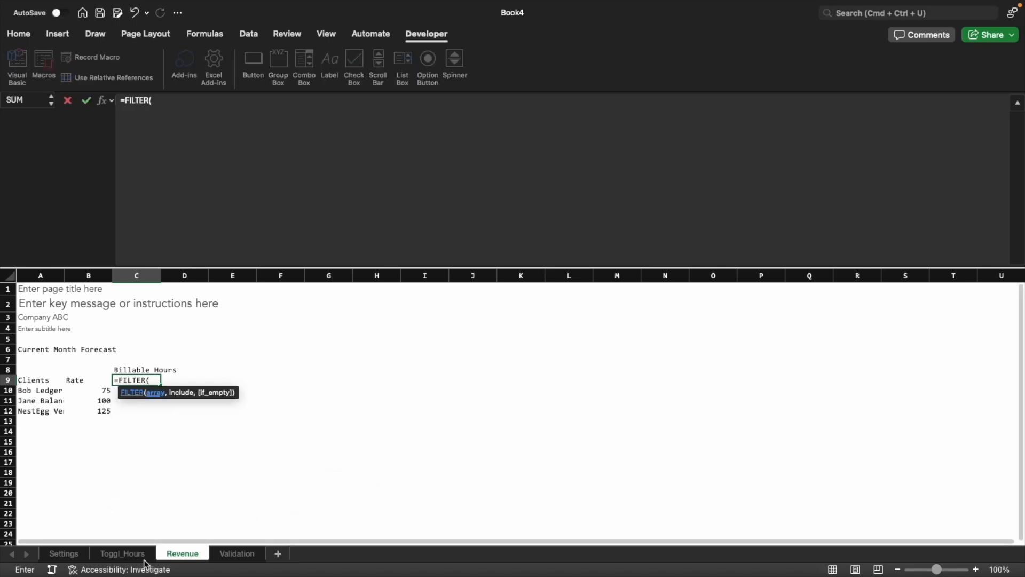
left_click(122, 553)
scroll(324, 404, "left", 5)
scroll(324, 404, "left", 3)
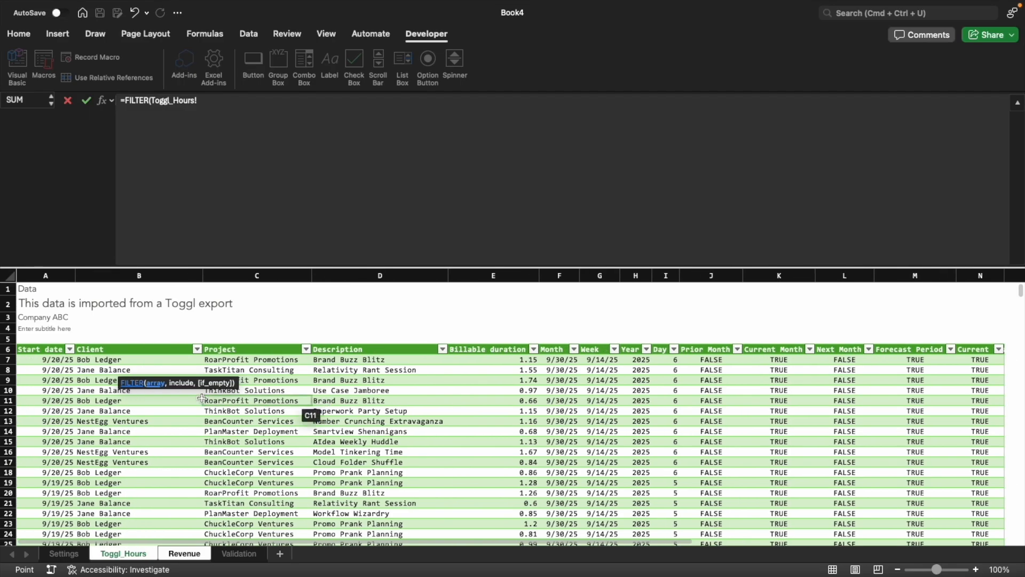
left_click(596, 377)
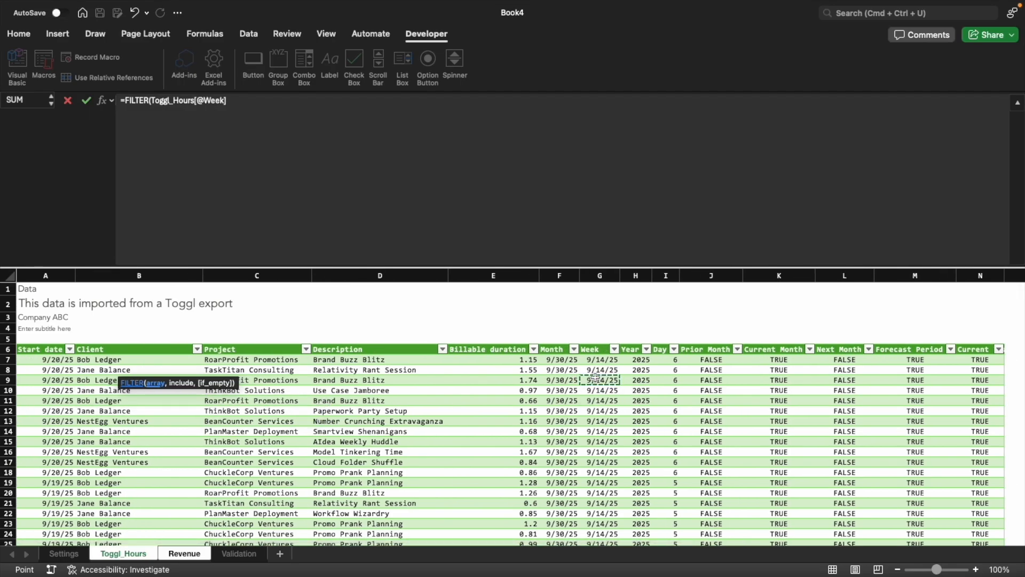
key("ctrl+space")
type(",")
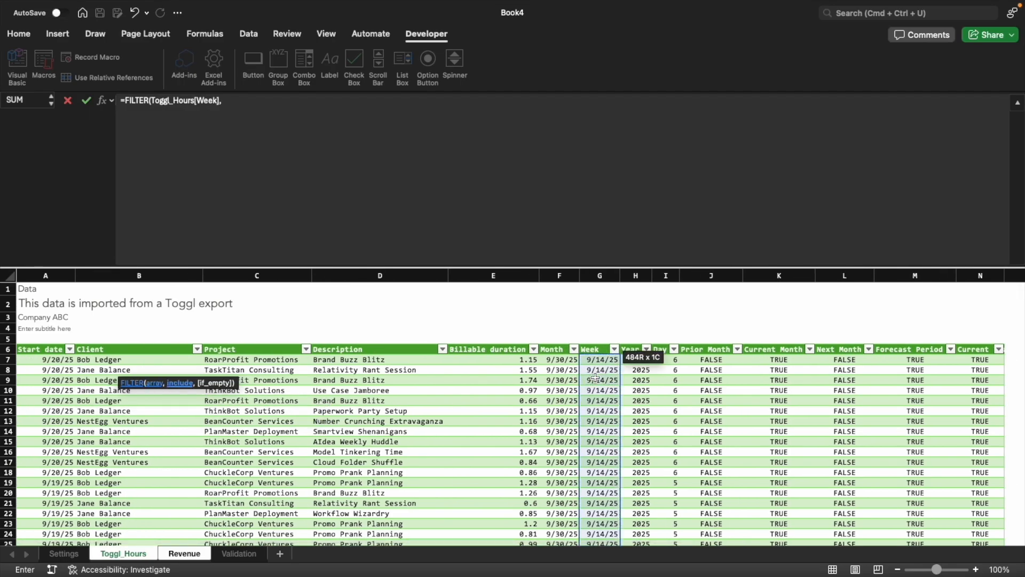
left_click(785, 376)
key("ctrl+space")
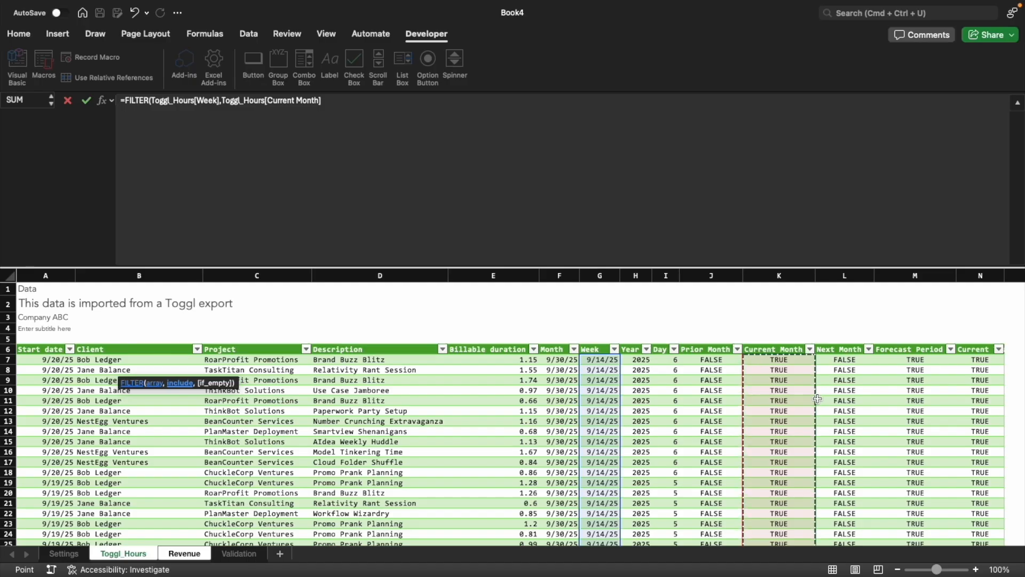
type("=TRUE)")
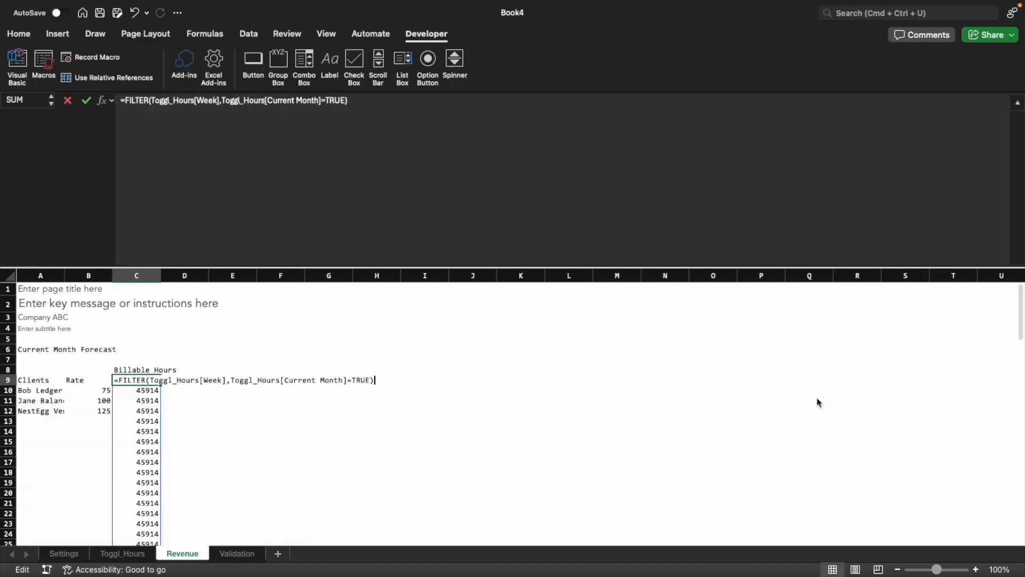
Wrap the week FILTER formula in C9 in UNIQUE
key("super+a")
type("=uniq")
key("Tab")
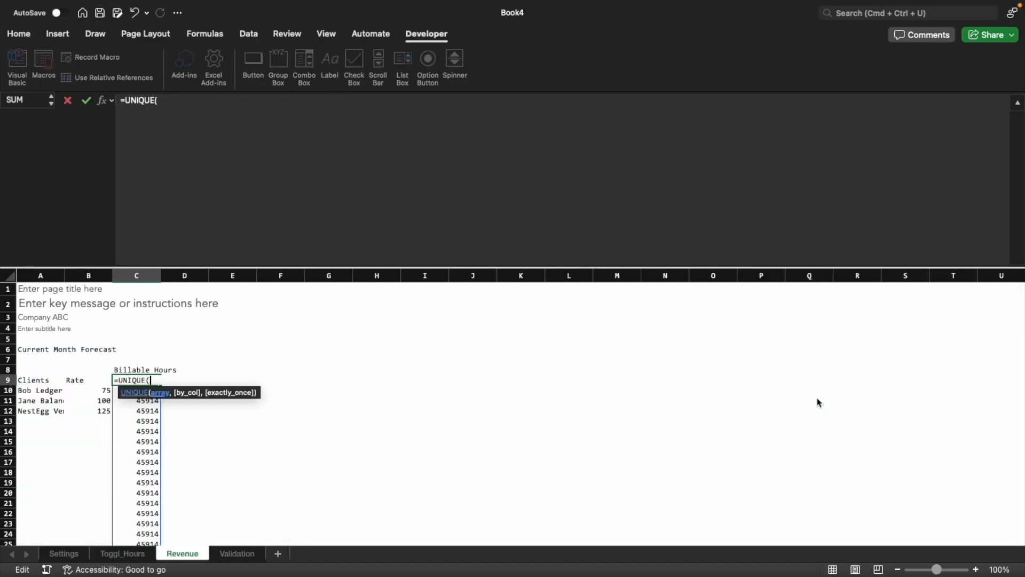
key("super+v")
type(")")
key("Return")
Wrap the unique week formula in C9 in TRANSPOSE: =TRANSPOSE(UNIQUE(FILTER(Toggl_Hours[Week],Toggl_Hours[Current Month]=TRUE)))
key("Up")
key("F2")
key("super+a")
type("=")
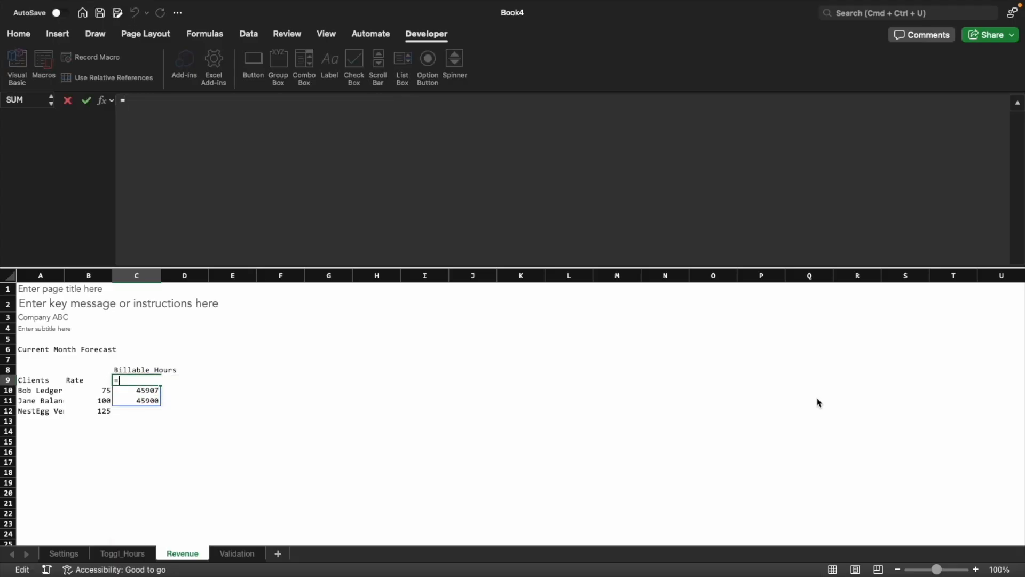
type("tran")
key("Tab")
key("super+v")
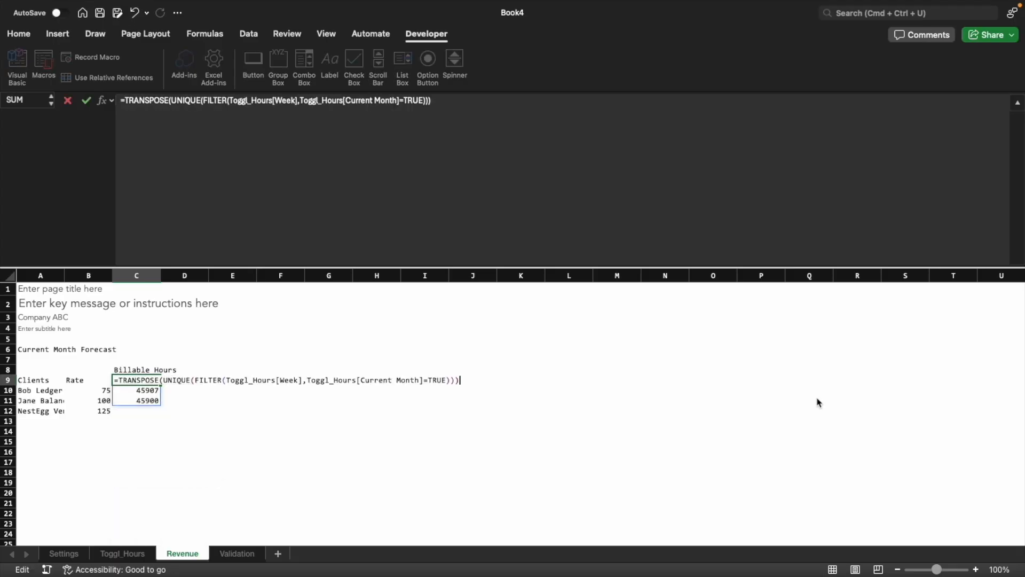
key("Return")
Apply the underlined, left-aligned header cell style to the week headers in C9:E9
key("shift+Right")
key("shift+Right")
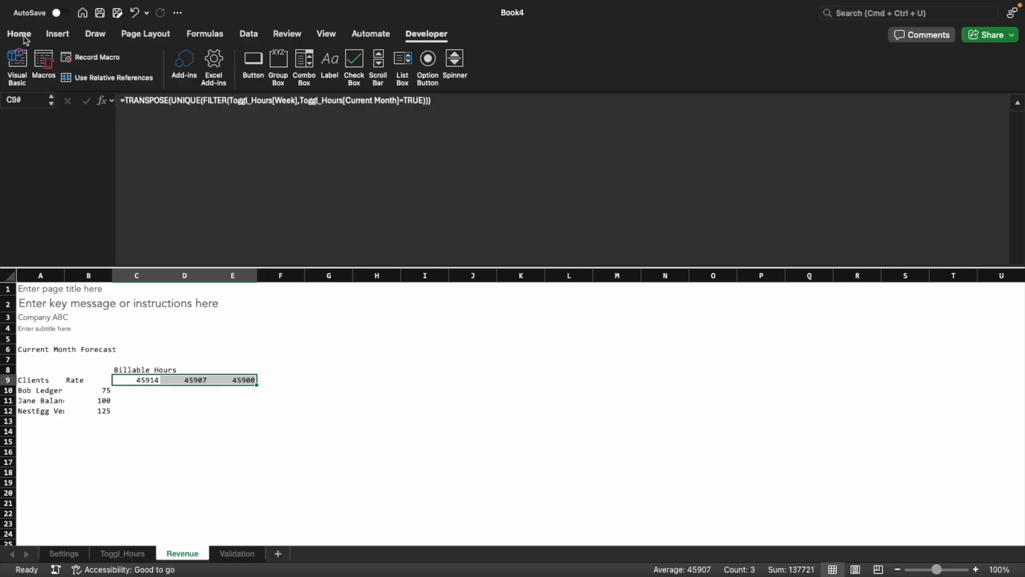
left_click(18, 34)
left_click(641, 59)
left_click(878, 102)
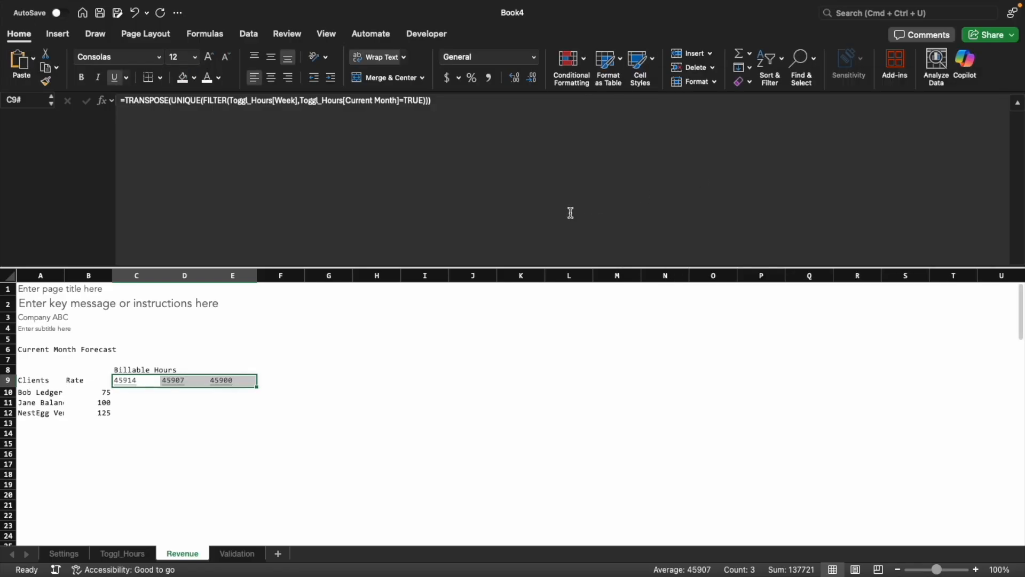
Give the week headers in C9:E9 the custom number format mm/dd
key("super+1")
left_click(362, 247)
left_click(494, 168)
double_click(493, 167)
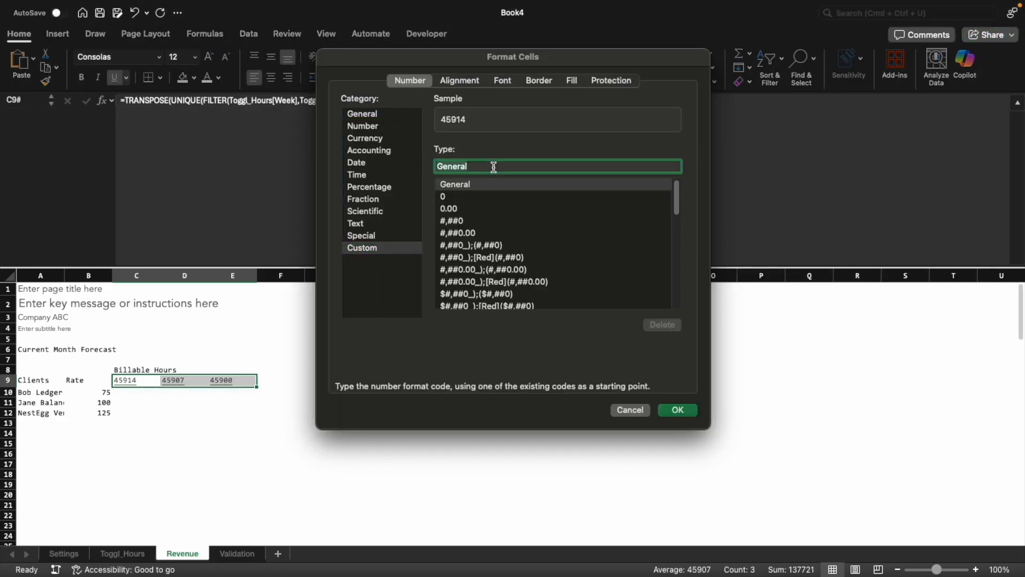
type("mm/dd")
key("Return")
key("shift+BackSpace")
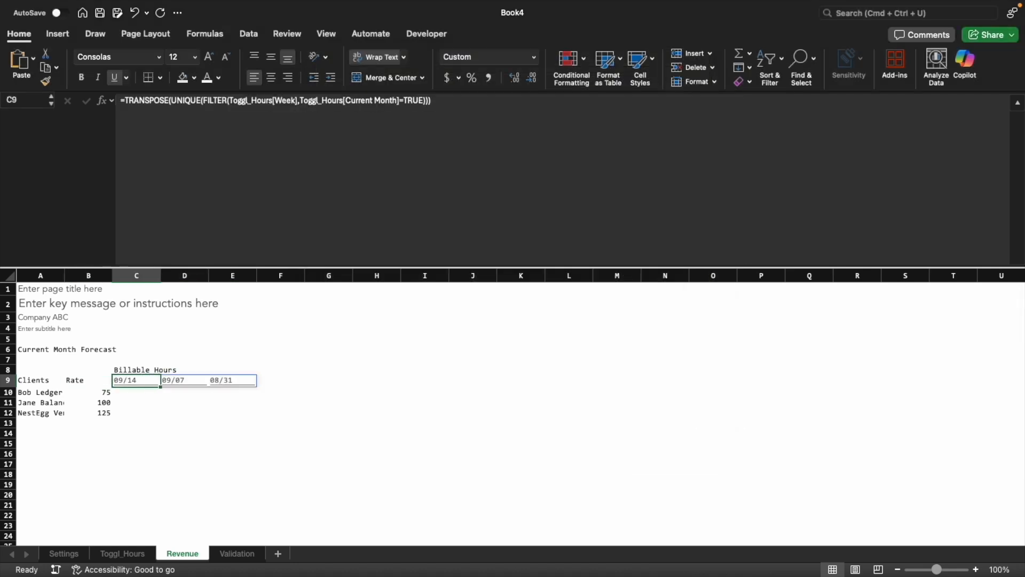
Review the order of the week dates across C9:E9
key("Right")
key("Right")
key("Left")
key("Left")
key("Right")
key("Right")
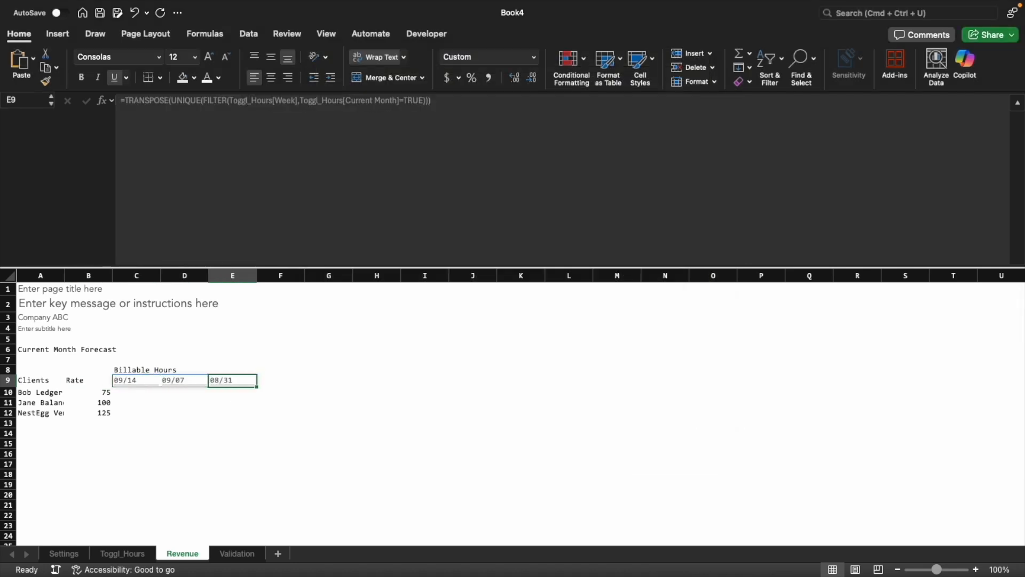
key("Left")
key("Left")
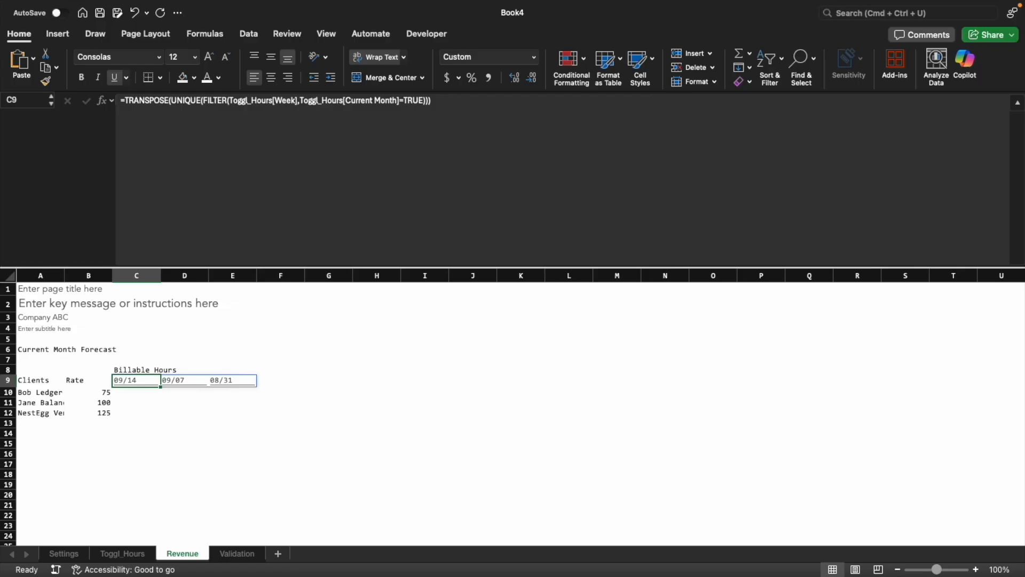
Nest SORT around the UNIQUE part of C9: =TRANSPOSE(SORT(UNIQUE(FILTER(Toggl_Hours[Week],Toggl_Hours[Current Month]=TRUE))))
double_click(133, 380)
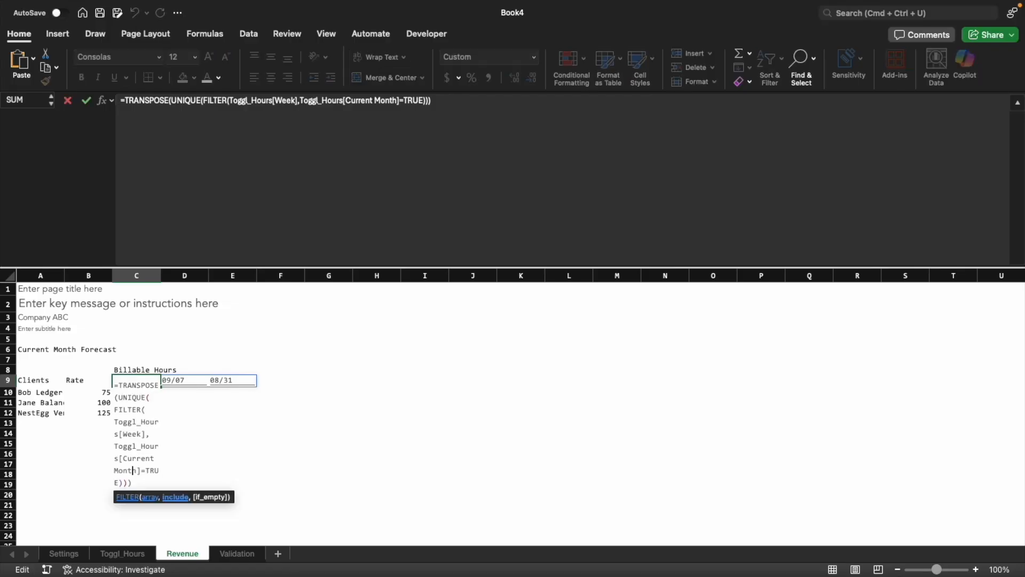
left_click_drag(118, 397, 119, 433)
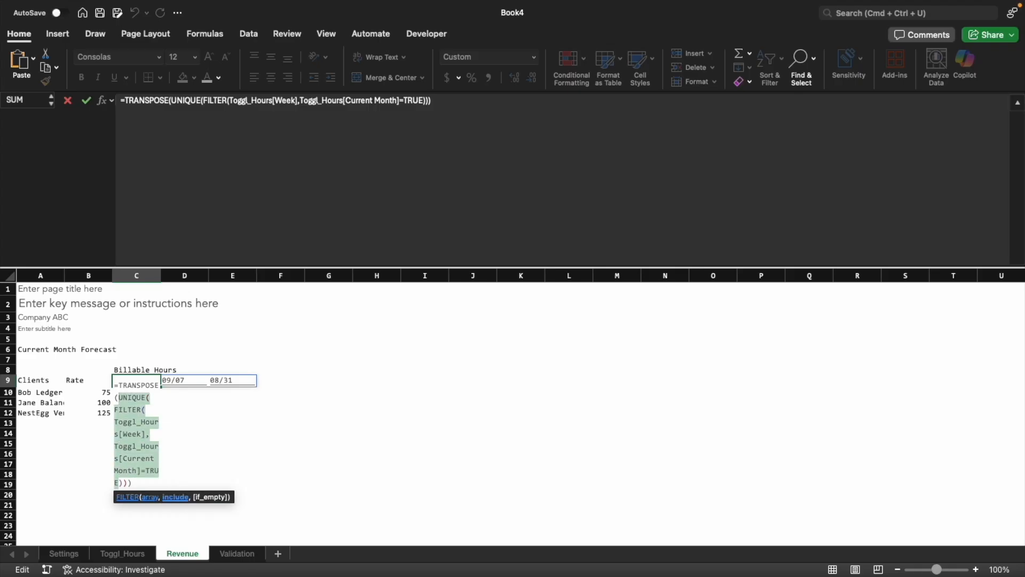
key("BackSpace")
type("sor")
key("Tab")
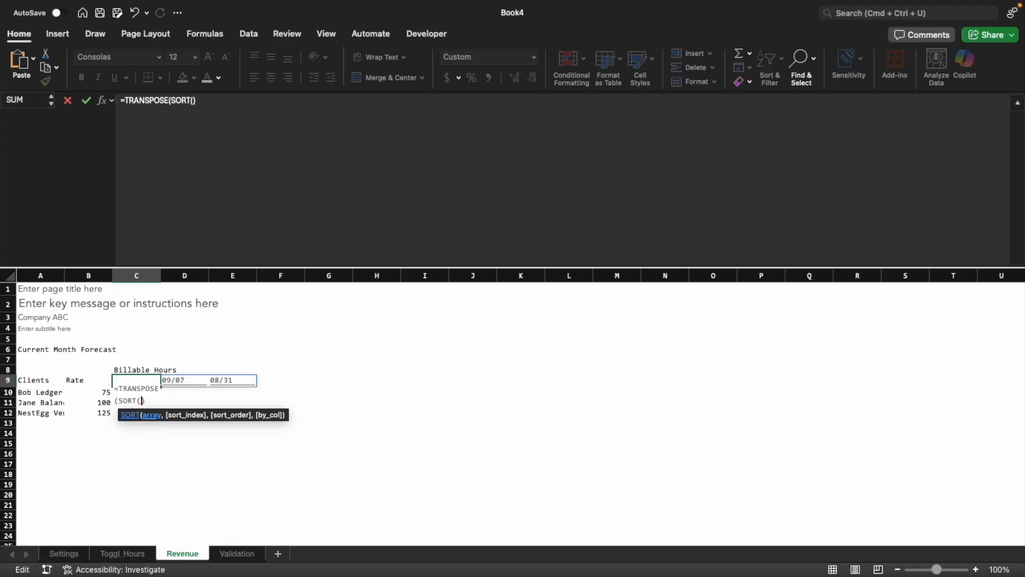
type("UNIQUE(FILTER(Toggl_Hours[Week],Toggl_Hours[Current Month]=TRUE))")
key("Return")
key("Up")
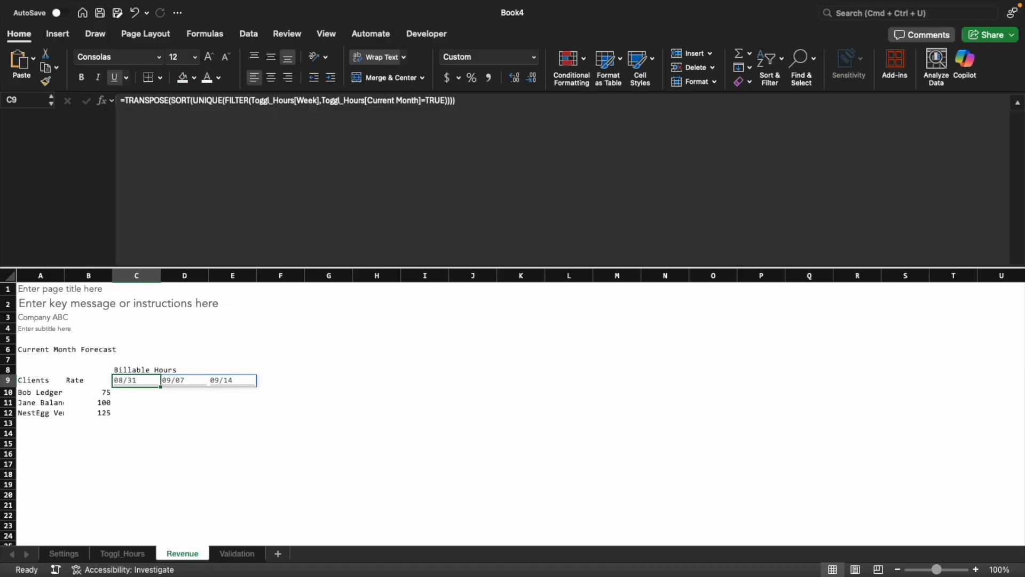
Check the sorted week headers across C9:E9 and the next free column
key("Right")
key("Right")
key("Left")
key("Left")
key("Right")
key("Right")
key("Right")
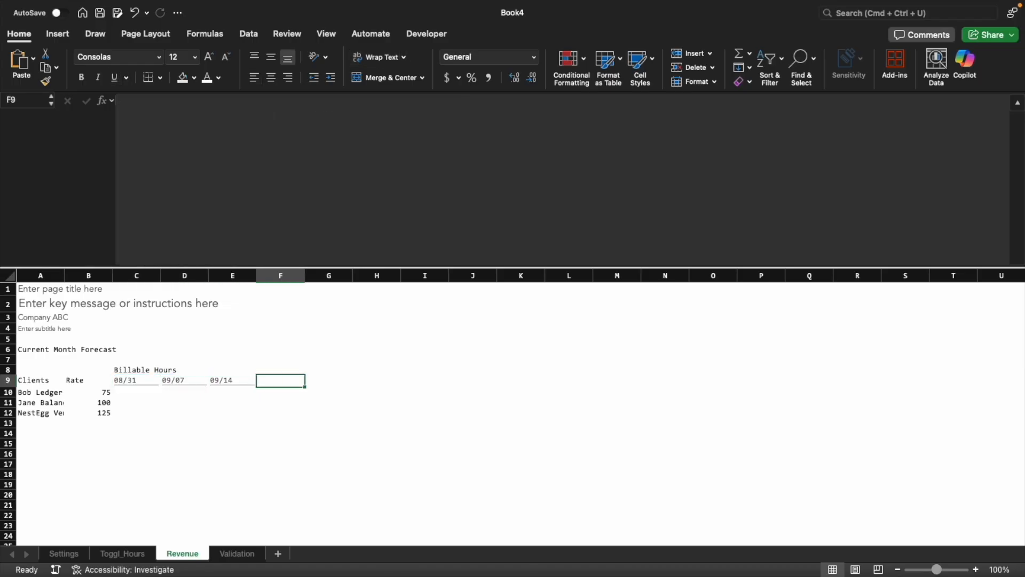
key("Left")
key("Left")
key("Left")
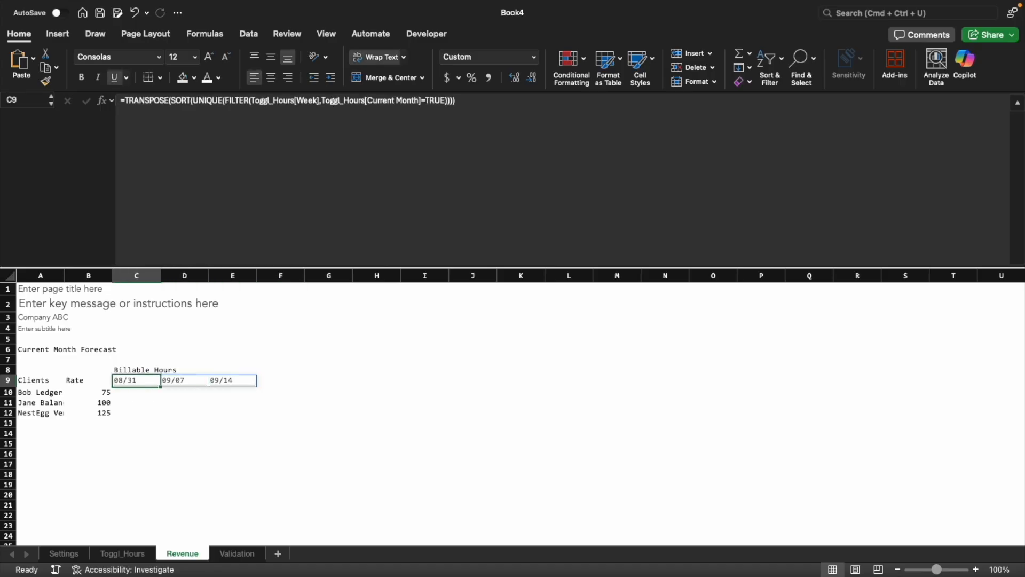
key("ctrl+c")
key("Right")
key("Right")
key("Right")
key("Escape")
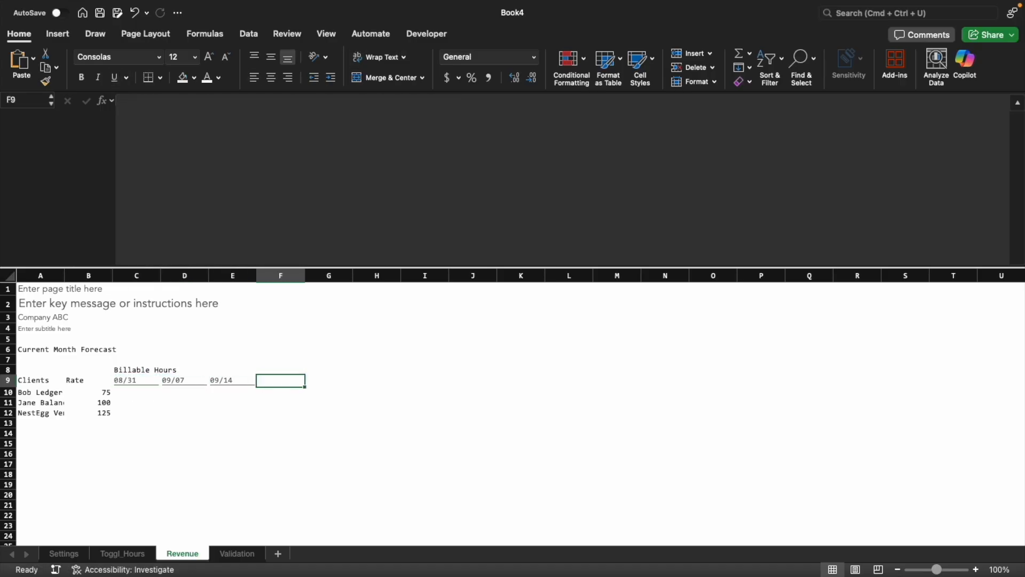
type("=FILTER(")
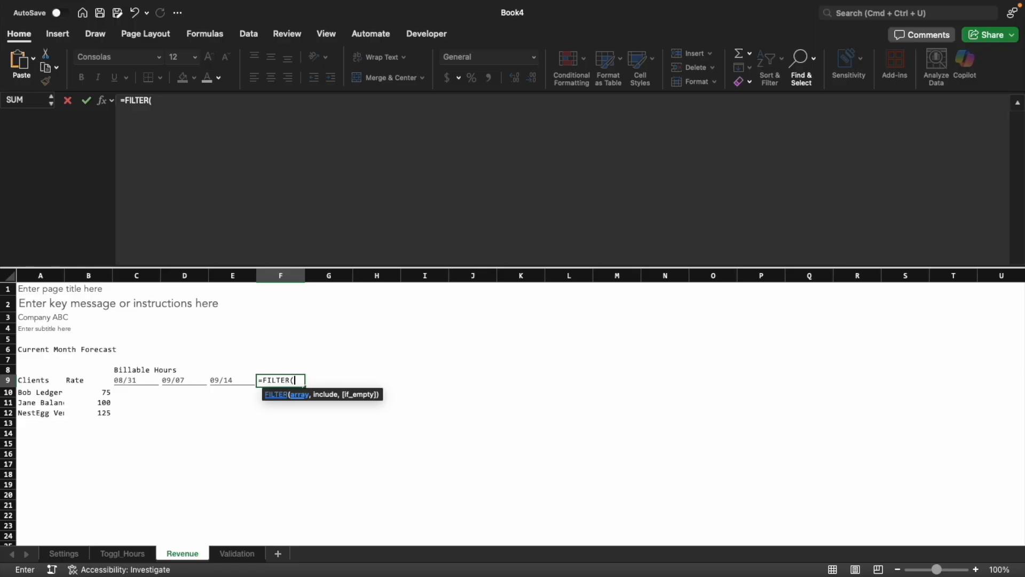
key("Escape")
Enter =UNIQUE(Toggl_Hours!$Q$7#) in F9 to list the forecast weeks
type("=uni")
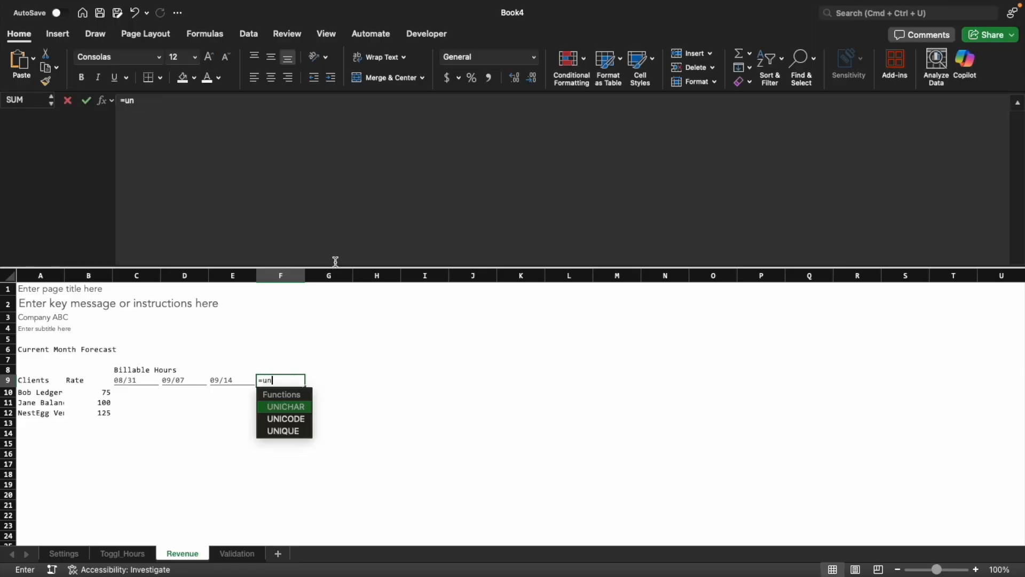
key("Down")
key("Down")
key("Tab")
left_click(128, 553)
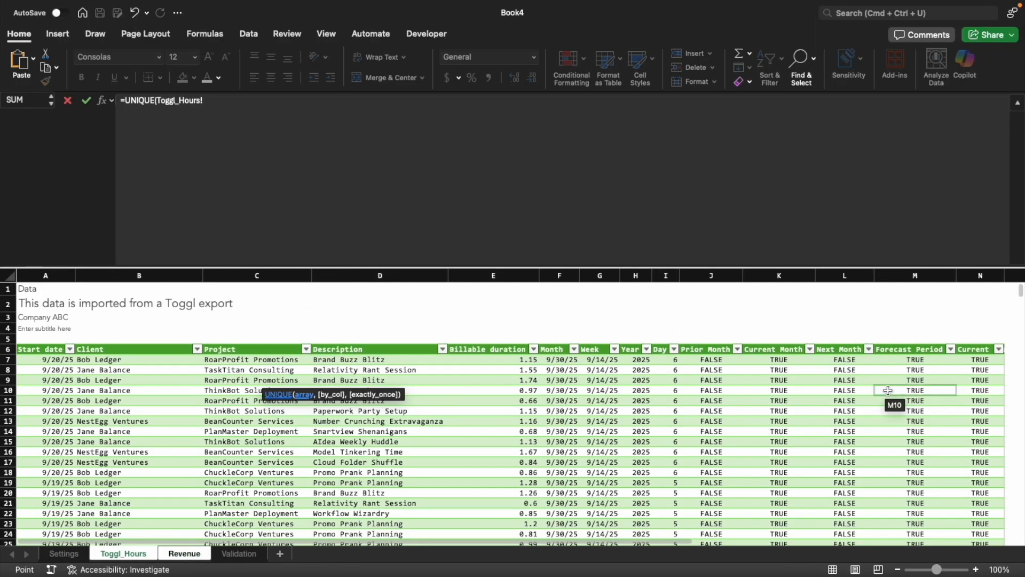
scroll(736, 362, "right", 5)
left_click(736, 362)
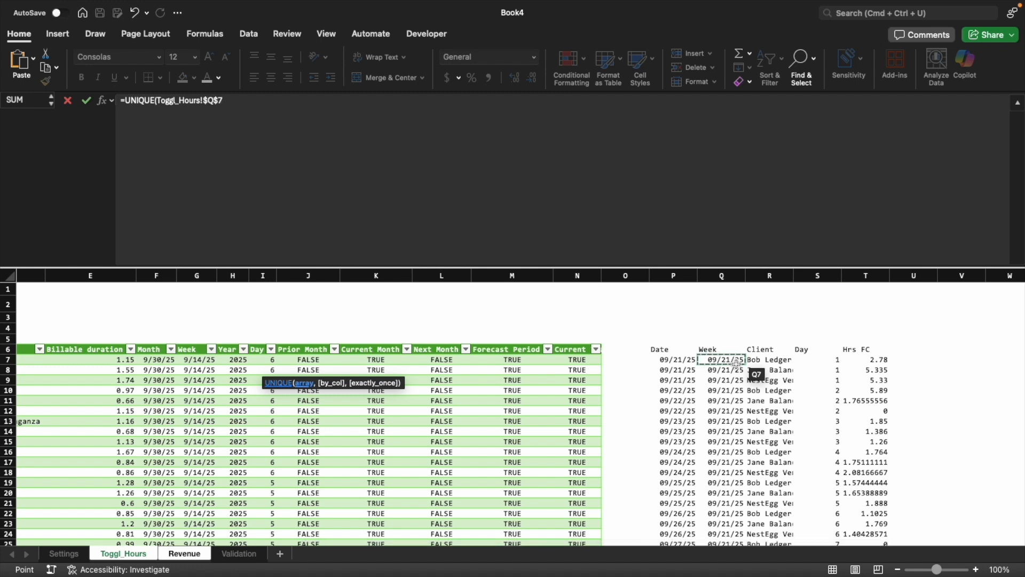
type(")")
key("Return")
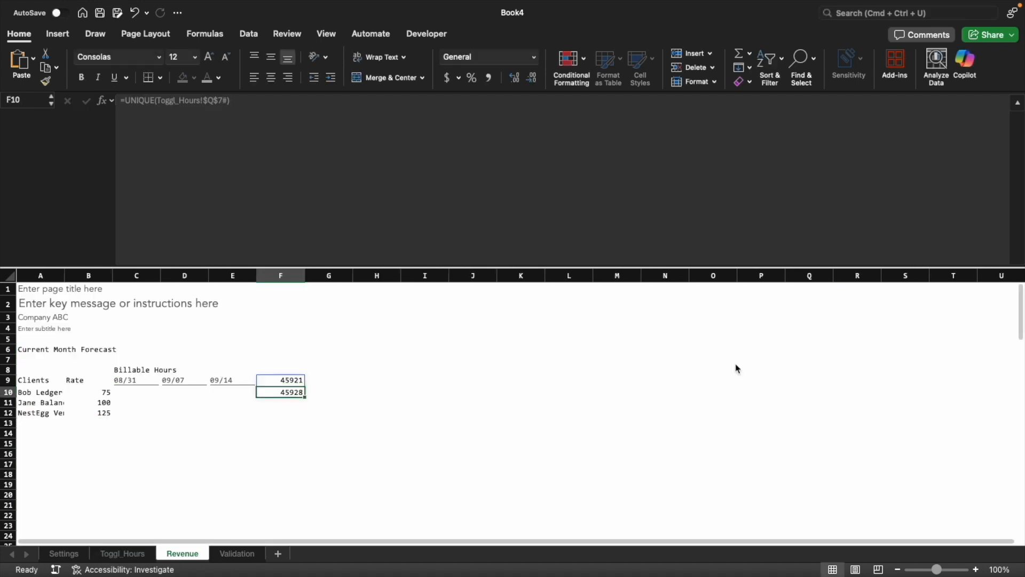
Wrap the forecast-week formula in F9 in TRANSPOSE: =TRANSPOSE(UNIQUE(Toggl_Hours!$Q$7#))
key("Up")
key("Left")
key("Right")
key("F2")
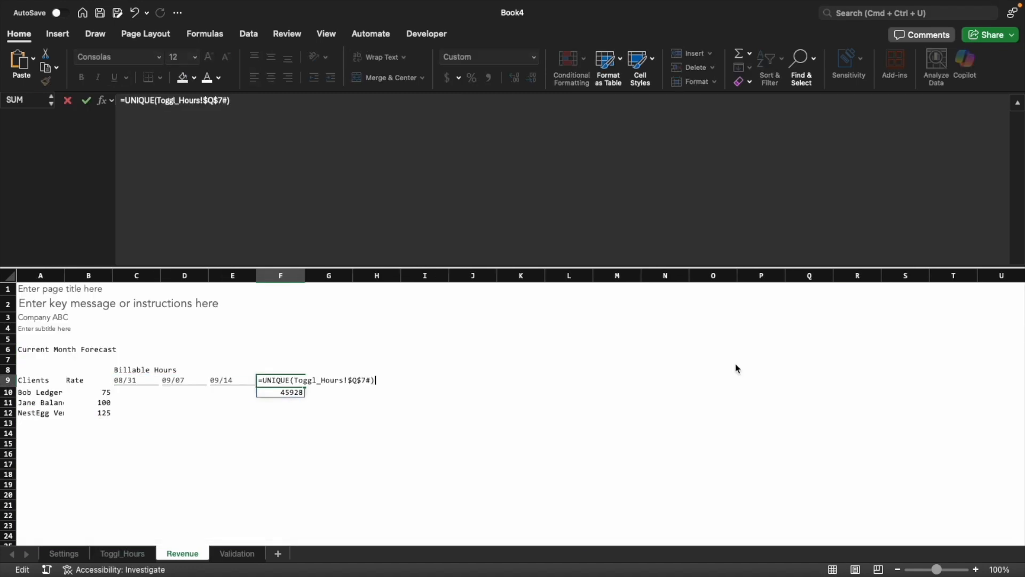
key("shift+Home")
key("shift+Right")
key("super+x")
type("tra")
key("Down")
key("Tab")
key("super+v")
type(")")
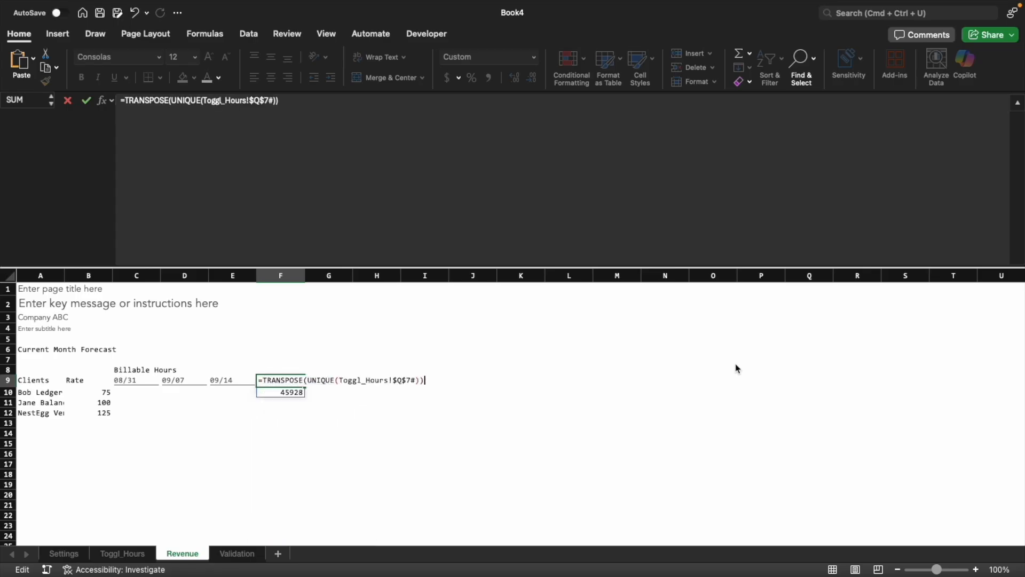
key("Return")
Copy the formatting of E9 onto the forecast week headers in F9:G9
key("Up")
key("Left")
key("super+c")
key("Right")
key("shift+Right")
key("ctrl+super+v")
key("super+t")
key("Return")
key("Escape")
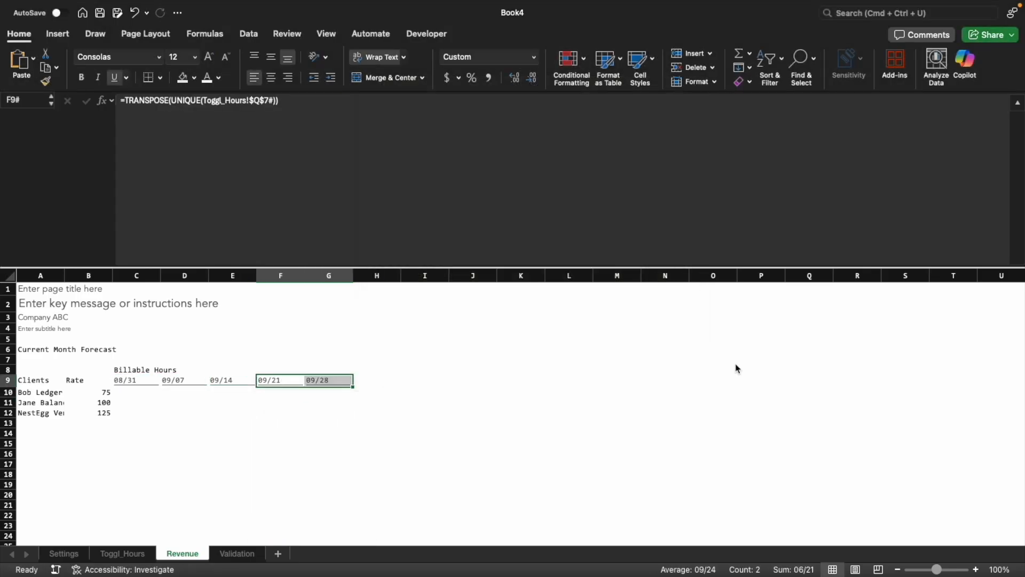
Cut the forecast-week TRANSPOSE formula out of F9
key("shift+Left")
key("Right")
key("Left")
key("Left")
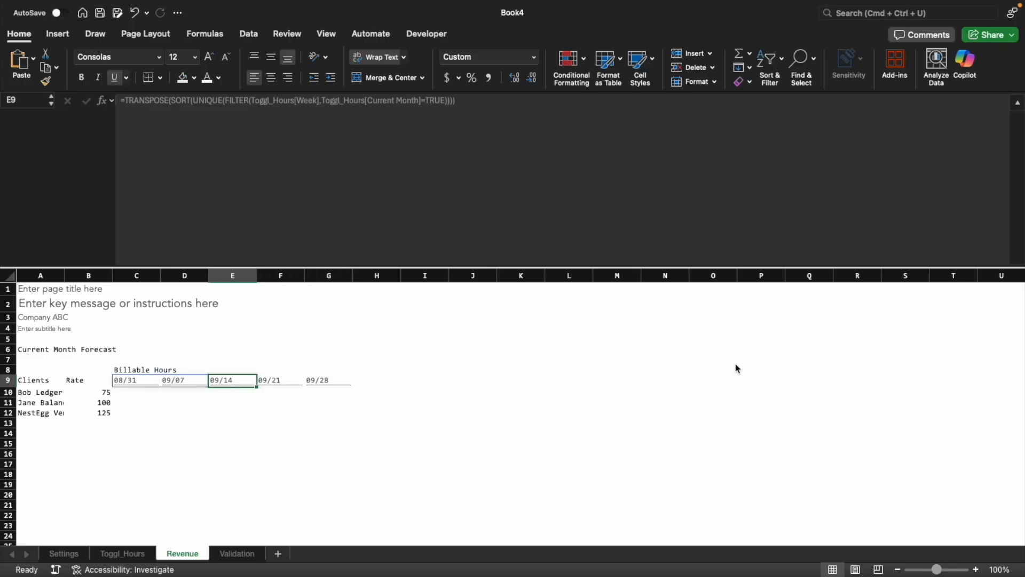
key("Left")
key("Right")
key("Right")
key("F2")
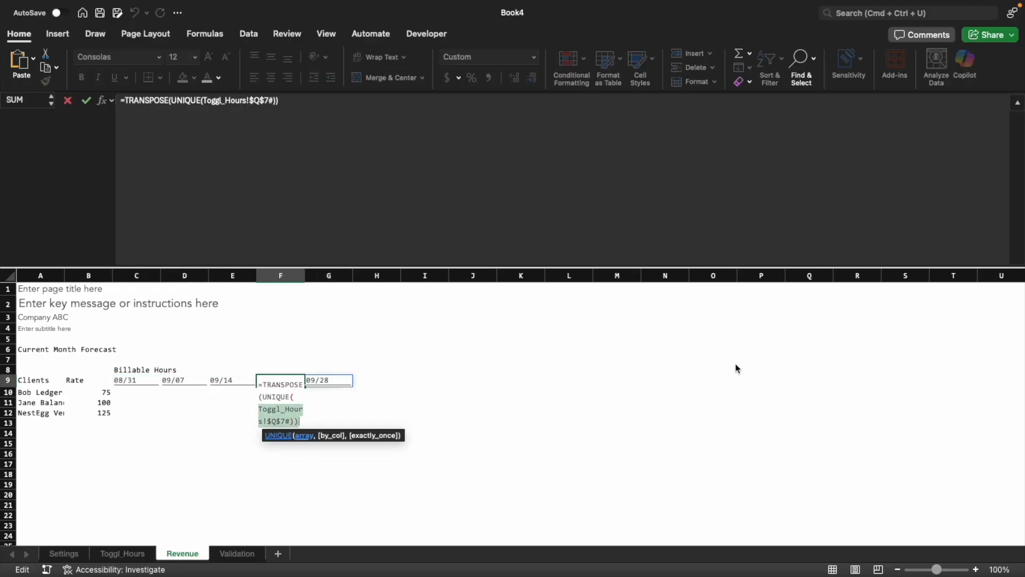
key("super+a")
key("BackSpace")
key("Return")
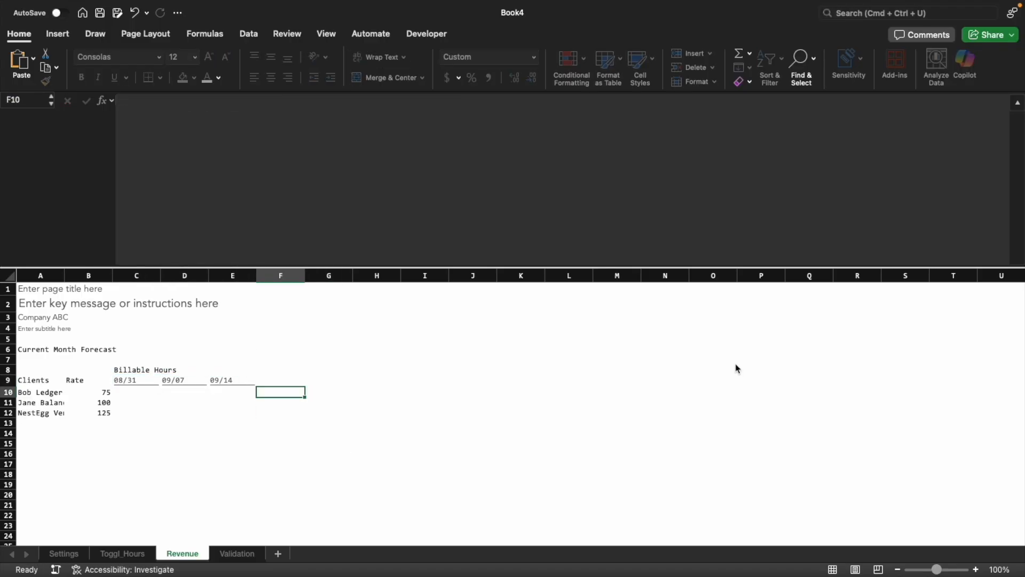
Combine both week lists in C9, one per line: =HSTACK(TRANSPOSE(SORT(UNIQUE(FILTER(Toggl_Hours[Week],Toggl_Hours[Current Month]=TRUE)))),TRANSPOSE(UNIQUE(Toggl_Hours!$Q$7#)))
key("Up")
key("Left")
key("Left")
key("Left")
left_click(128, 104)
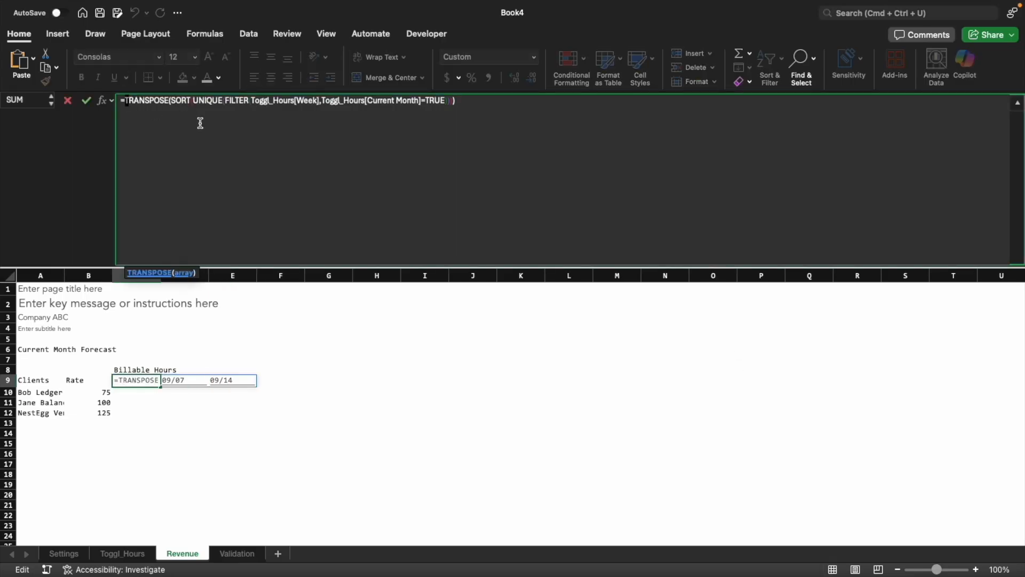
type("HSTACK(")
key("alt+Return")
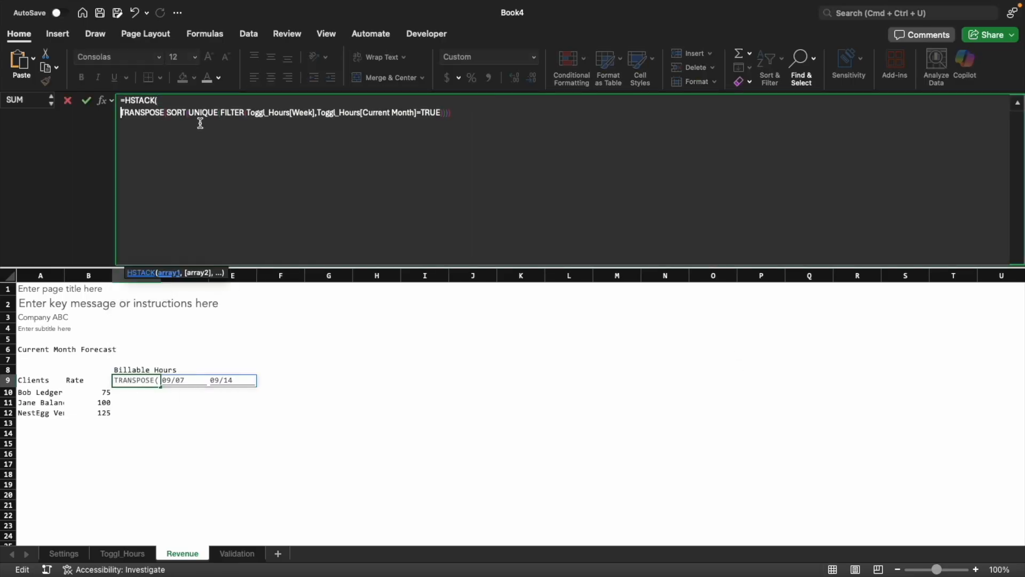
key("alt+Return")
type("TRANSPOSE(UNIQUE(Toggl_Hours!$Q$7#)))")
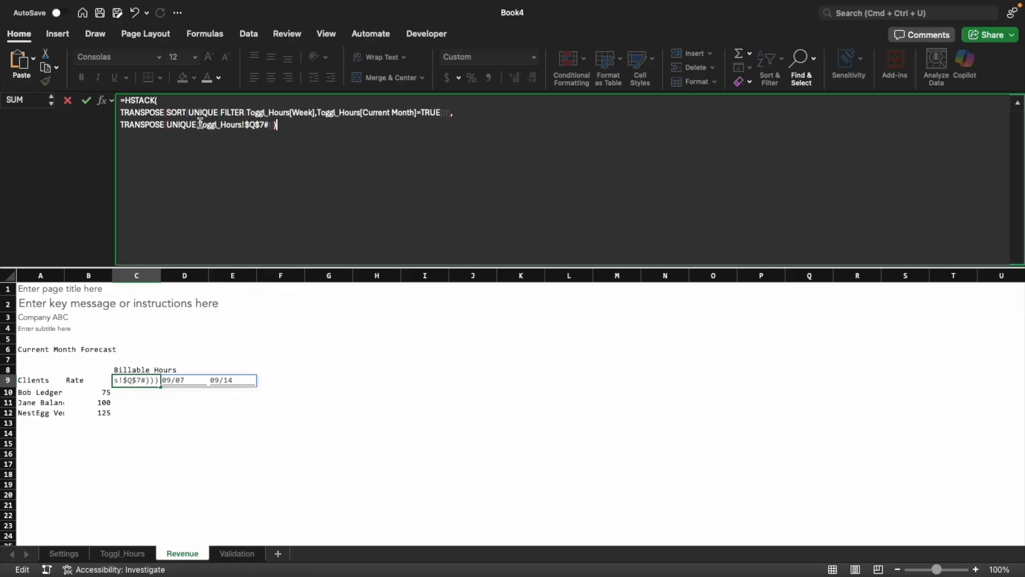
key("Return")
key("Up")
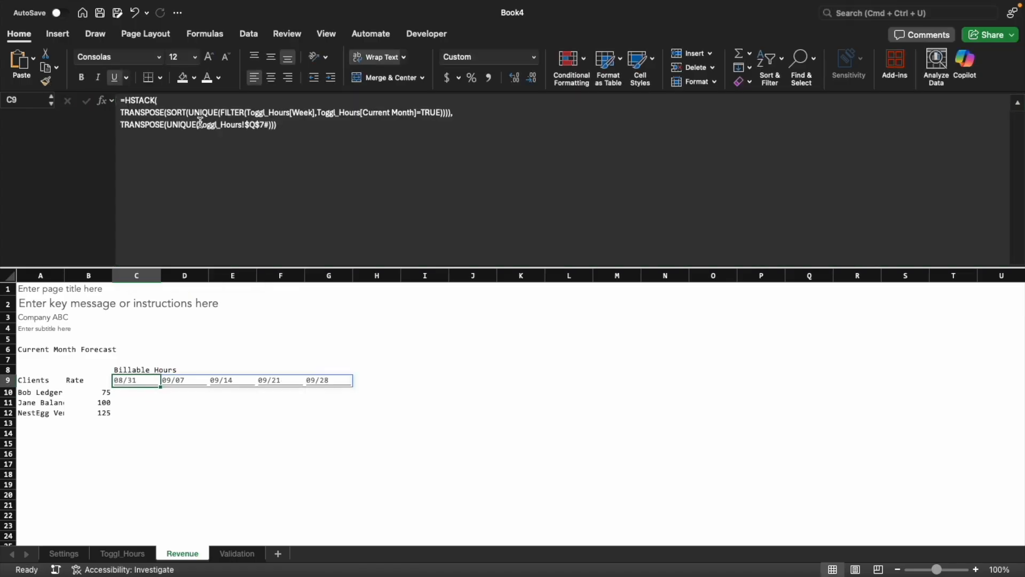
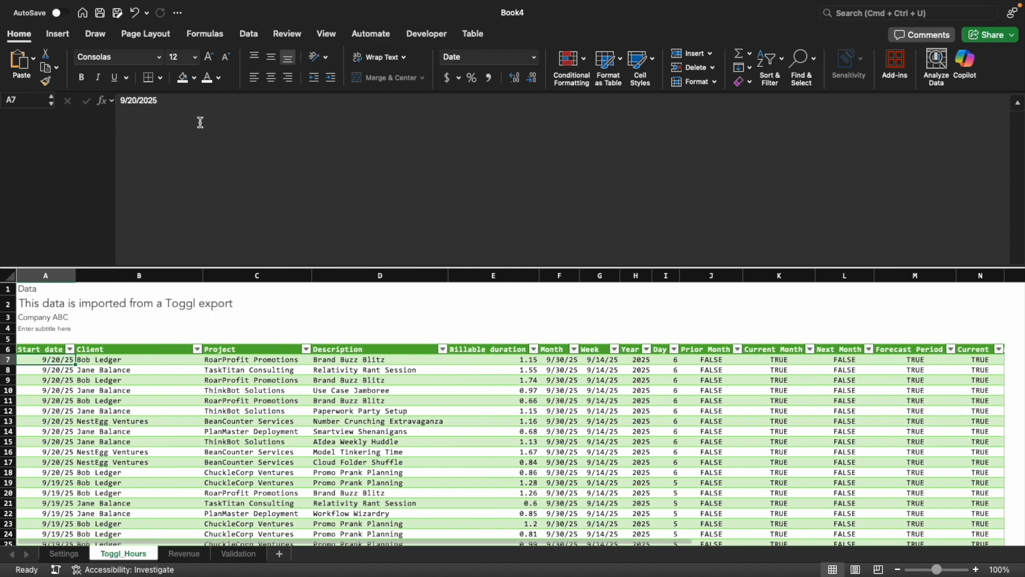
Examine the forecast hours block beside the table on the Toggl_Hours sheet, including the Hrs FC formula, and return to the Revenue sheet
key("ctrl+Right")
key("ctrl+Right")
key("ctrl+Right")
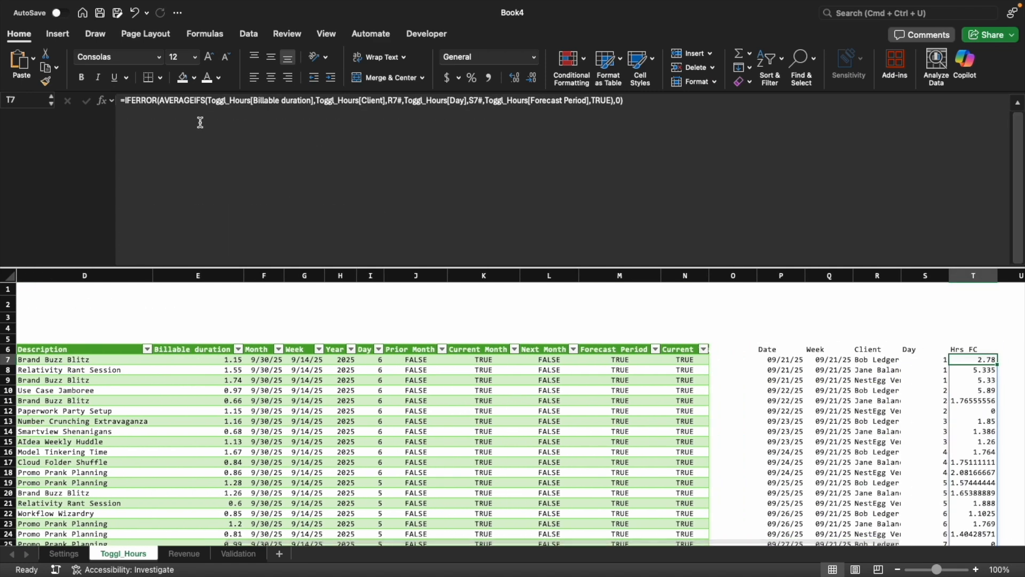
key("ctrl+Left")
key("ctrl+Left")
key("ctrl+Left")
key("ctrl+Page_Down")
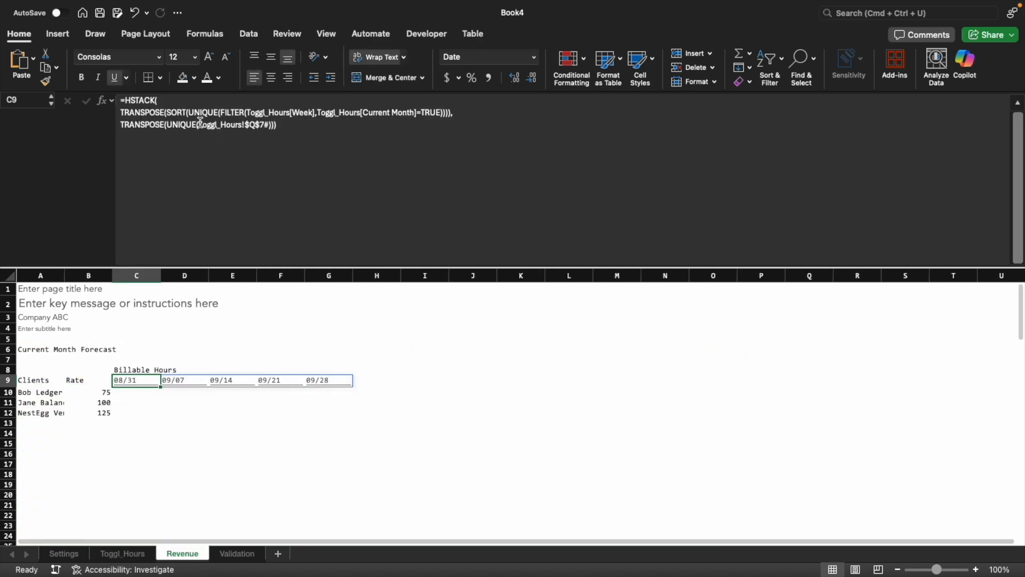
Wrap the HSTACK week header formula in C9 in UNIQUE
key("F2")
key("shift+Up")
key("shift+Up")
key("shift+Up")
key("shift+Up")
key("shift+Up")
key("shift+Up")
key("shift+Up")
key("shift+Up")
key("shift+Up")
key("shift+Up")
key("shift+Up")
key("shift+Up")
key("shift+Up")
key("shift+Up")
key("shift+Up")
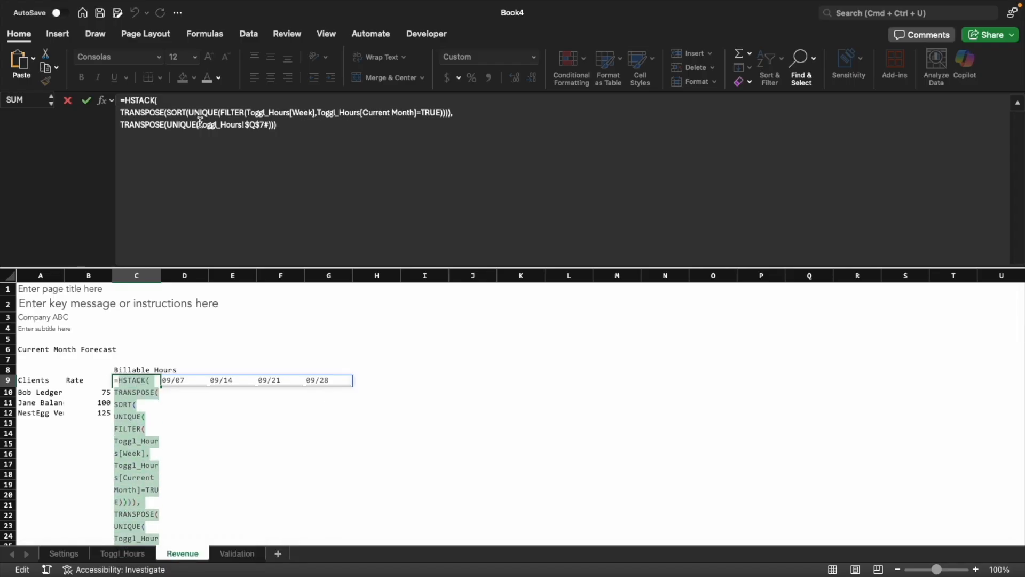
type("=uni")
key("Down")
key("Down")
key("Tab")
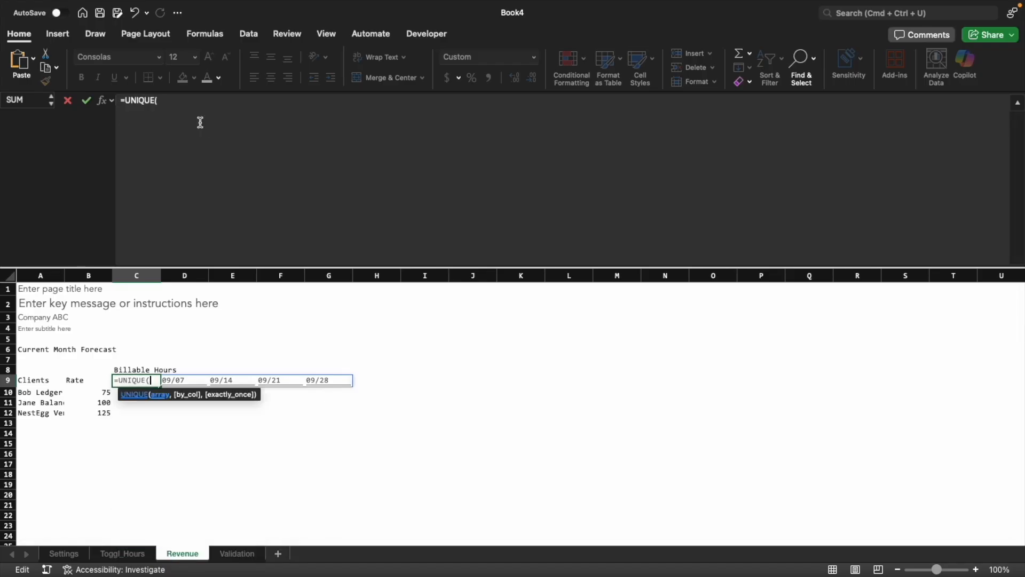
key("super+v")
key("Return")
key("Up")
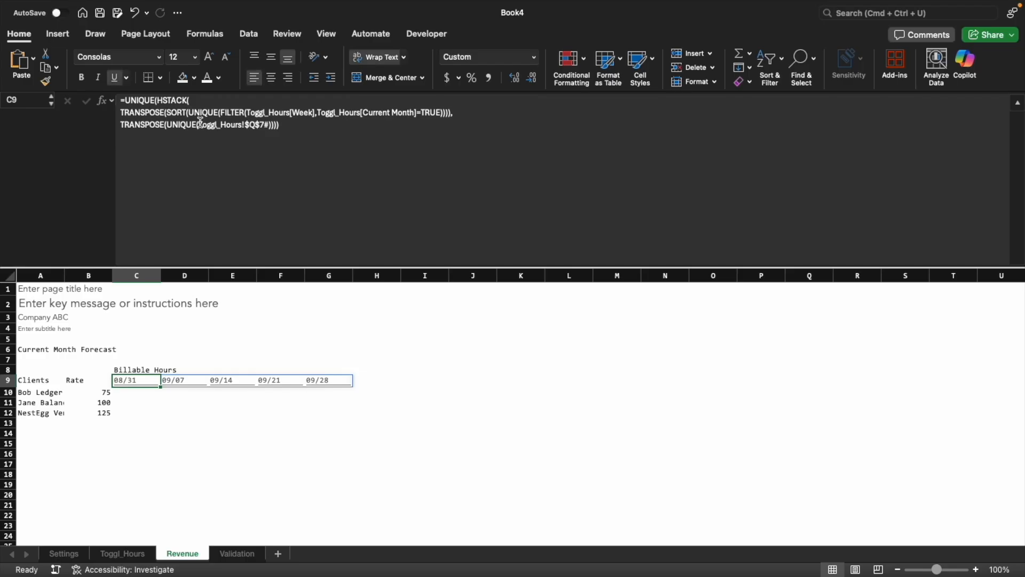
Start a SUMIFS formula in C10 that sums Toggl_Hours[Billable duration] where Toggl_Hours[Client] matches Revenue!$A10#
key("Down")
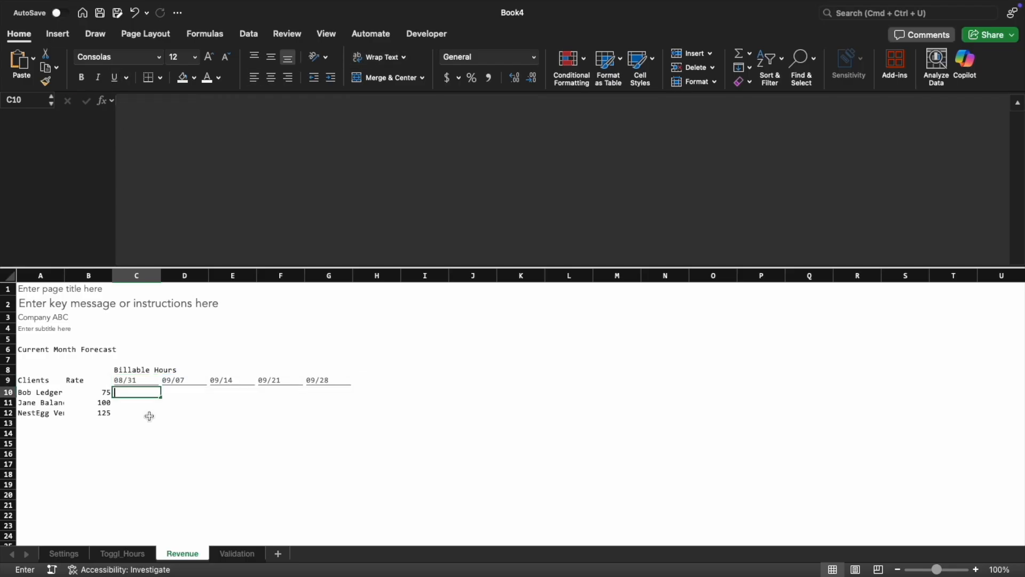
type("=sum")
key("Down")
key("Down")
key("Down")
key("Down")
key("Tab")
left_click(122, 553)
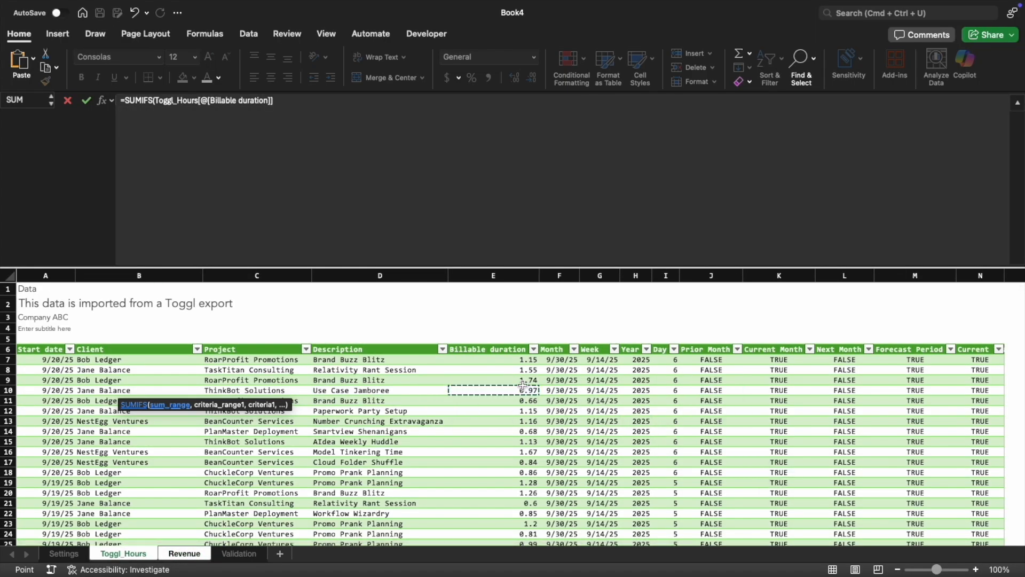
key("ctrl+space")
type(",")
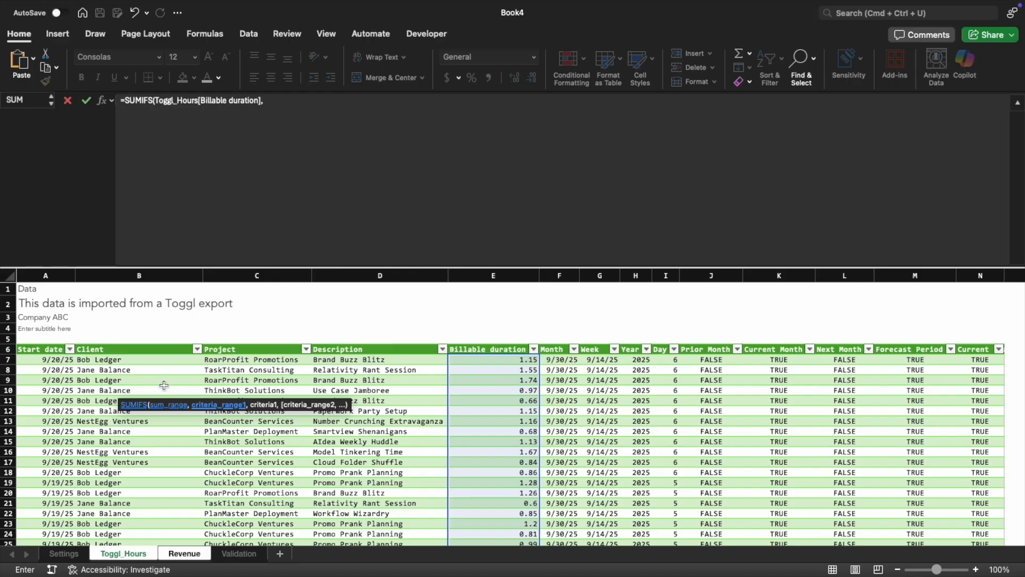
left_click(164, 385)
key("ctrl+space")
type(",")
left_click(184, 553)
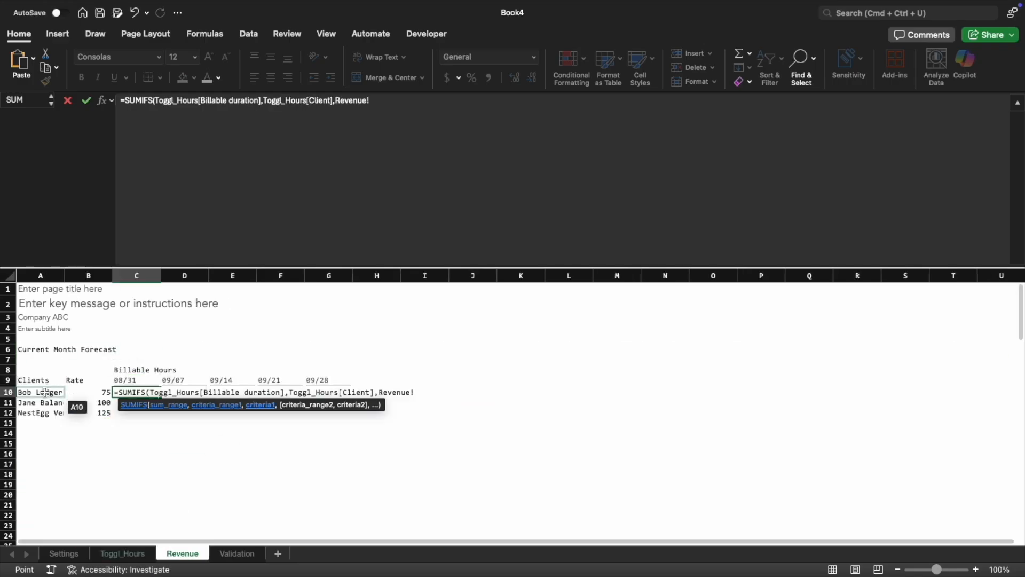
left_click(45, 393)
type(",")
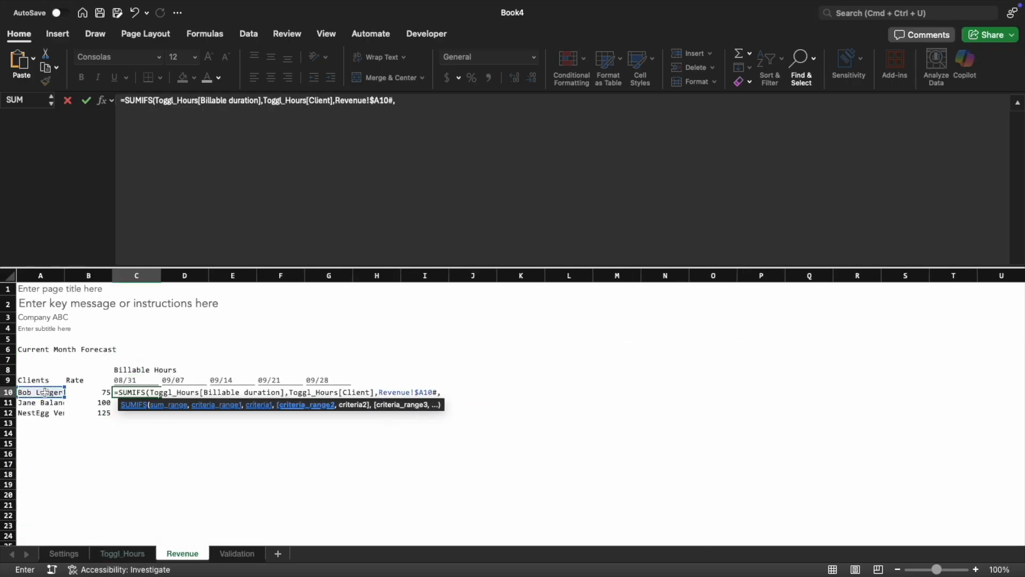
Complete the C10 SUMIFS with the criteria range Toggl_Hours[Week] matching Revenue!C$9#
left_click(122, 553)
left_click(595, 390)
key("ctrl+space")
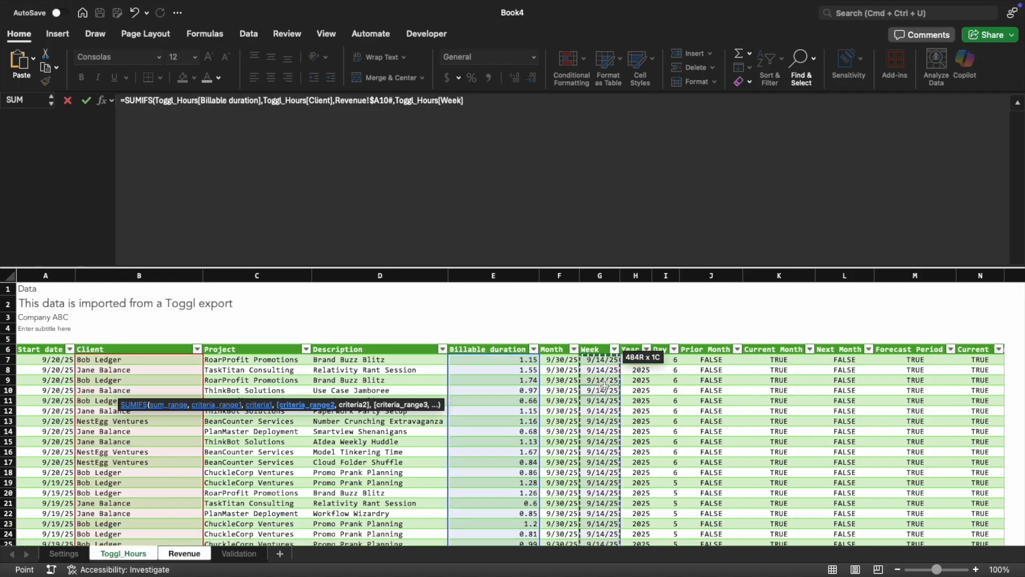
type(",")
left_click(184, 553)
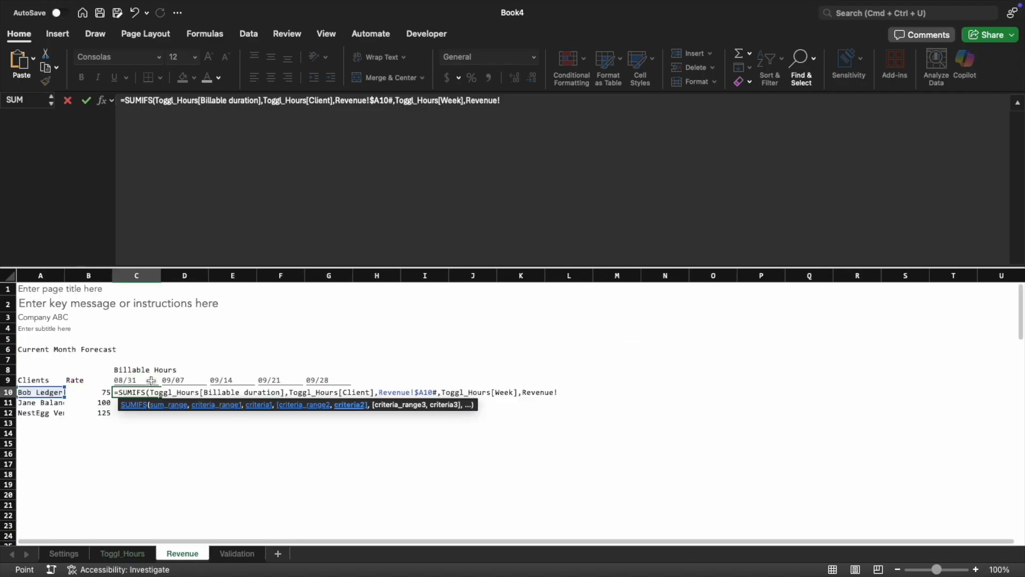
left_click(152, 380)
key("F4")
key("F4")
type("#)")
key("Return")
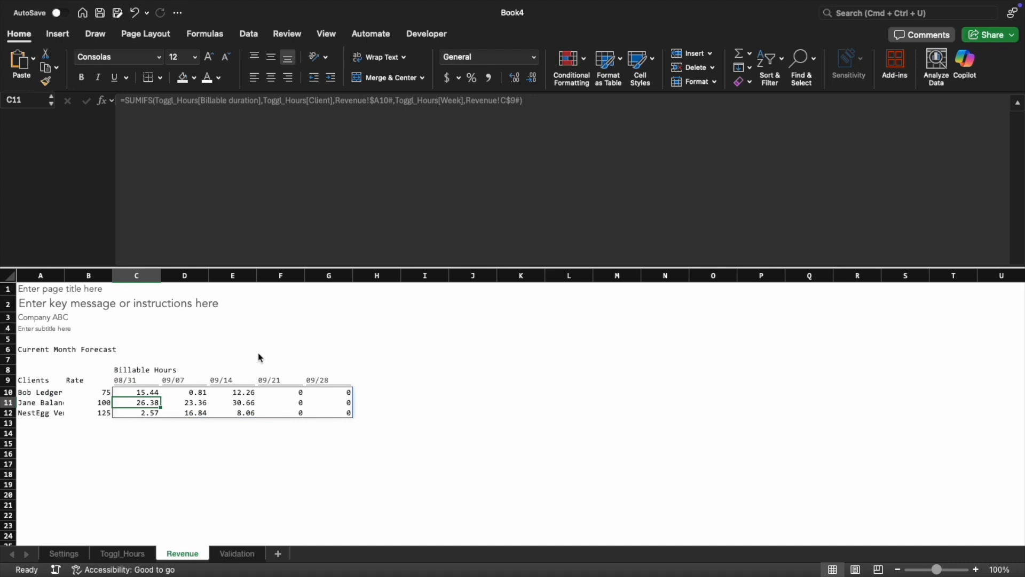
Add a second SUMIFS to C10 on a new line, summing Toggl_Hours!$T$7# where Toggl_Hours!$Q$7# matches Revenue!C$9#
key("Up")
key("super+Right")
key("Left")
key("Left")
key("Left")
key("Left")
key("F2")
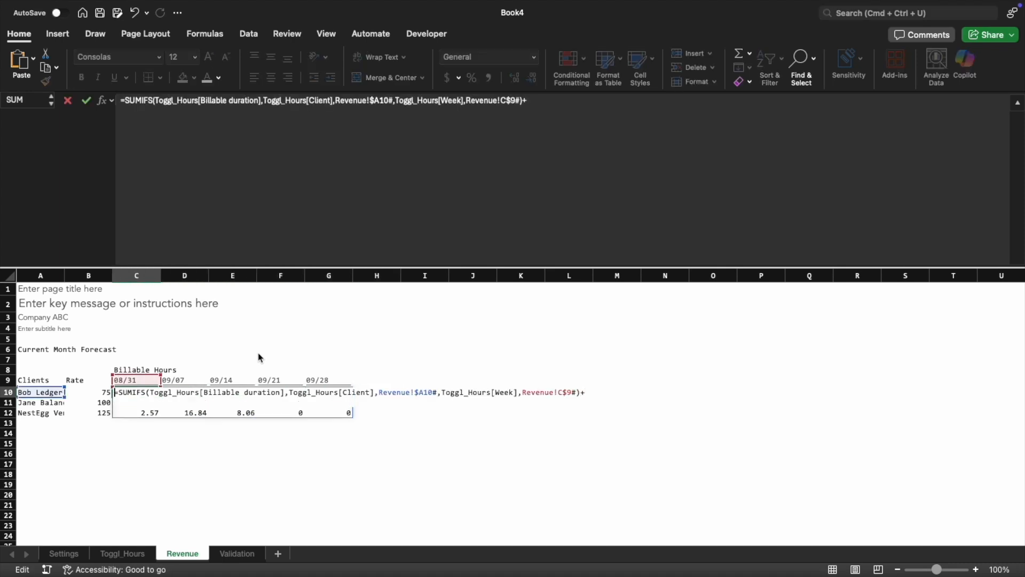
type("SUMIFS(")
left_click(141, 553)
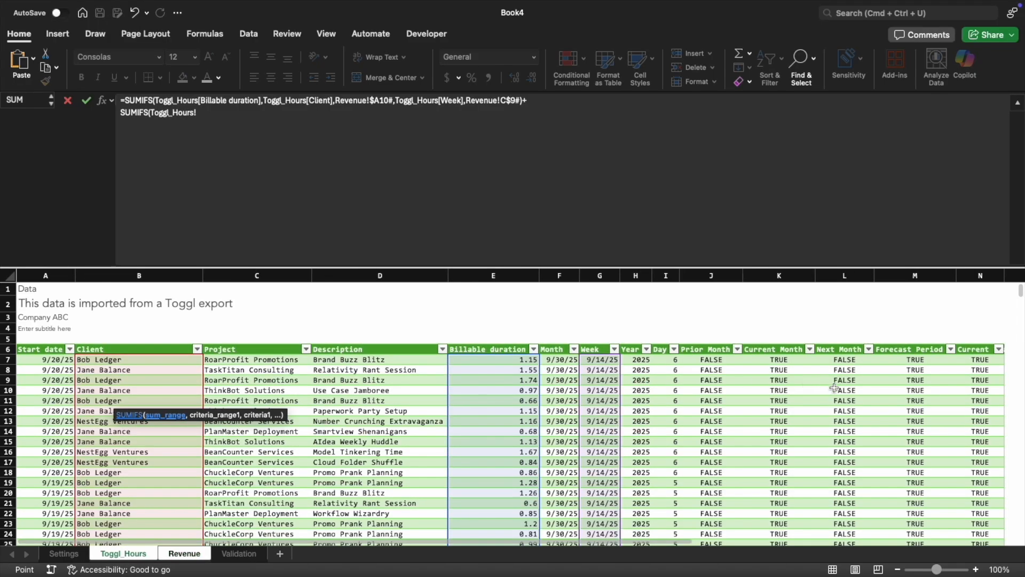
scroll(837, 393, "right", 3)
left_click(686, 360)
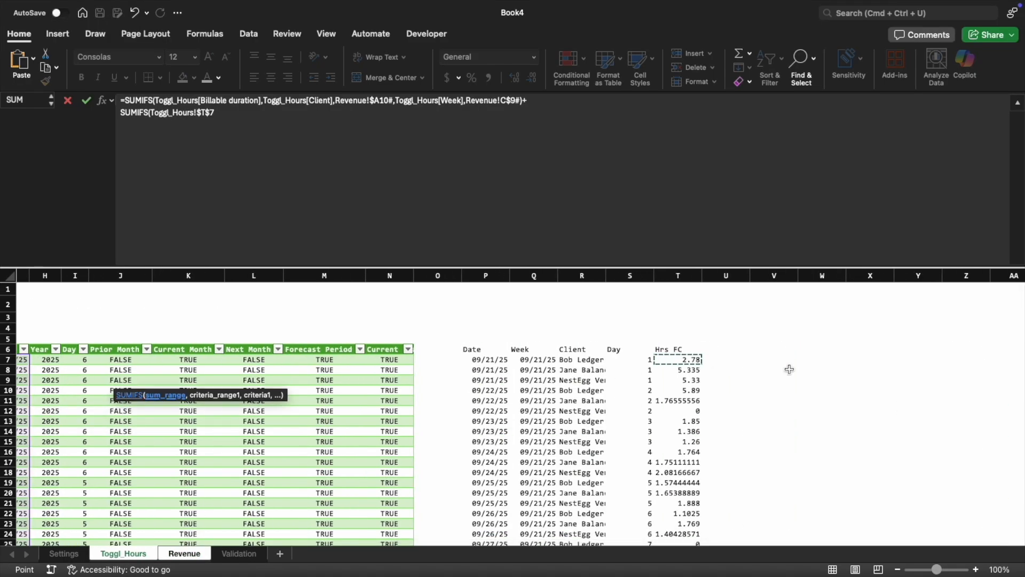
type(",")
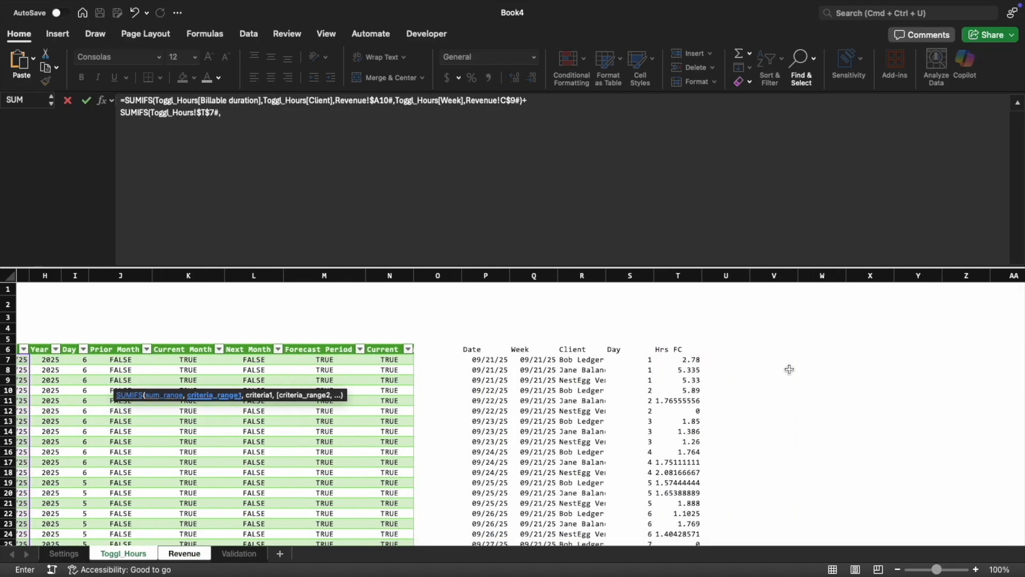
left_click(542, 360)
type("#,")
left_click(184, 553)
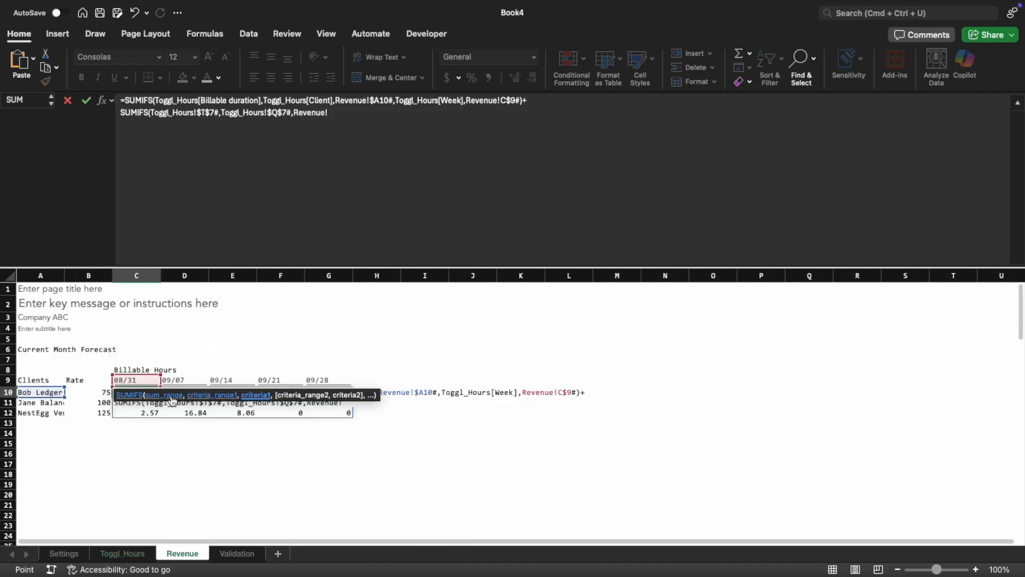
left_click(136, 380)
type("#,")
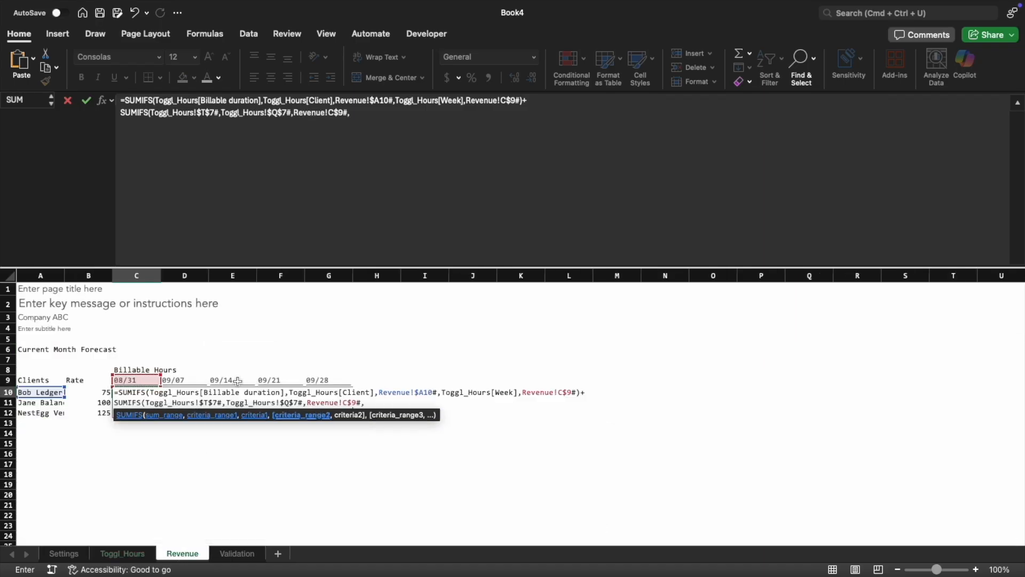
Complete the second SUMIFS in C10 with the client criterion Toggl_Hours!$R$7# matching Revenue!$A10#
left_click(122, 553)
left_click(609, 359)
key("F4")
type("#,")
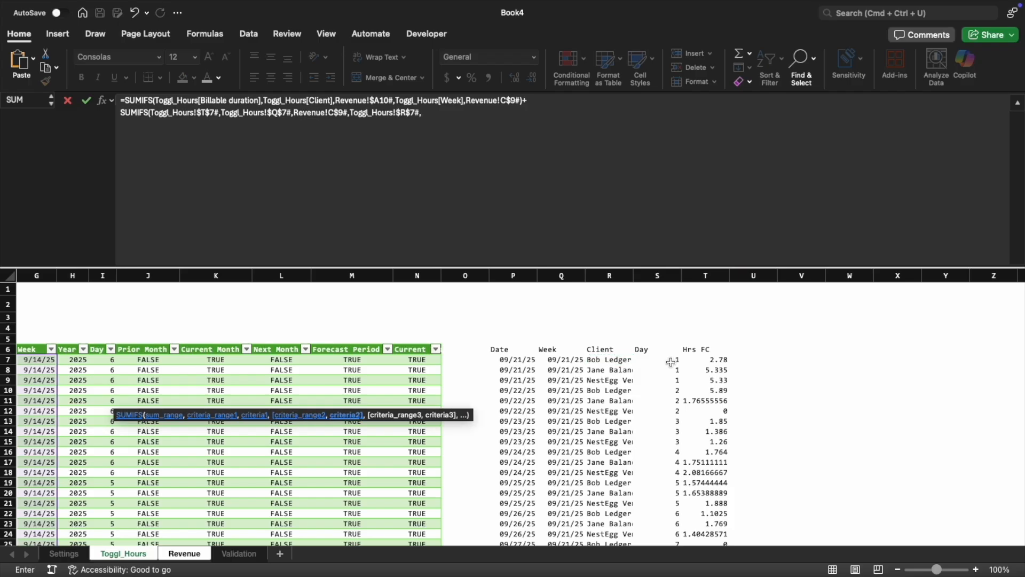
left_click(185, 553)
left_click(41, 392)
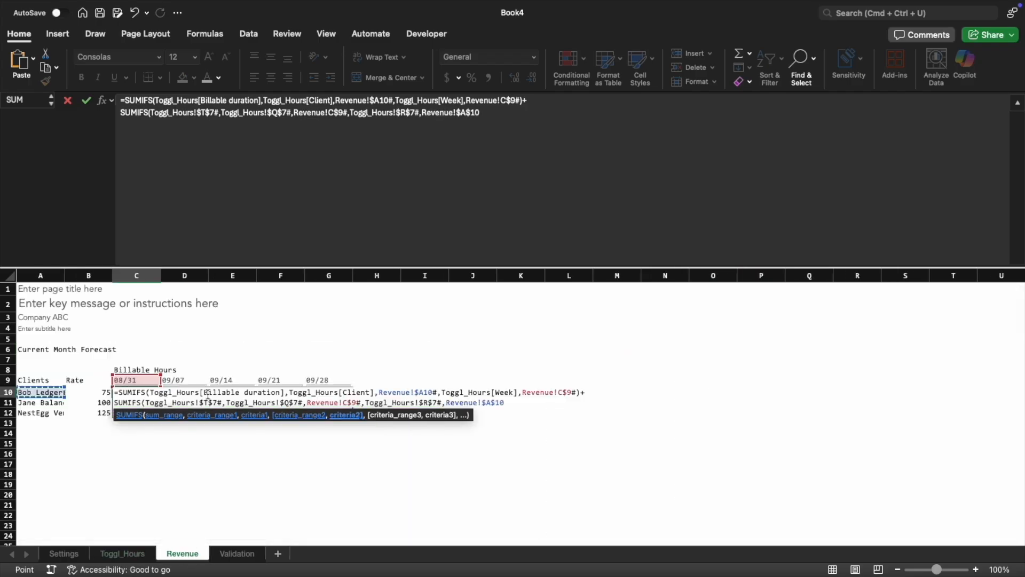
type(")")
key("ctrl+Return")
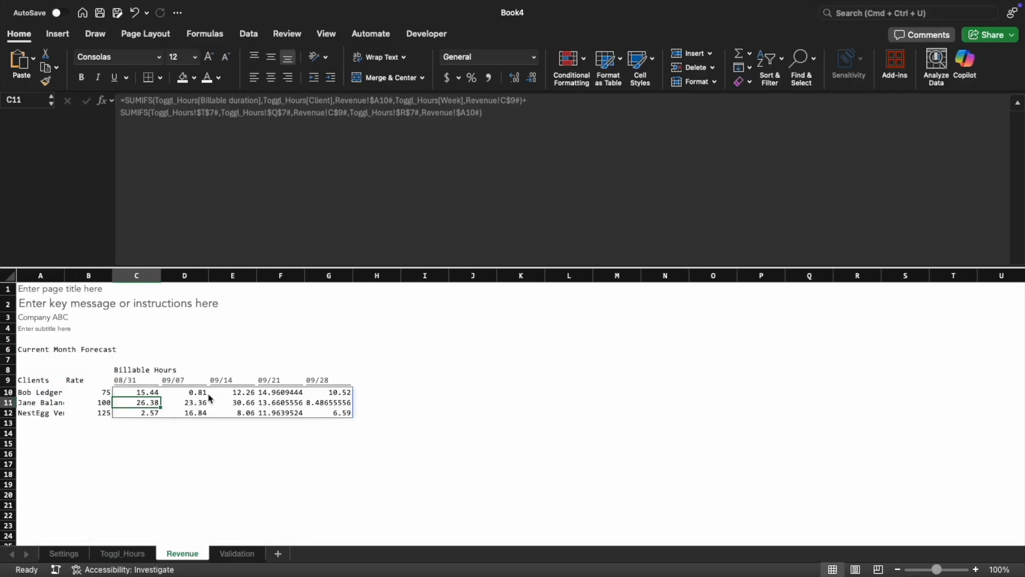
Apply the custom number format #,##0.00;(#,##0.00);"-" to the spilled billable hours from C10
key("super+1")
left_click(363, 247)
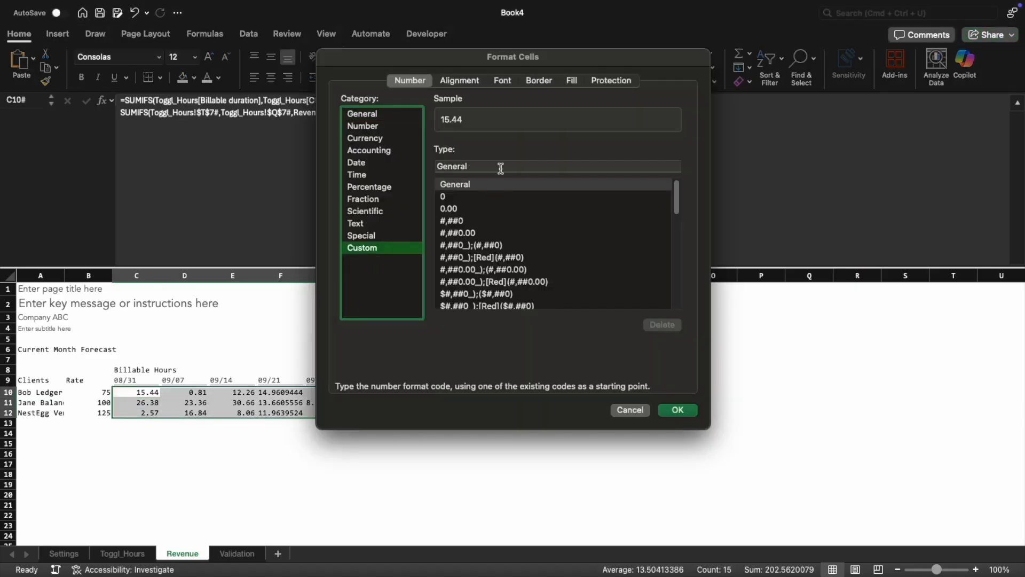
double_click(498, 166)
type("#,##0.00;(")
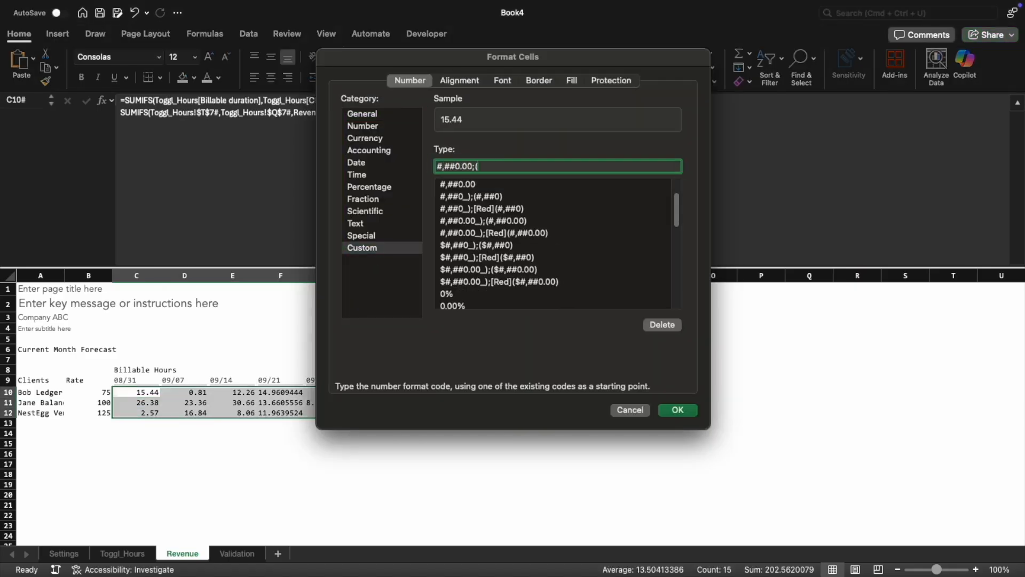
type("#,##0.00);\"-\"")
key("Return")
key("Right")
key("Left")
key("Up")
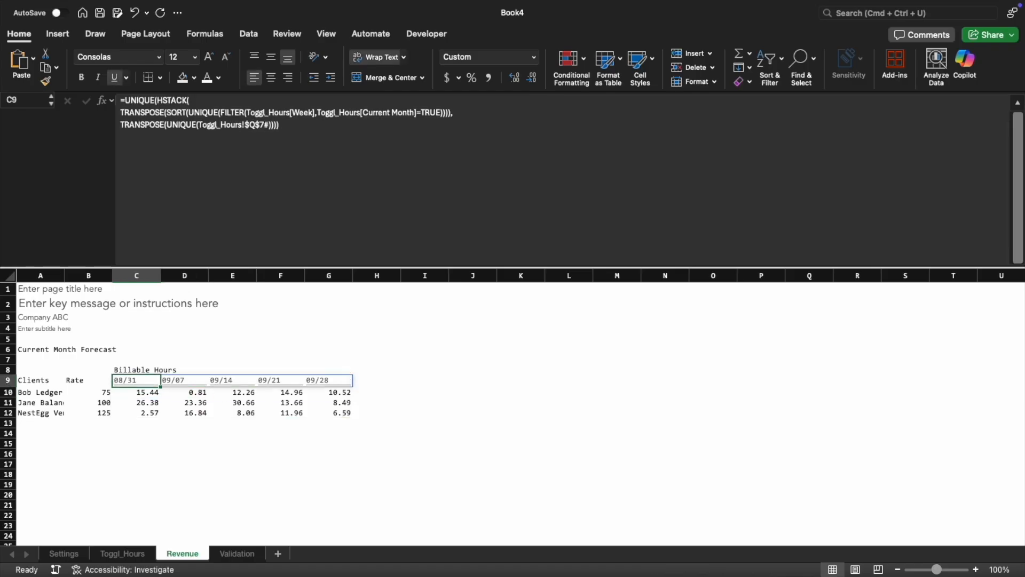
key("Down")
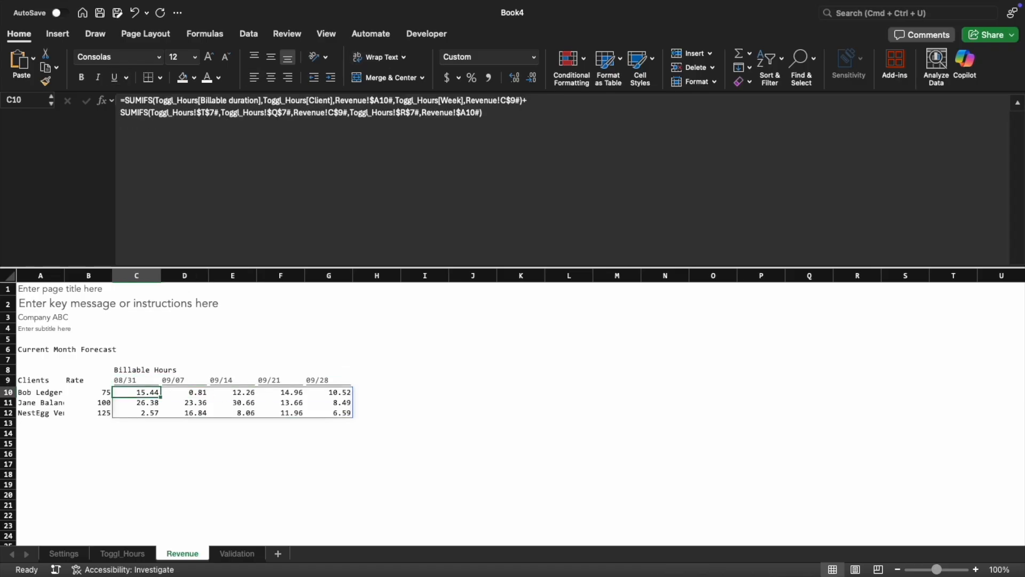
Widen column A to fit the full client names
key("Left")
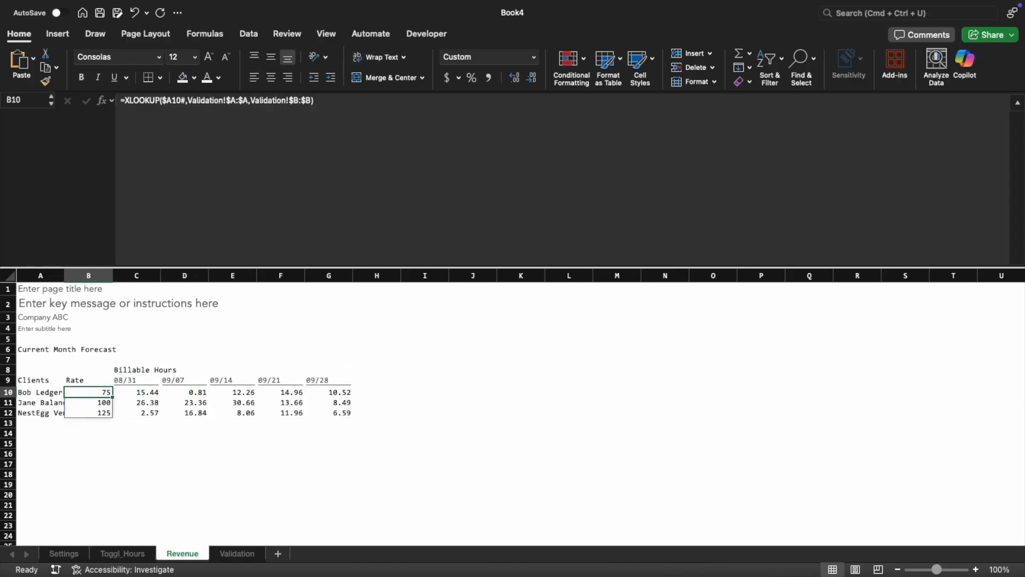
key("Left")
left_click_drag(68, 276, 135, 276)
left_click(216, 307)
left_click(108, 347)
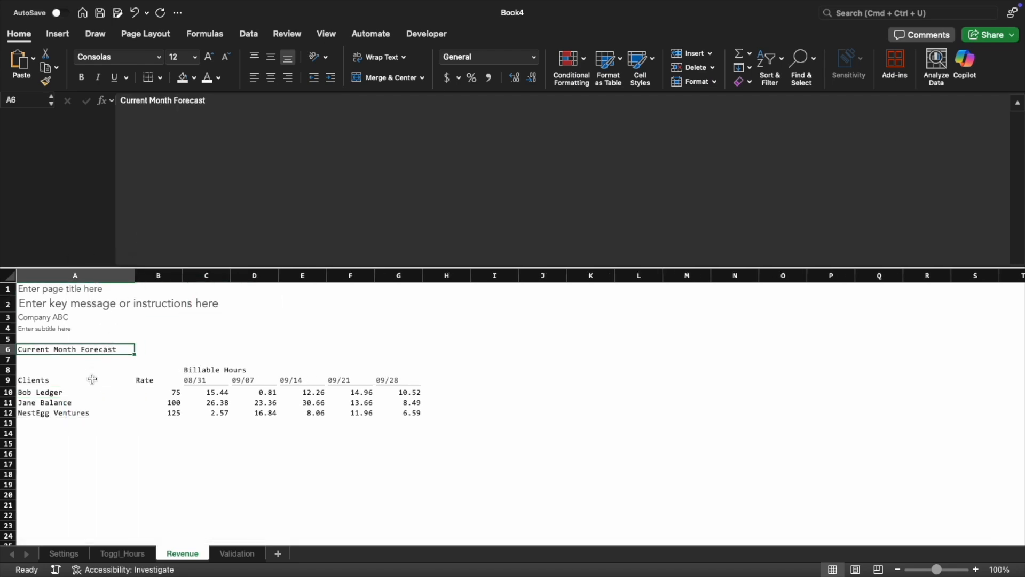
Try entering Total in A11 inside the spilled client list, and undo the entry
left_click(27, 443)
left_click(37, 391)
left_click_drag(37, 392, 57, 413)
left_click(42, 441)
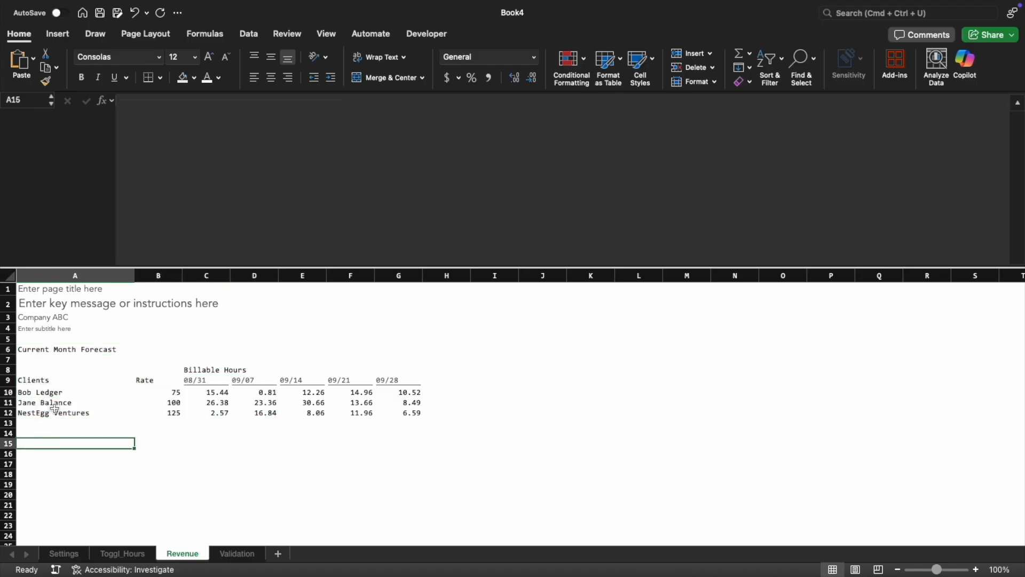
left_click(50, 407)
type("Total")
key("Return")
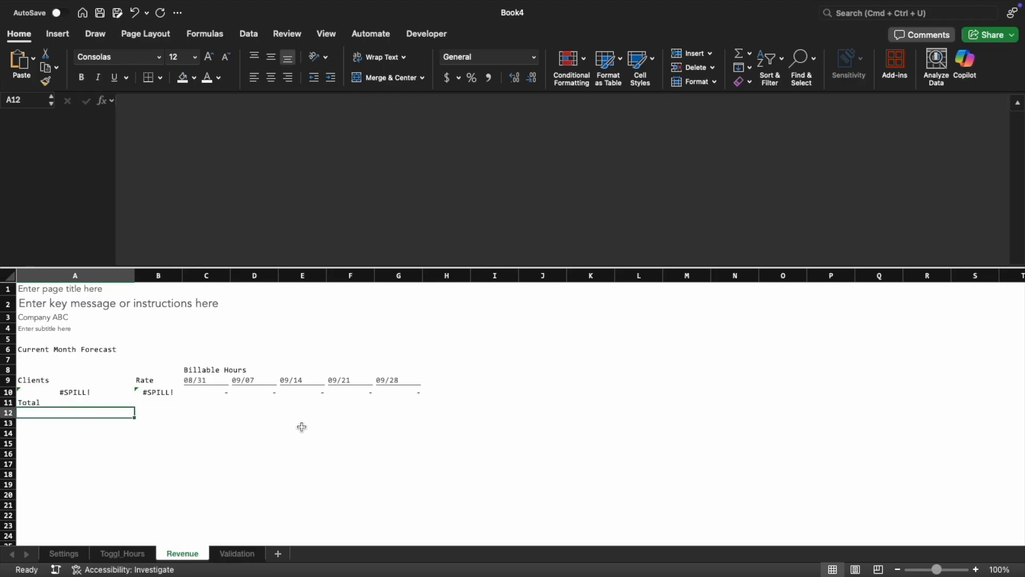
key("super+z")
key("Return")
key("Up")
key("Up")
key("Up")
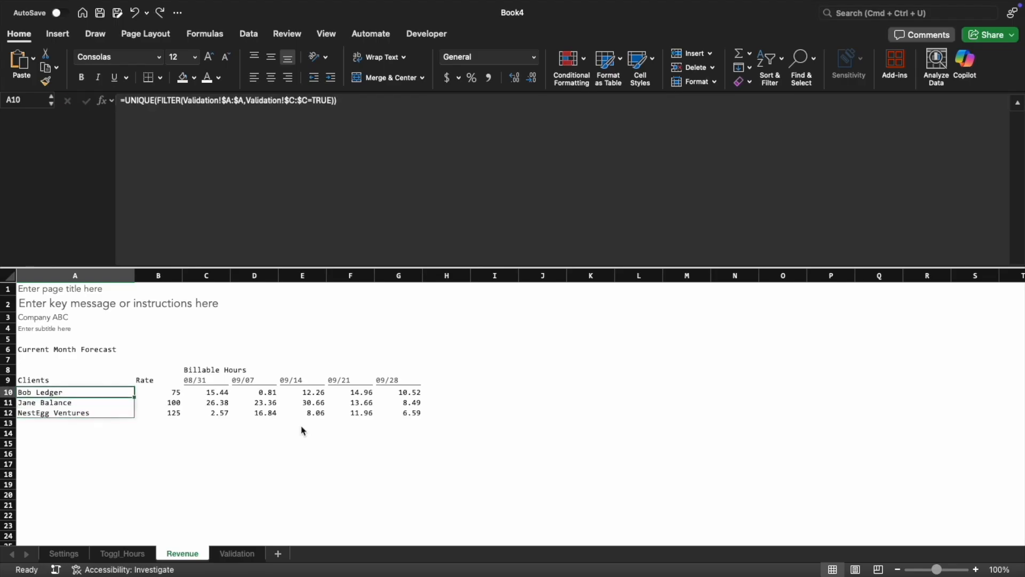
Leave spare rows below the client list through row 19 and label A20 Total
key("shift+Down")
key("shift+Down")
key("shift+Down")
key("shift+Down")
key("shift+Down")
key("shift+Down")
key("shift+Down")
key("shift+Down")
key("shift+Down")
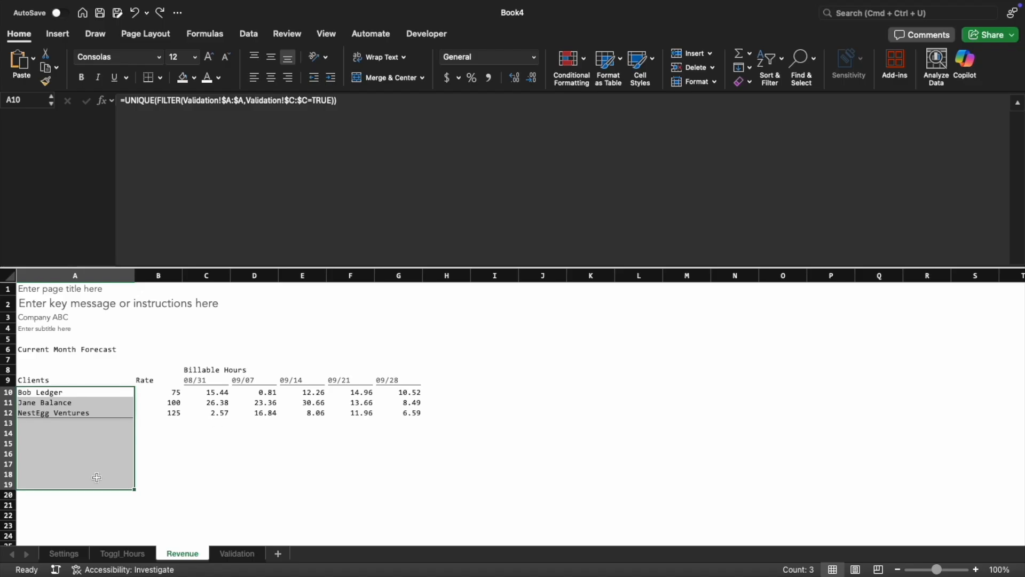
left_click(80, 494)
type("Total")
Total the first week's billable hours in C20 with a SUM of the client rows above
key("Tab")
key("Tab")
type("=su")
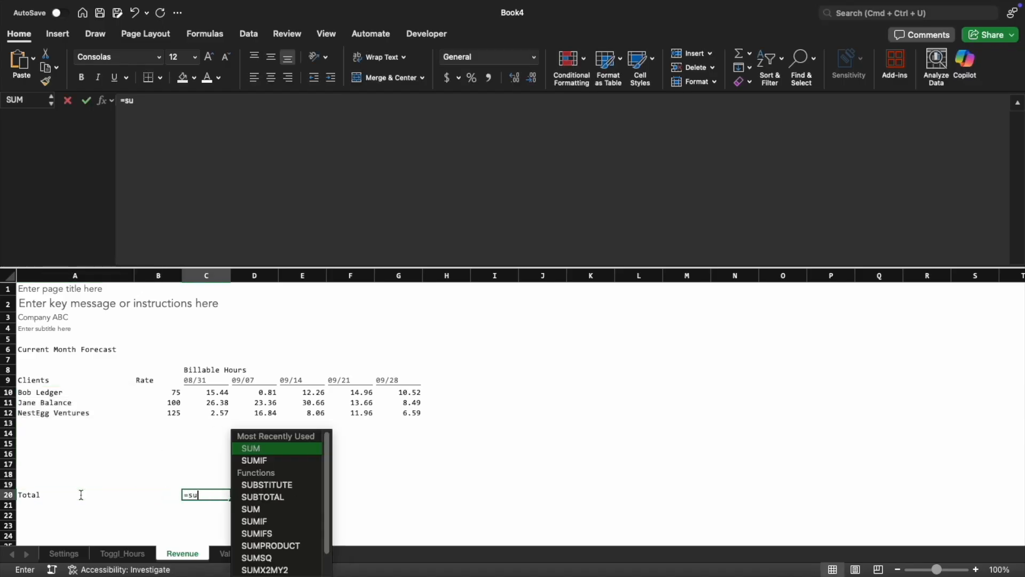
type("m(")
key("Up")
key("shift+Up")
key("shift+Up")
key("shift+Up")
key("shift+Up")
key("shift+Up")
key("shift+Up")
key("shift+Up")
key("shift+Up")
key("shift+Up")
type(")")
key("Return")
Copy the total formula from C20 across the remaining weeks in D20:G20
key("Up")
key("super+c")
key("Right")
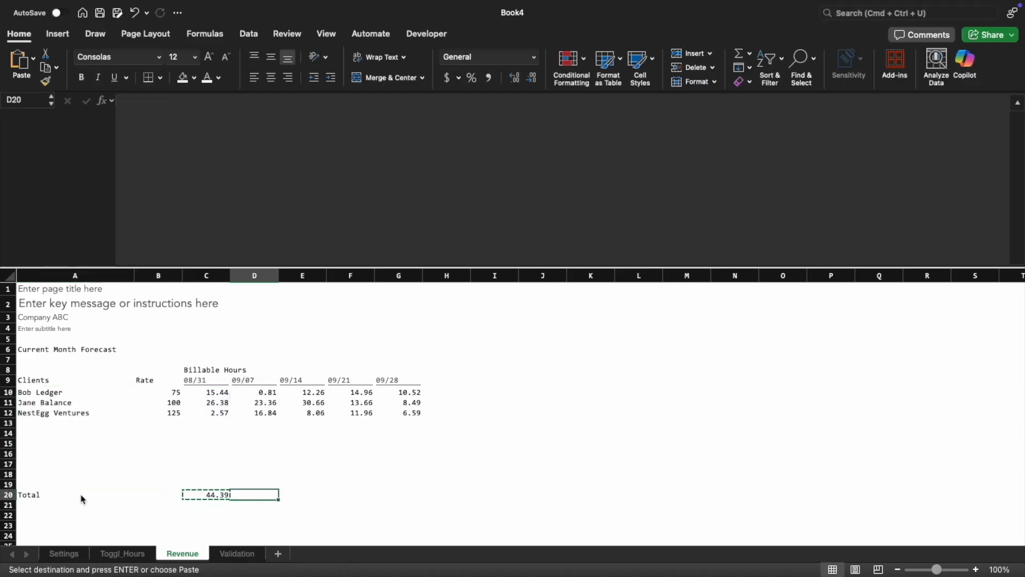
key("shift+Right")
key("shift+Right")
key("shift+Right")
key("super+v")
key("Tab")
key("Tab")
key("Tab")
key("Up")
key("Up")
key("Up")
key("Up")
key("Up")
key("Up")
key("Up")
key("Up")
key("Up")
key("Up")
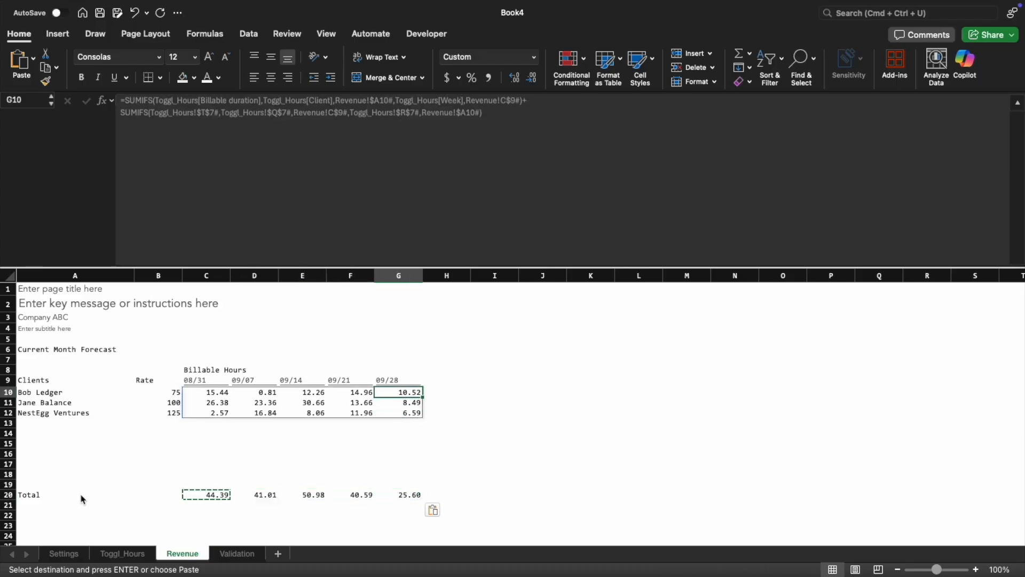
Label H9 Total, directly after the last week of the Billable Hours header row
key("Up")
key("Right")
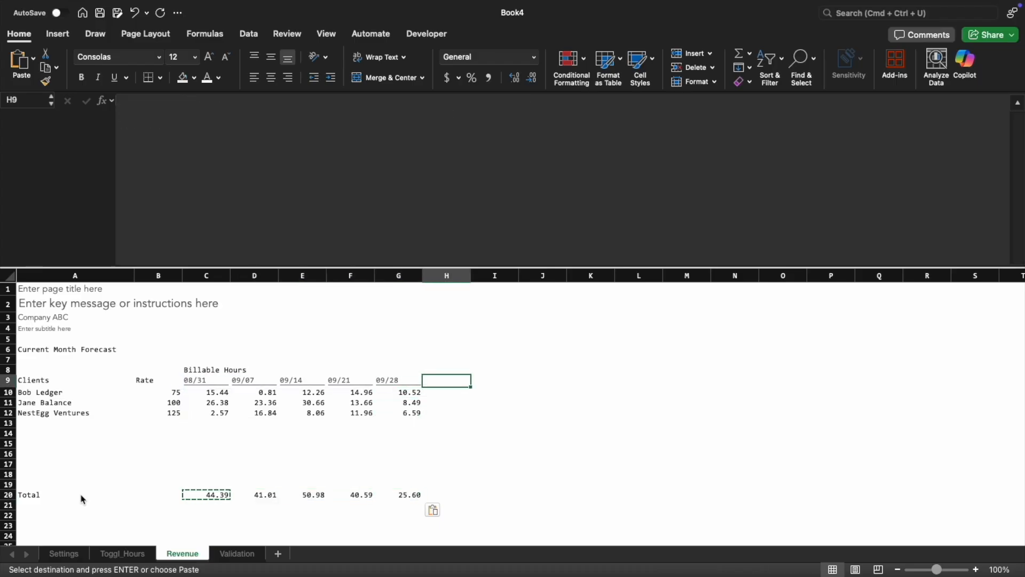
key("Left")
key("Left")
key("Left")
key("Left")
key("Left")
key("Escape")
key("shift+Right")
key("shift+Right")
key("shift+Right")
key("shift+Right")
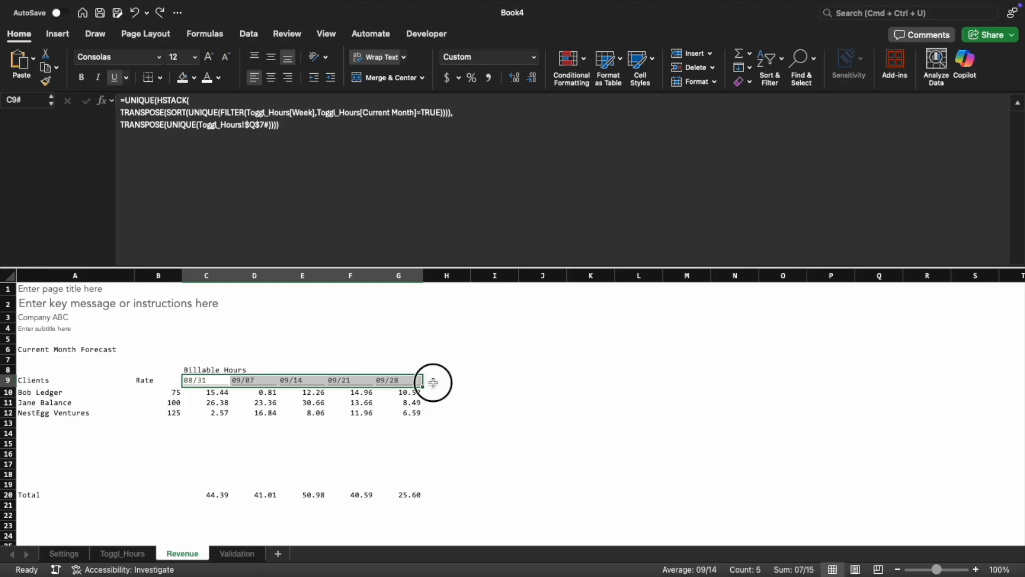
left_click(433, 383)
type("Total")
key("Return")
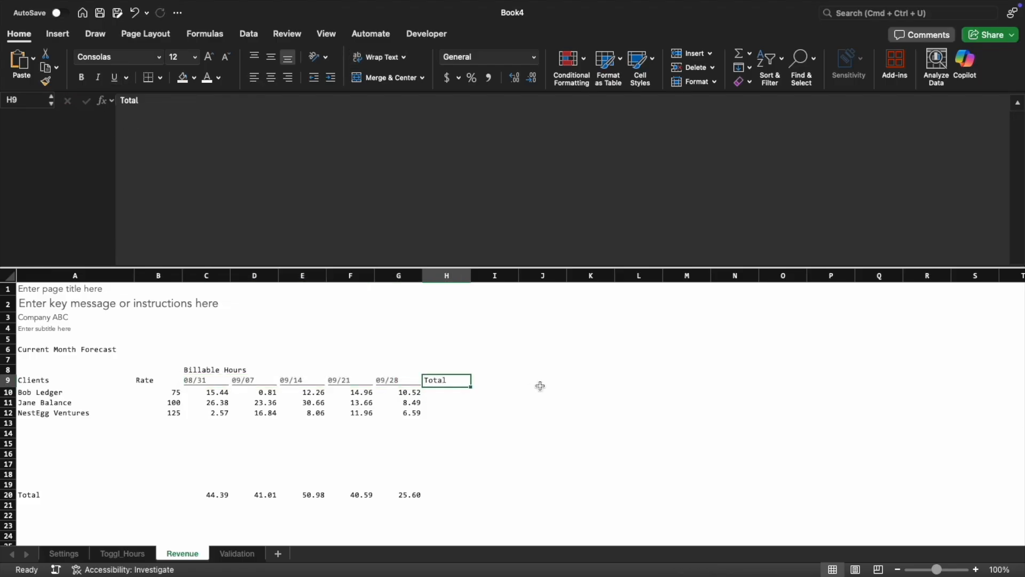
Sum the first client's weekly billable hours, C10:G10, in H10
key("Left")
key("Down")
key("ctrl+shift+Down")
key("Up")
key("Right")
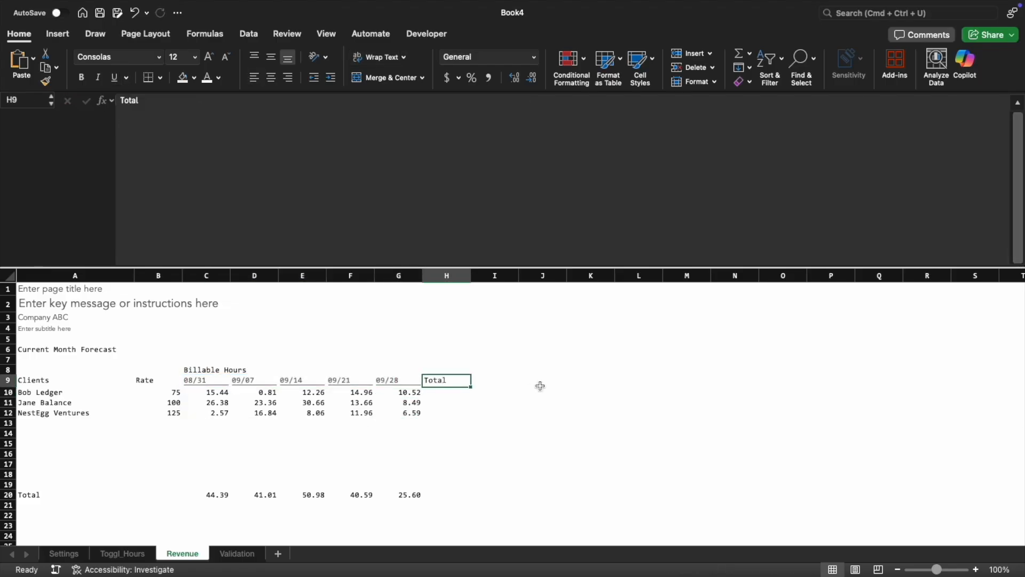
key("Down")
type("=sum(")
key("Left")
key("shift+Left")
key("shift+Left")
key("shift+Left")
key("shift+Left")
type(")")
key("Return")
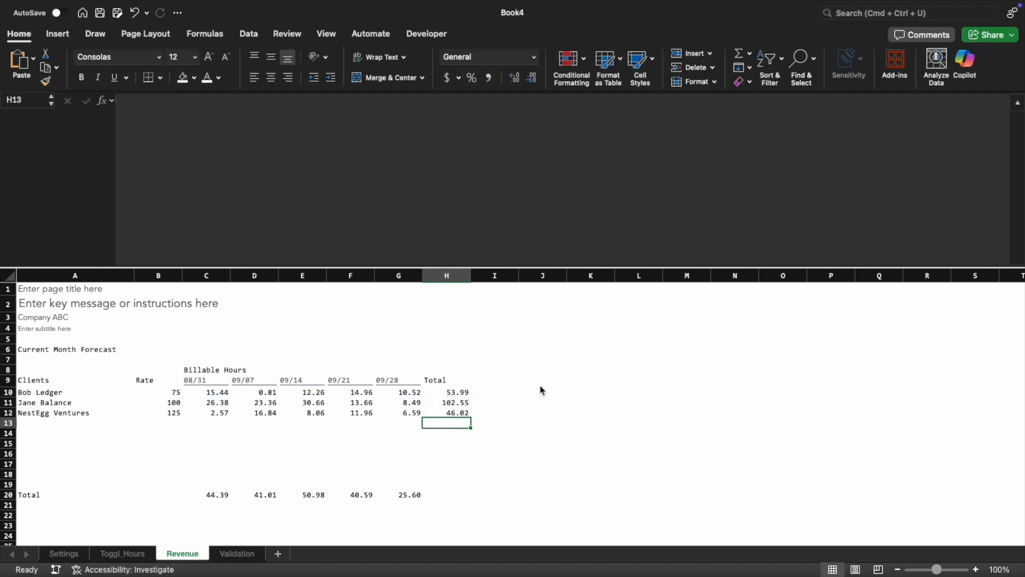
Copy the row total formula from H10 down through H19
key("Up")
key("super+c")
key("Down")
key("shift+Down")
key("shift+Down")
key("shift+Down")
key("shift+Down")
key("shift+Down")
key("shift+Down")
key("Return")
Copy the column total formula from G20 into H20
key("super+Down")
key("Down")
key("Left")
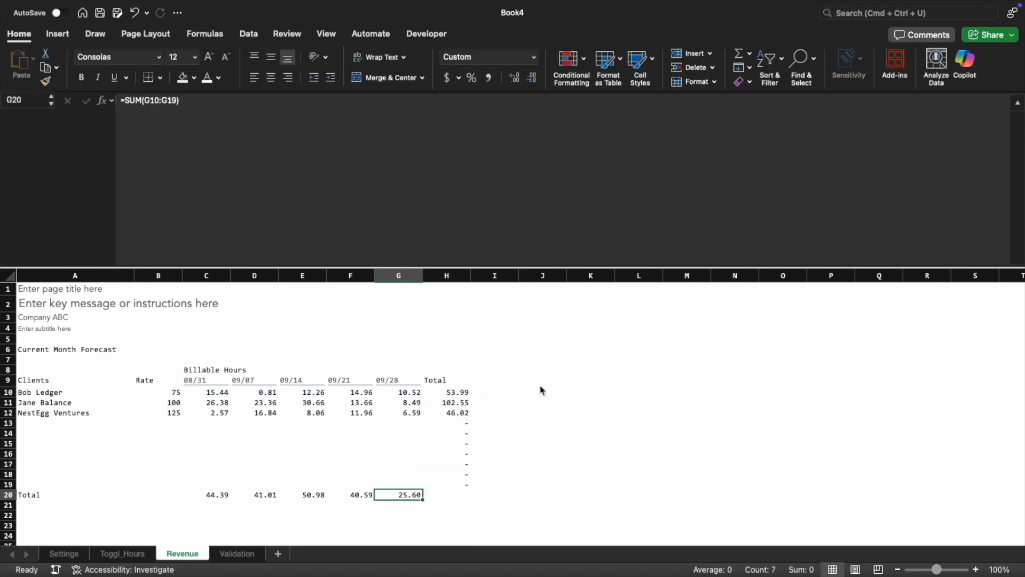
key("super+c")
key("Right")
key("Return")
Apply the Header cell style to the Total heading in H9
key("super+Up")
left_click(651, 58)
left_click(715, 205)
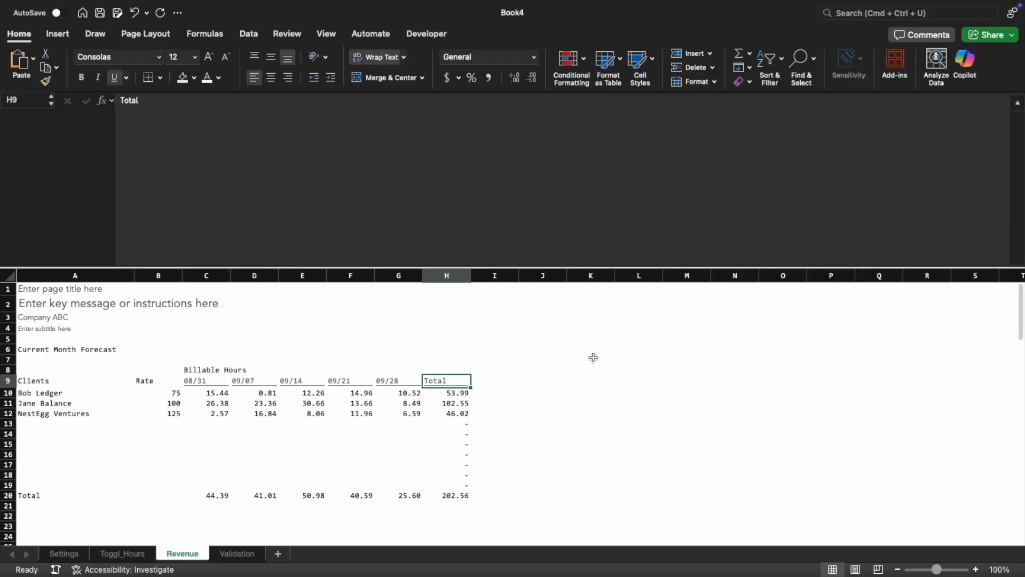
Add a Billings section heading in I8, beside the Billable Hours section
key("Right")
key("Up")
key("super+Left")
key("Right")
key("Right")
key("Right")
key("Right")
key("Right")
key("Right")
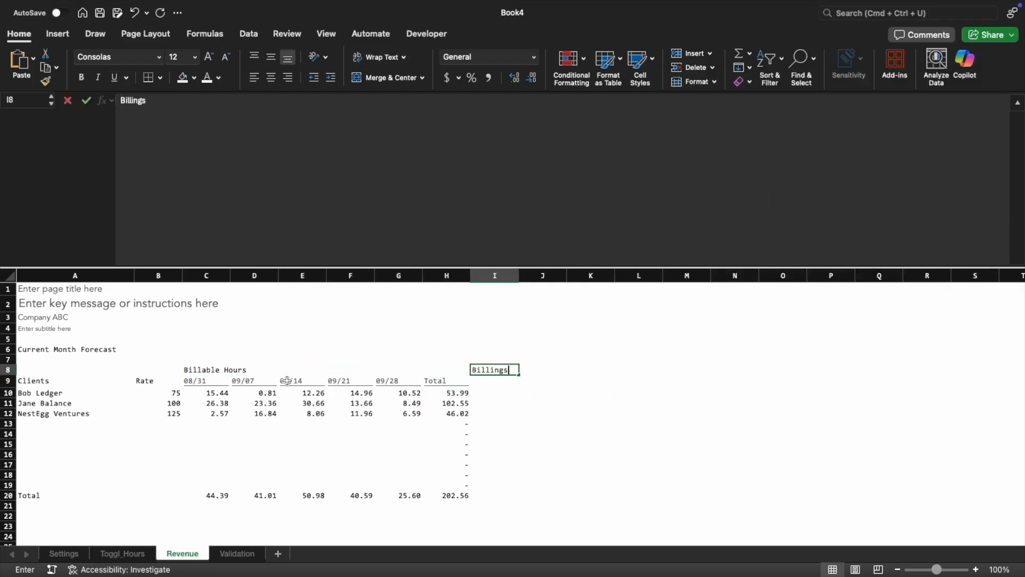
key("Return")
Link the Billings week headings starting at I9 to the week dates in C9:G9 with a formula
type("=")
key("Left")
key("super+Left")
key("Right")
Label N9 Total at the end of the Billings week headings
key("Right")
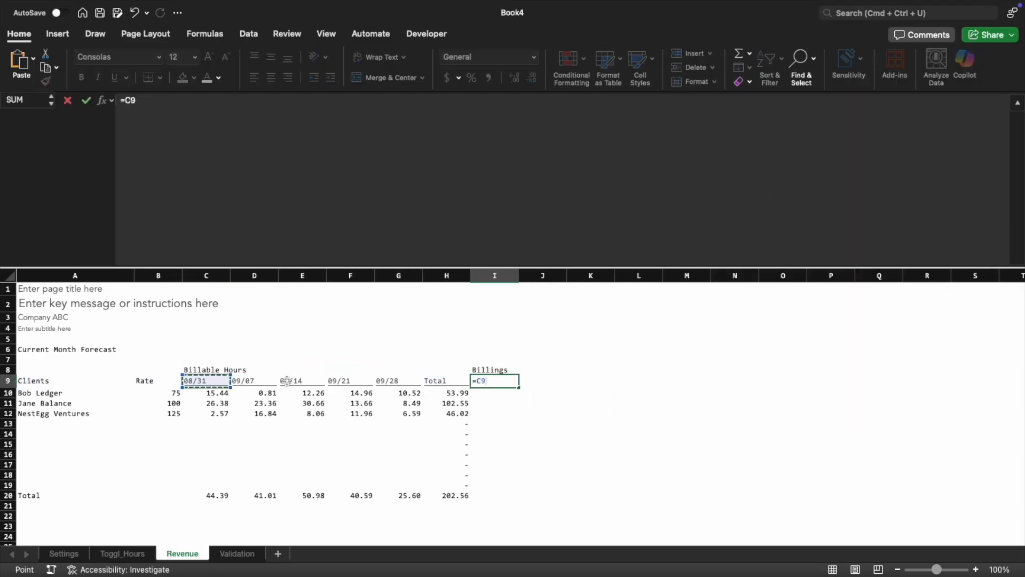
key("shift+Right")
key("shift+Right")
key("shift+Right")
key("shift+Right")
key("Return")
key("Up")
key("Left")
Copy only the formatting of the Billable Hours headings C9:H9 onto the Billings headings I9:N9
key("Right")
key("Right")
key("Right")
key("Right")
key("Right")
key("Right")
type("Total")
key("ctrl+Return")
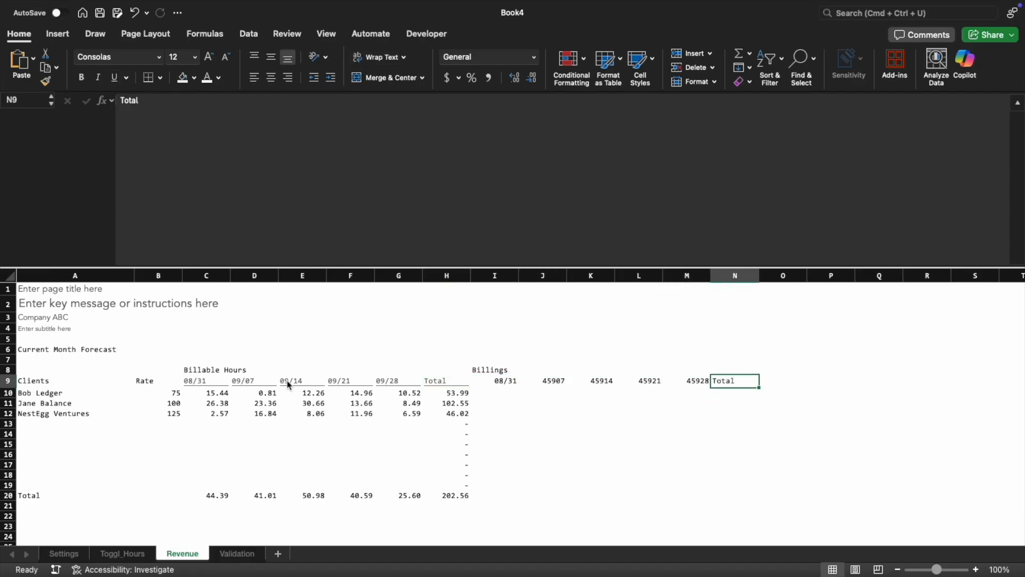
key("super+Left")
key("Right")
key("Right")
key("shift+Right")
key("shift+Right")
key("shift+Right")
key("shift+Right")
key("shift+Right")
key("super+c")
key("Right")
key("Right")
key("Right")
key("Right")
key("Right")
key("Right")
key("ctrl+super+v")
key("t")
key("Return")
Calculate the billings in I10 by multiplying the spilled hours by the spilled rates with =C10#*B10#
key("Down")
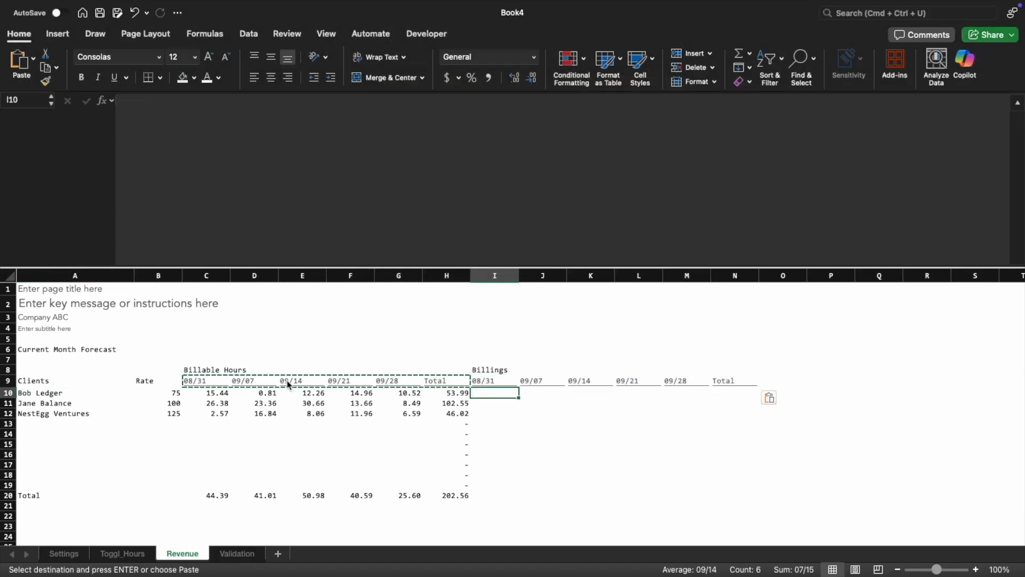
type("=")
key("Left")
type("#*")
key("Left")
key("Left")
key("Left")
key("Left")
key("Left")
key("Left")
key("Left")
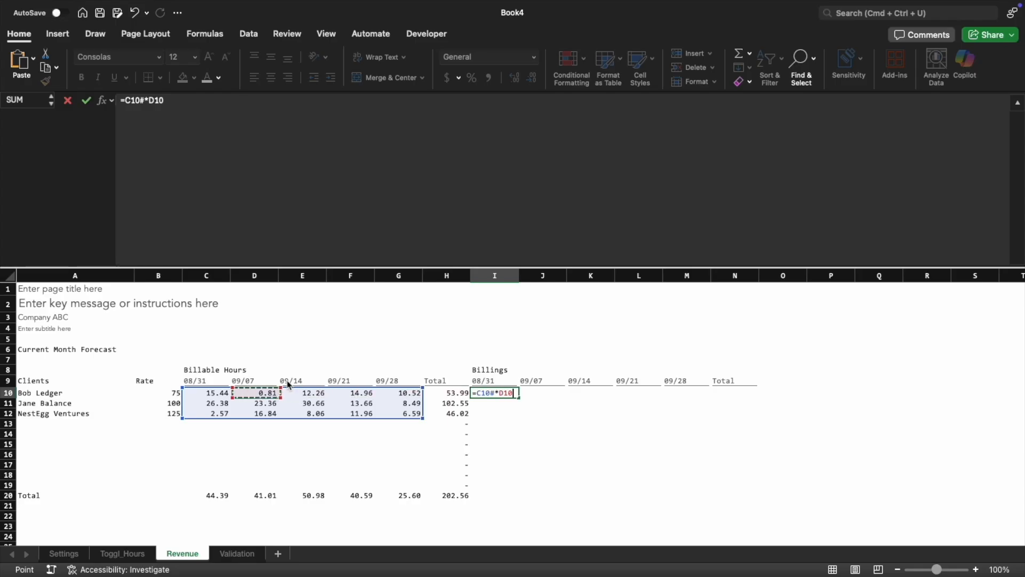
type("#")
key("Return")
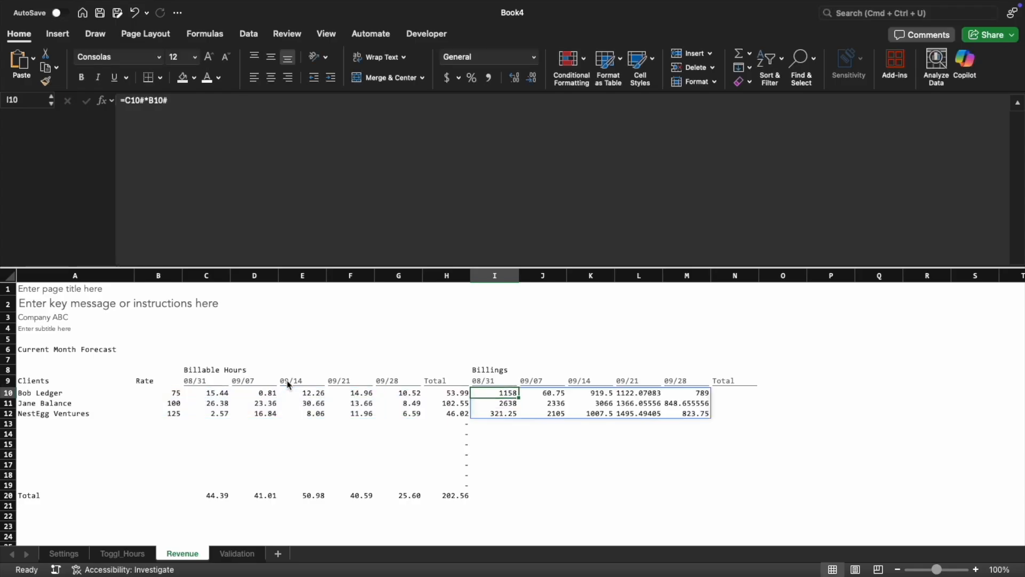
key("shift+Right")
key("shift+Right")
key("shift+Right")
key("shift+Right")
key("shift+Down")
key("shift+Down")
key("shift+Down")
key("shift+Down")
key("shift+Down")
key("shift+Down")
key("shift+Down")
key("shift+Down")
key("shift+Down")
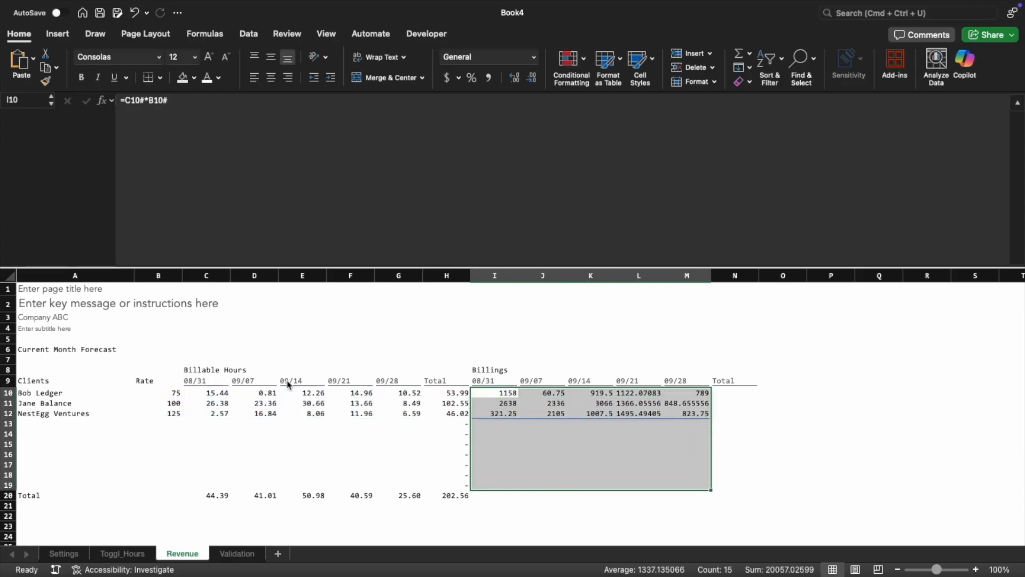
Apply the green custom Internal cell style to the rates and weekly billable hours in B10:G19
key("Right")
key("Left")
key("Left")
key("Left")
key("Left")
key("Left")
key("Left")
key("Left")
key("shift+Right")
key("shift+Right")
key("shift+Right")
key("shift+Right")
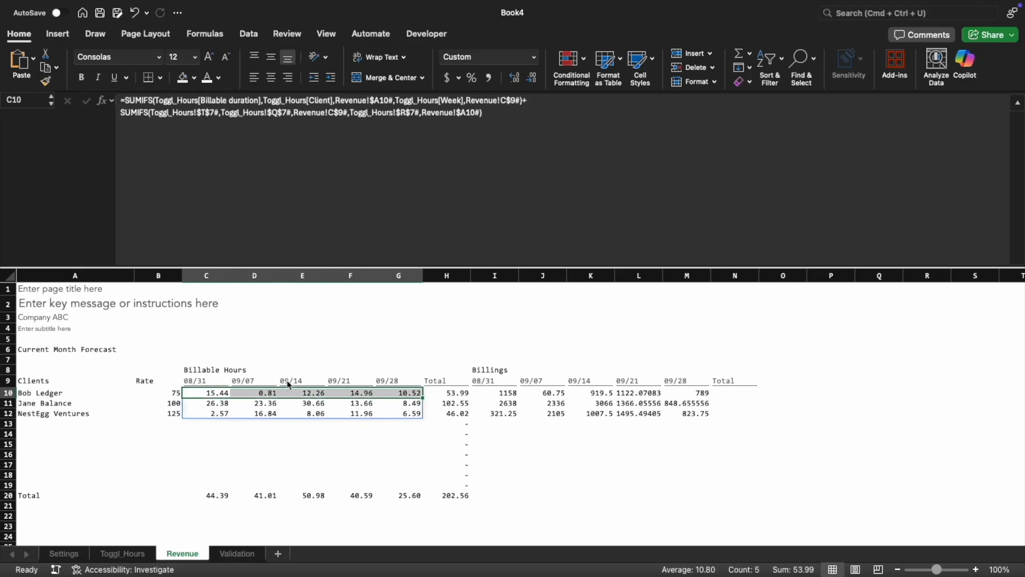
key("Left")
key("shift+Right")
key("shift+Right")
key("shift+Right")
key("shift+Right")
key("shift+Right")
key("shift+Down")
key("shift+Down")
key("shift+Down")
key("shift+Down")
key("shift+Down")
key("shift+Down")
key("shift+Down")
key("shift+Down")
key("shift+Down")
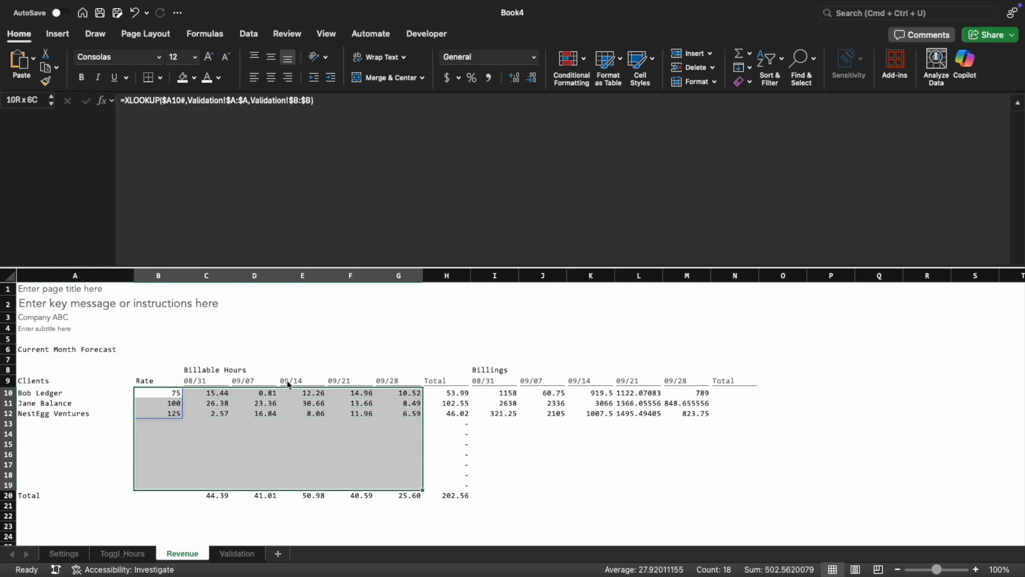
left_click(652, 62)
left_click(954, 99)
left_click(302, 454)
Apply the Line Item style to the client labels A10:A20 and the Header style to the Clients and Rate headings
left_click_drag(61, 395, 42, 493)
left_click(652, 61)
left_click(654, 117)
left_click_drag(101, 380, 153, 380)
left_click(651, 61)
left_click(911, 99)
left_click_drag(315, 433, 299, 415)
Apply the Header cell style to the Billable Hours heading in C8
left_click(193, 369)
left_click(651, 61)
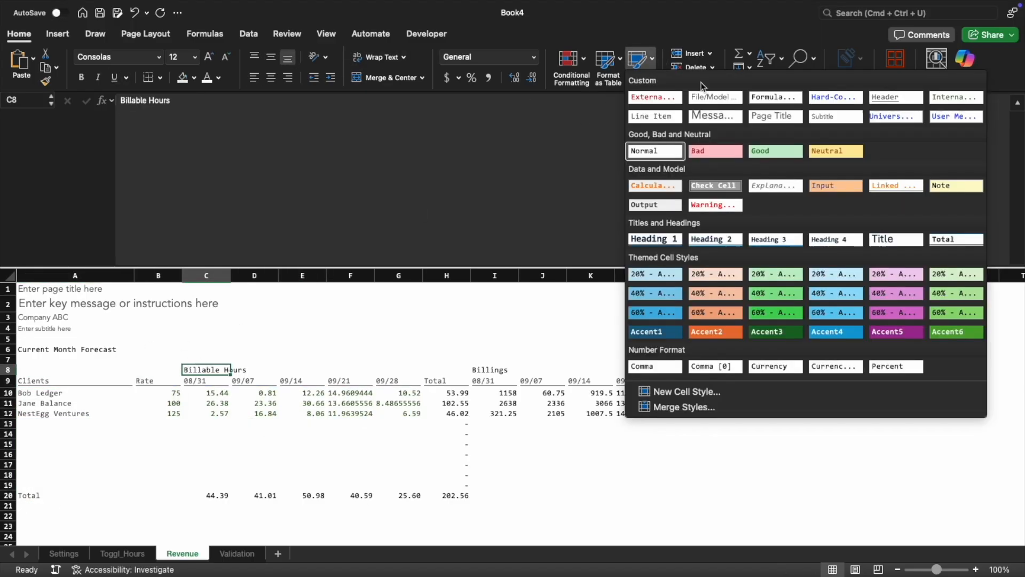
left_click(897, 98)
left_click(464, 434)
Merge and center the Billable Hours heading across C8:H8 and auto-fit the height of row 8
left_click_drag(209, 377, 437, 378)
left_click(385, 78)
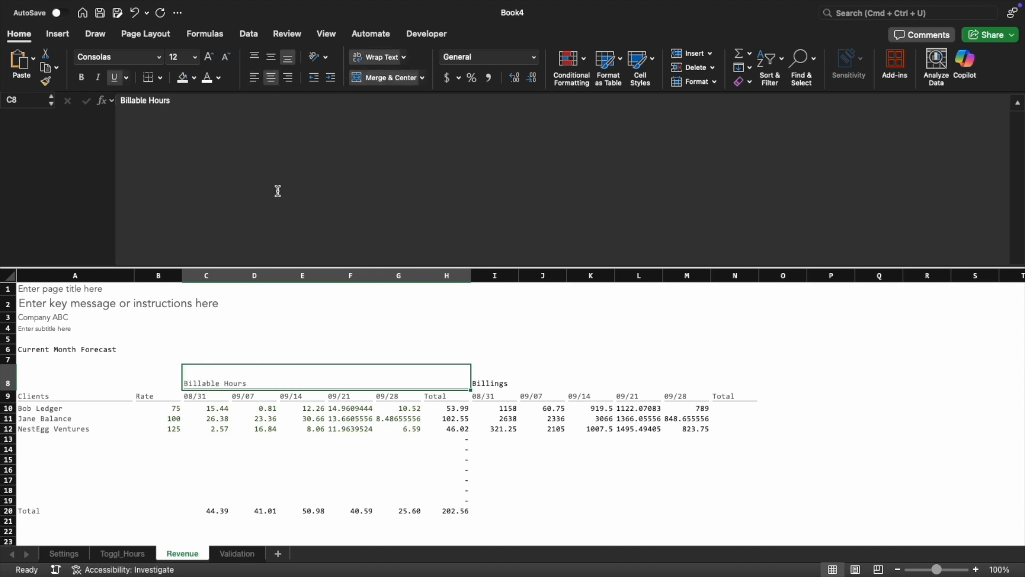
left_click(299, 396)
double_click(8, 391)
Copy only the formatting of the merged Billable Hours heading onto the Billings heading in I8:N8
left_click(199, 370)
key("super+c")
key("Right")
key("ctrl+super+v")
key("super+t")
key("Return")
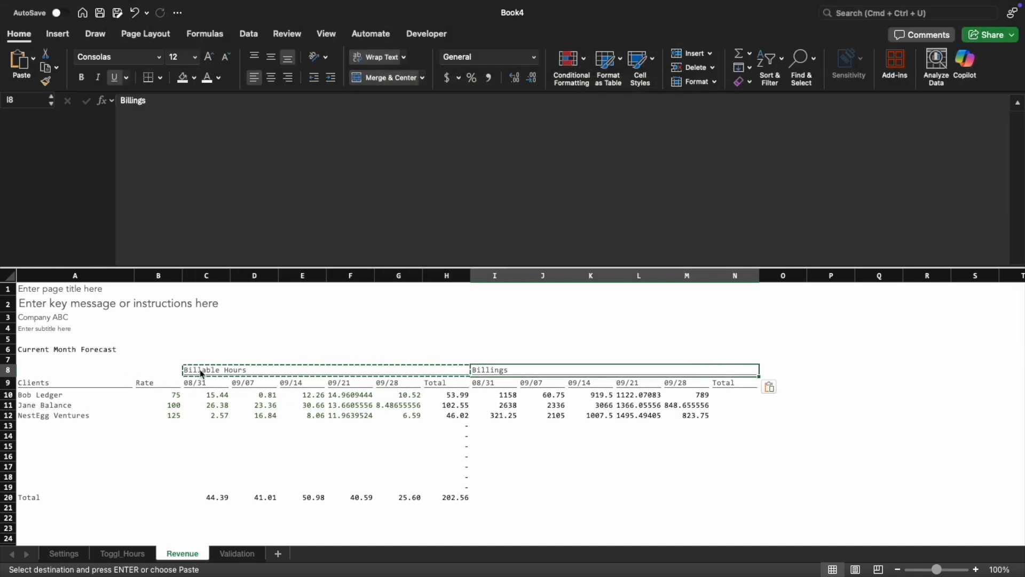
Make the Billable Hours and Billings section headings in row 8 bold
key("Left")
key("shift+Right")
key("super+b")
Make the hours Total column H9:H20 bold with a light gray fill
left_click_drag(424, 382, 453, 497)
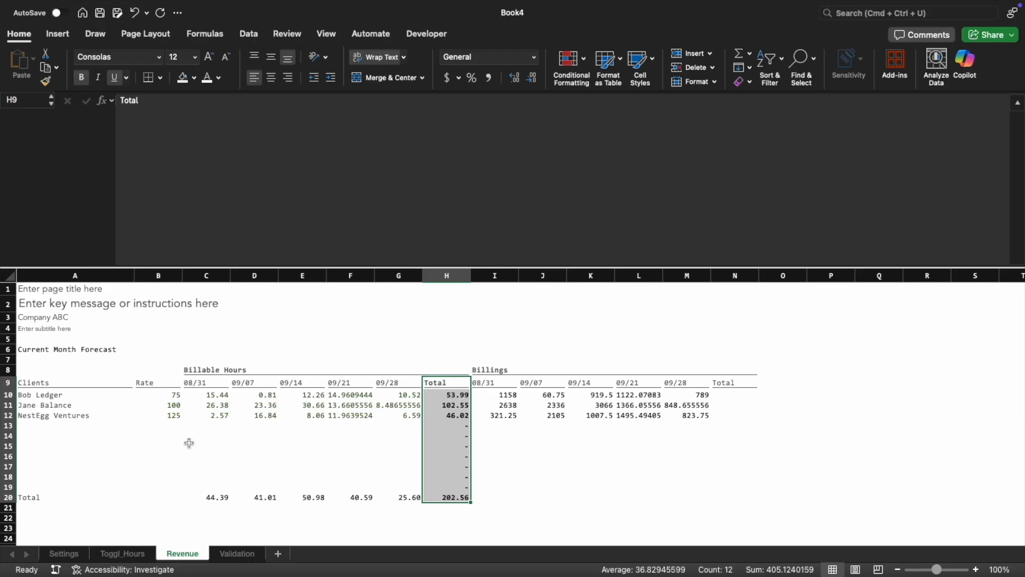
left_click(195, 77)
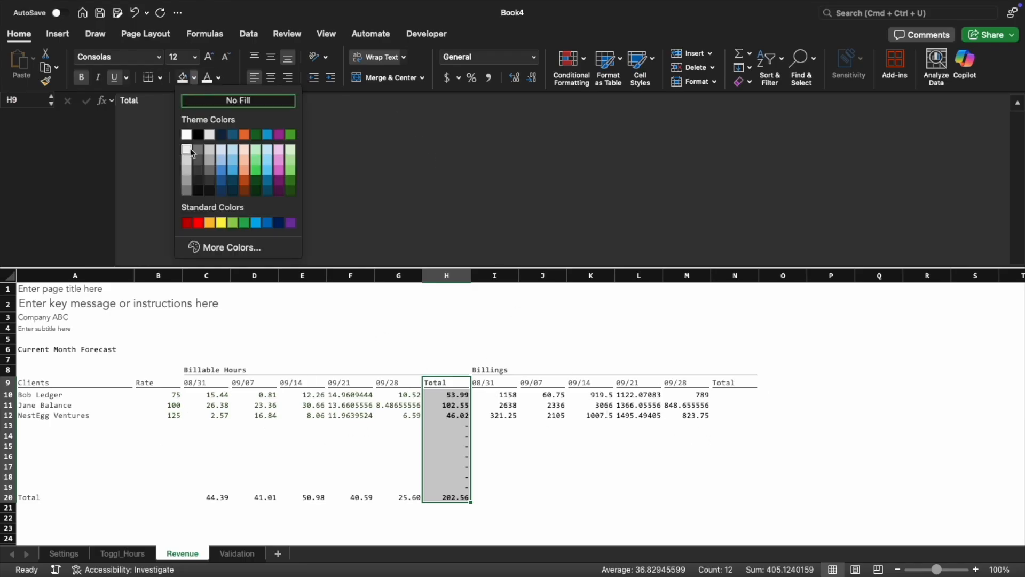
left_click(189, 149)
left_click(491, 405)
Format the rates in B10:B19 with the custom number format $#,##0
left_click_drag(217, 393, 454, 497)
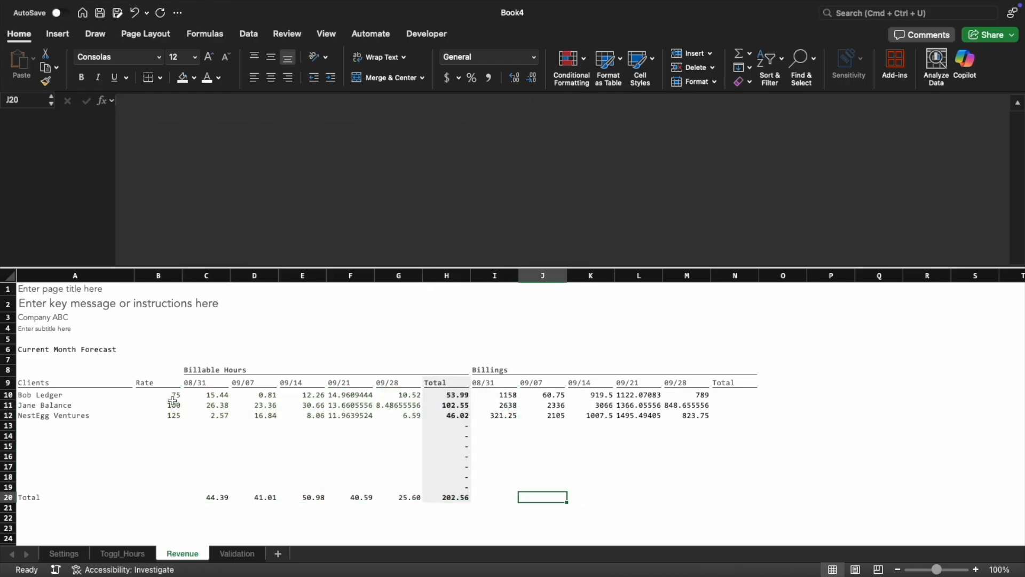
double_click(174, 394)
key("Escape")
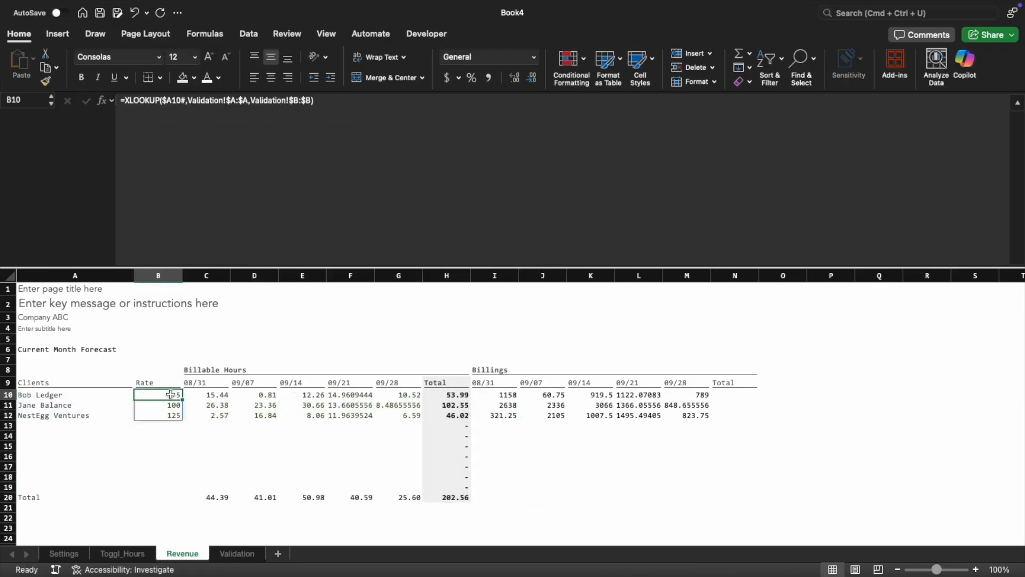
left_click(185, 488, "shift")
key("shift+Left")
key("super+1")
left_click(420, 250)
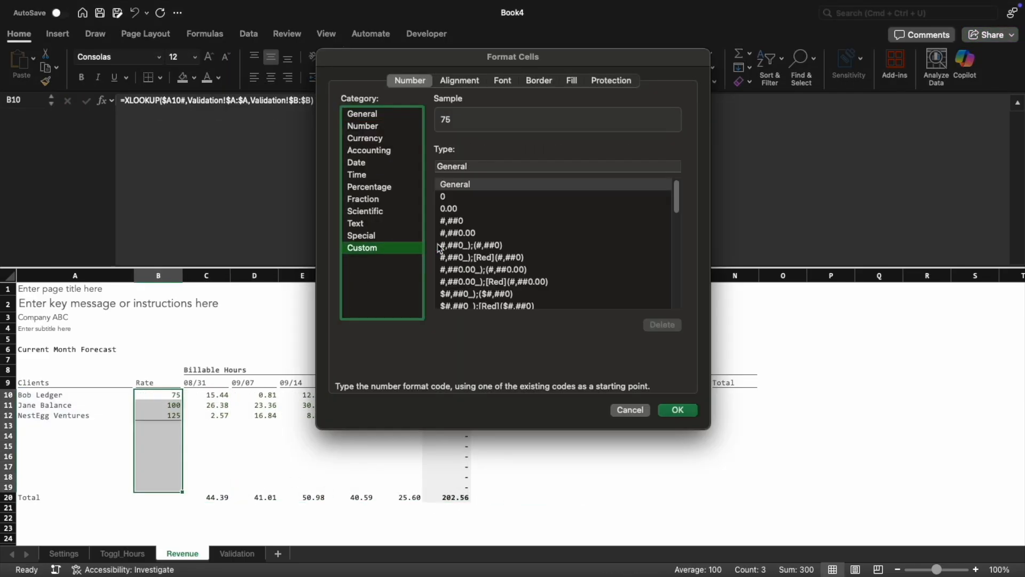
double_click(460, 265)
left_click(399, 426)
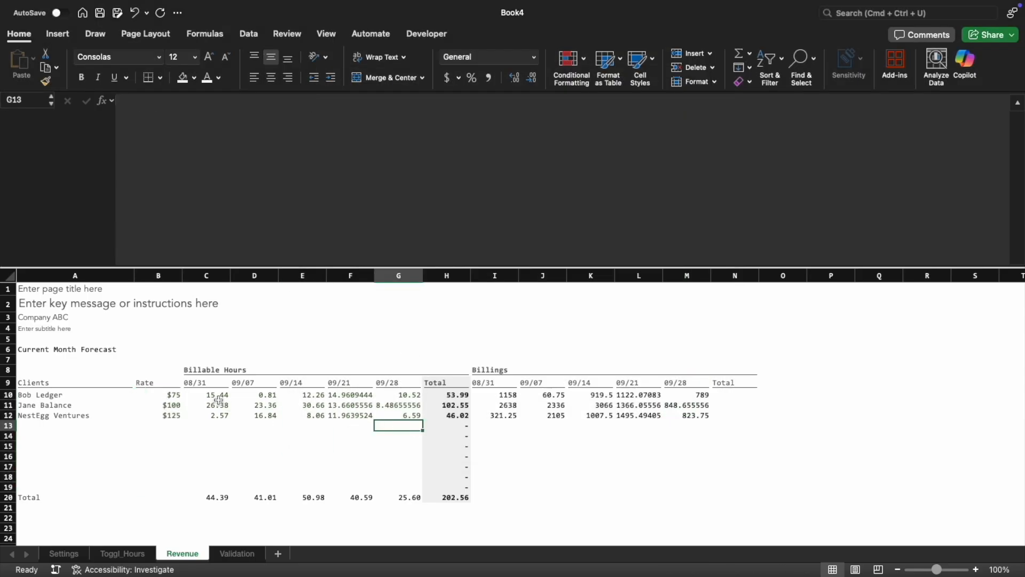
Format the billable hours and totals in C10:H20 with the custom number format #,##0.00;(#,##0.00);"-"
left_click_drag(218, 394, 451, 495)
key("super+1")
left_click(370, 250)
scroll(469, 234, "down", 10)
scroll(469, 234, "up", 10)
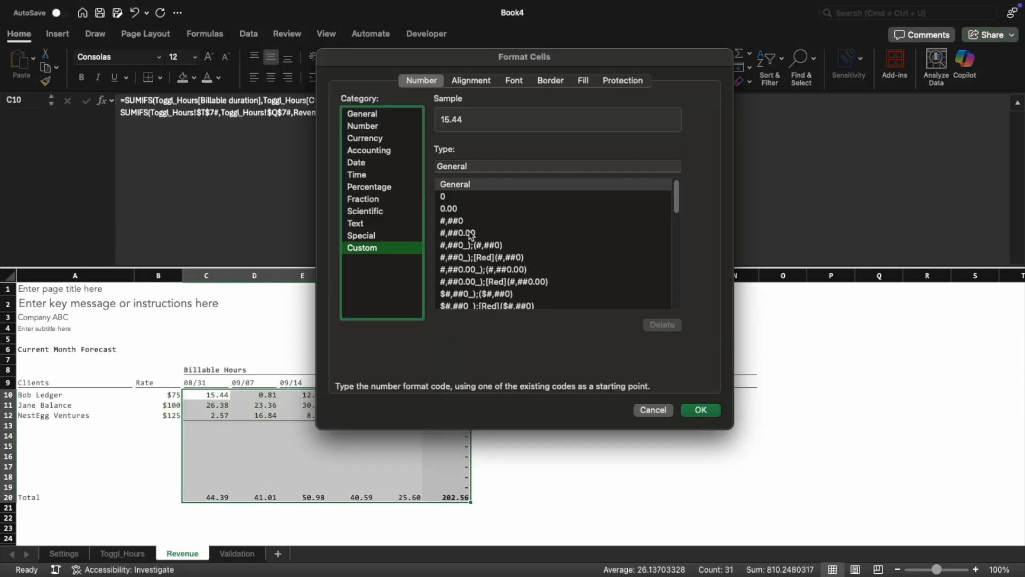
left_click(469, 234)
left_click(485, 168)
type(";(#,##0.00);\"-\"")
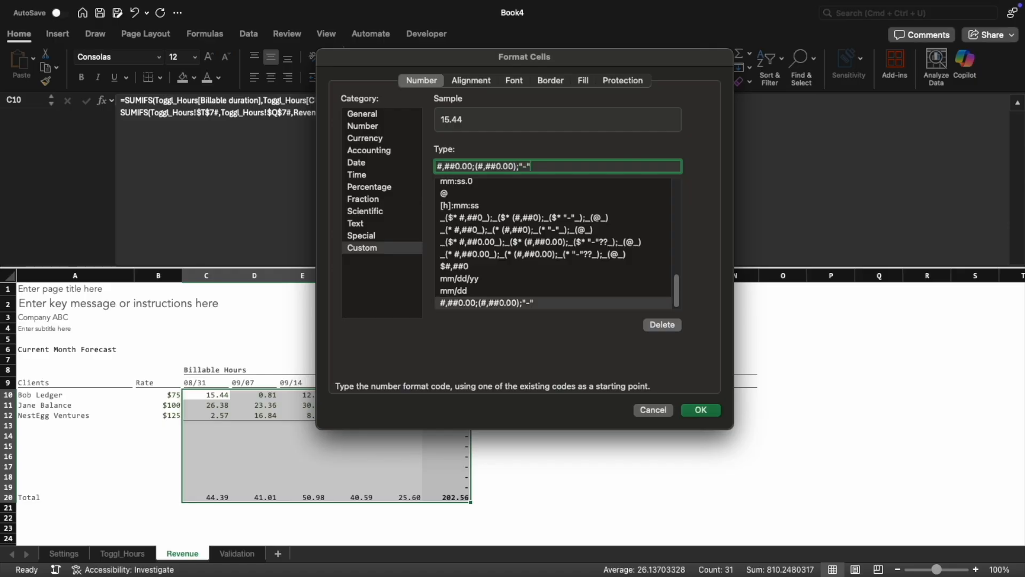
key("Return")
left_click(447, 395)
key("Right")
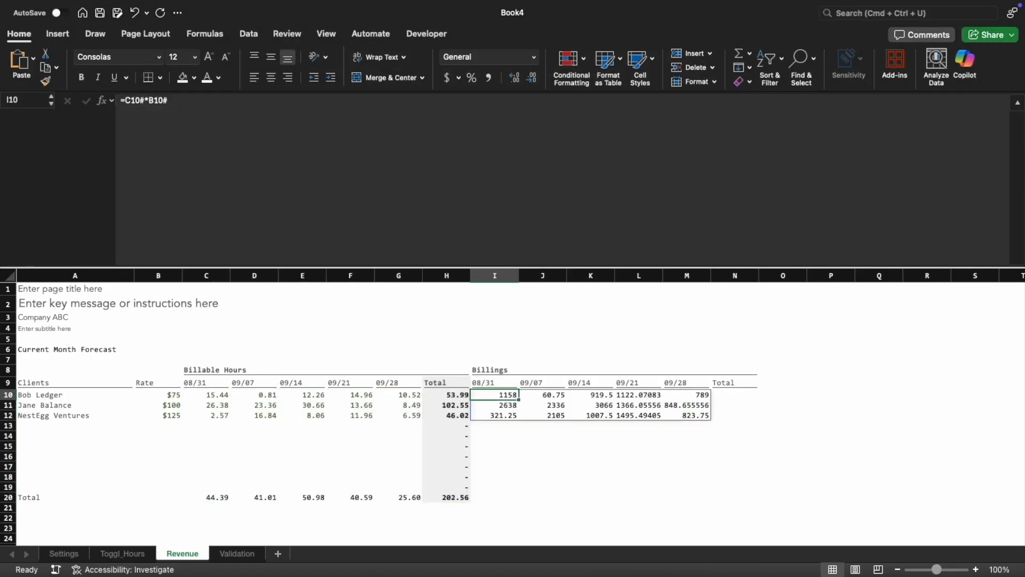
Copy the hours total formulas in C20:H20 into the Billings totals I20:N20
key("Down")
key("Down")
key("Down")
key("Down")
key("Down")
key("Down")
key("Down")
key("Down")
key("Down")
key("Down")
key("Left")
key("Left")
key("Left")
key("Left")
key("Left")
key("Left")
key("shift+Right")
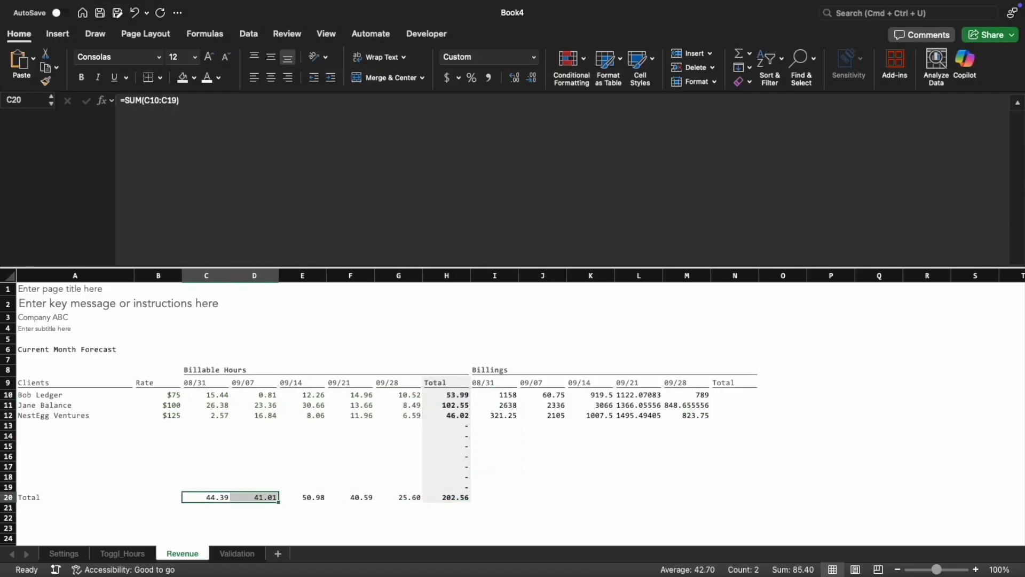
key("shift+Right")
key("shift+Right")
key("shift+Right")
key("shift+Right")
key("super+c")
key("super+Right")
key("Right")
key("super+v")
Copy the hours Total column H10:H20, with its formulas and formatting, into the Billings Total column N10:N20
key("Up")
key("Left")
key("super+Up")
key("Down")
key("super+shift+Down")
key("super+c")
key("super+Right")
key("Right")
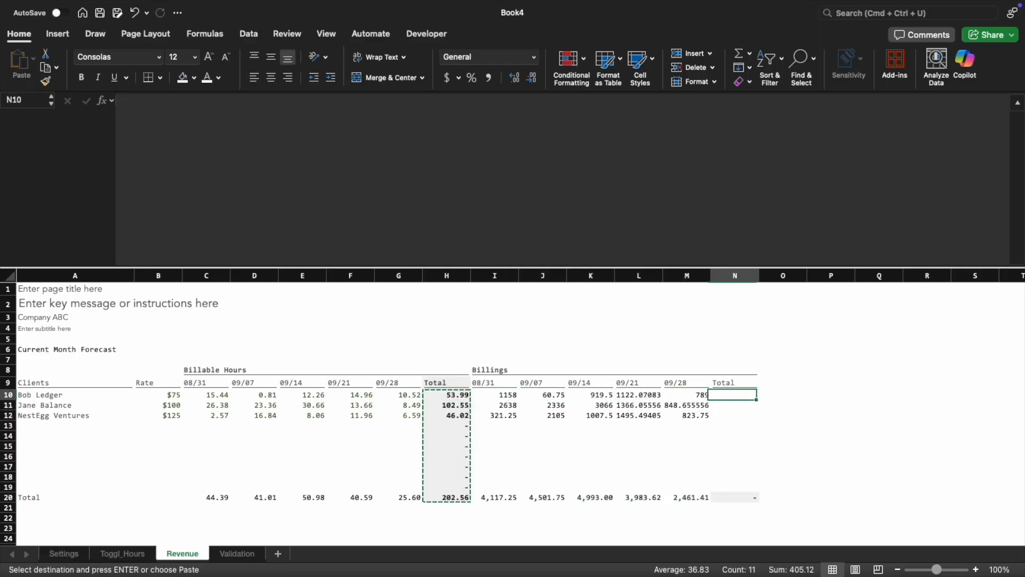
key("super+v")
Format the billings and totals in I10:N20 with the custom number format #,##0;(#,##0);"-"
key("Left")
key("Left")
key("Left")
key("Left")
key("Left")
key("super+shift+Right")
key("super+shift+Down")
key("super+shift+Down")
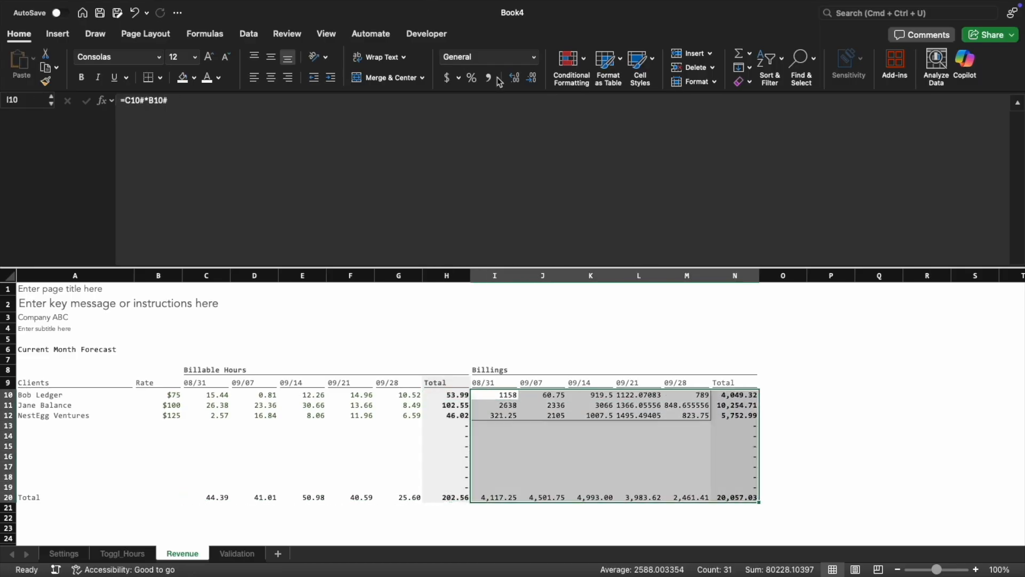
key("super+1")
left_click(386, 250)
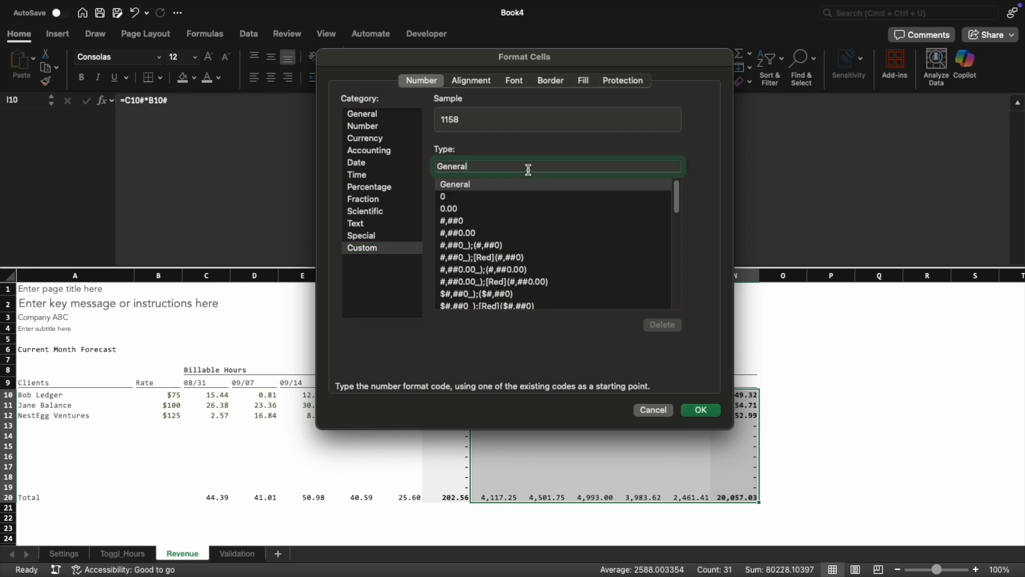
type("#,##0;(#,##0")
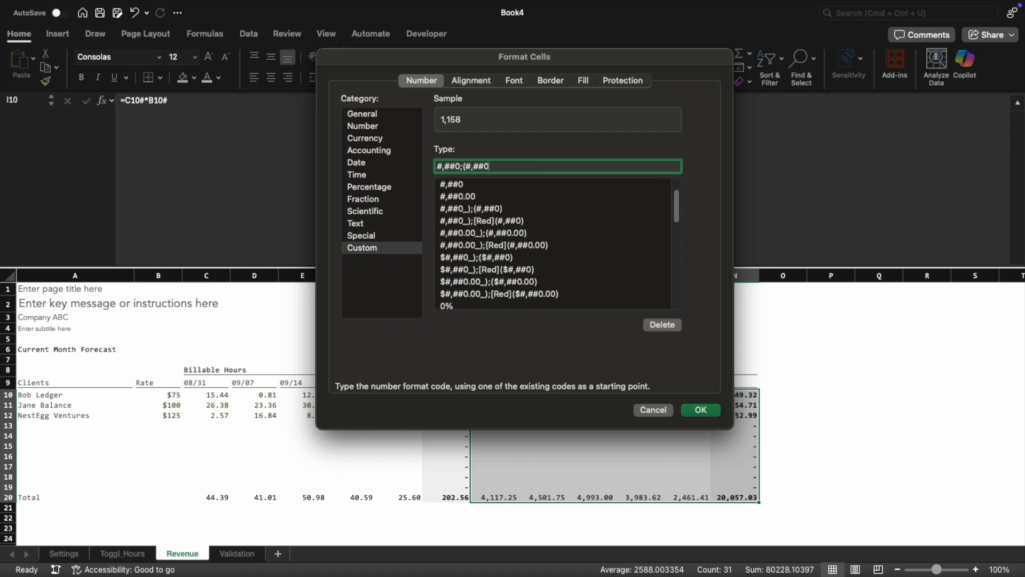
type(");\"-\"")
key("Return")
left_click(824, 359)
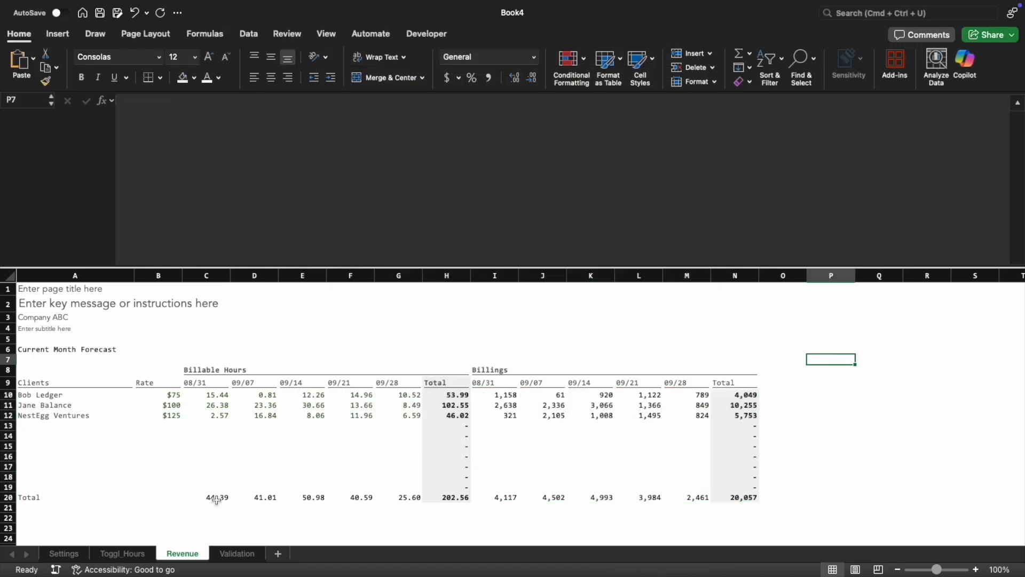
Make the Total row A20:N20 bold and set the border line color to RGB 89, 89, 89
left_click_drag(80, 499, 726, 499)
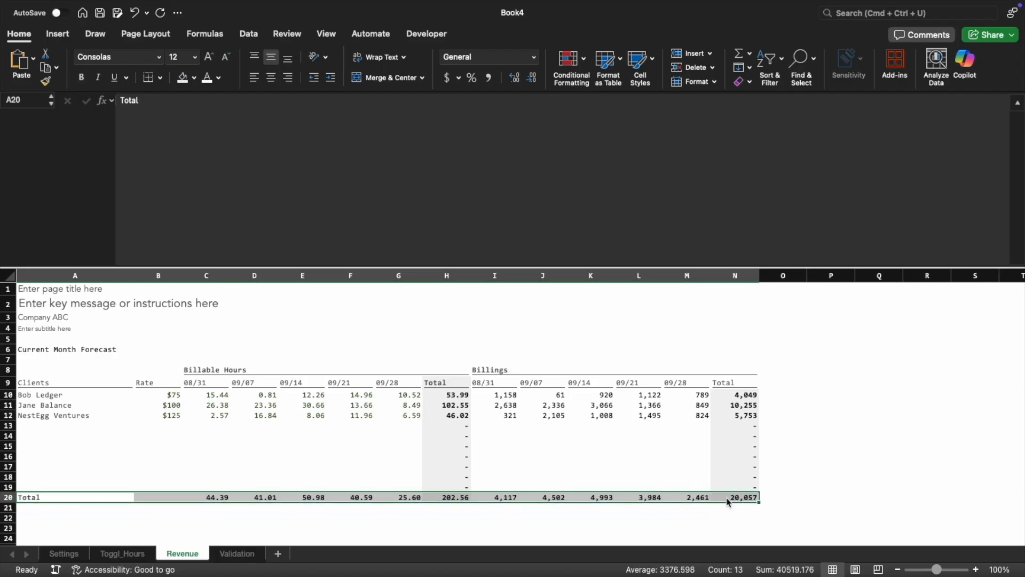
left_click(160, 77)
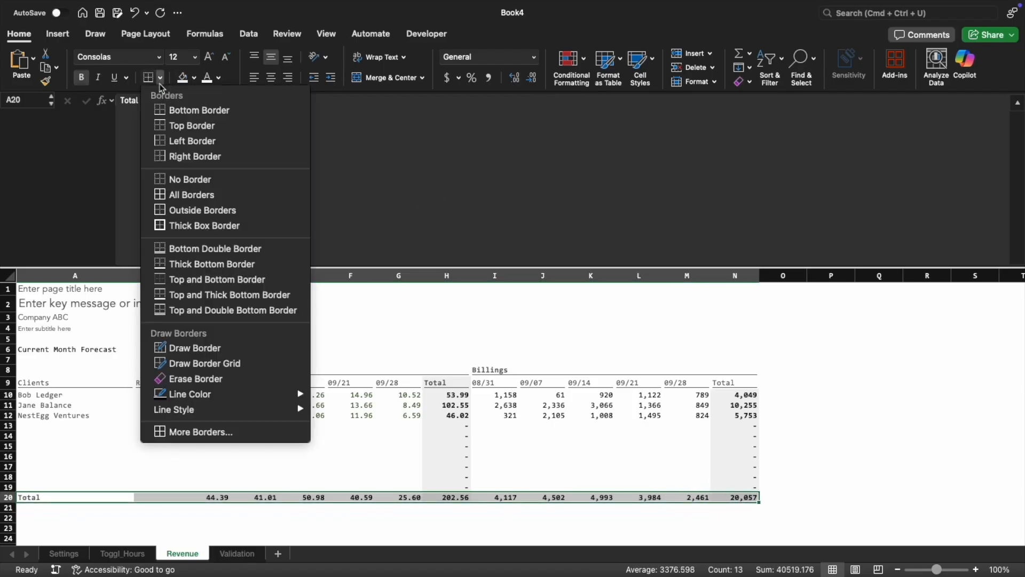
mouse_move(181, 394)
left_click(412, 479)
left_click(477, 103)
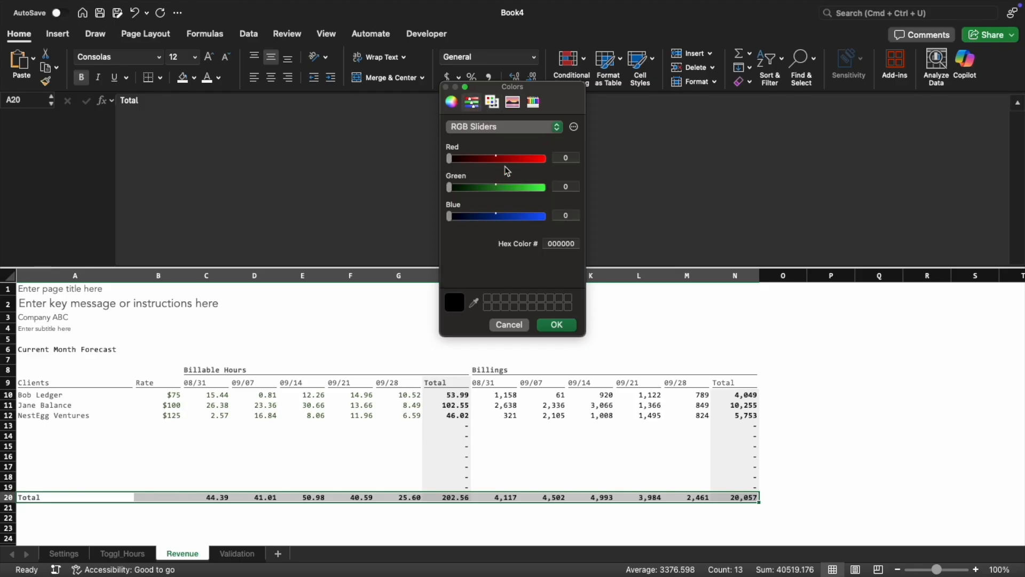
left_click_drag(570, 159, 538, 154)
type("89")
key("Tab")
type("89")
key("Tab")
type("89")
key("Return")
key("Escape")
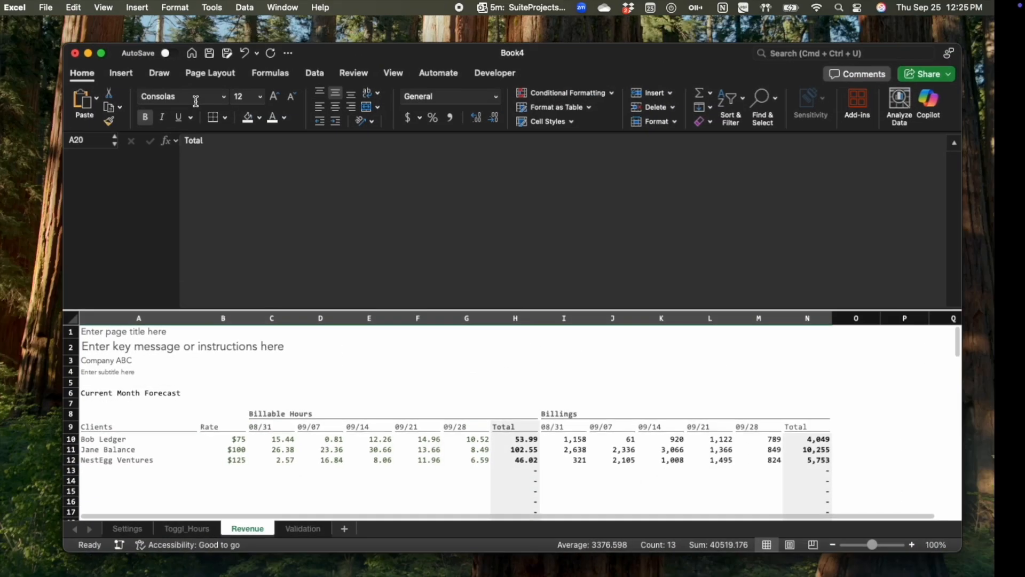
Add a top border across the Total row A20:N20
left_click(229, 121)
left_click(256, 168)
left_click(106, 57)
left_click(420, 340)
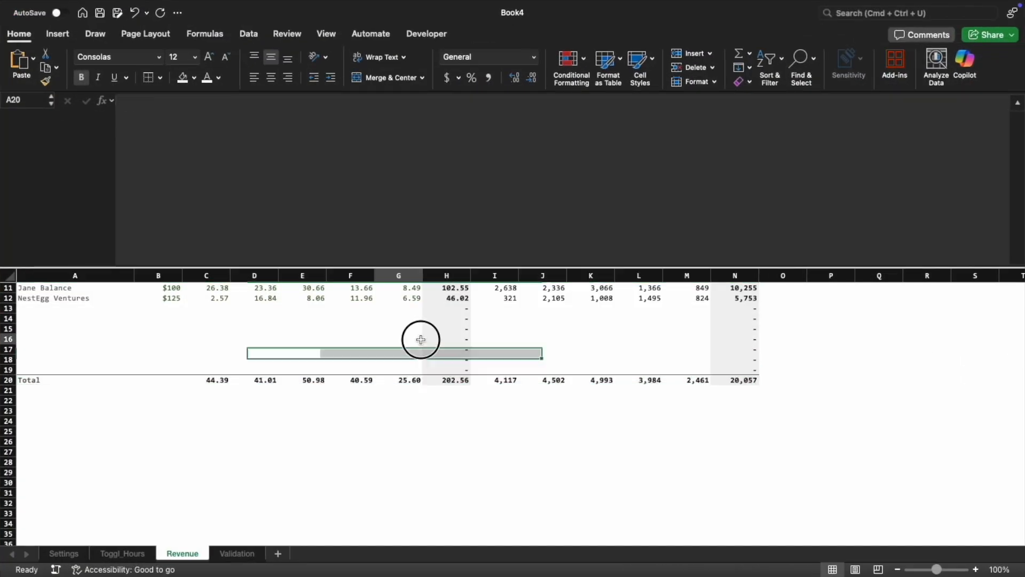
scroll(422, 339, "up", 5)
left_click(427, 338)
left_click(315, 340)
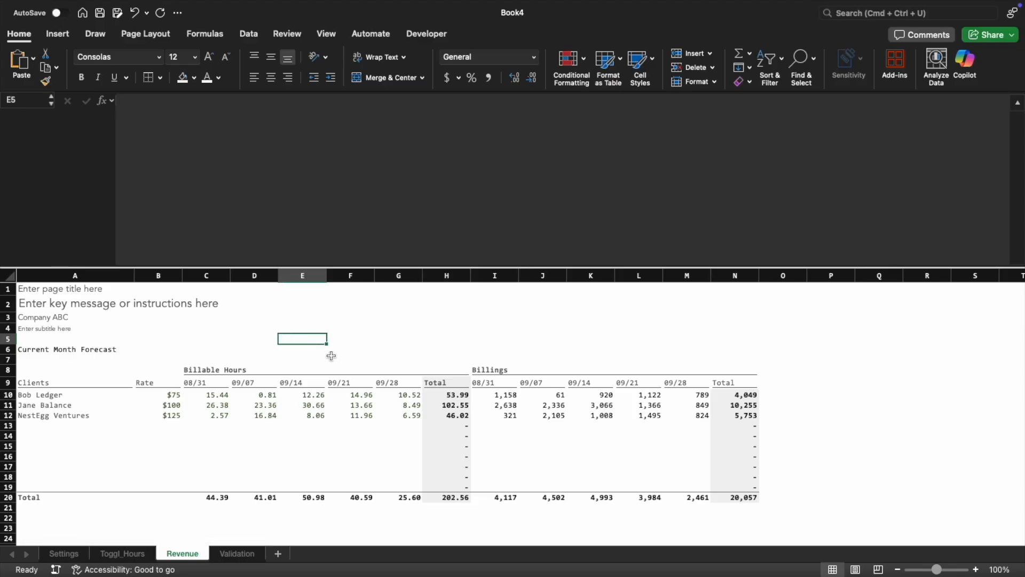
Apply a custom cell style to the Current Month Forecast heading in A6 and fill A6:N6 with light gray
left_click(32, 351)
left_click(640, 67)
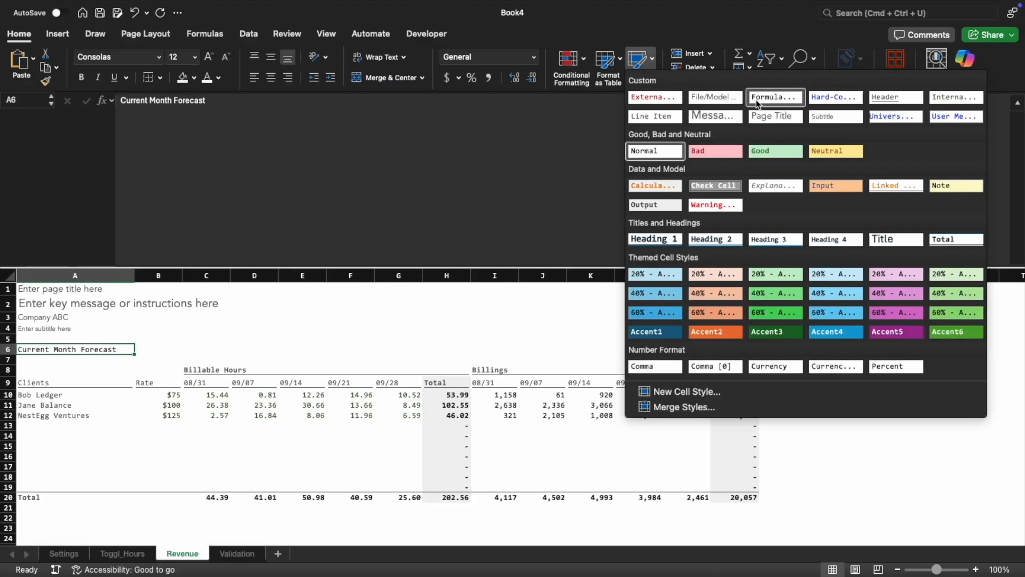
left_click(896, 99)
left_click(736, 350, "shift")
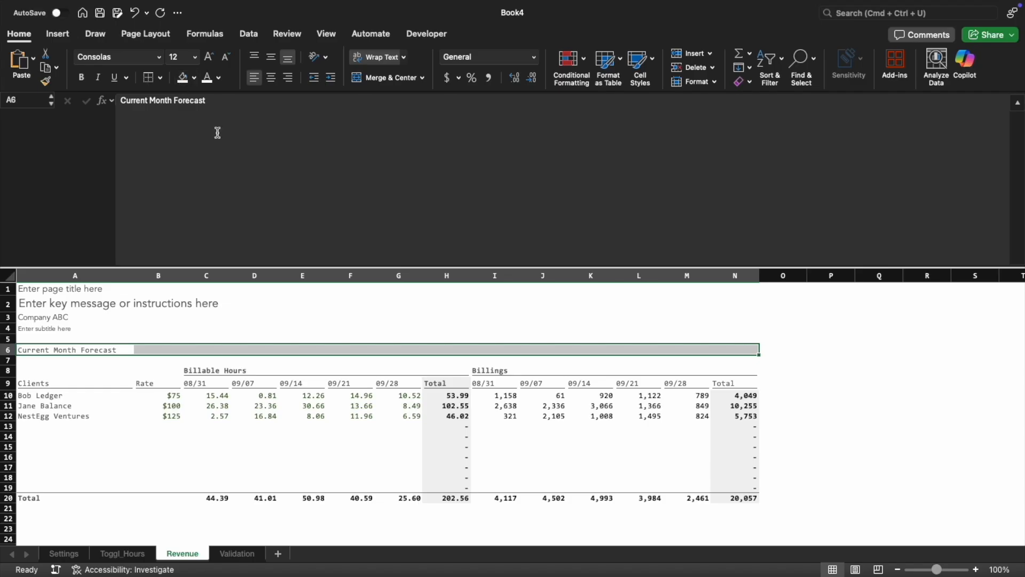
left_click(294, 308)
left_click(107, 350)
left_click(736, 350, "shift")
left_click(195, 78)
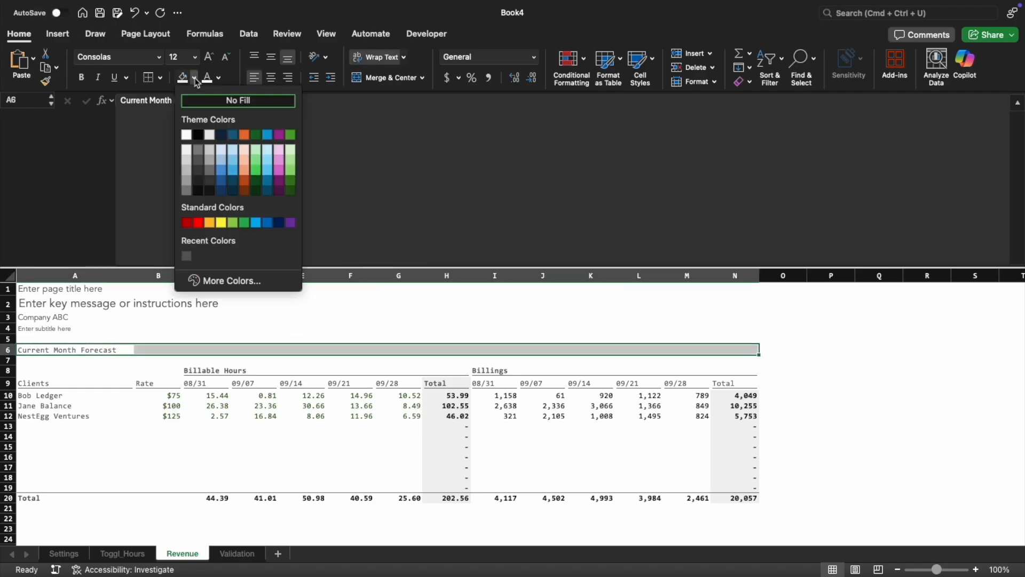
left_click(187, 149)
left_click(331, 370)
left_click(842, 429)
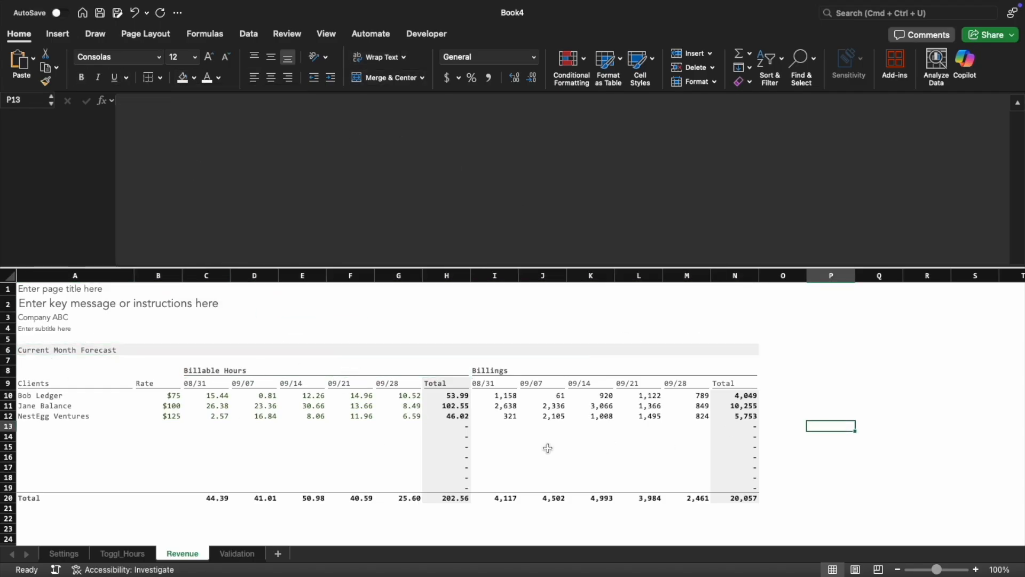
Shrink the formula bar to show more rows of the Revenue sheet
scroll(548, 448, "down", 1)
scroll(792, 453, "up", 1)
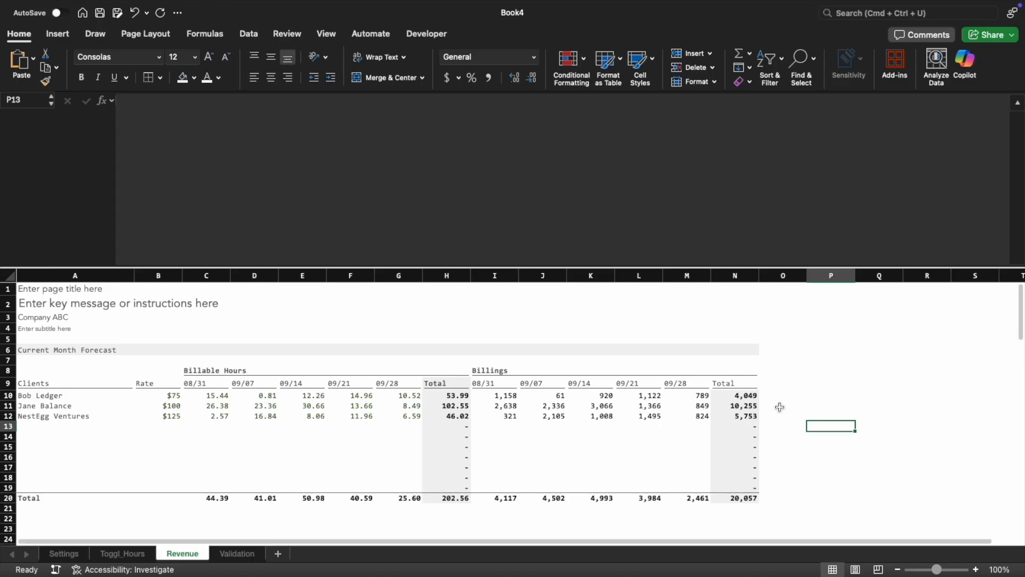
left_click_drag(588, 266, 588, 127)
left_click(616, 380)
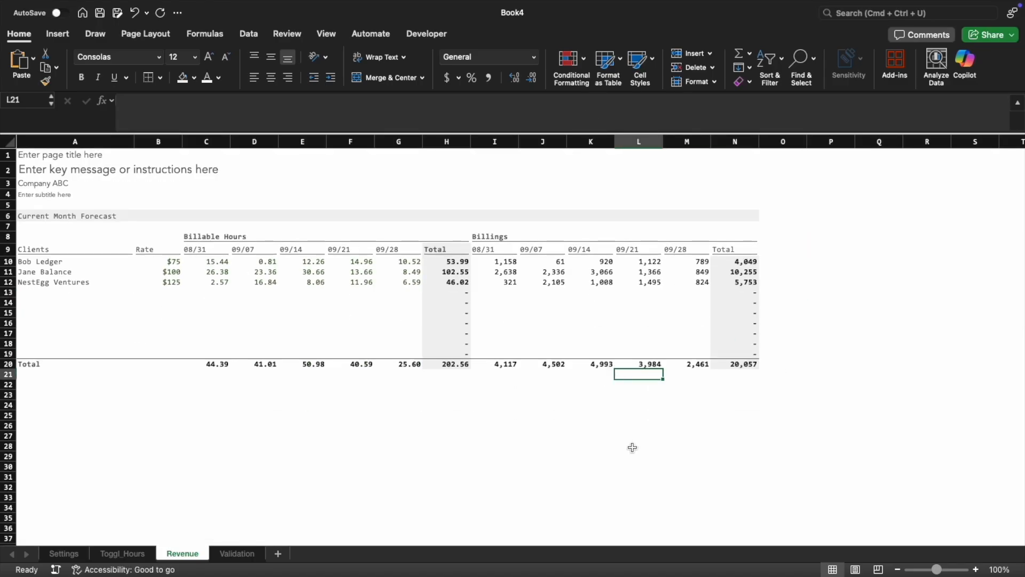
left_click(632, 446)
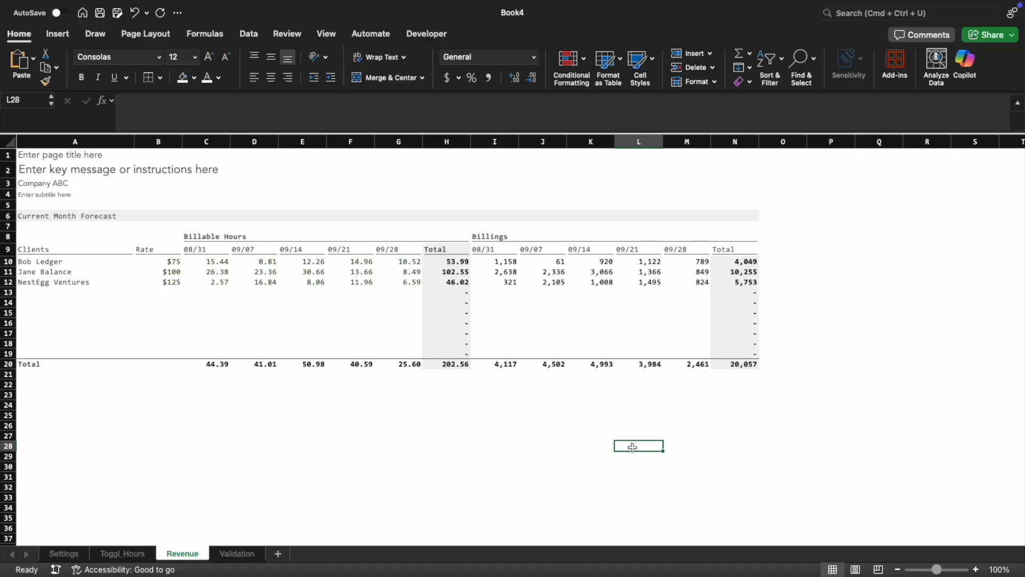
key("super+Tab")
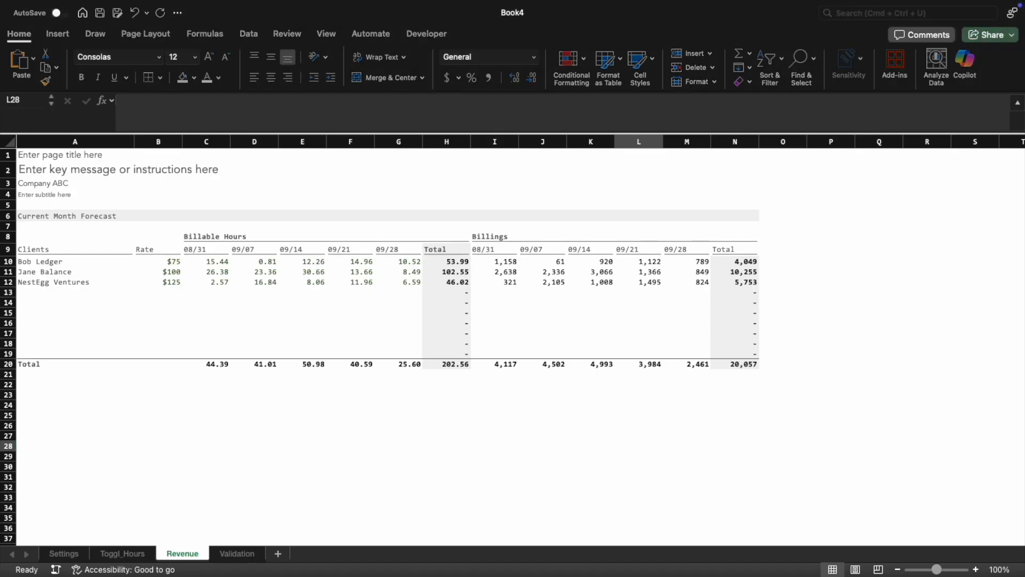
key("super+Tab")
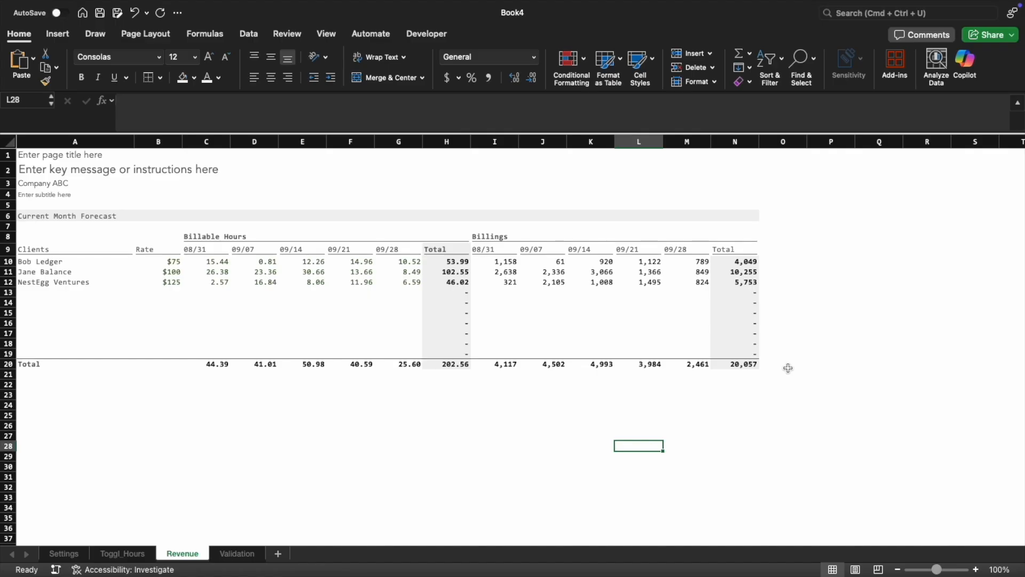
left_click(733, 384)
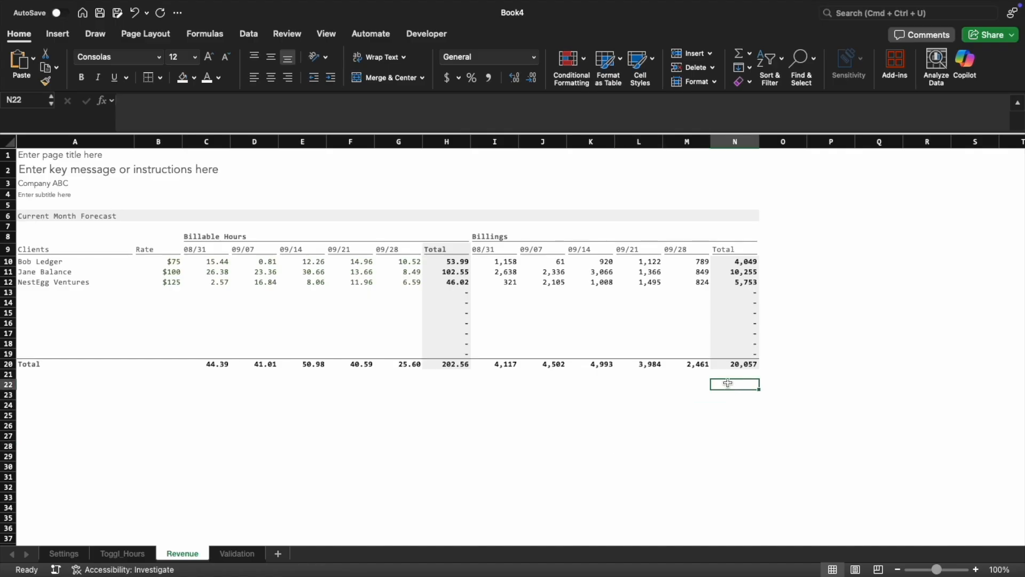
Open the Toggl_Hours sheet and look over the imported time entries, especially the full Client column
left_click(123, 553)
left_click_drag(749, 542, 470, 540)
left_click_drag(460, 533, 373, 523)
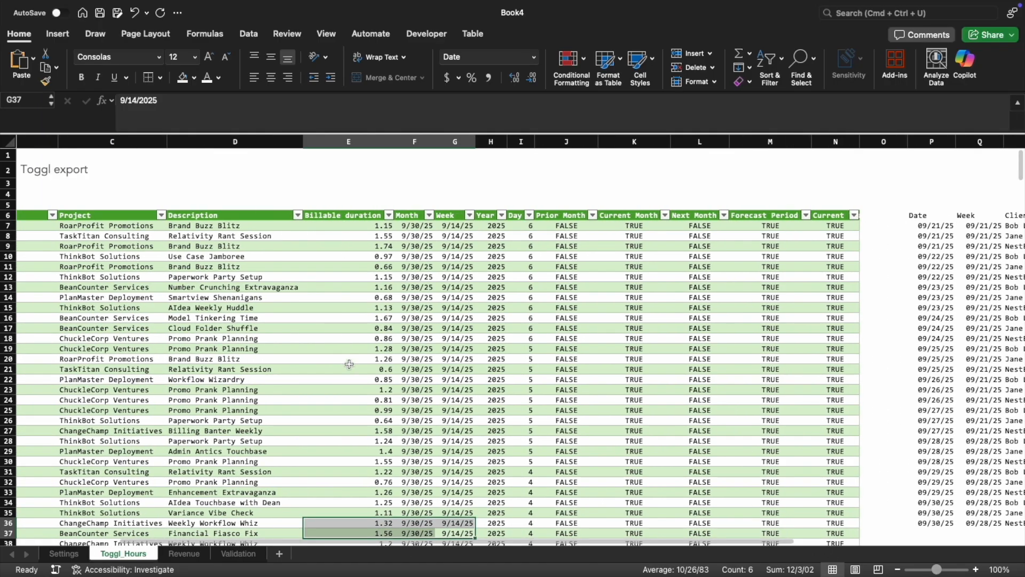
left_click(414, 451)
key("ctrl+Page_Up")
key("ctrl+Page_Down")
key("super+Left")
key("Up")
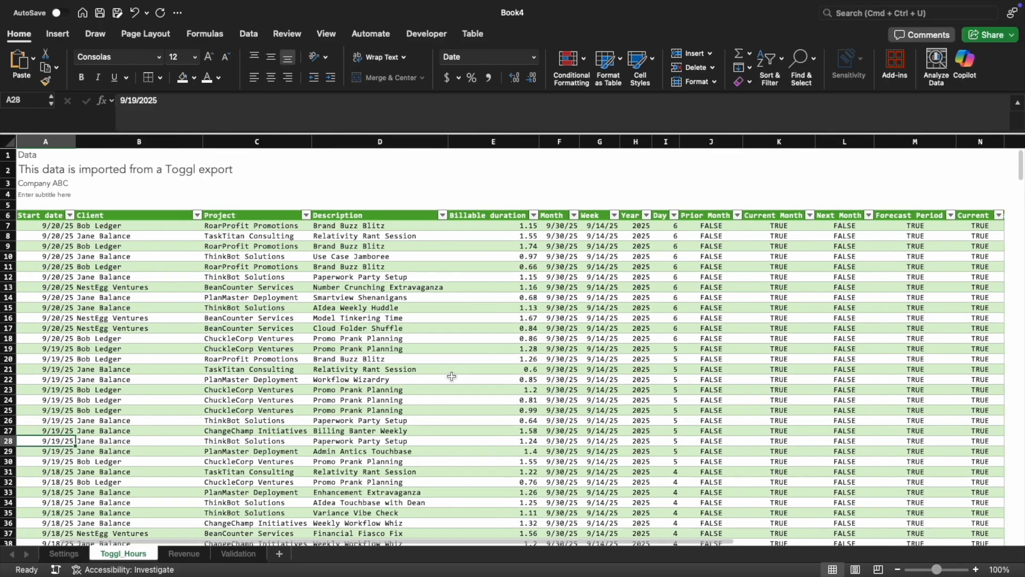
key("Up")
key("Right")
key("super+Up")
key("Down")
key("super+shift+Down")
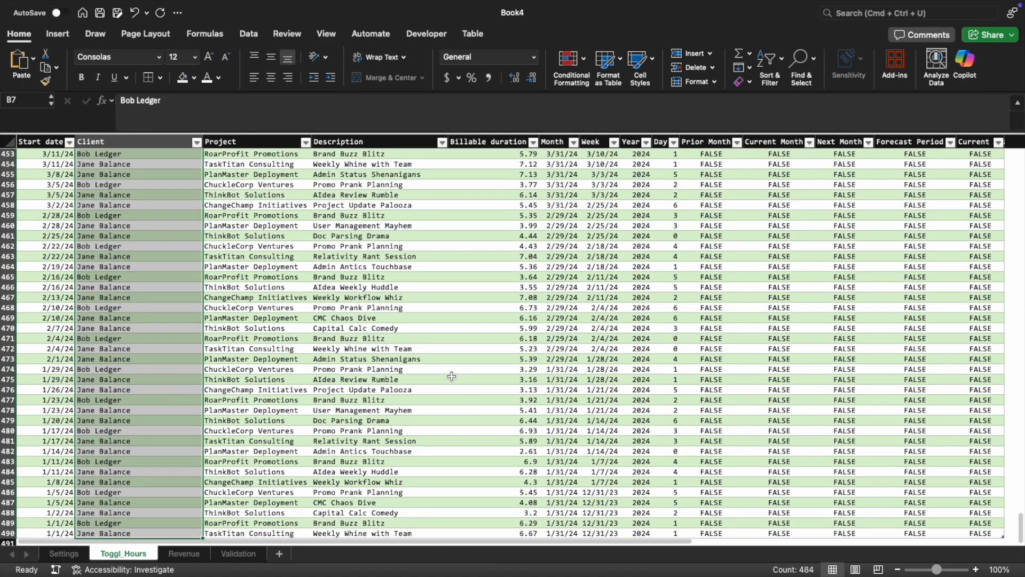
key("super+Up")
key("Up")
key("Up")
key("Up")
key("Up")
key("Down")
key("Down")
key("Down")
key("Down")
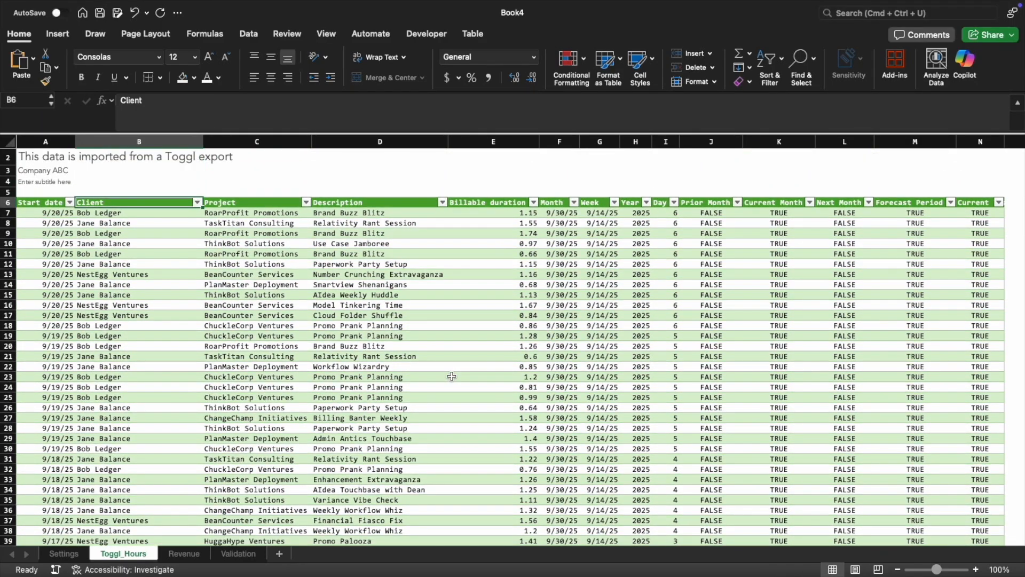
Review the Description and Project columns of the Toggl export table
key("Right")
key("Right")
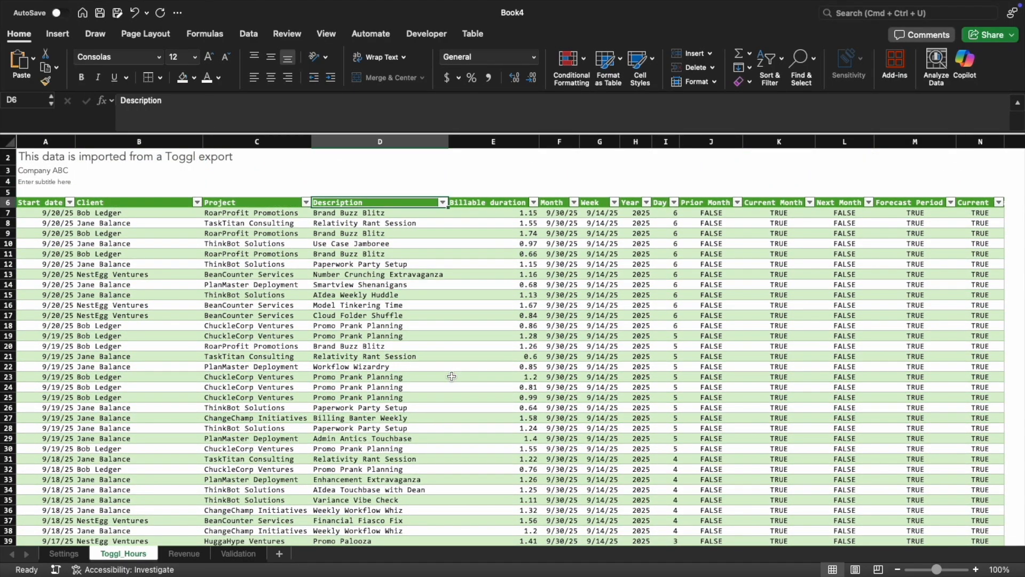
key("super+Up")
key("super+Down")
key("Down")
key("Left")
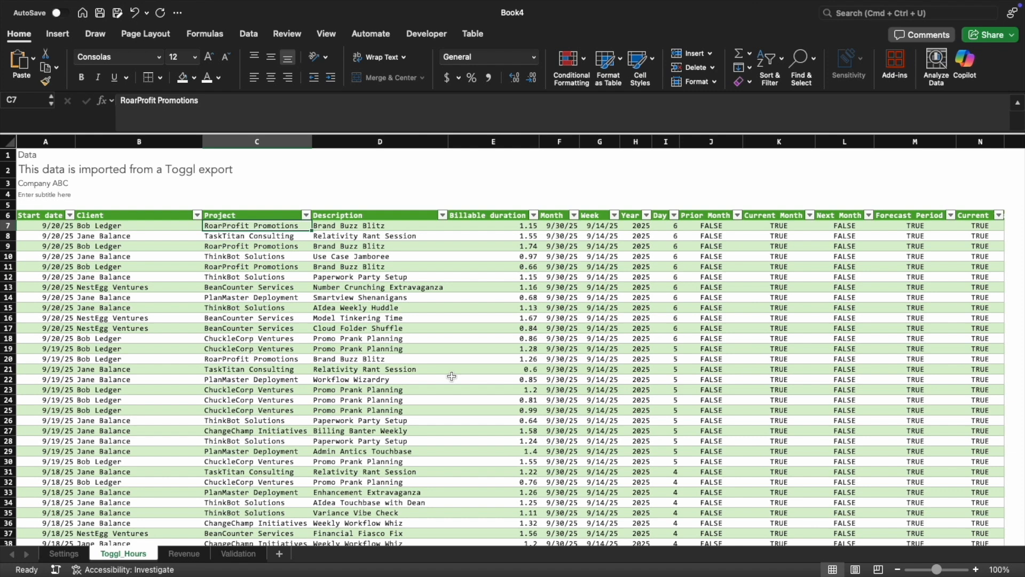
key("Down")
key("Down")
key("Down")
key("Down")
key("Down")
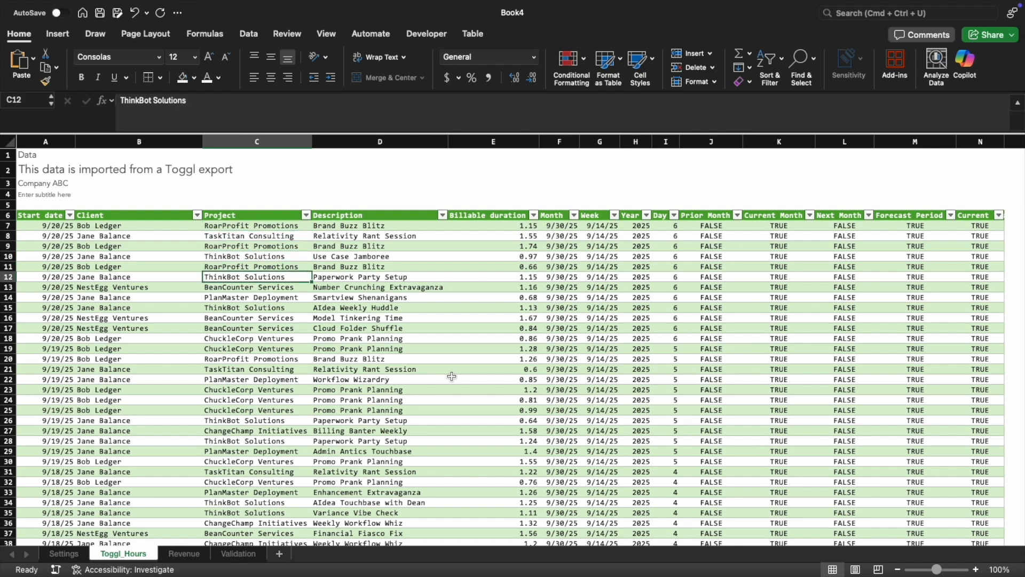
Examine the forecast block beside the Toggl table, from Date and Week to the Client formula in R7
key("super+Up")
key("super+Right")
key("Right")
key("Right")
key("Right")
key("Right")
key("Right")
key("Right")
key("Right")
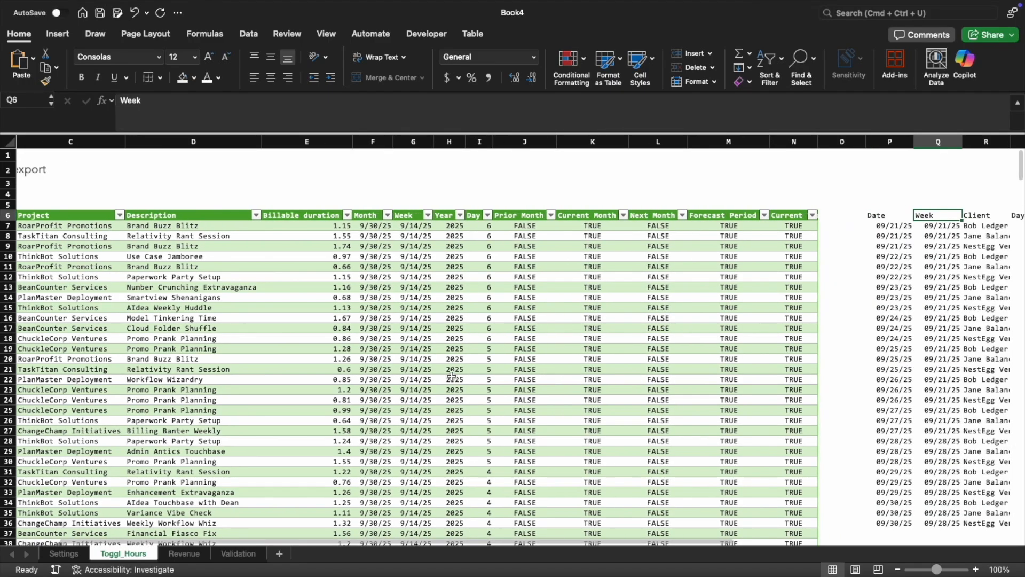
key("Left")
key("Left")
key("Left")
key("Down")
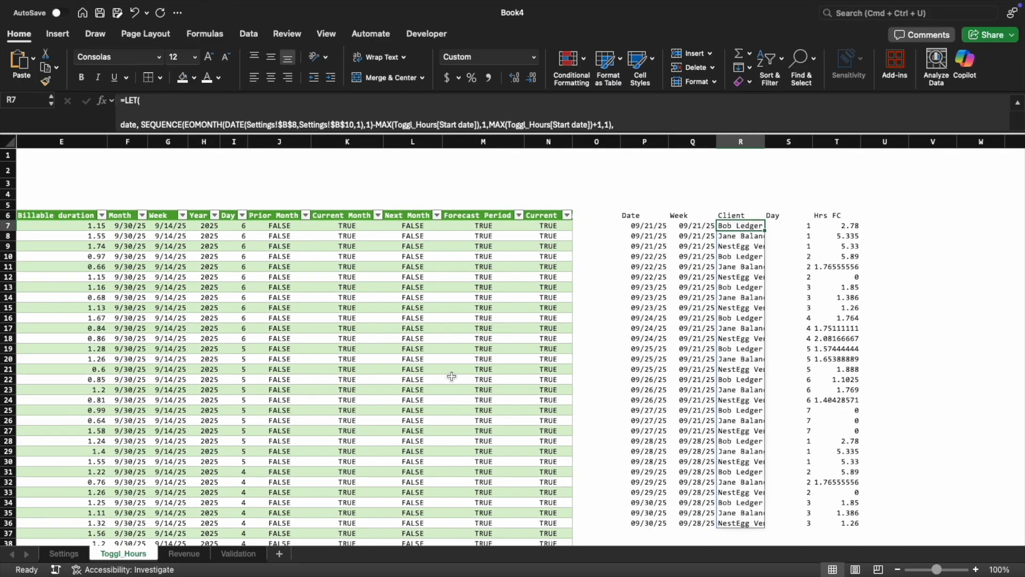
key("Up")
key("super+Left")
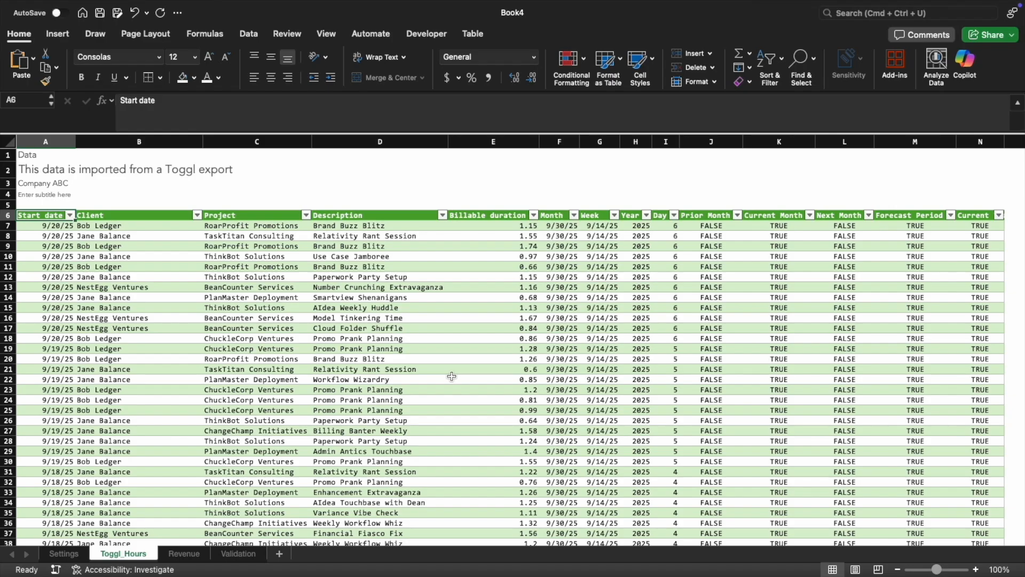
Review the Toggl table's columns from Start date to Description and its first data row
key("Down")
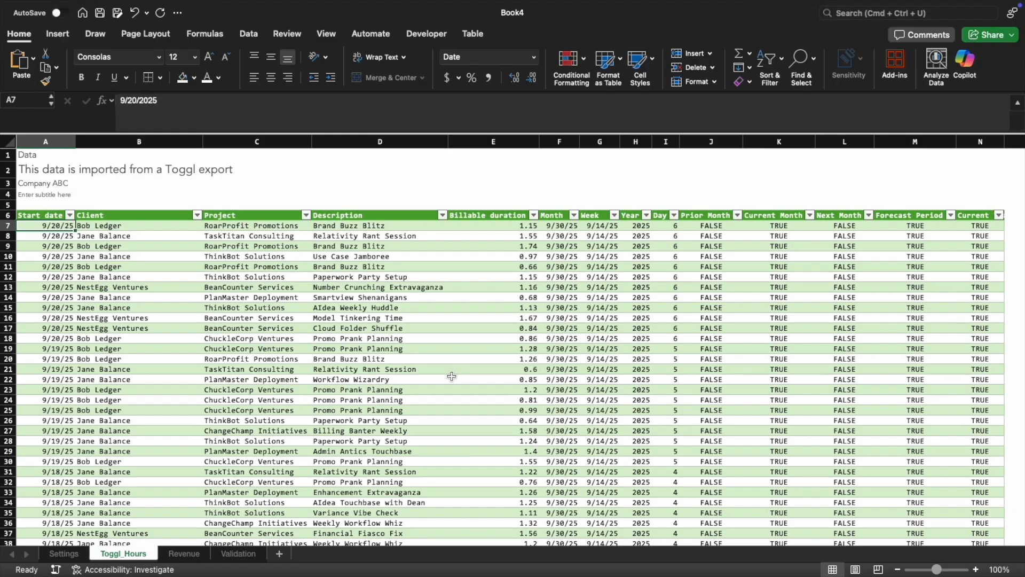
key("Up")
key("Right")
key("Right")
key("Right")
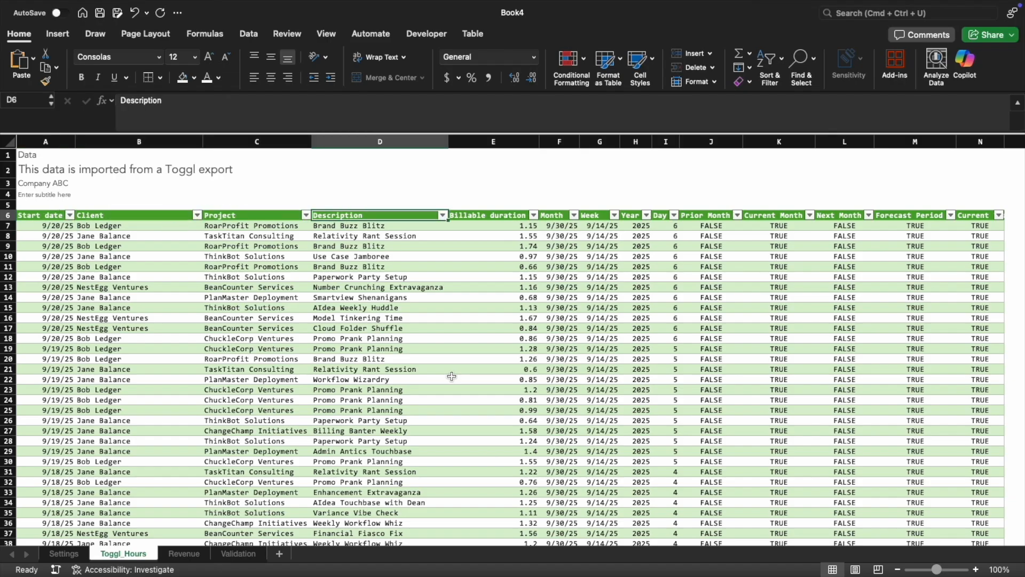
key("Down")
key("Left")
key("Left")
key("Left")
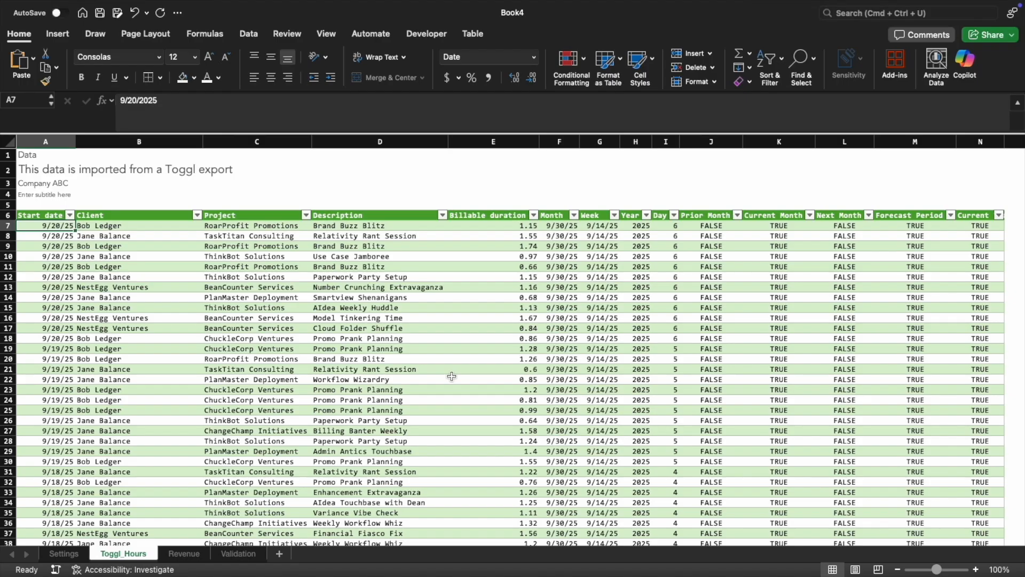
Return to the Revenue sheet and review the weekly billable hours, the hours total and the billings per client
key("ctrl+Page_Down")
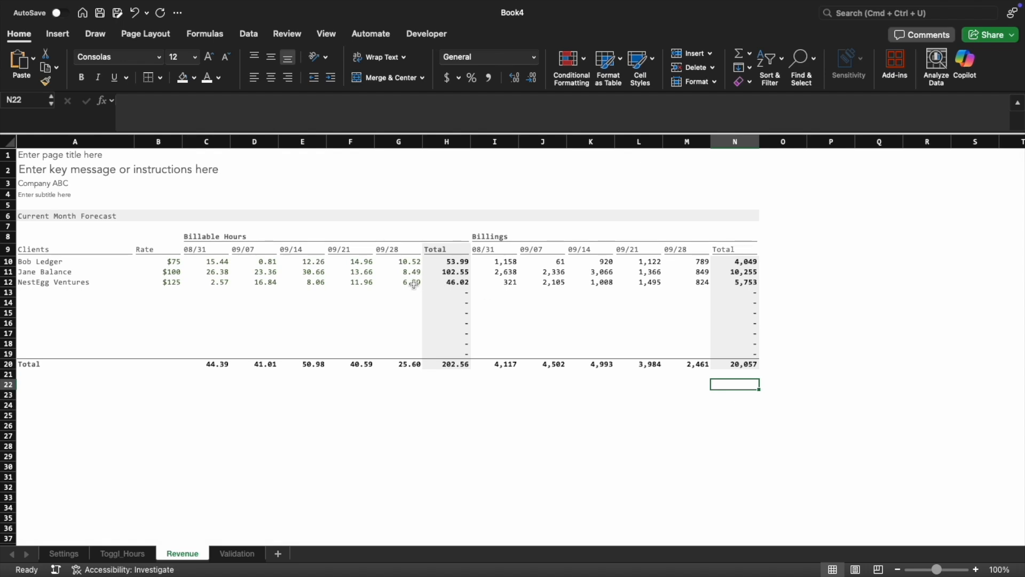
left_click_drag(206, 142, 416, 134)
left_click(446, 142)
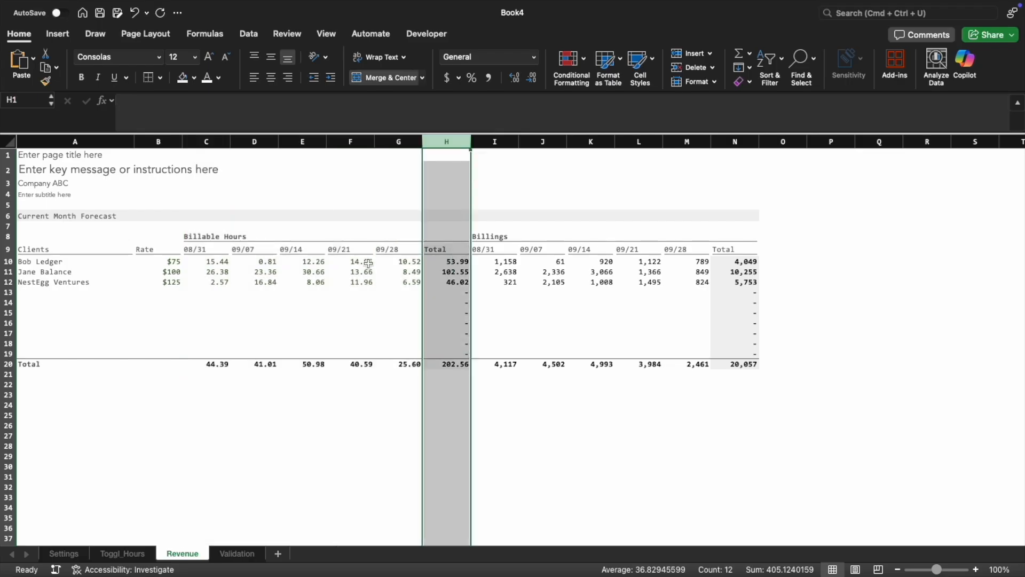
left_click(398, 394)
left_click_drag(37, 263, 626, 249)
left_click(588, 308)
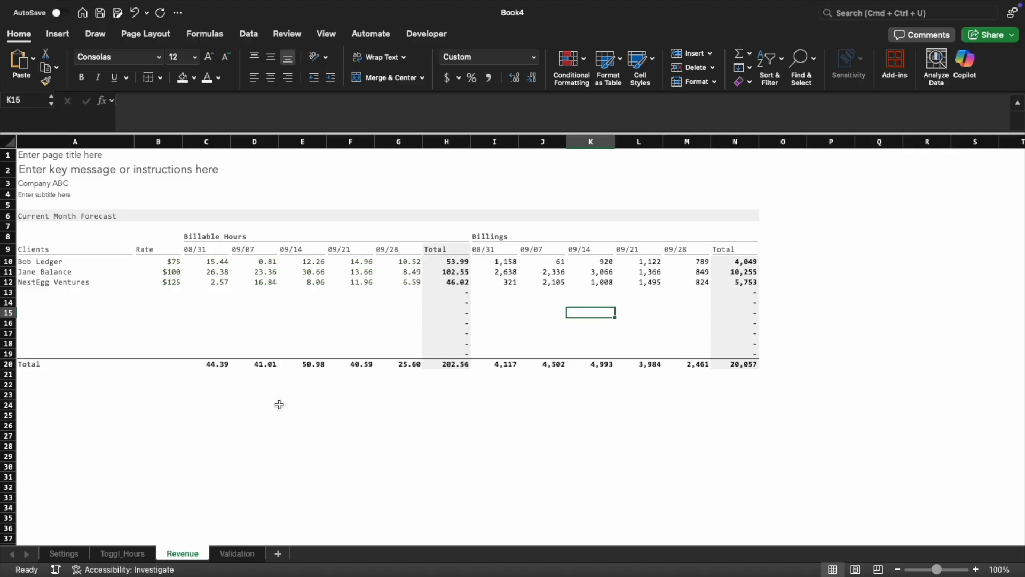
left_click(105, 395)
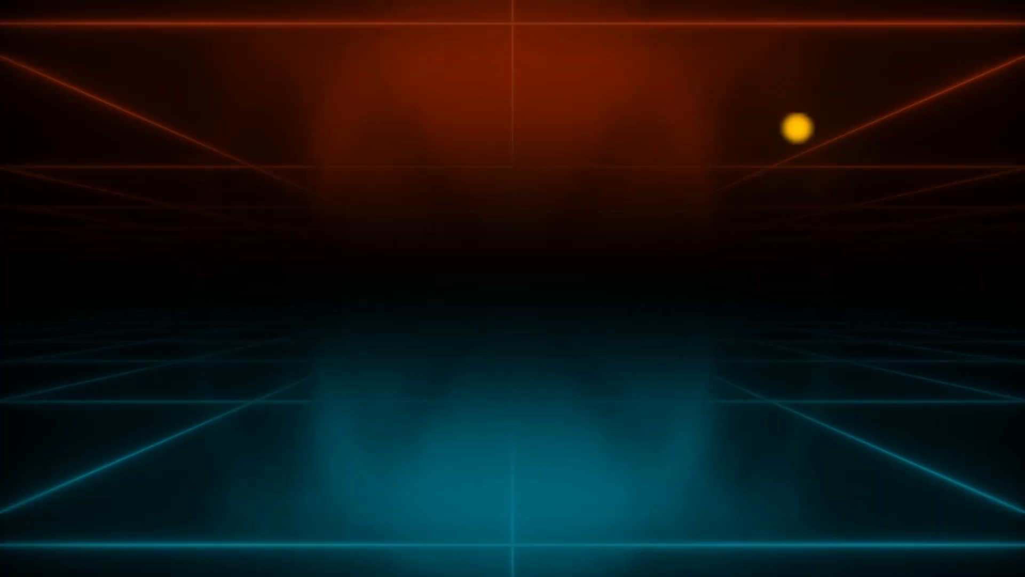